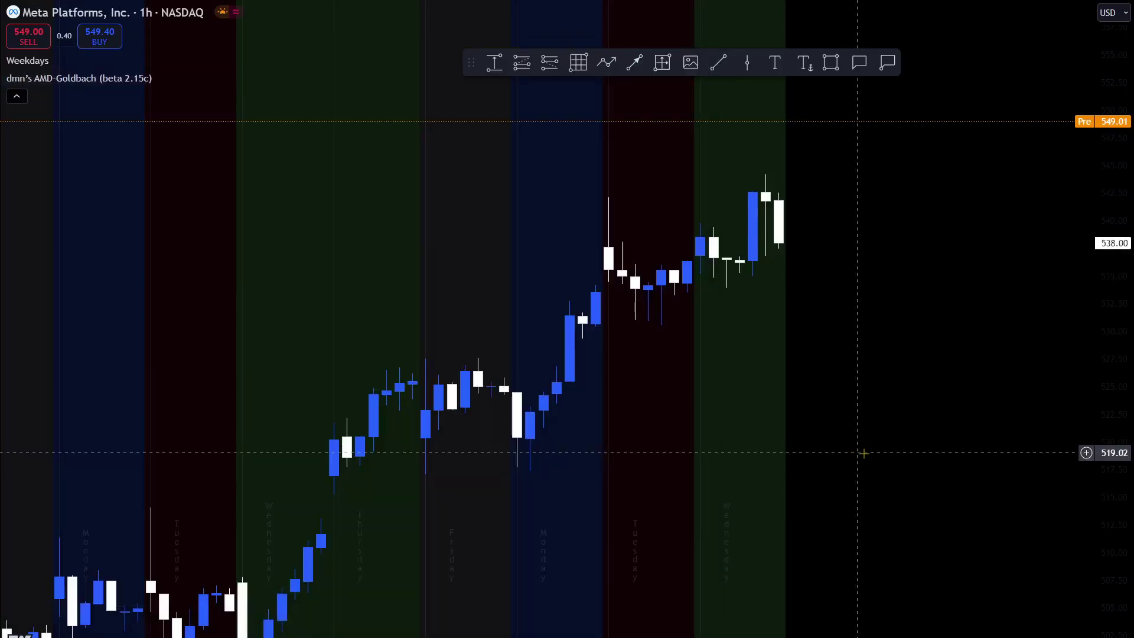
key(super)
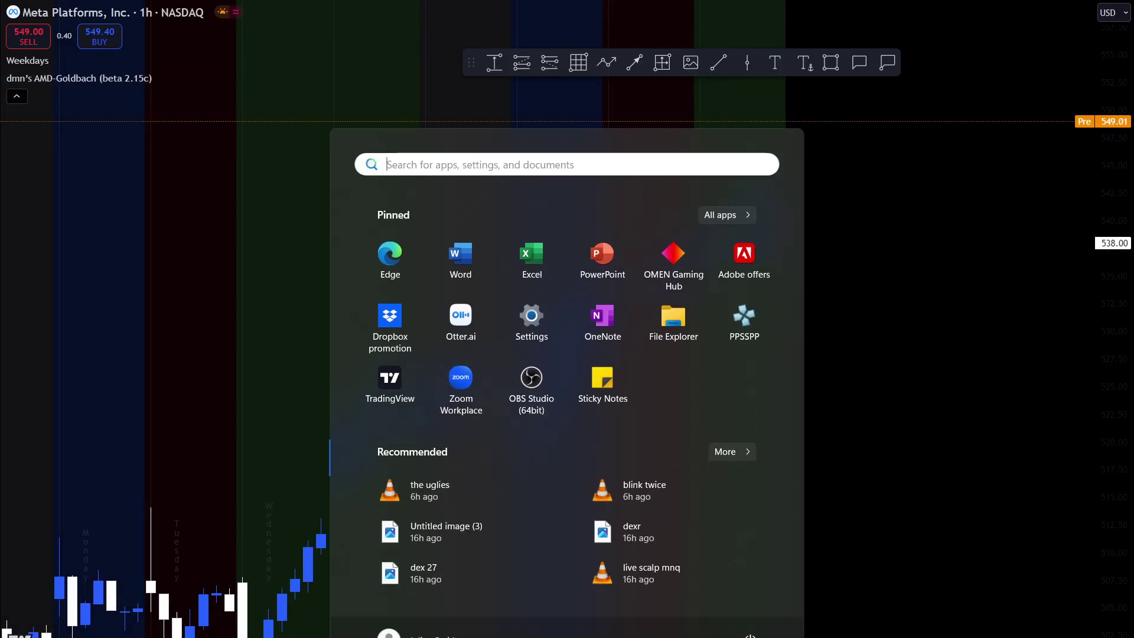
key(alt+Tab)
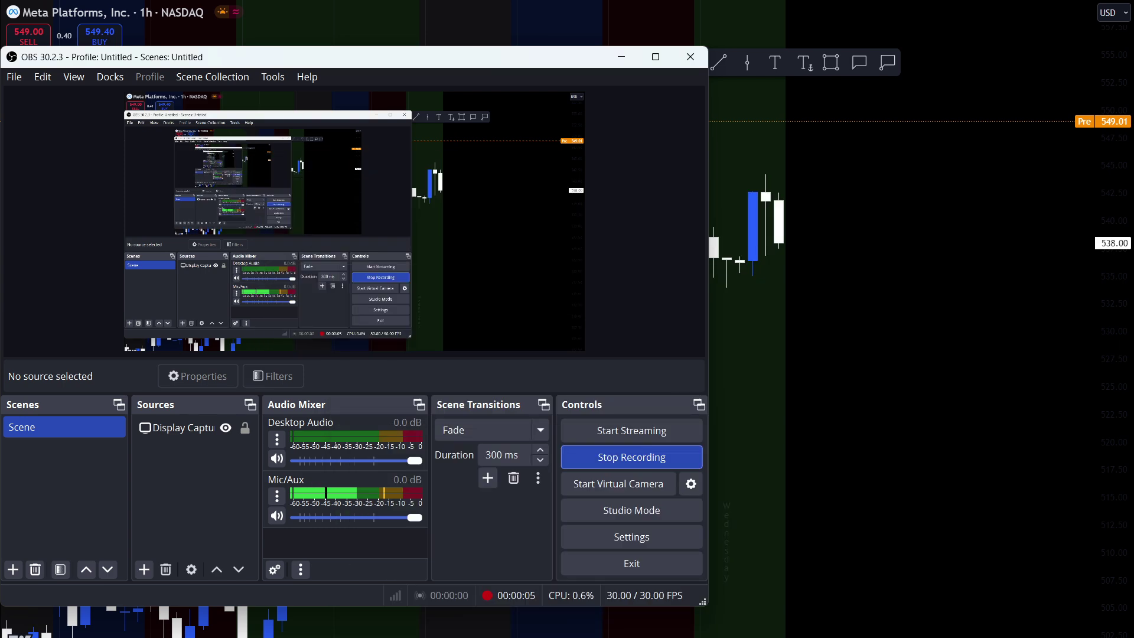
click(933, 309)
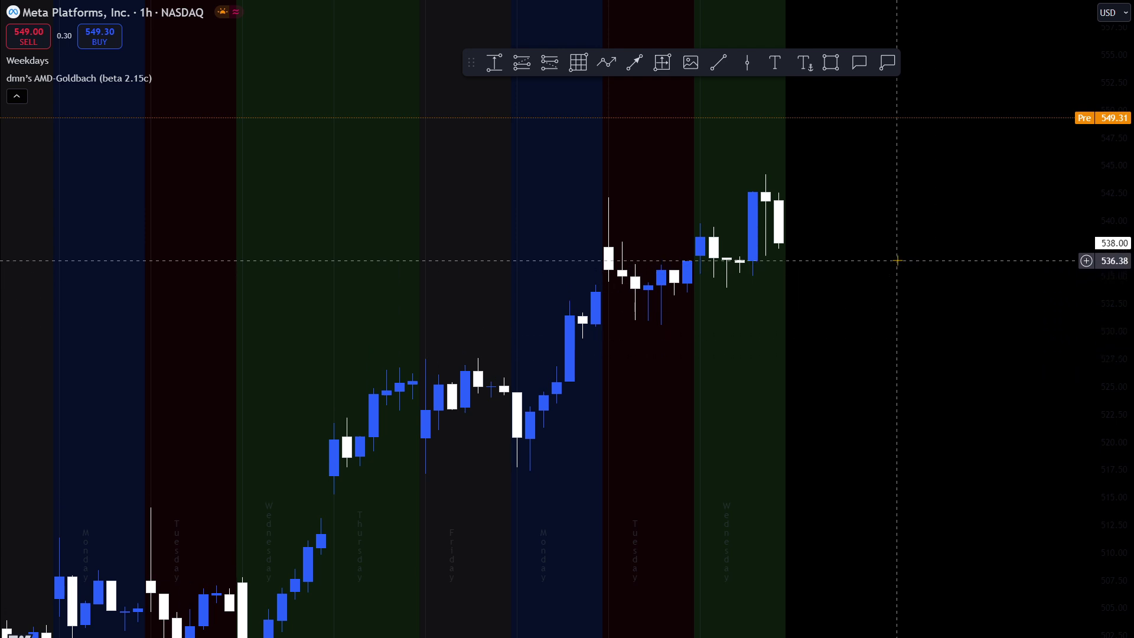
- Add a text note reading "meta", "spy", "amd" and "qqq" on separate lines in the empty area beyond the latest candles
click(775, 62)
click(881, 206)
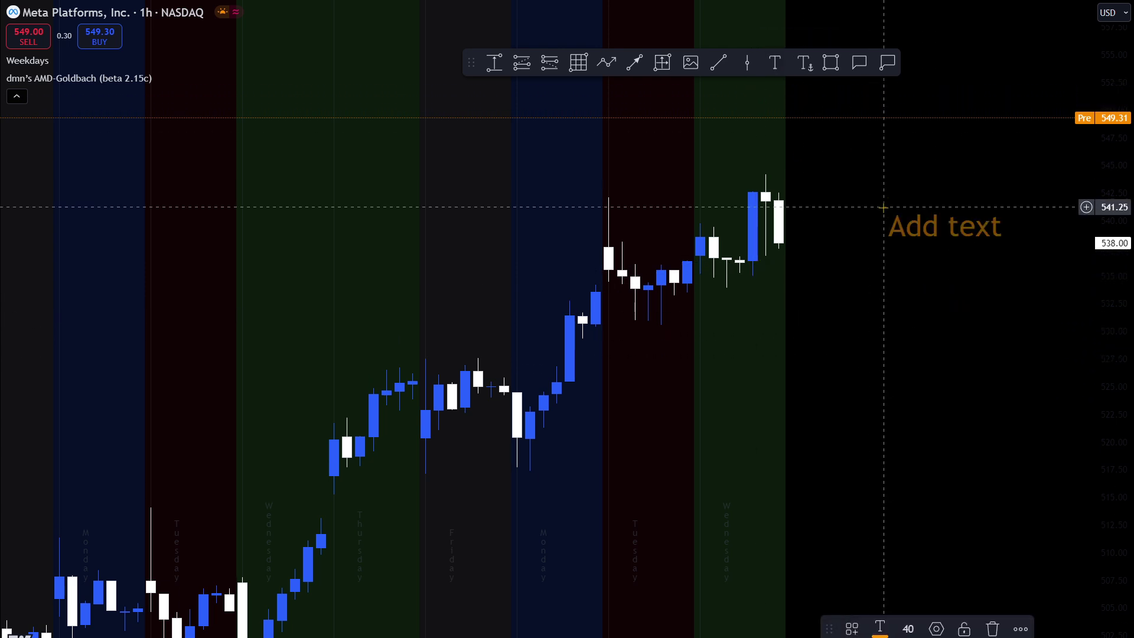
text(metA)
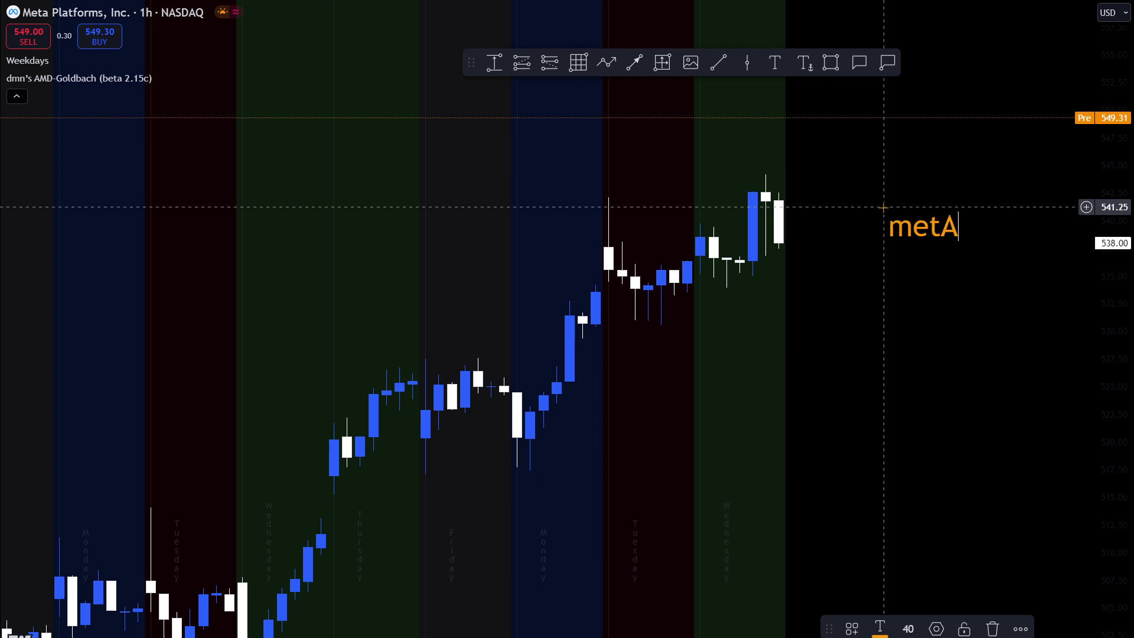
key(BackSpace)
text(a)
key(Return)
text(spy)
key(Return)
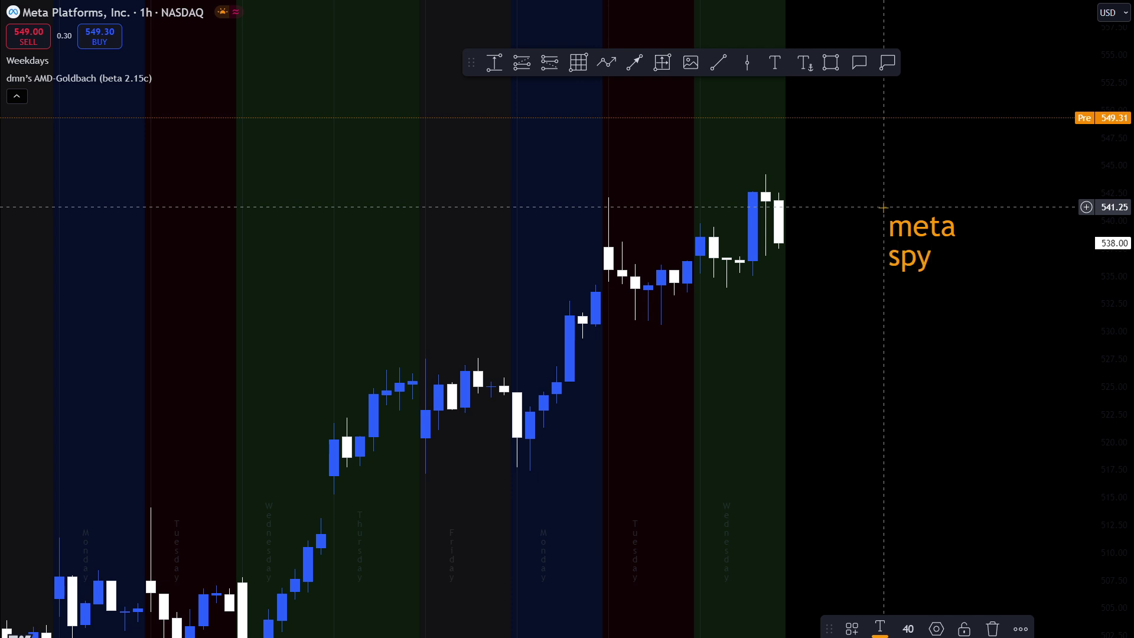
text(amd qqq)
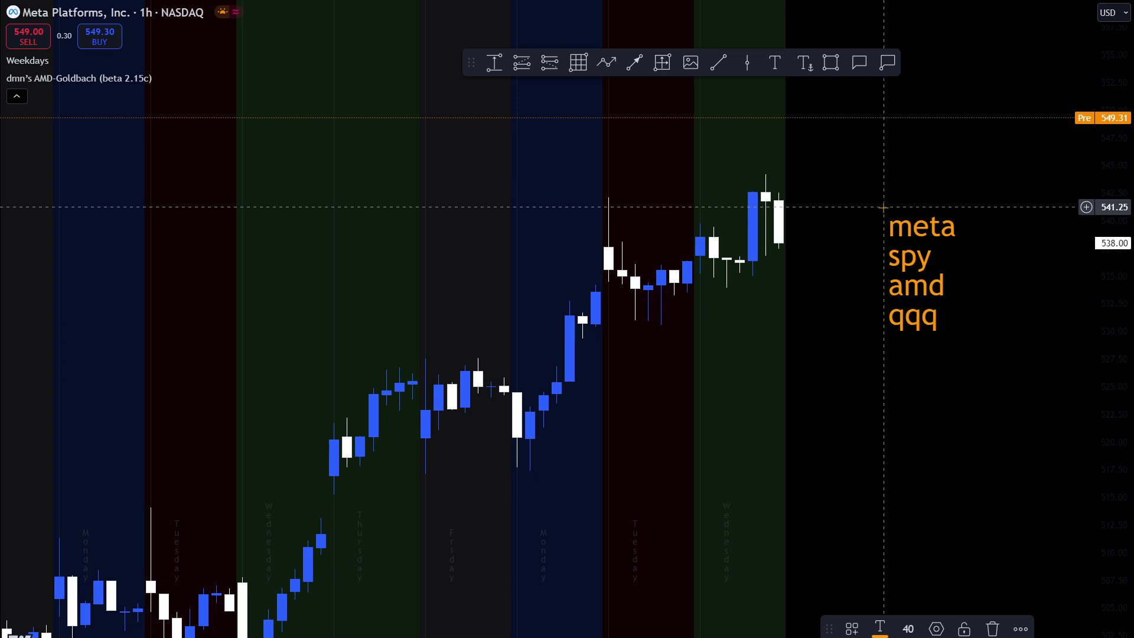
click(1033, 410)
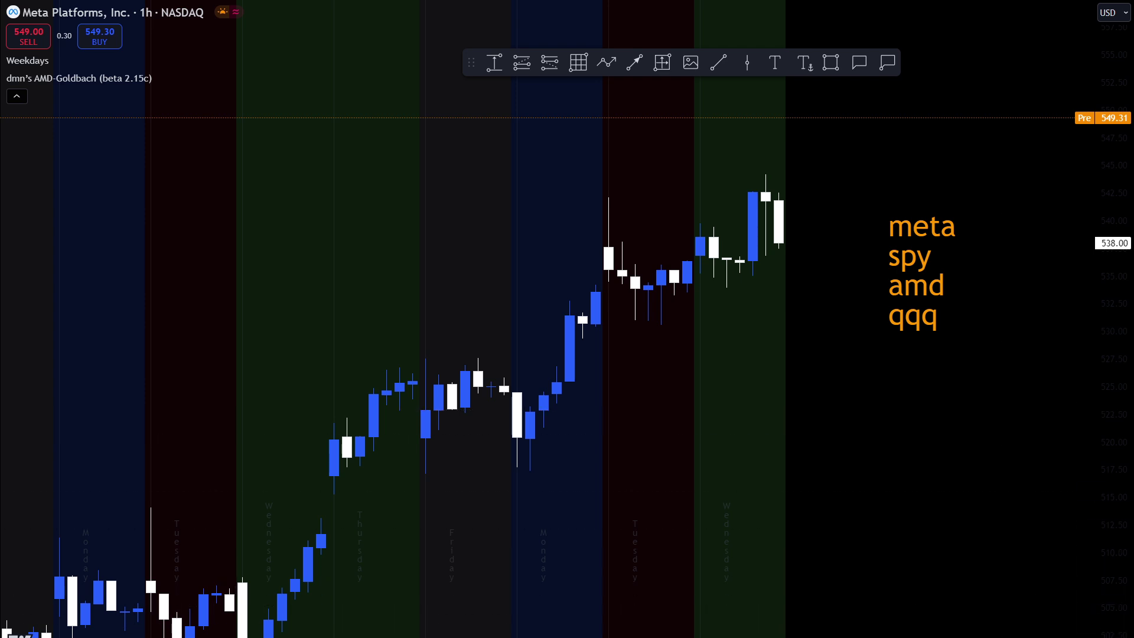
- Set the chart's time zone to (UTC-4) New York
scroll(1052, 209, down, 9)
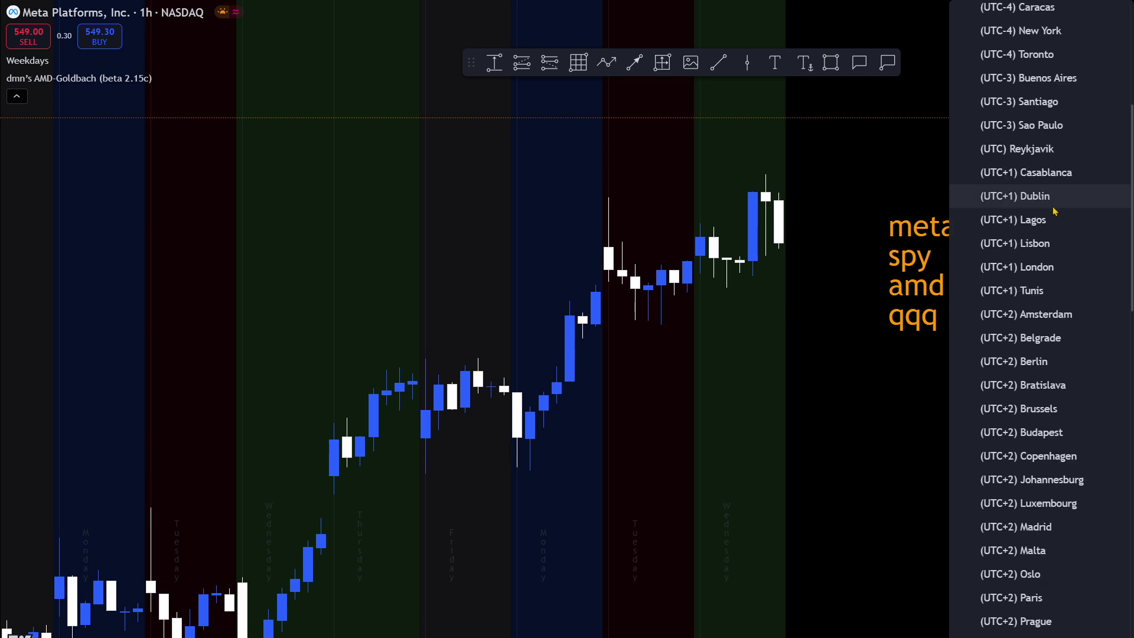
scroll(1002, 453, up, 10)
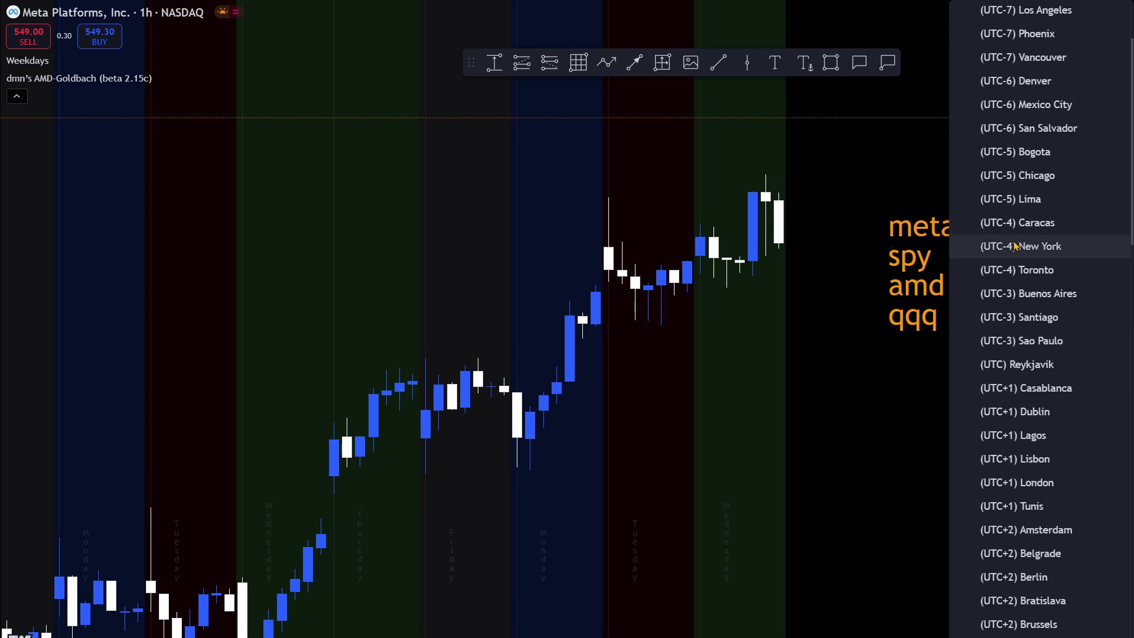
scroll(1050, 160, down, 6)
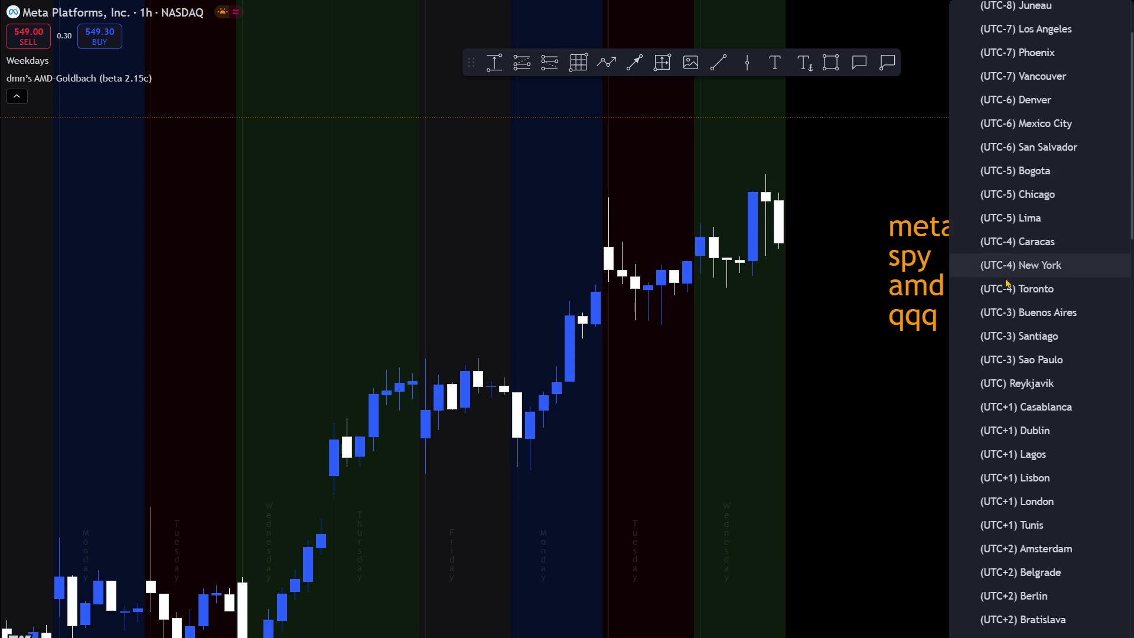
scroll(1008, 283, down, 10)
scroll(1007, 283, down, 3)
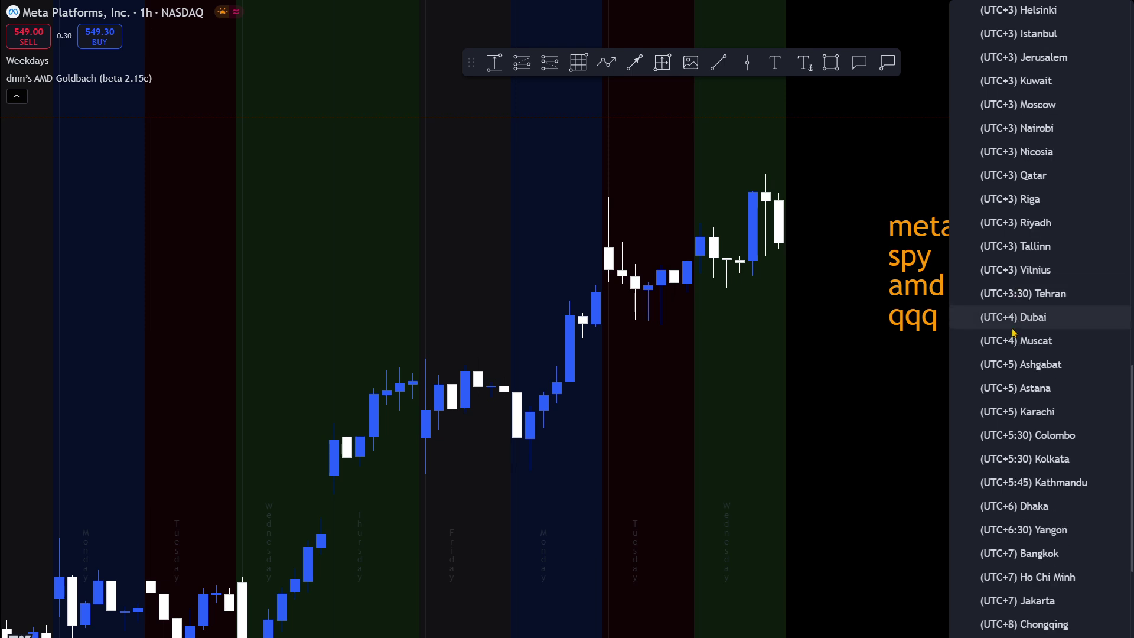
scroll(1013, 332, down, 2)
scroll(1013, 322, up, 20)
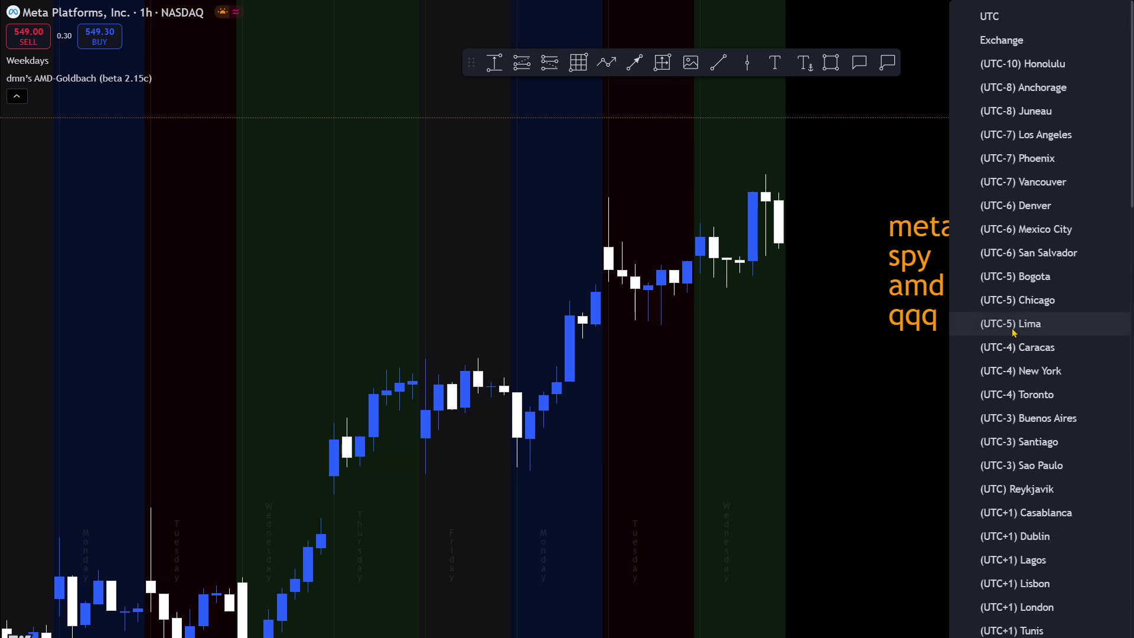
click(1056, 370)
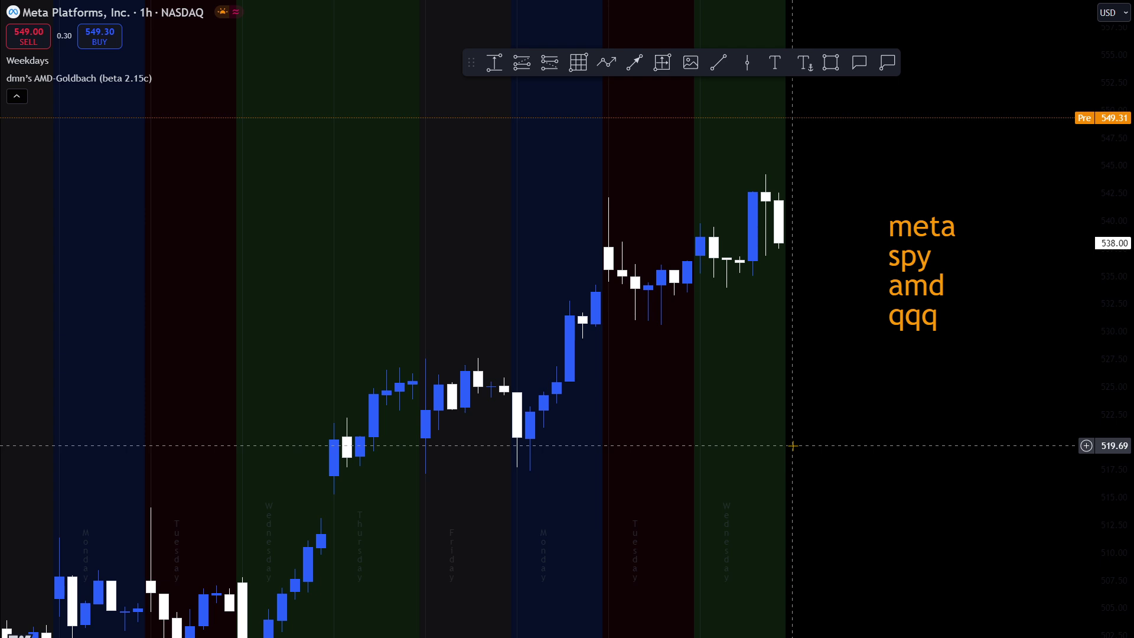
- Move the floating drawing toolbar out of the way and place a vertical line on the latest Monday's opening candle
scroll(782, 466, up, 3)
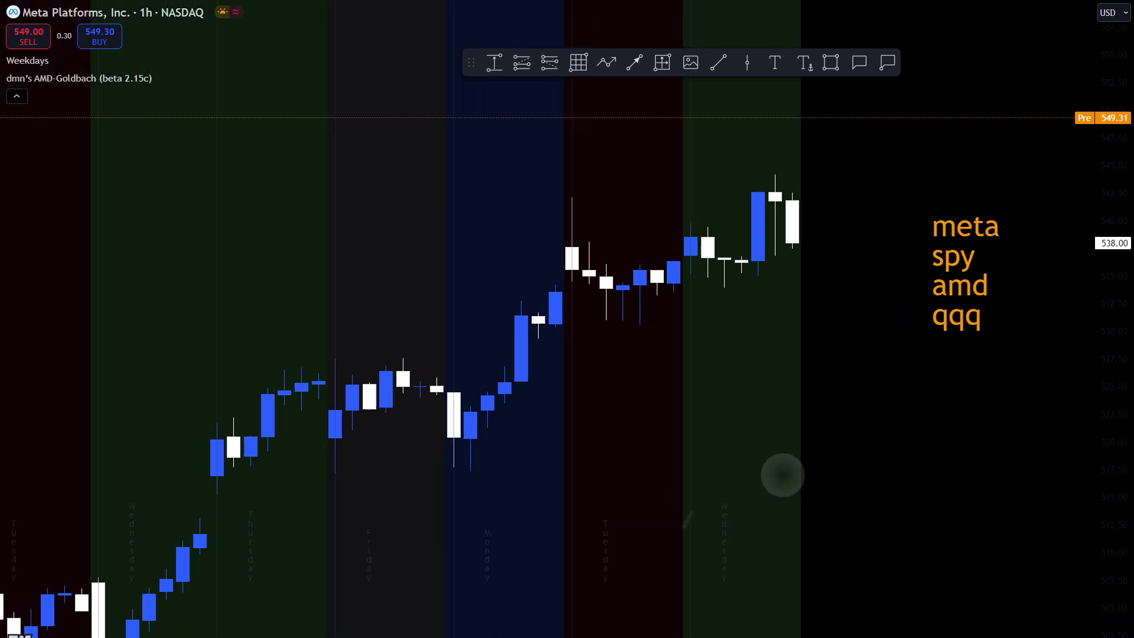
drag(472, 54, 622, 28)
mouse_move(899, 397)
mouse_down()
mouse_move(903, 410)
mouse_move(891, 417)
mouse_up()
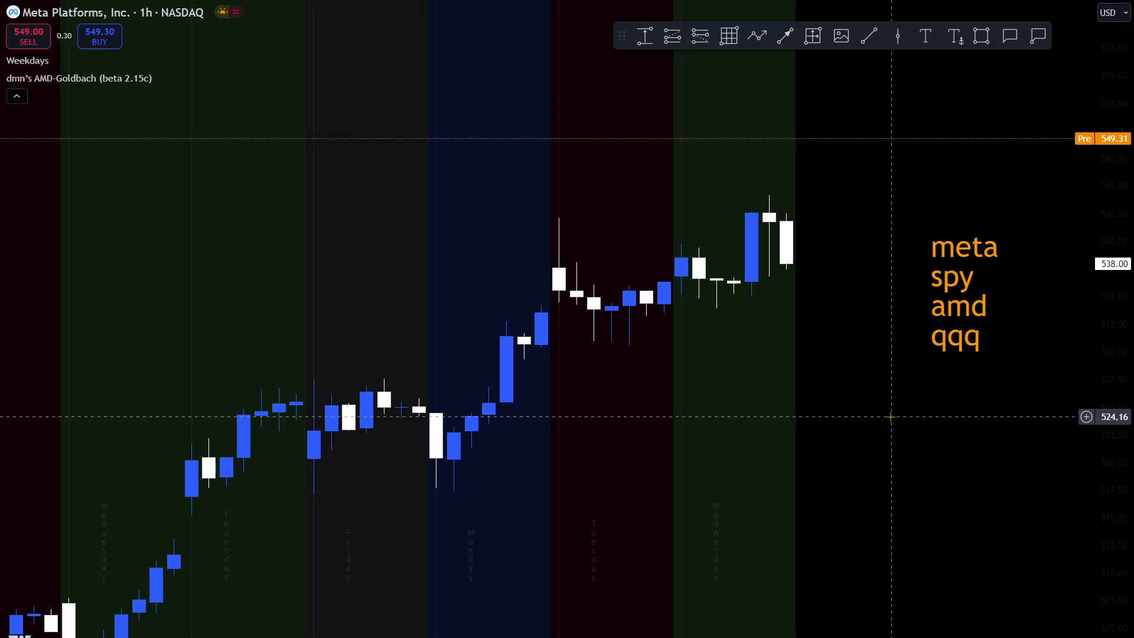
click(906, 45)
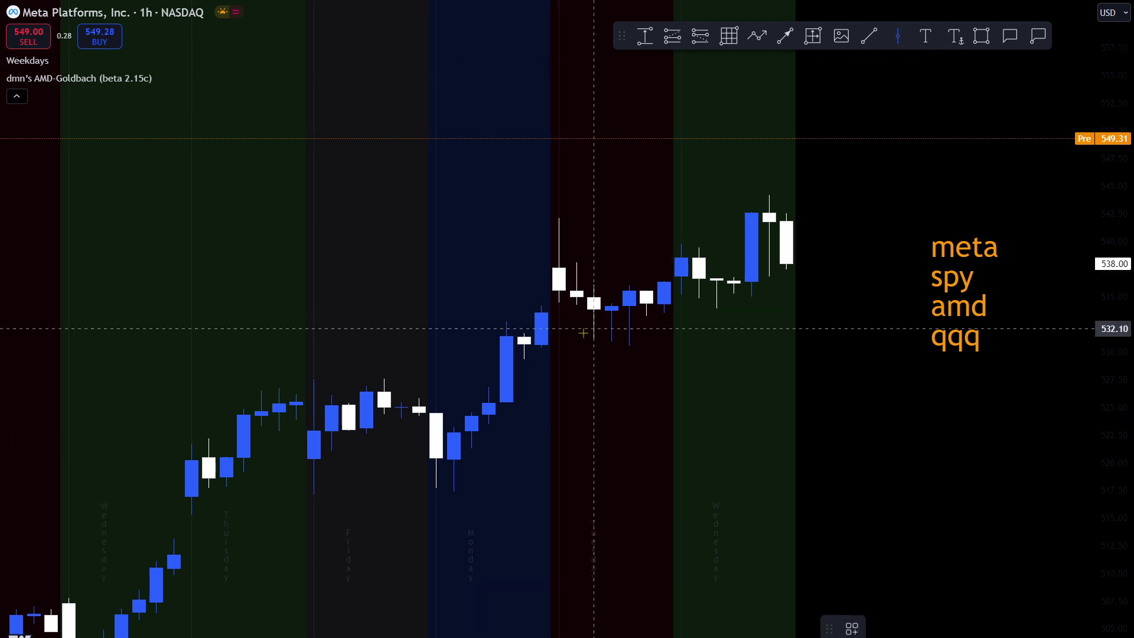
click(436, 392)
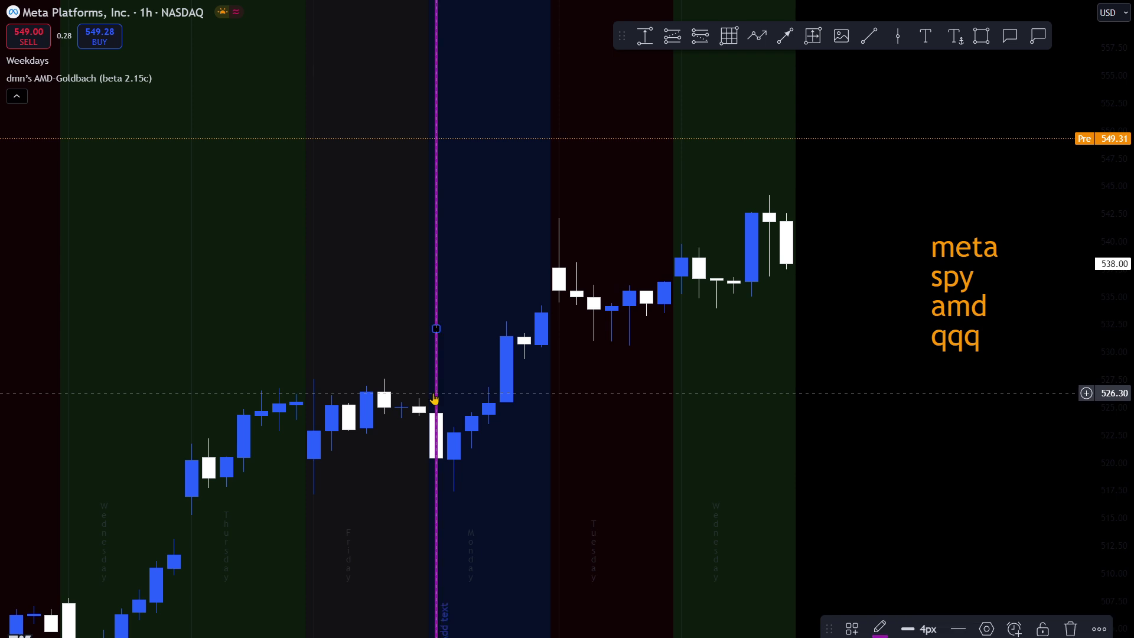
click(666, 486)
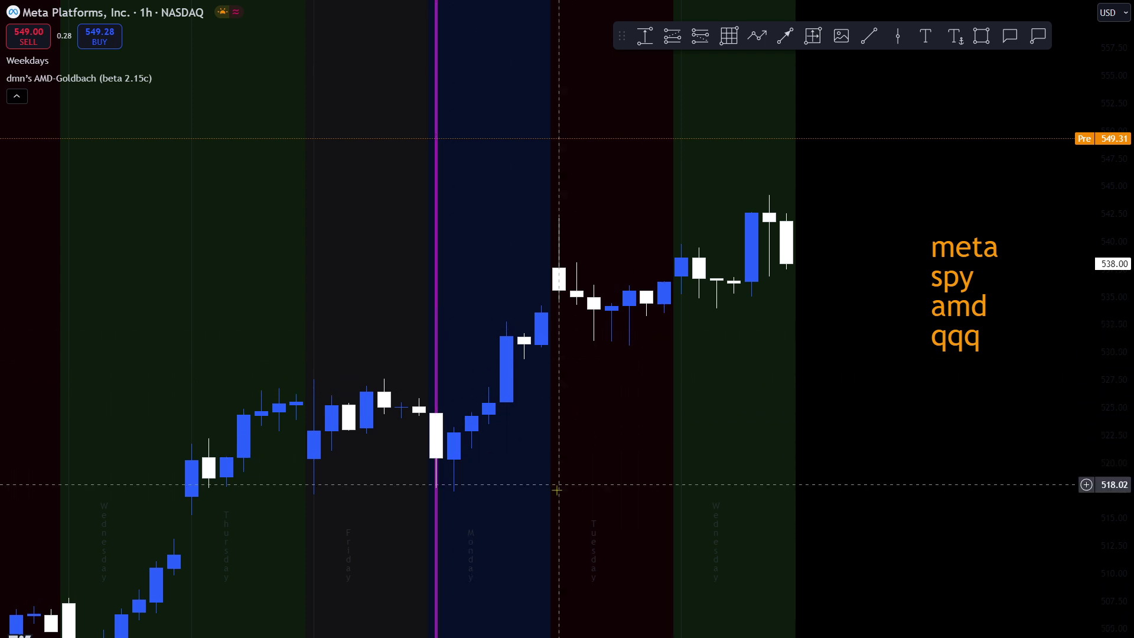
- Switch the Meta chart to the 15-minute timeframe and bring the marked Monday through Wednesday into view
text(15)
key(Return)
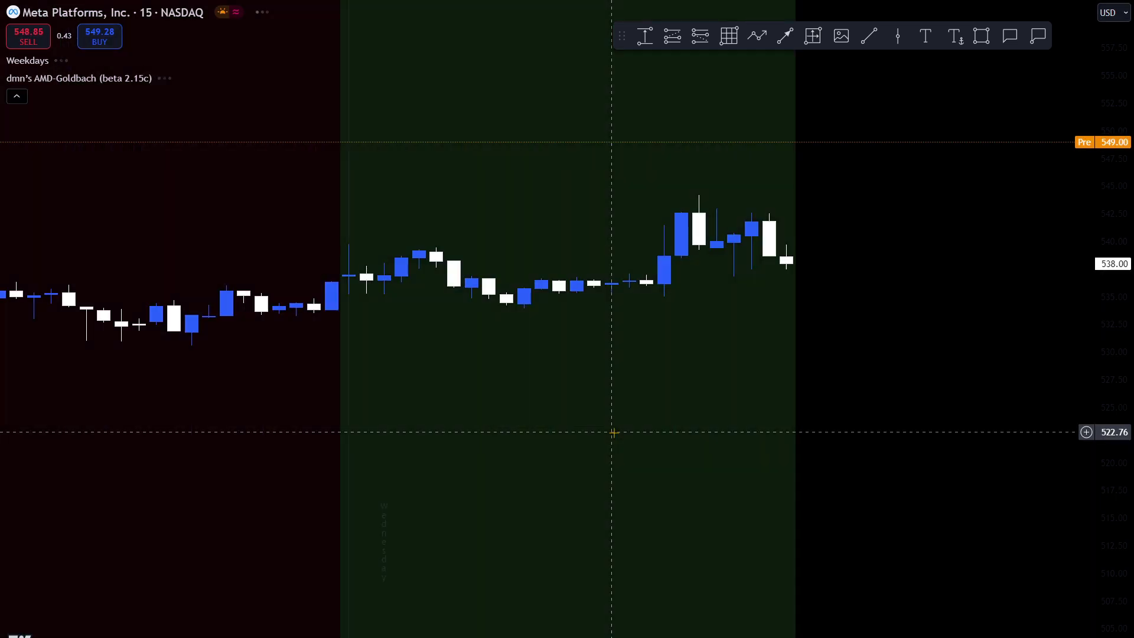
scroll(656, 436, down, 4)
drag(703, 462, 848, 473)
scroll(801, 500, up, 4)
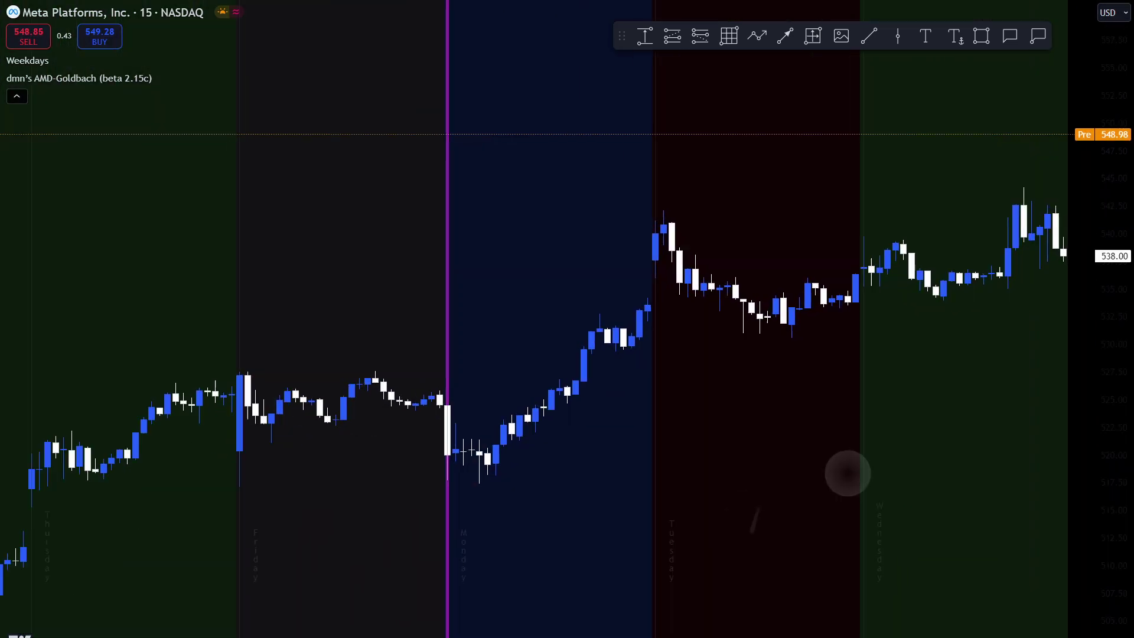
drag(751, 547, 687, 550)
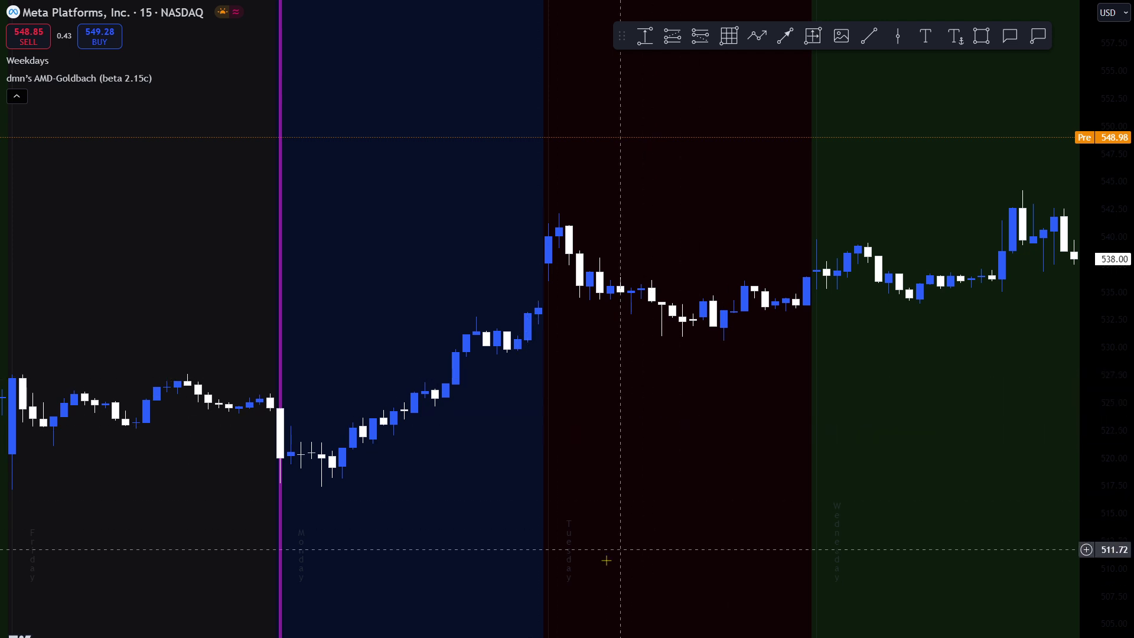
scroll(622, 547, down, 4)
drag(775, 479, 550, 496)
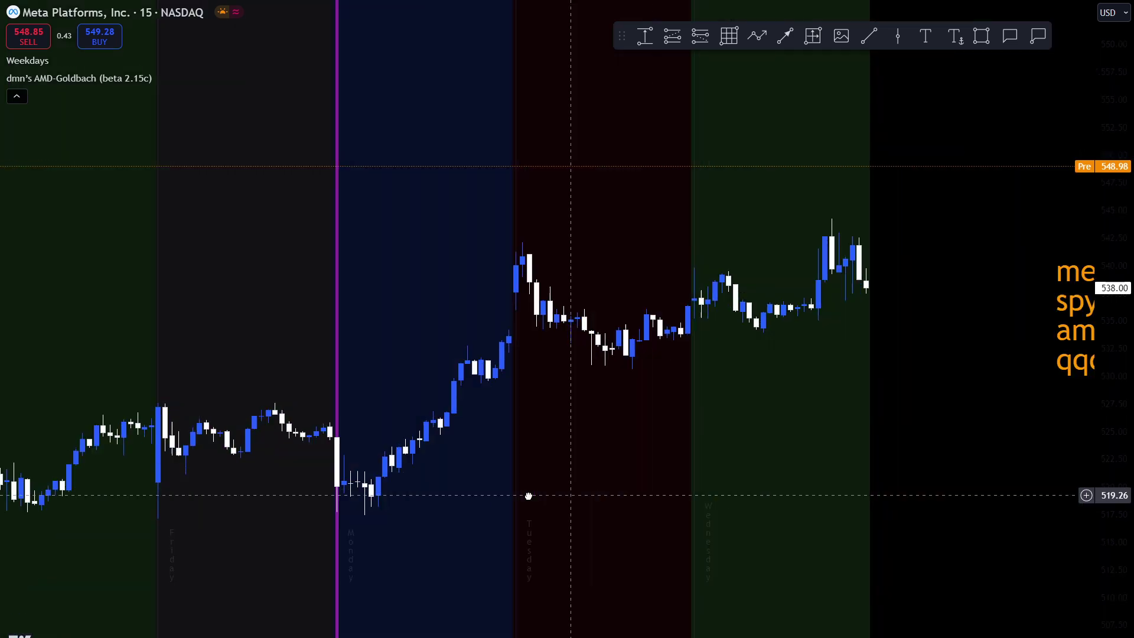
- Reposition the ticker text note slightly higher in the blank area beyond the latest candles
click(1009, 317)
mouse_move(1010, 317)
mouse_down()
mouse_move(969, 192)
mouse_move(995, 242)
mouse_up()
drag(884, 337, 797, 355)
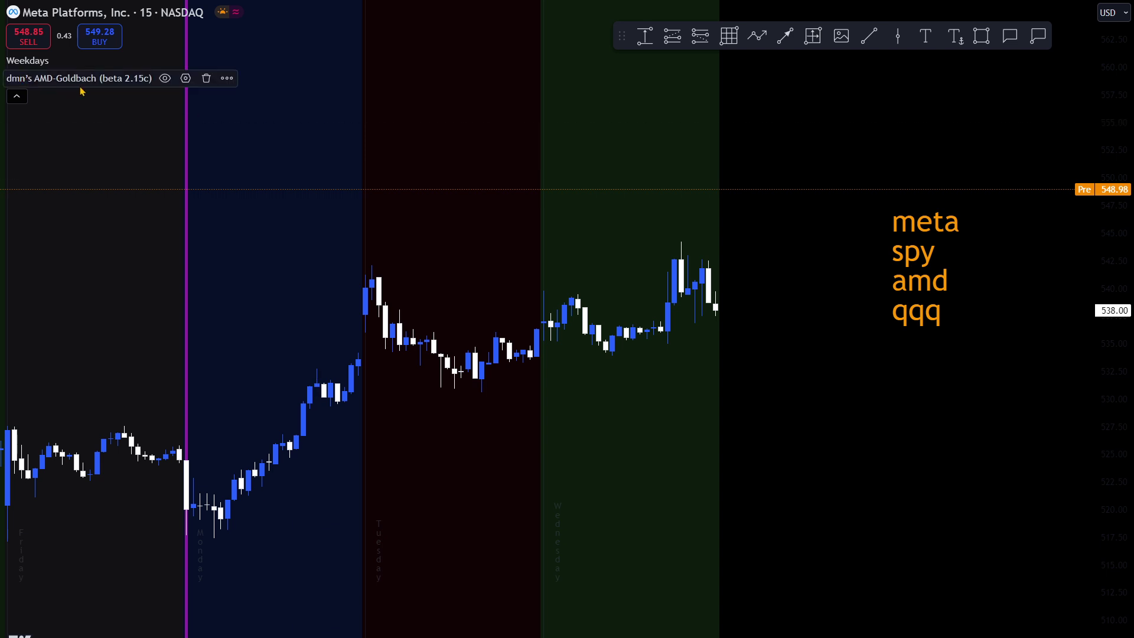
- Enable GB Levels in the AMD-Goldbach indicator and set its Settlement Time Zone to America/New_York
double_click(116, 83)
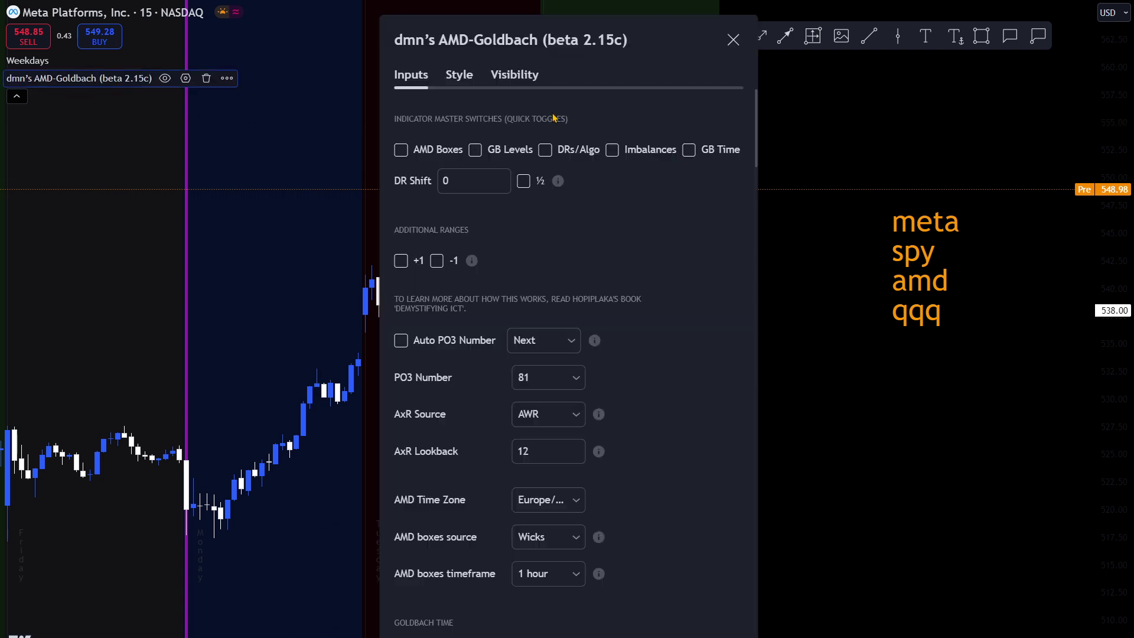
click(475, 150)
scroll(567, 407, down, 3)
scroll(563, 400, down, 3)
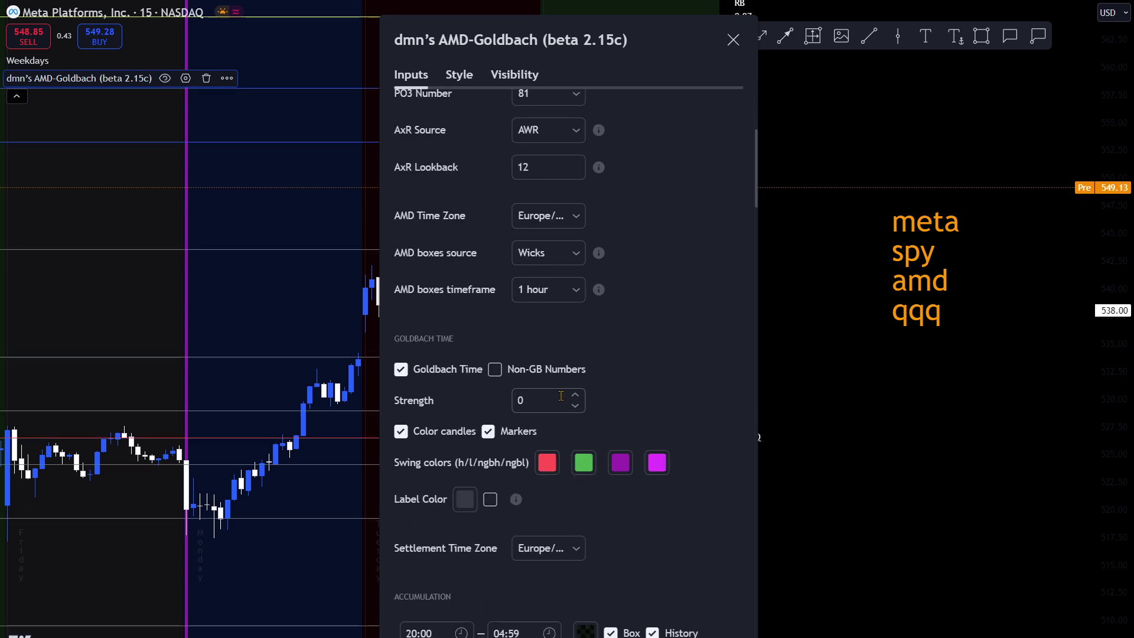
click(541, 534)
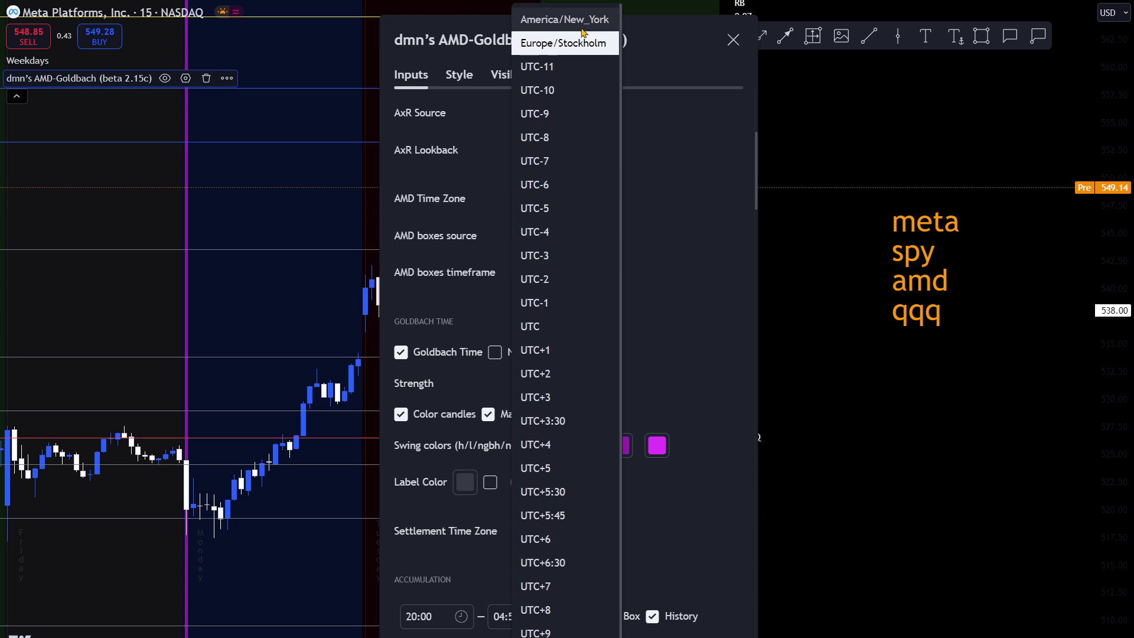
click(558, 23)
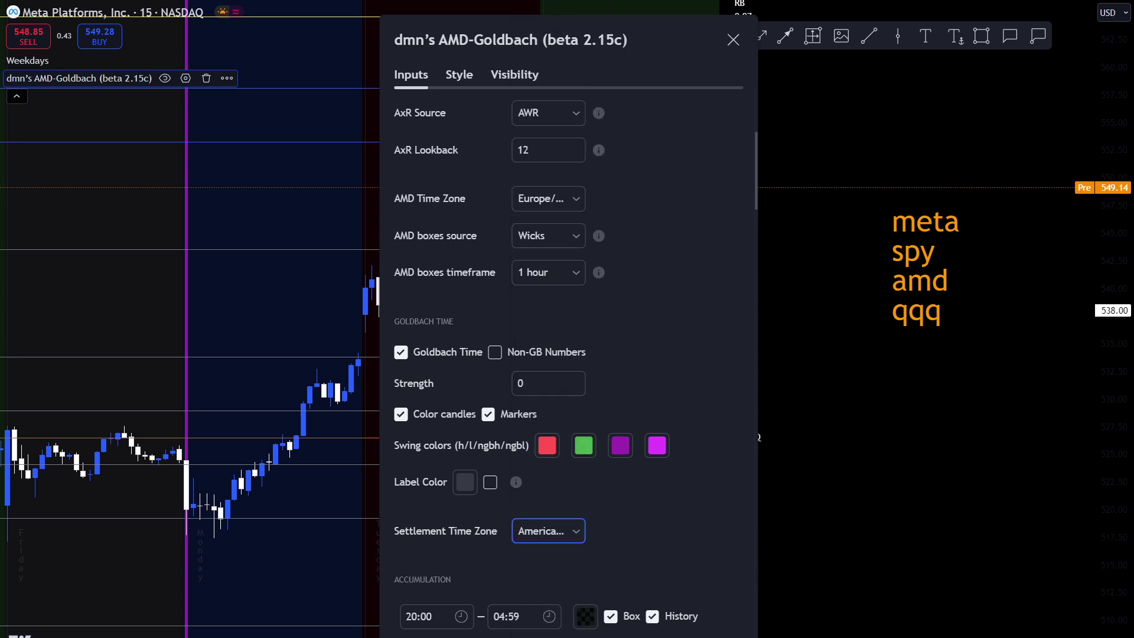
click(883, 460)
drag(883, 460, 923, 475)
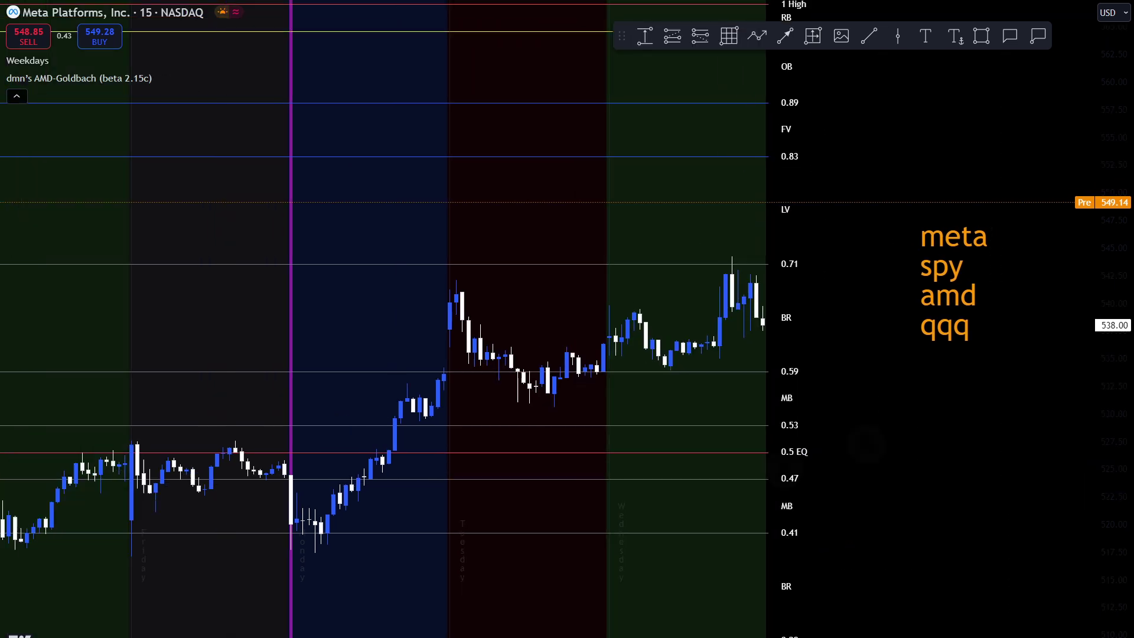
- Turn on DRs/Algo in the AMD-Goldbach indicator's settings
scroll(414, 319, down, 4)
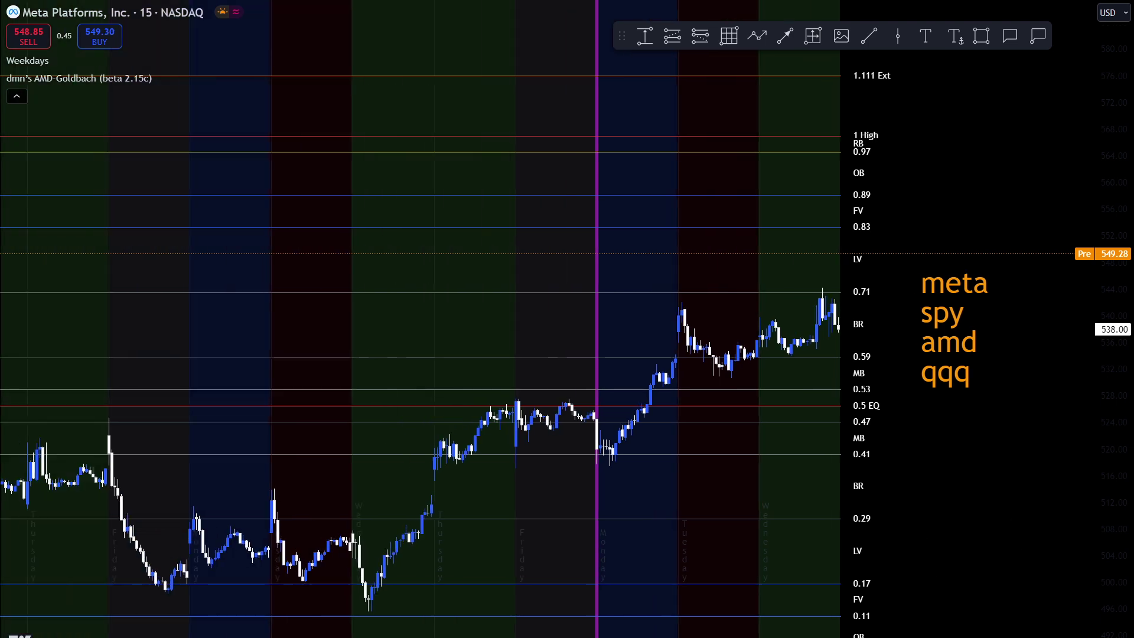
double_click(859, 130)
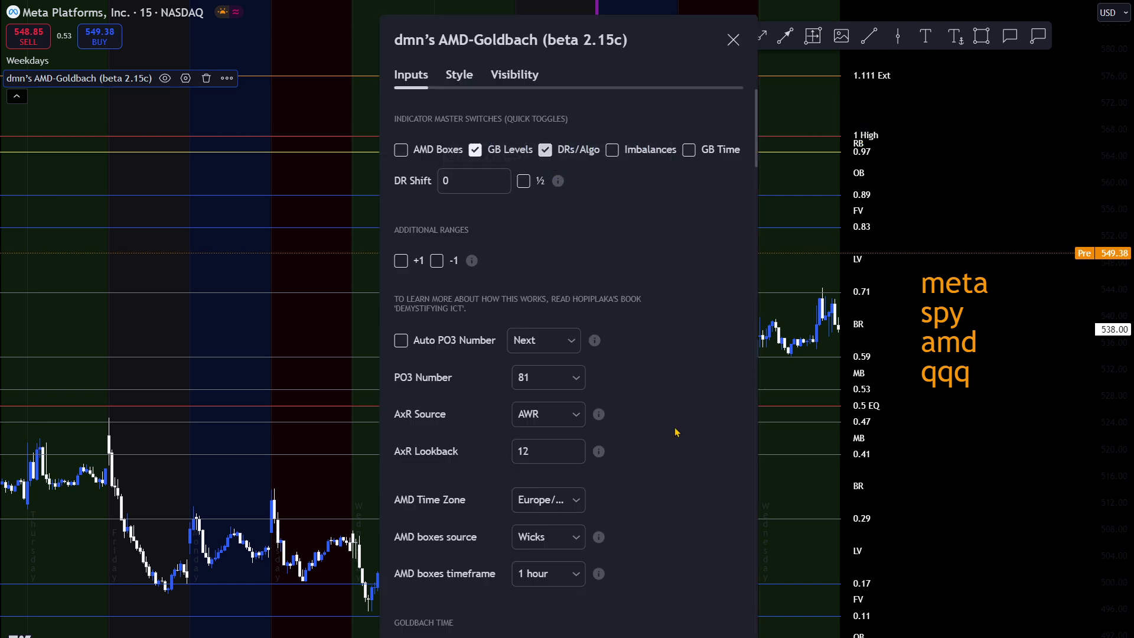
click(733, 39)
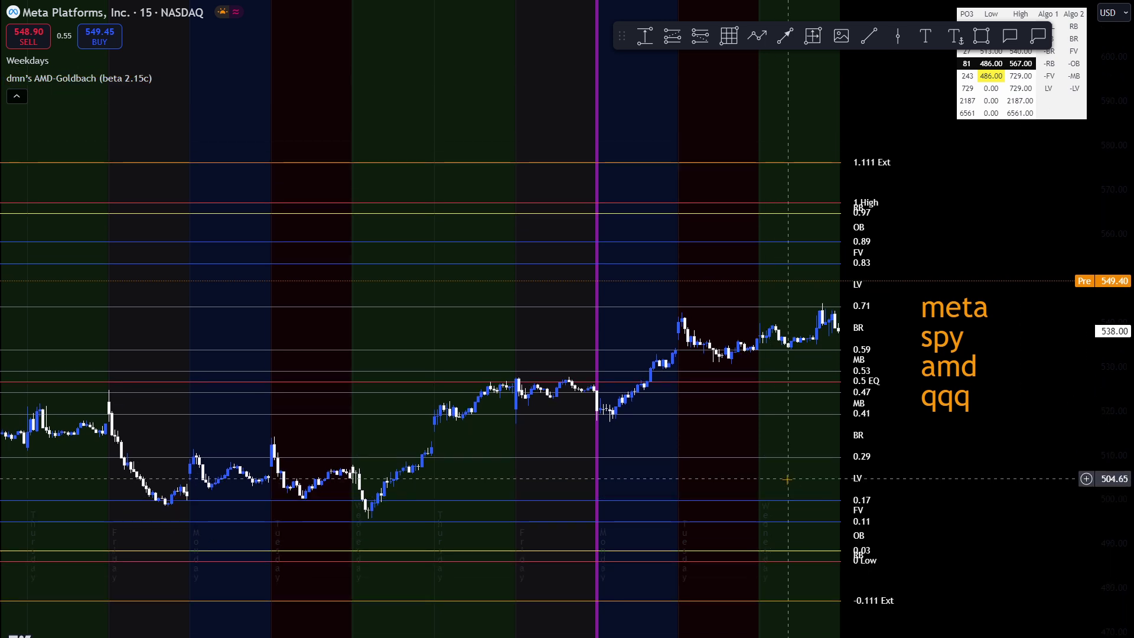
- Fit the full Goldbach dealing range in view and hide the Weekdays indicator
scroll(841, 508, down, 3)
scroll(862, 508, down, 2)
drag(862, 508, 829, 359)
drag(1113, 358, 1113, 283)
drag(451, 267, 520, 417)
scroll(475, 382, up, 3)
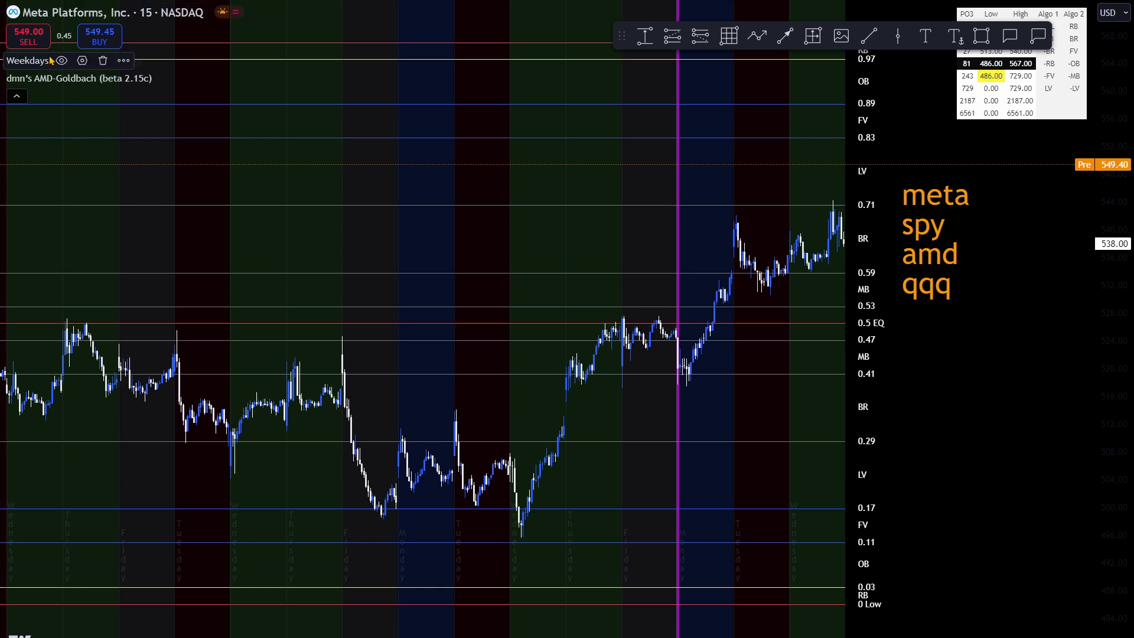
click(62, 60)
- Switch the Meta chart to the 30-minute timeframe
drag(462, 180, 595, 184)
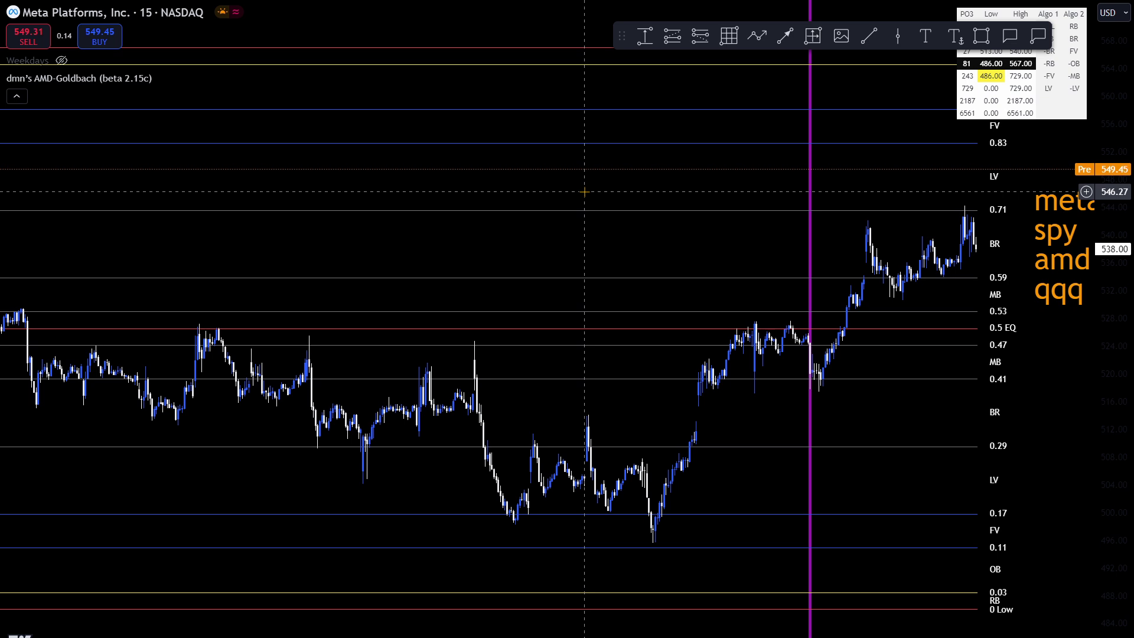
text(30)
key(Return)
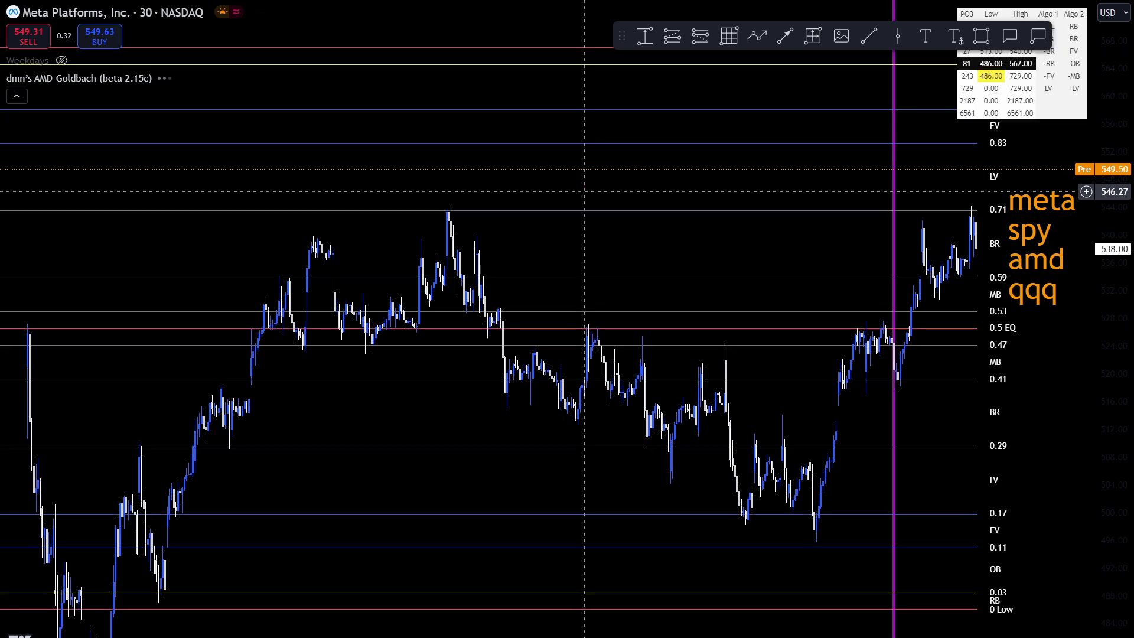
- Switch the Meta chart to the 4-hour timeframe to review price against the full Goldbach range
key(alt+r)
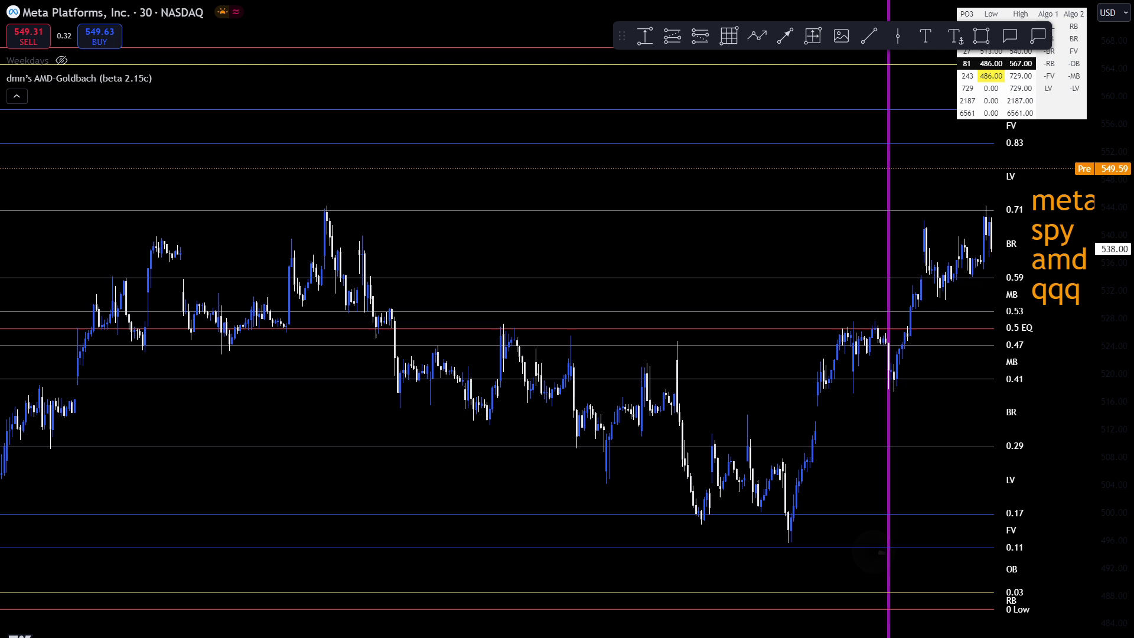
drag(567, 319, 425, 341)
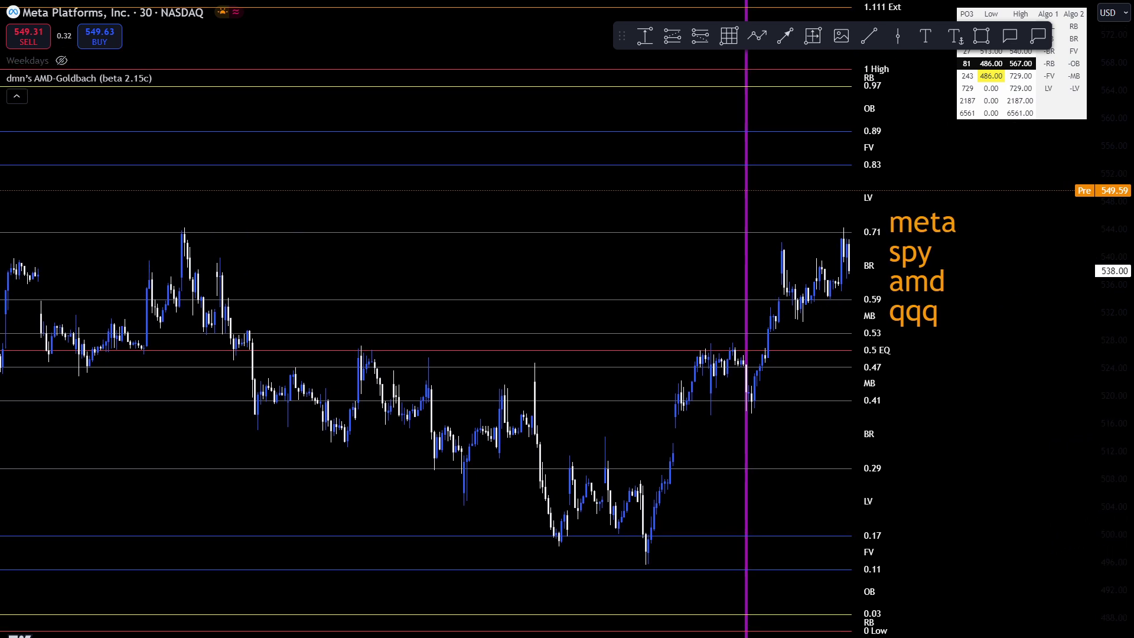
scroll(413, 319, down, 2)
text(4h)
key(Return)
scroll(892, 473, up, 5)
drag(726, 472, 871, 408)
drag(1113, 296, 1113, 384)
scroll(871, 408, down, 4)
drag(872, 407, 956, 401)
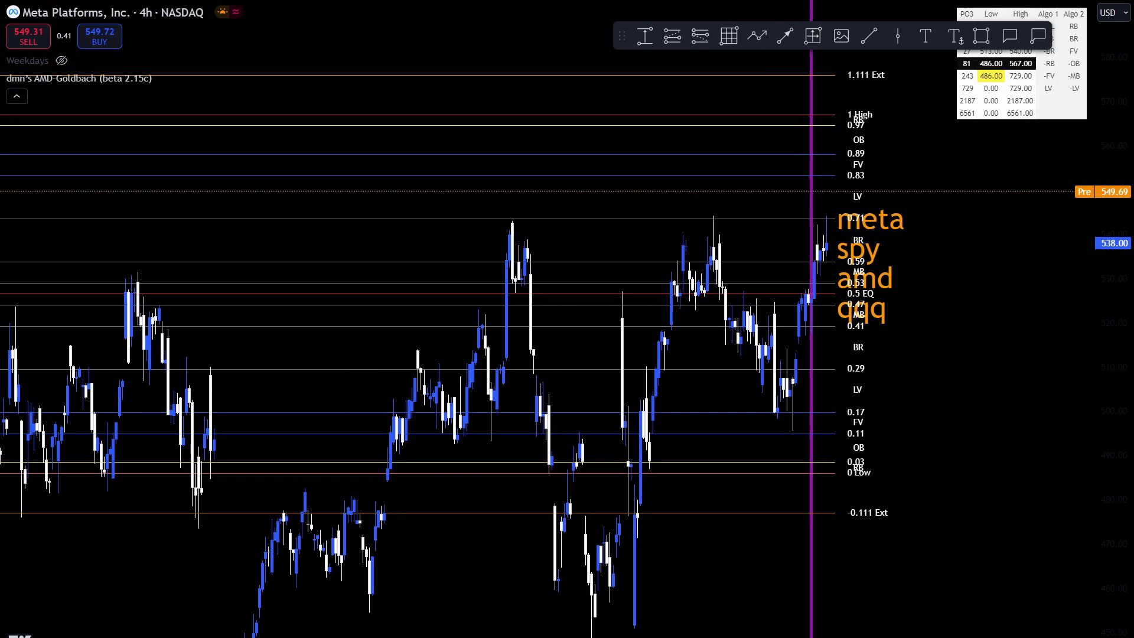
- Switch the Meta chart to the daily timeframe and move the drawing toolbar clear of the dealing range table
text(1D)
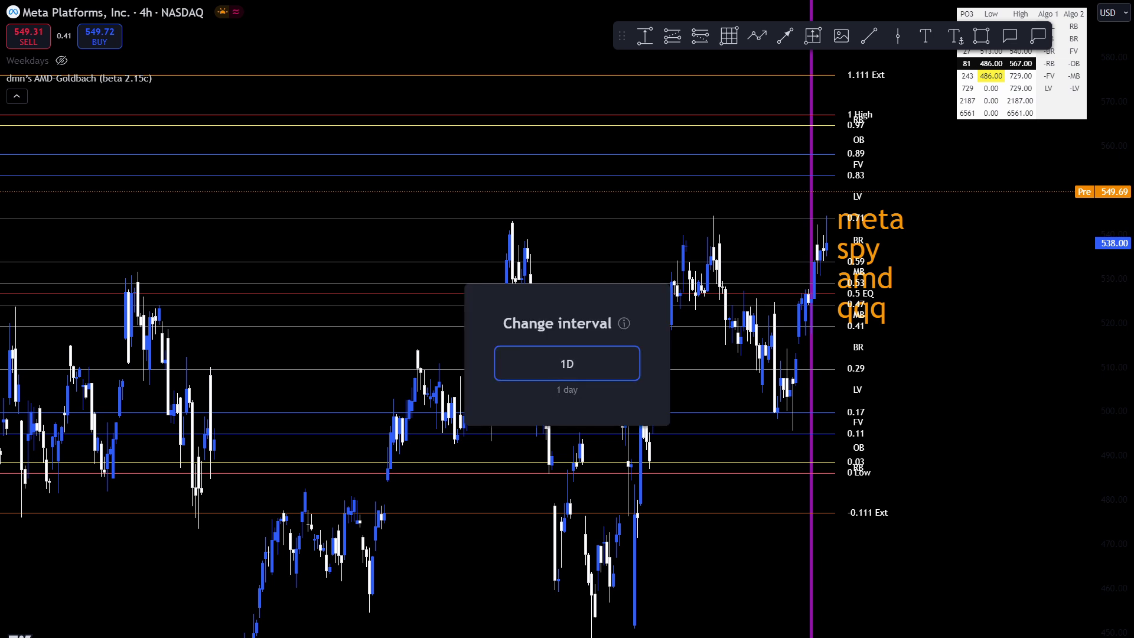
key(Return)
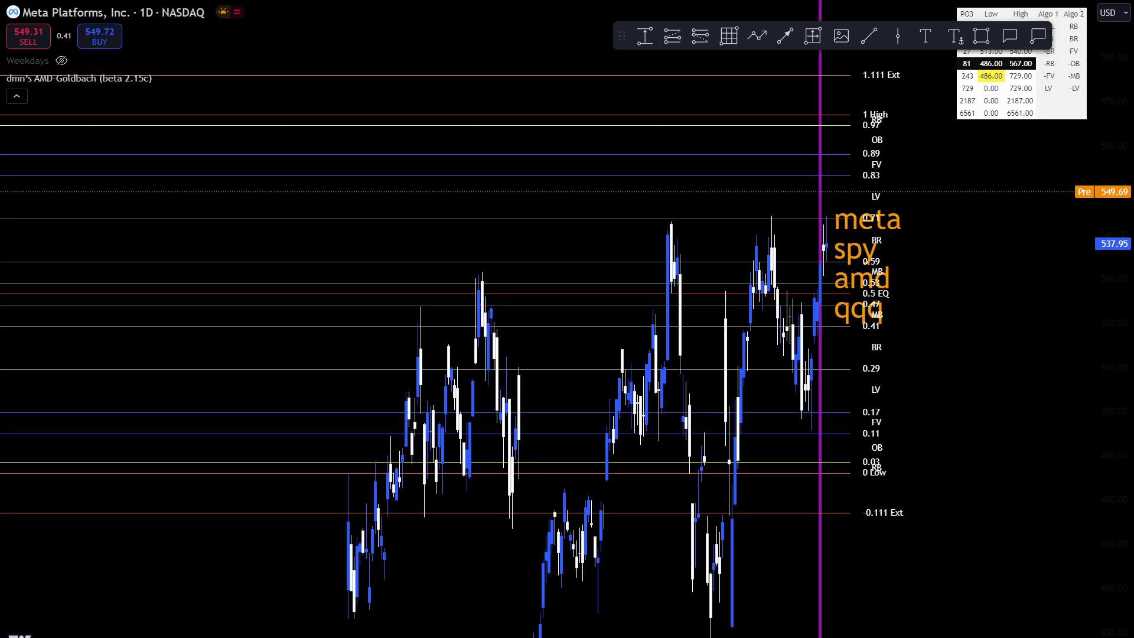
drag(1113, 295, 1113, 437)
scroll(933, 526, up, 4)
drag(762, 535, 927, 531)
drag(621, 35, 381, 21)
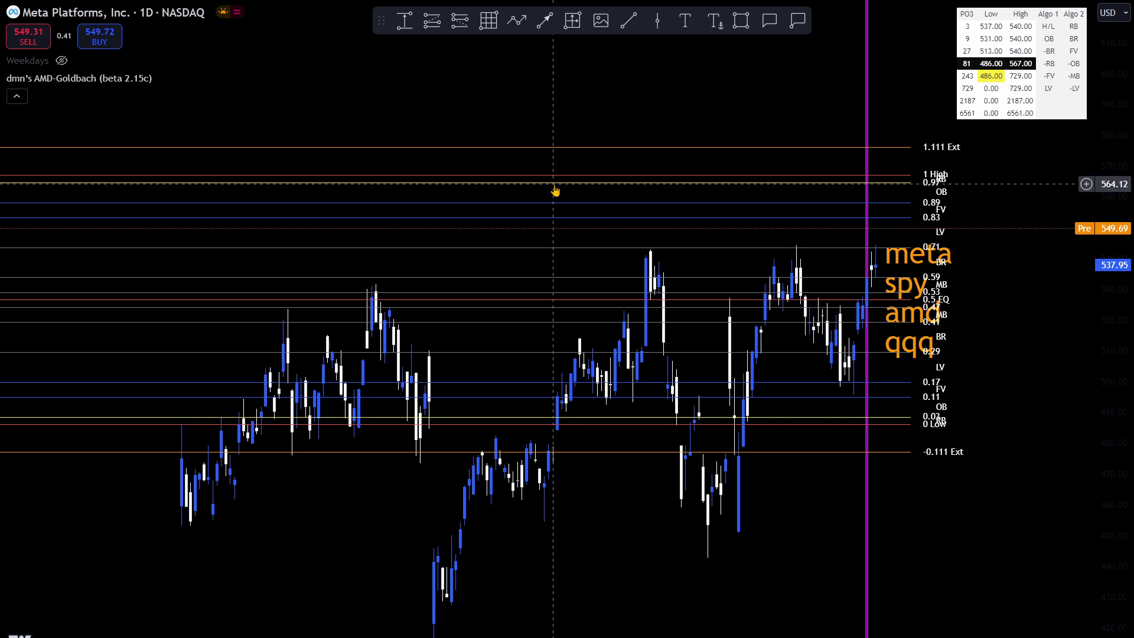
- Draw a Path over the daily candles with a rise, flat top, drop to about 492, flat base and final rise to about 533.66
click(516, 30)
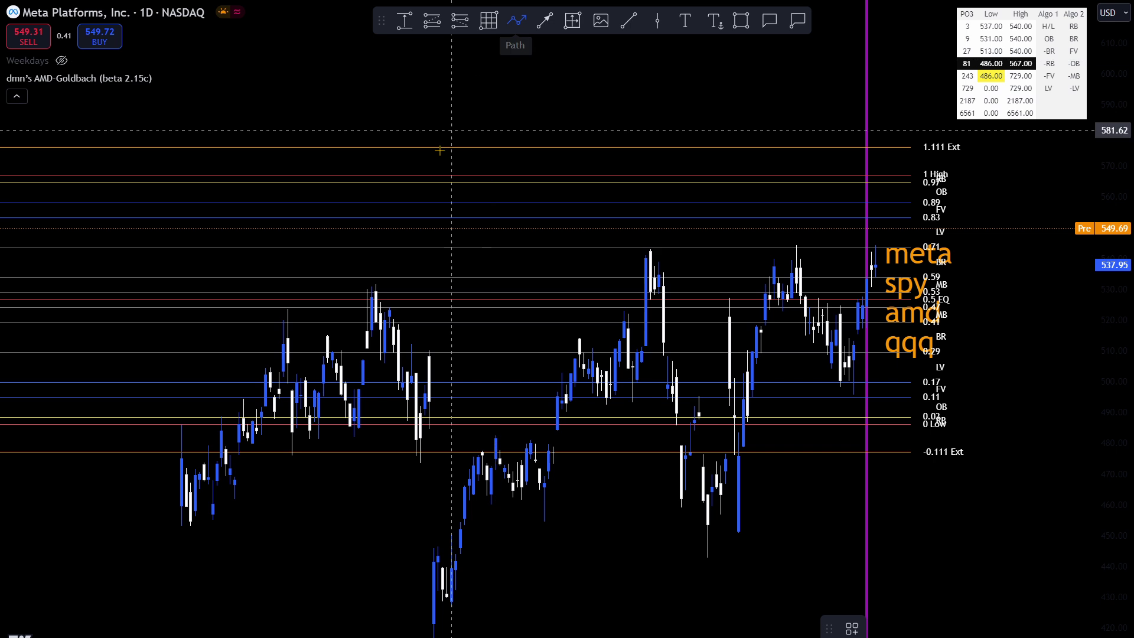
click(159, 443)
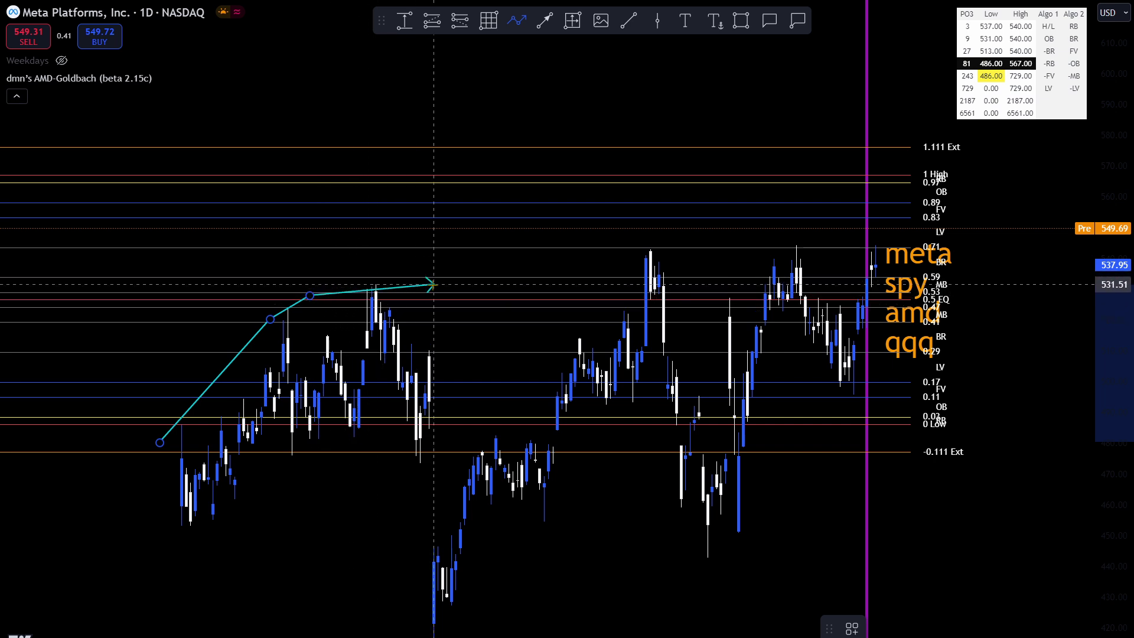
click(428, 296)
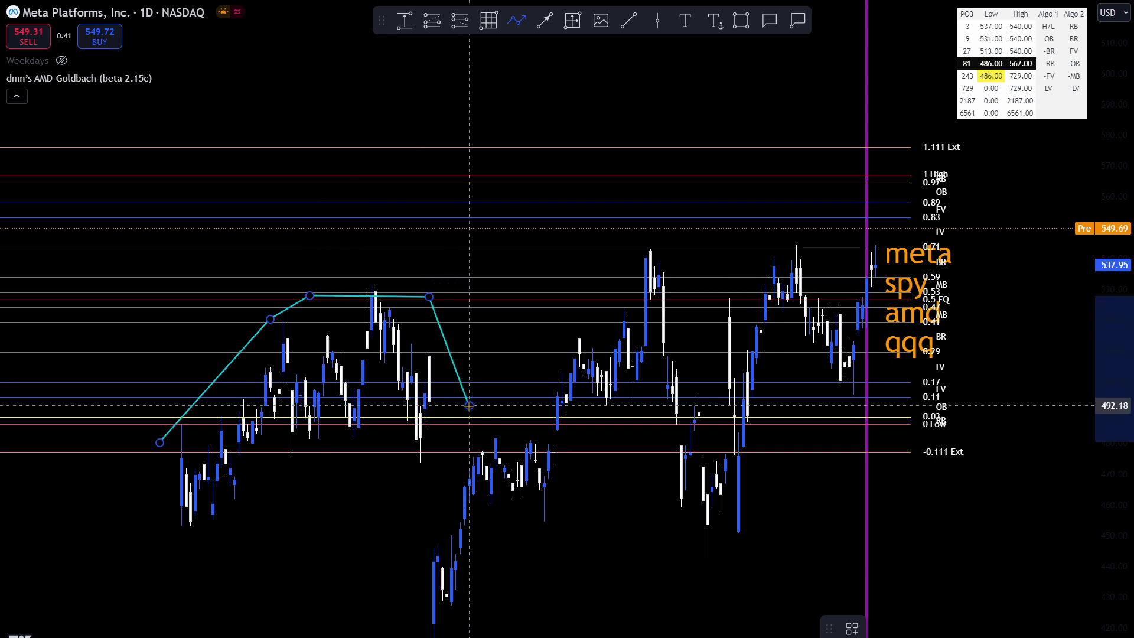
click(530, 405)
double_click(616, 277)
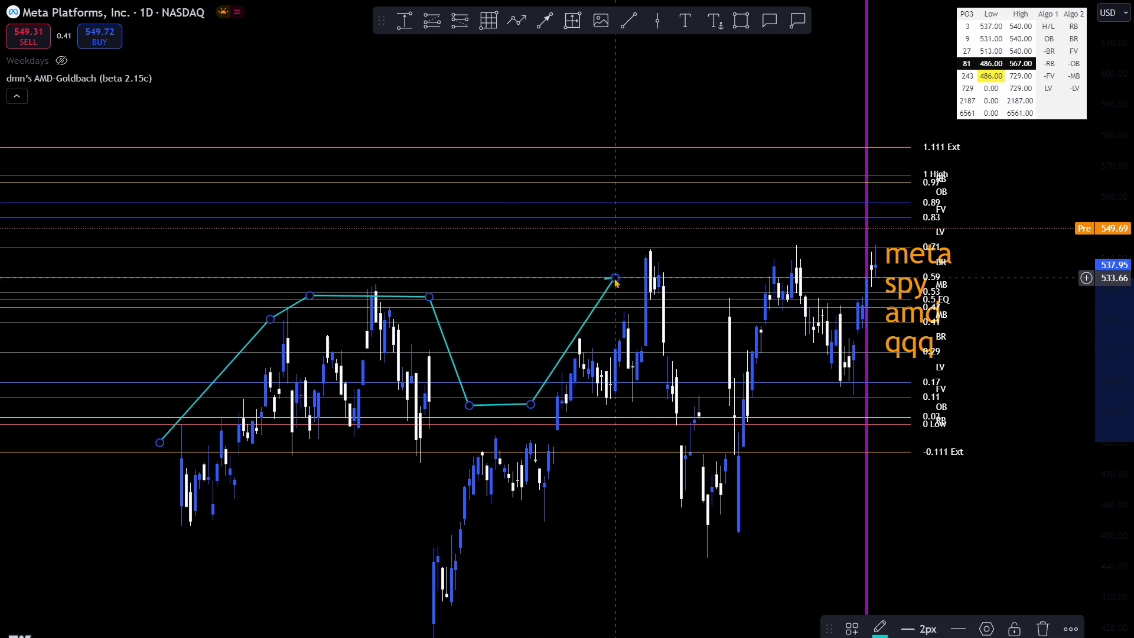
- Move the ticker list note into the empty chart space beyond the Goldbach level labels
drag(626, 502, 660, 382)
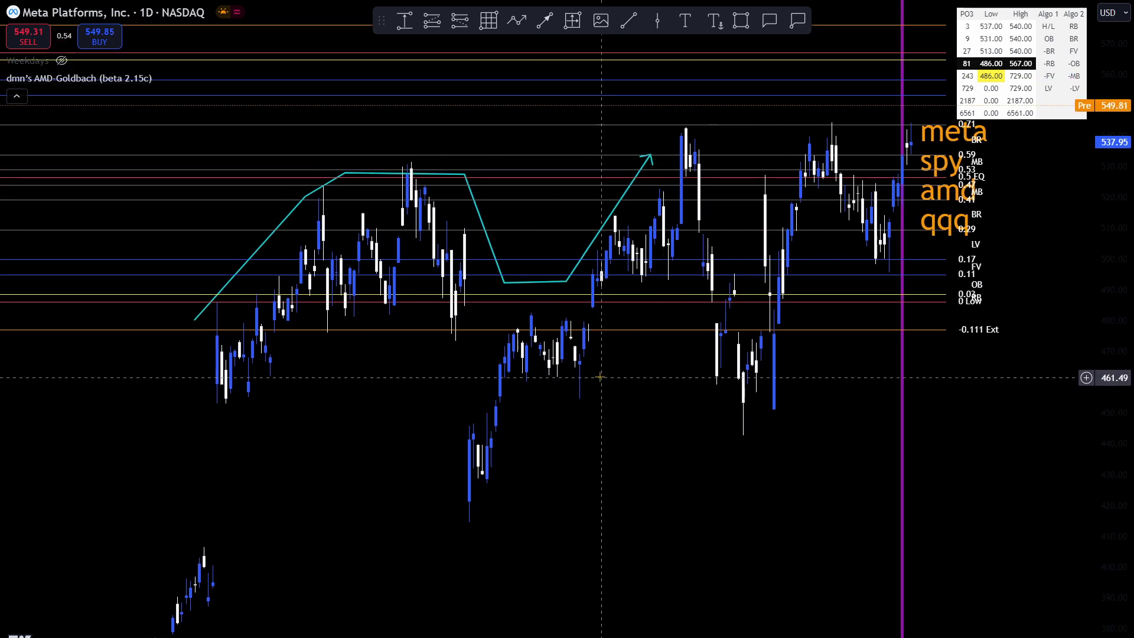
drag(849, 439, 640, 524)
scroll(739, 354, up, 5)
drag(733, 253, 962, 288)
drag(976, 349, 1014, 348)
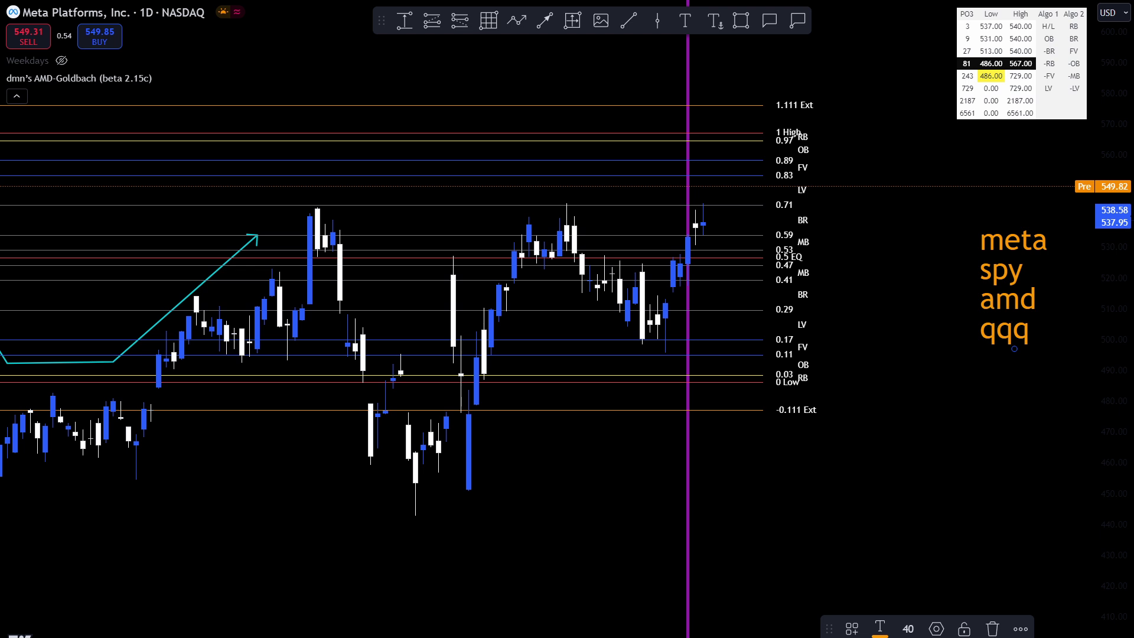
drag(847, 489, 888, 537)
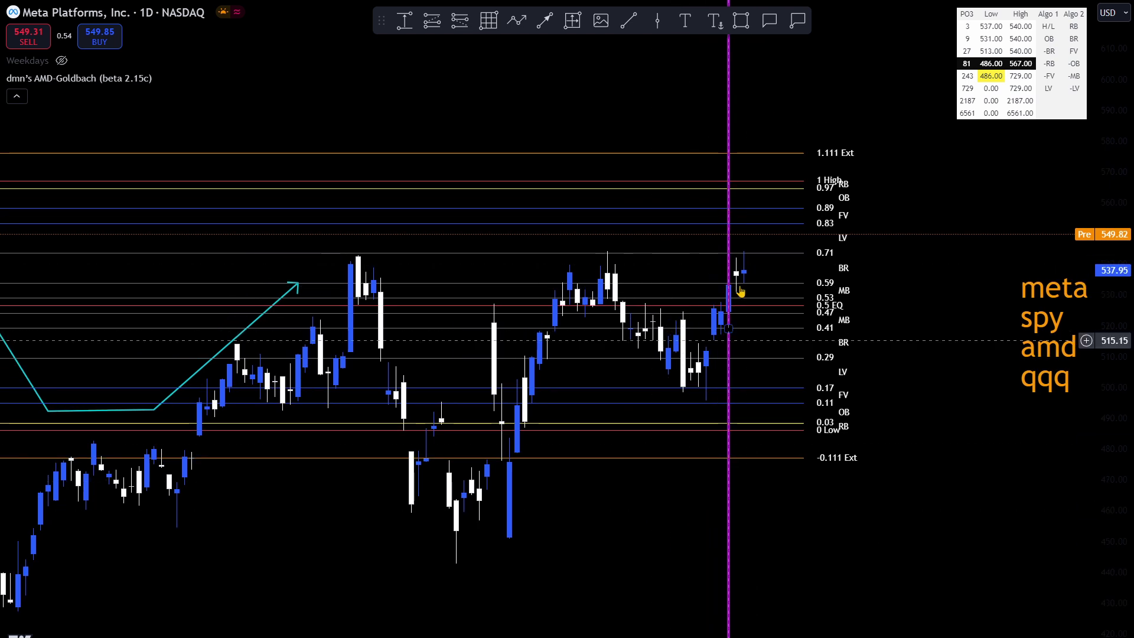
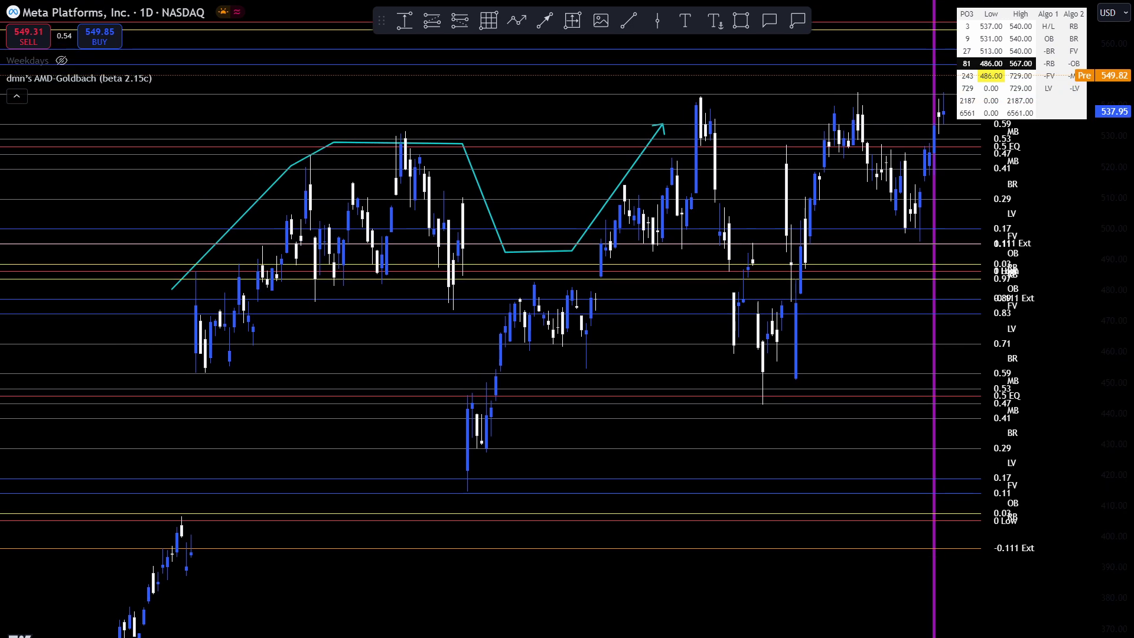
- Draw a rectangle over the gap on the daily chart from about 407.14 to 452.86, extending its end past the later swing low
drag(1113, 331, 1114, 430)
scroll(821, 536, down, 1)
drag(821, 536, 786, 565)
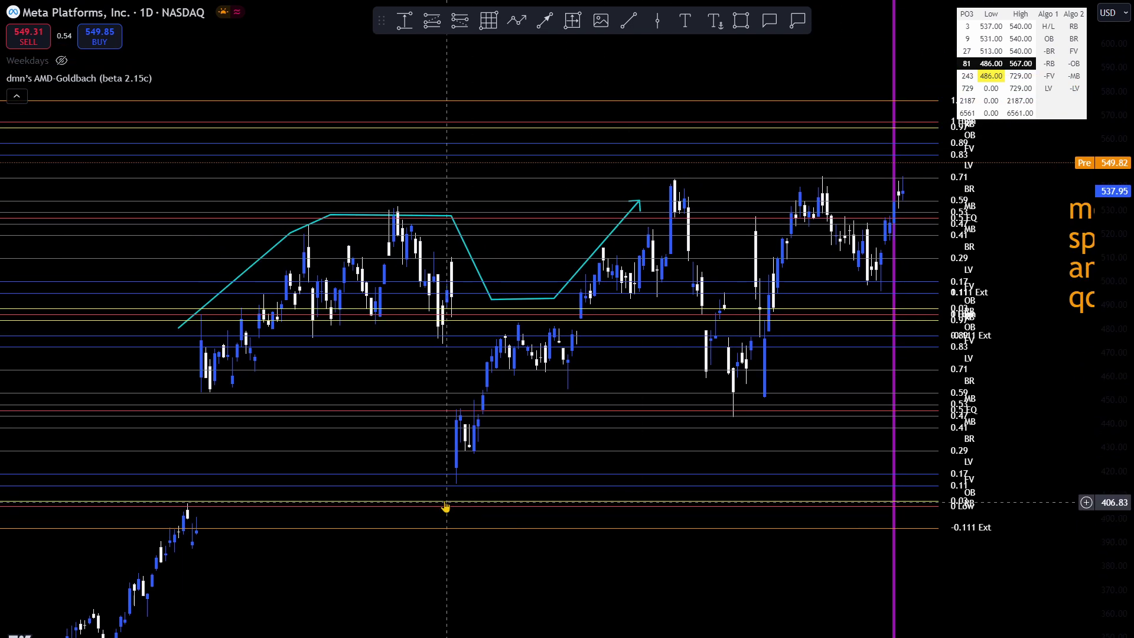
click(740, 22)
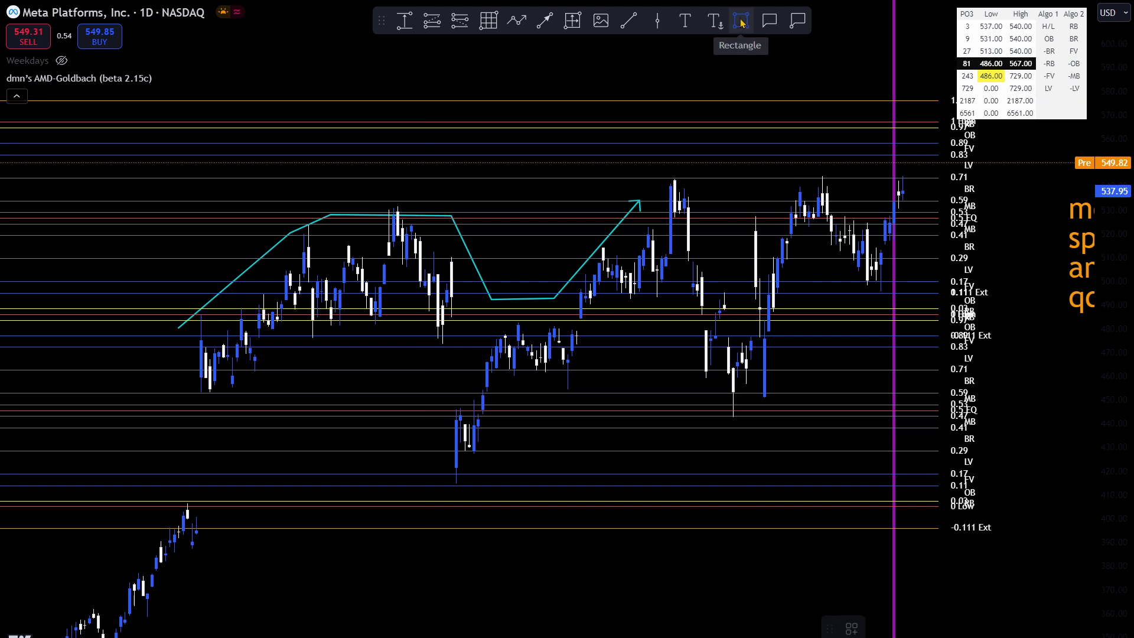
drag(179, 502, 750, 393)
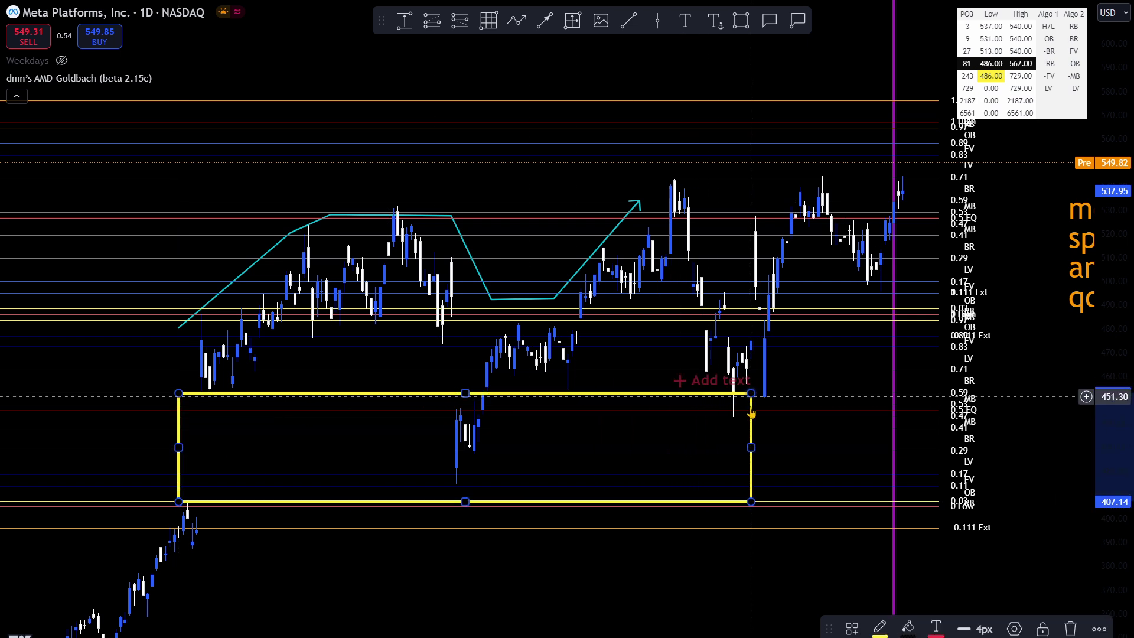
drag(751, 447, 787, 446)
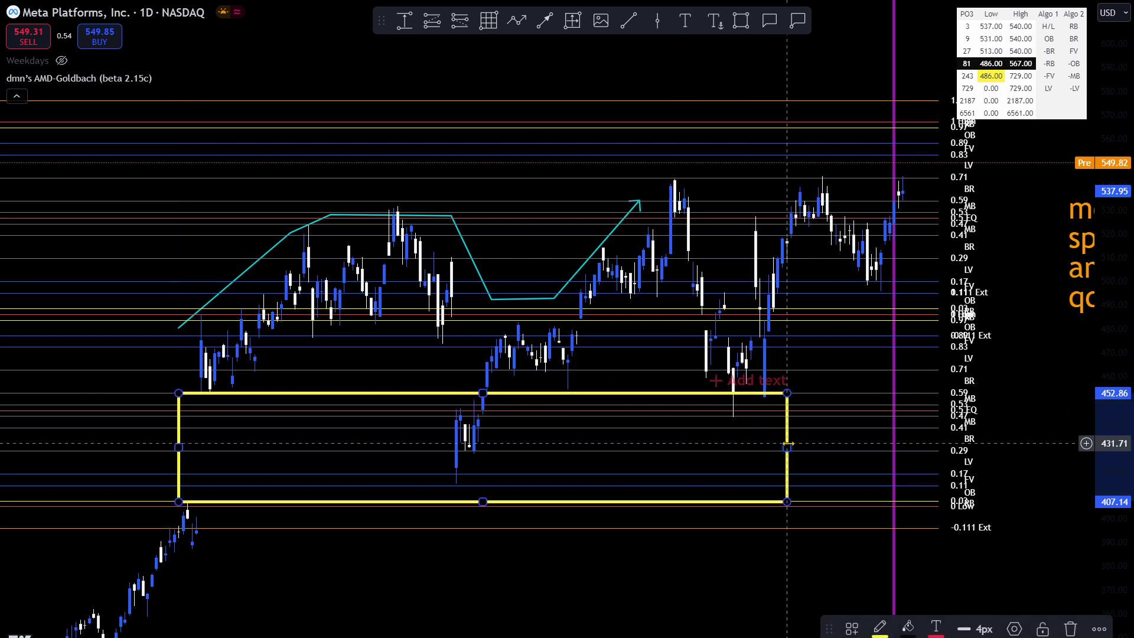
click(1019, 436)
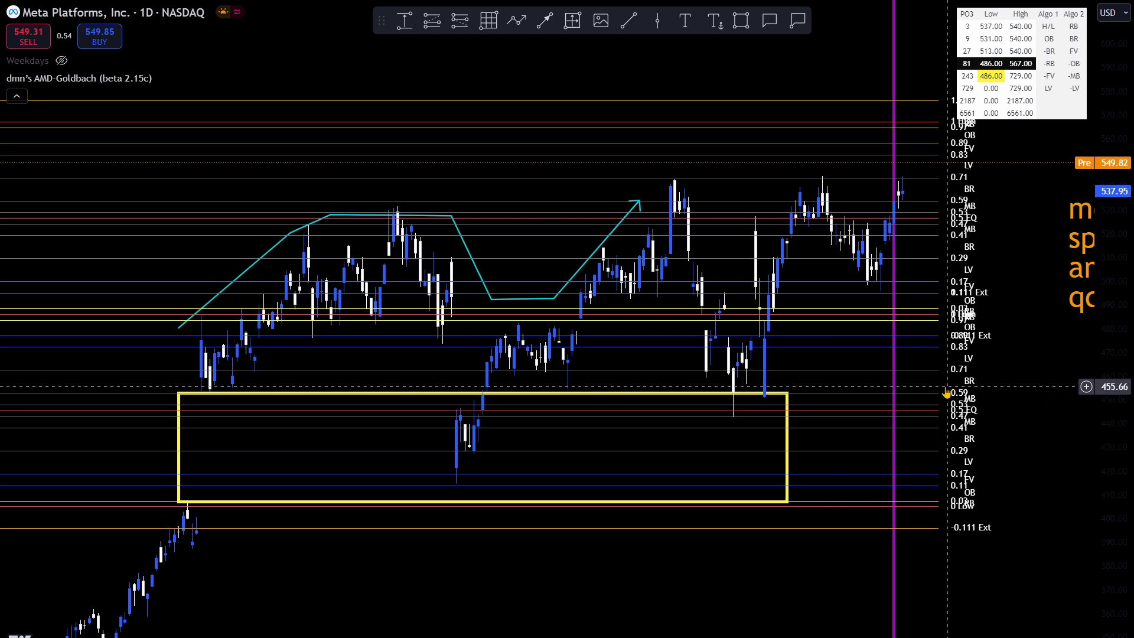
- Draw a rectangle in the empty chart space beside the ticker list, spanning about 525.43 to 501.42
drag(1118, 578, 1107, 508)
drag(1060, 461, 1057, 495)
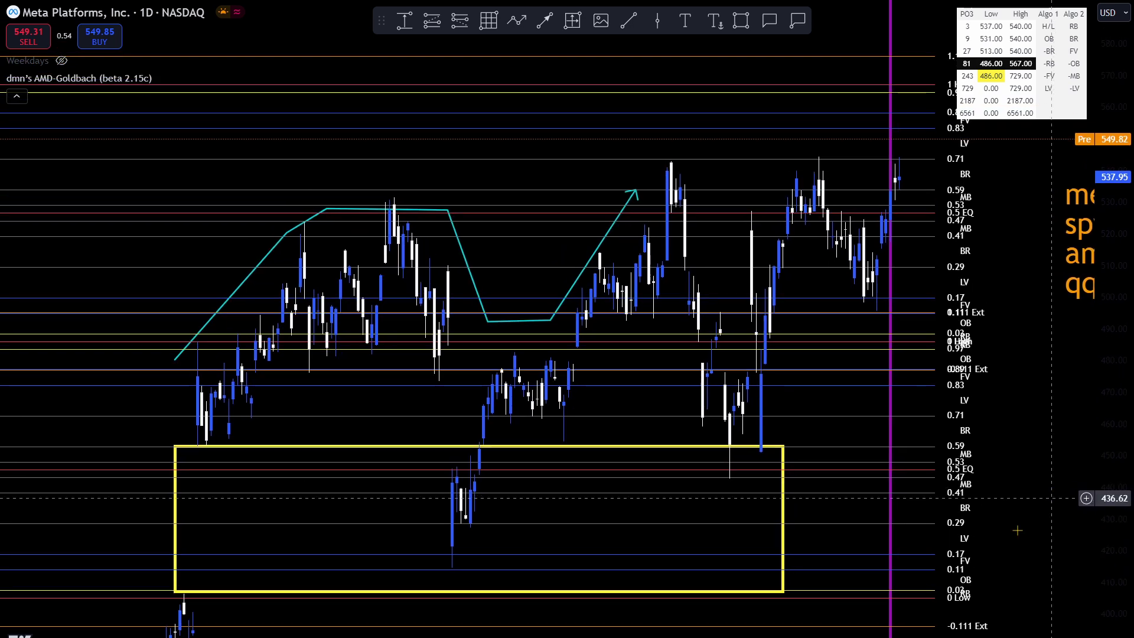
scroll(537, 318, up, 2)
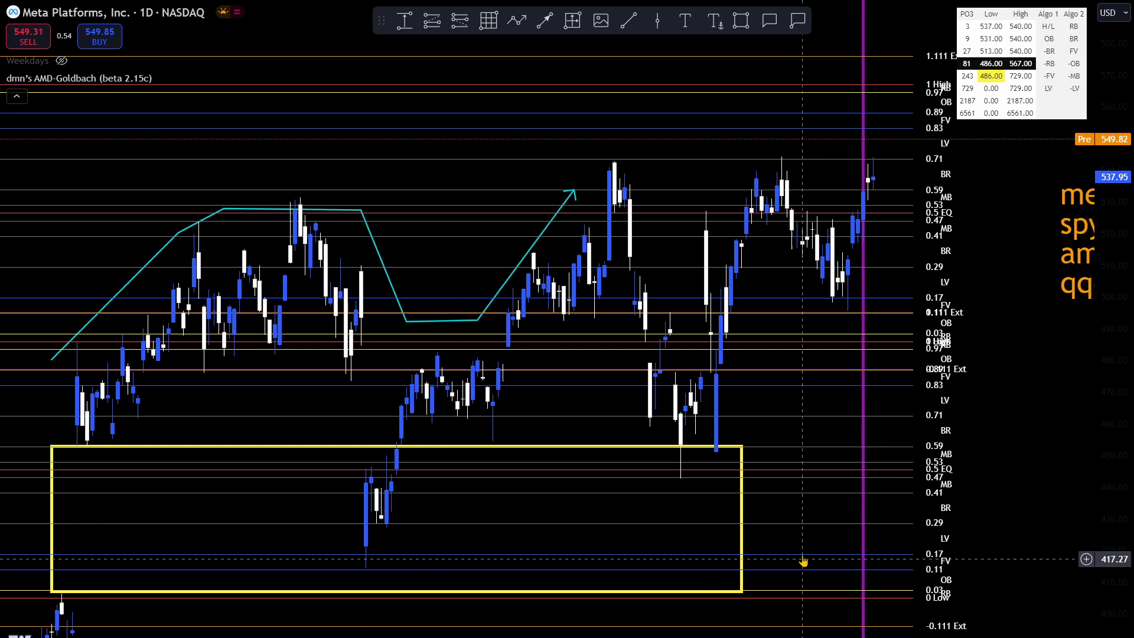
drag(998, 507, 1025, 503)
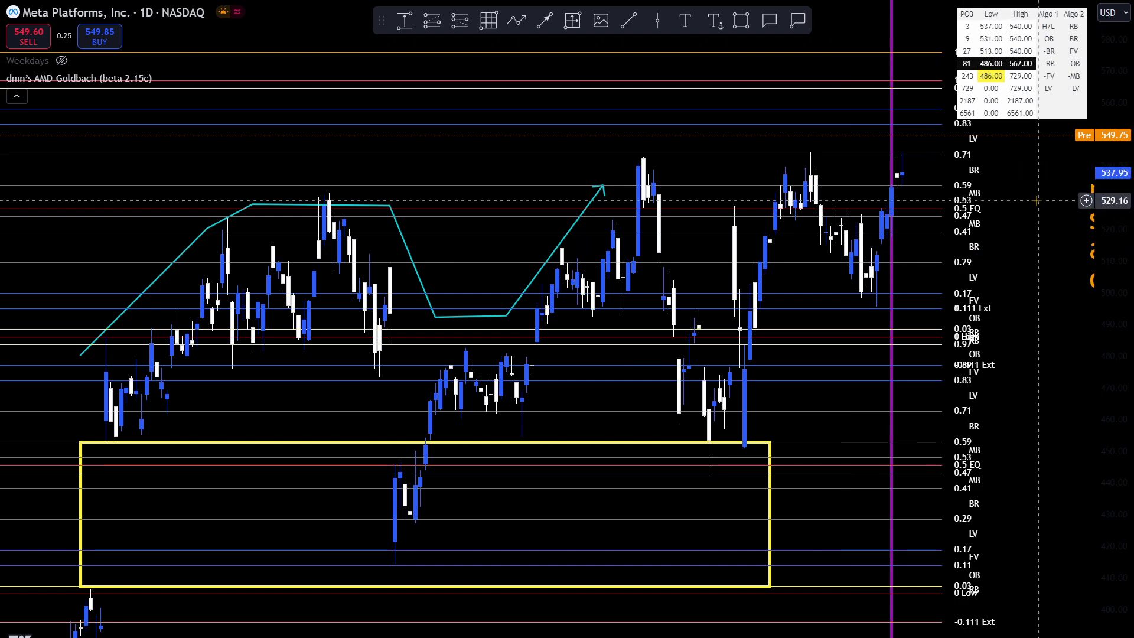
drag(977, 201, 613, 186)
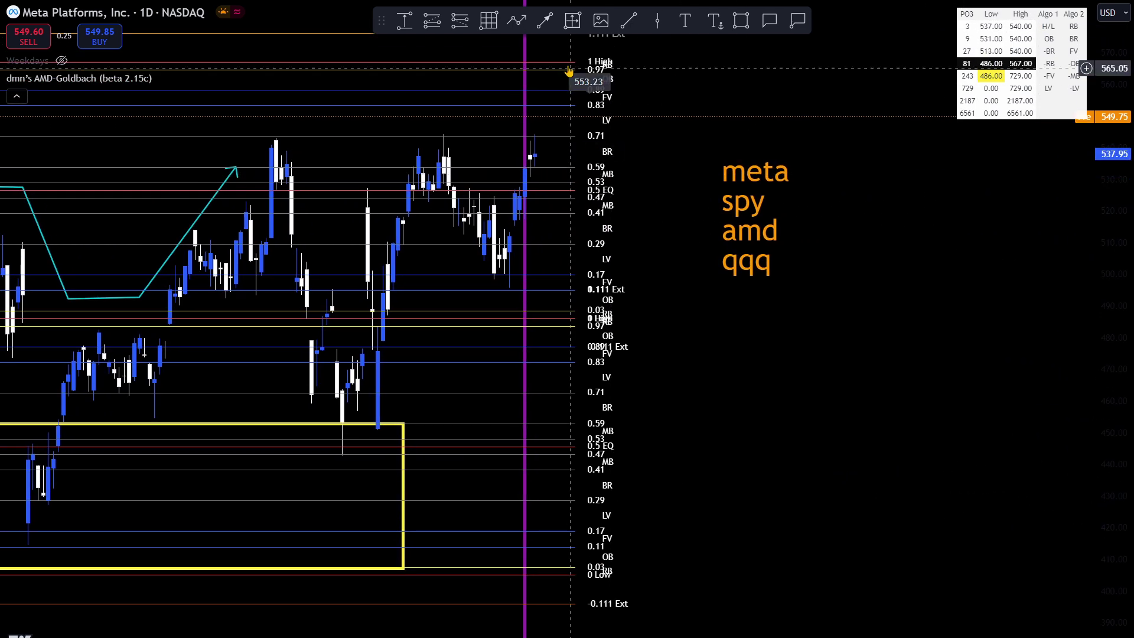
click(742, 22)
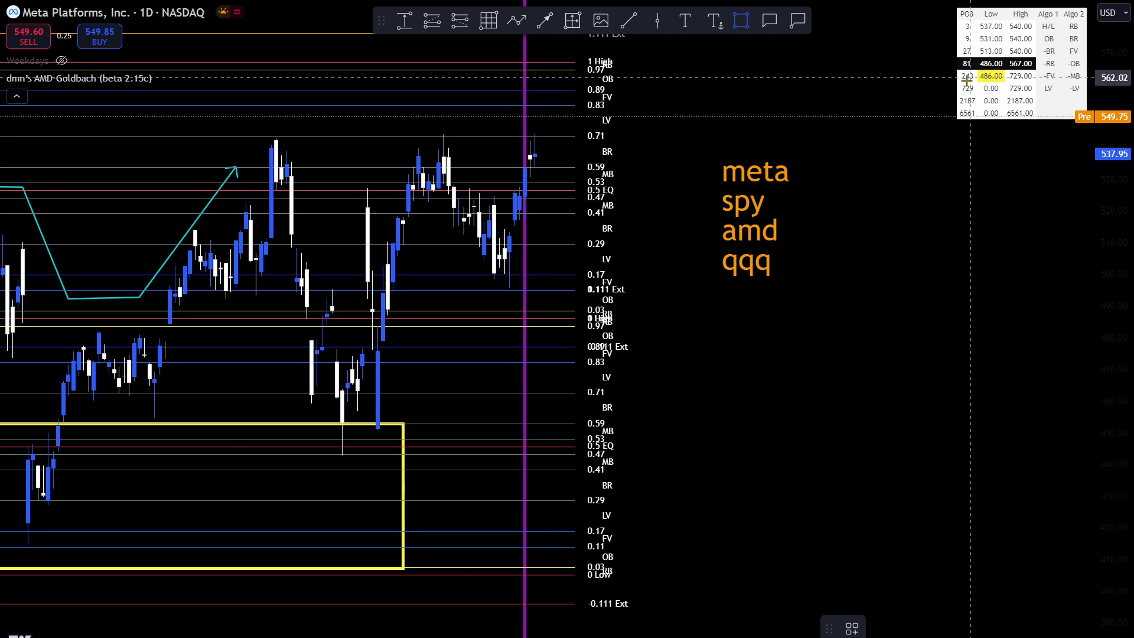
click(830, 194)
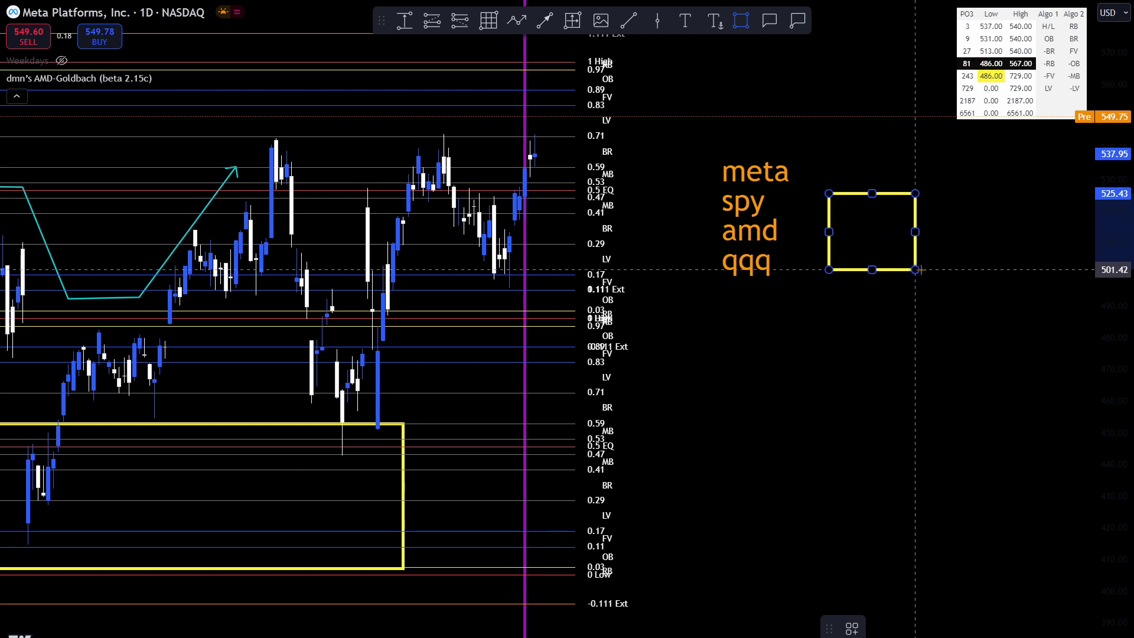
click(921, 269)
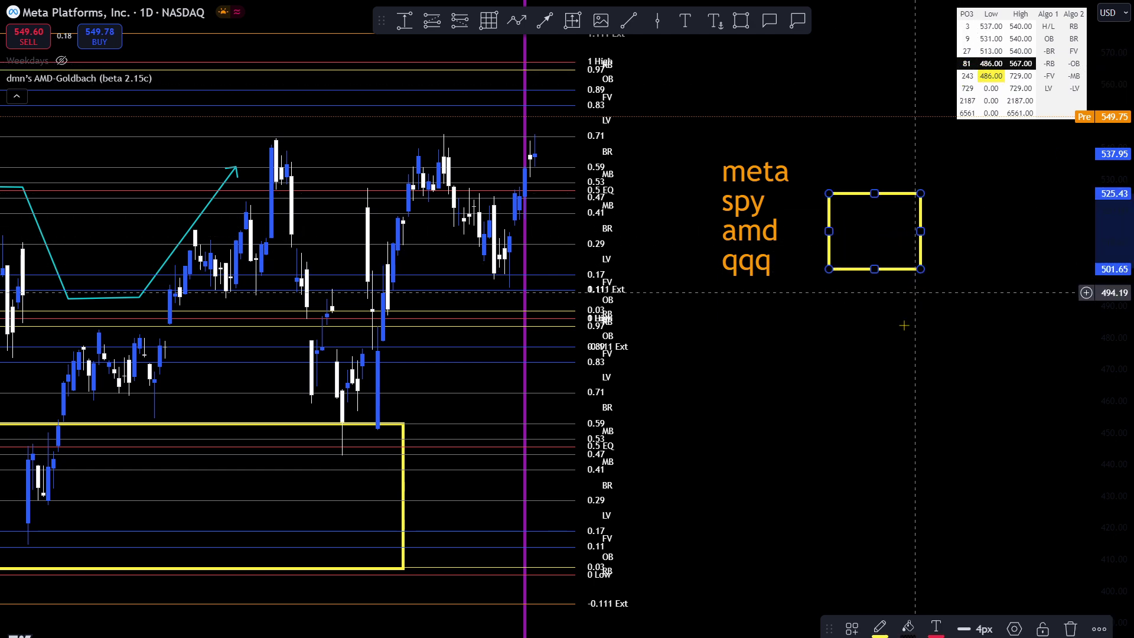
- Draw a second rectangle of similar size directly beneath the one beside the ticker list
click(740, 20)
click(829, 285)
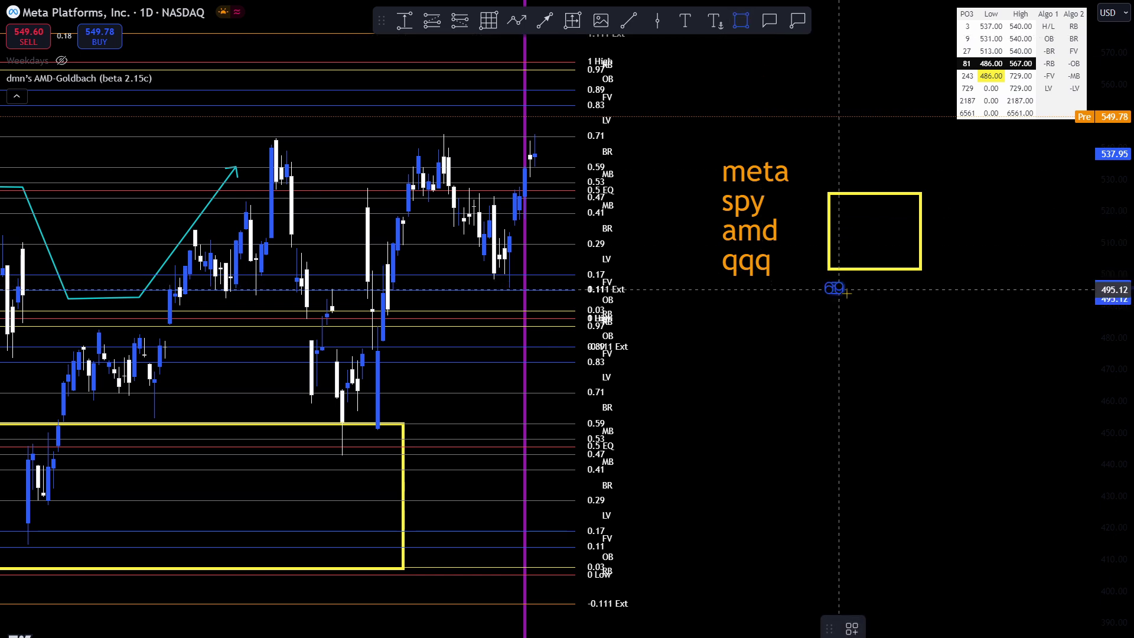
click(920, 354)
click(925, 358)
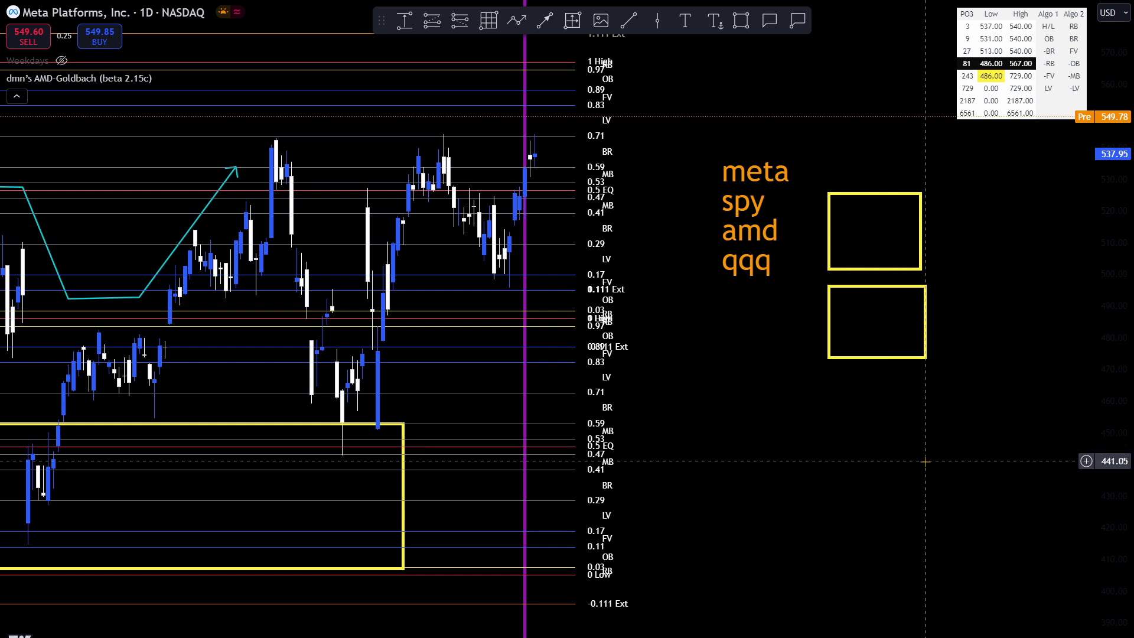
- Draw a third rectangle beneath the two stacked ones, spanning about 468.55 to 442.68
drag(920, 461, 759, 451)
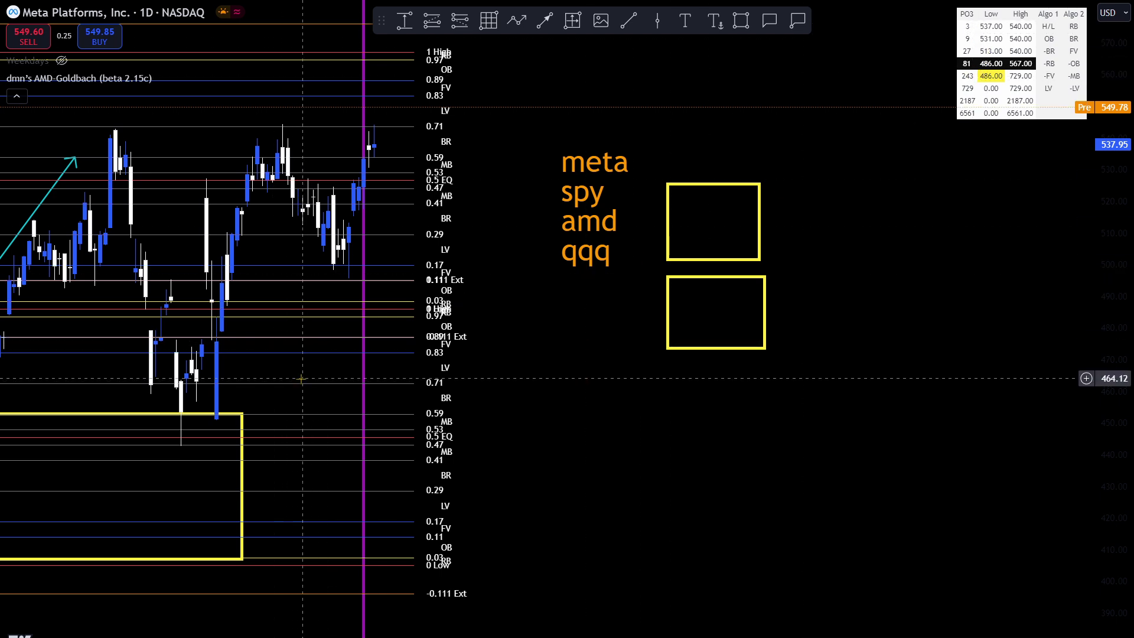
click(746, 23)
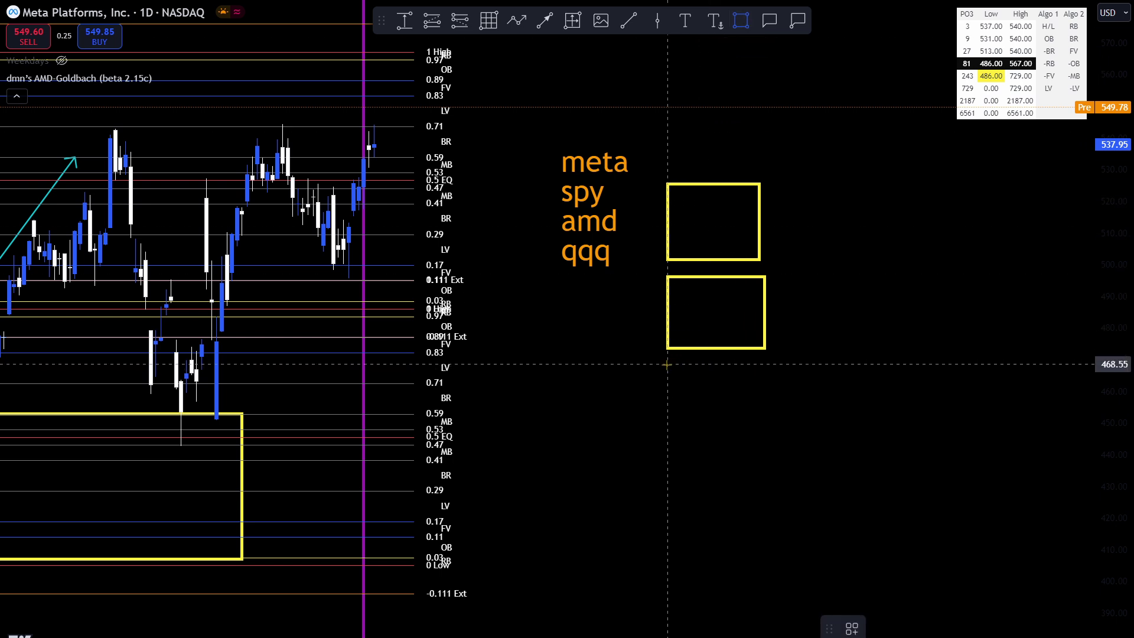
drag(667, 365, 765, 447)
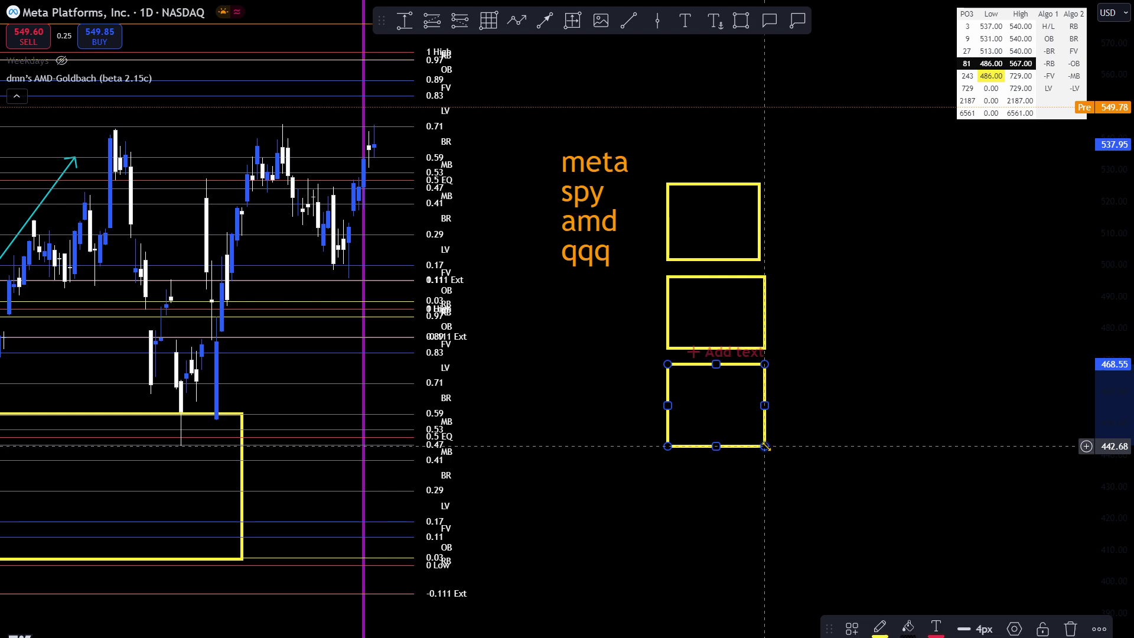
click(835, 445)
- Delete the lowest of the three stacked rectangles near the ticker list
drag(835, 445, 921, 357)
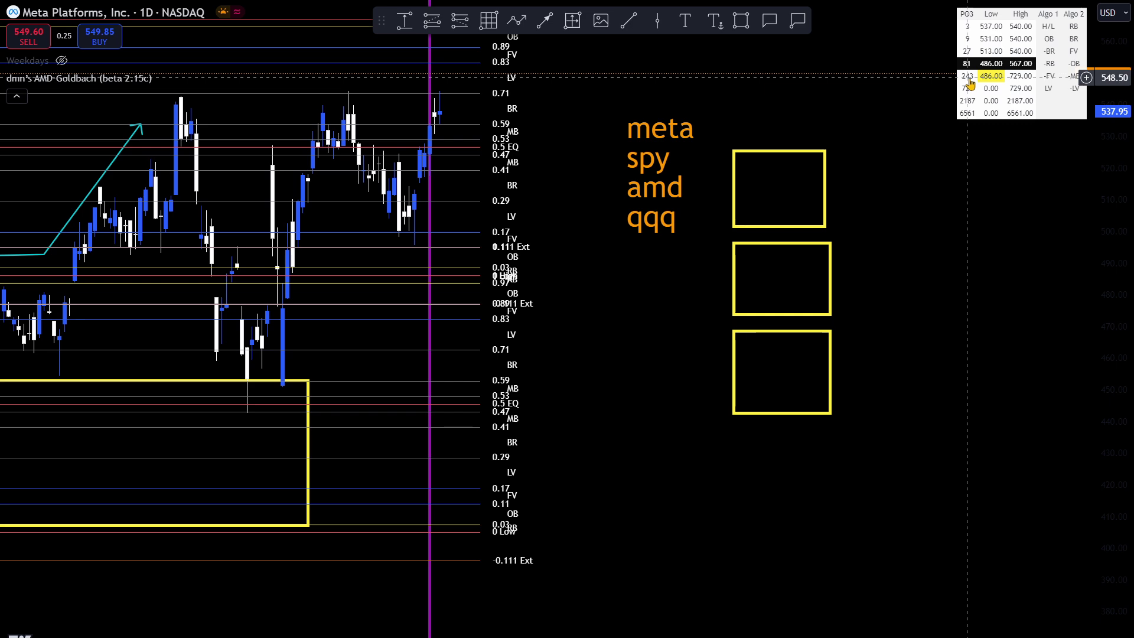
drag(967, 332, 1083, 384)
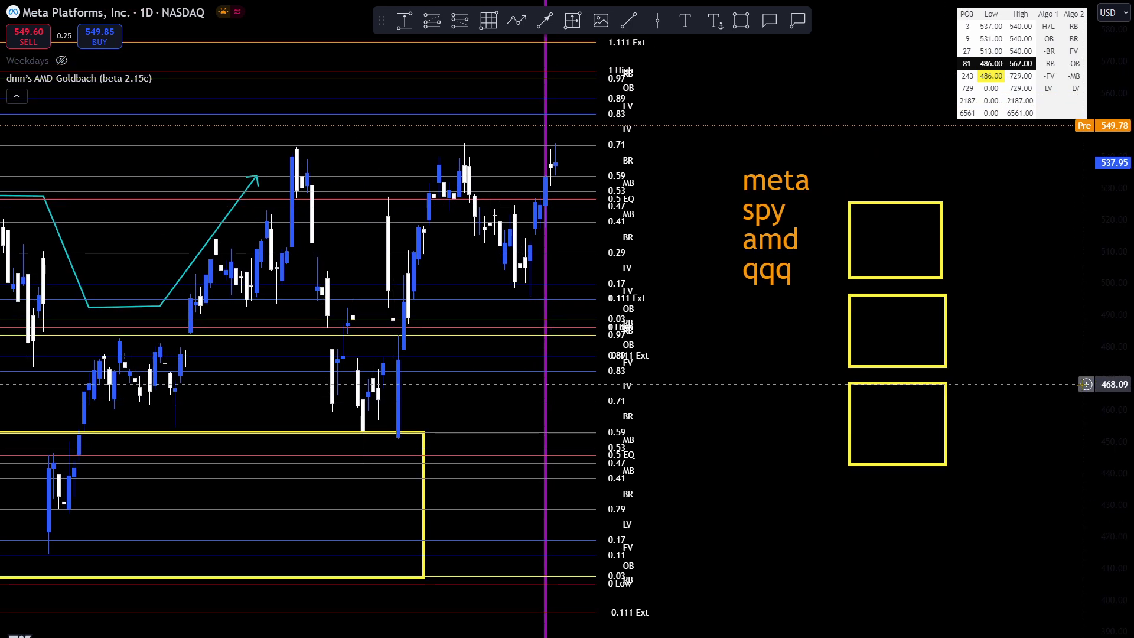
drag(669, 467, 711, 491)
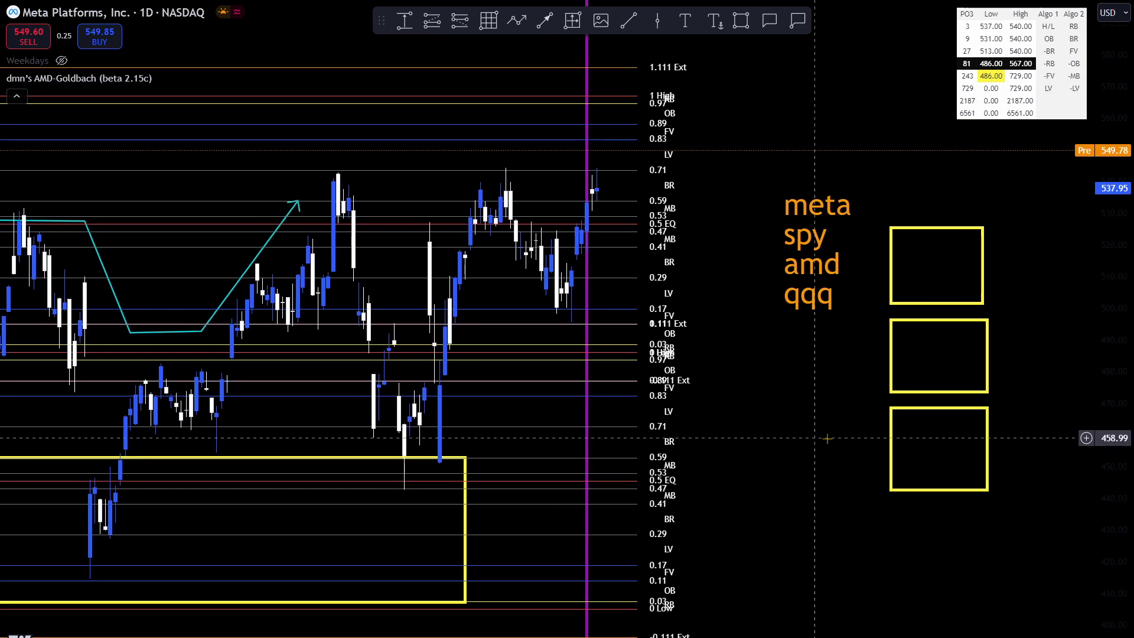
click(891, 440)
key(Delete)
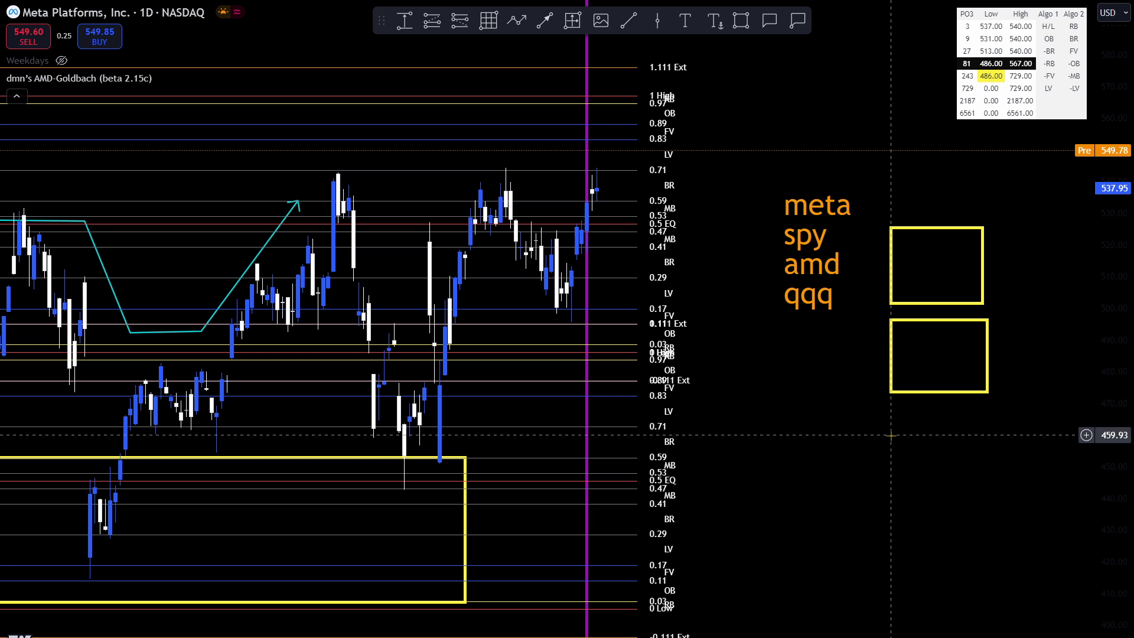
- Hide the AMD-Goldbach indicator and show the Weekdays indicator on the daily Meta chart
scroll(763, 450, down, 2)
drag(730, 454, 957, 455)
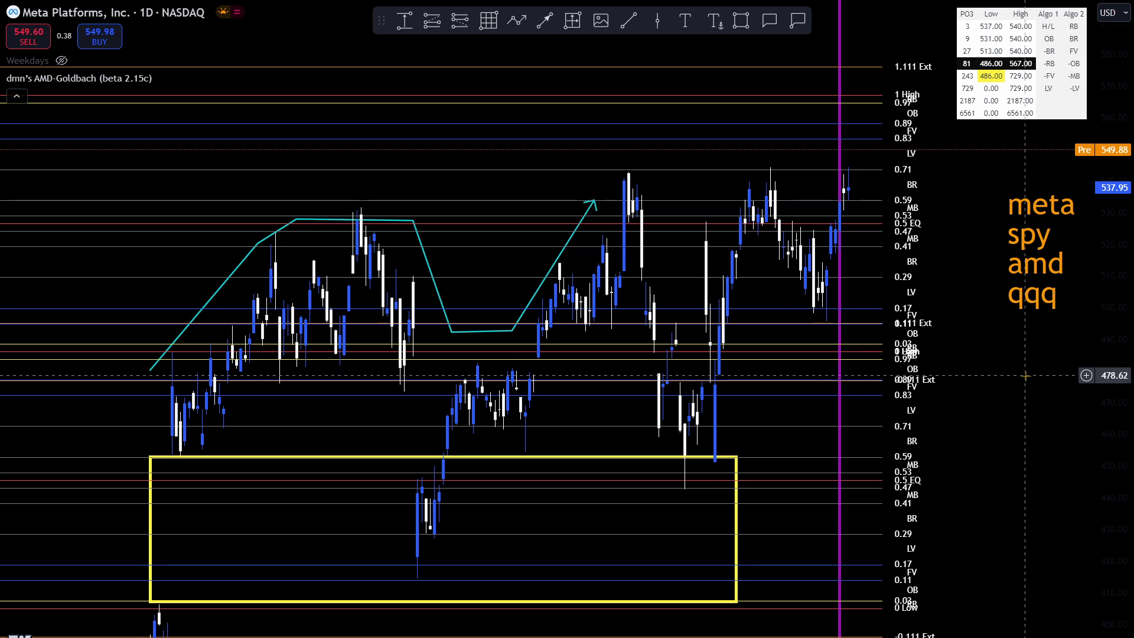
click(165, 78)
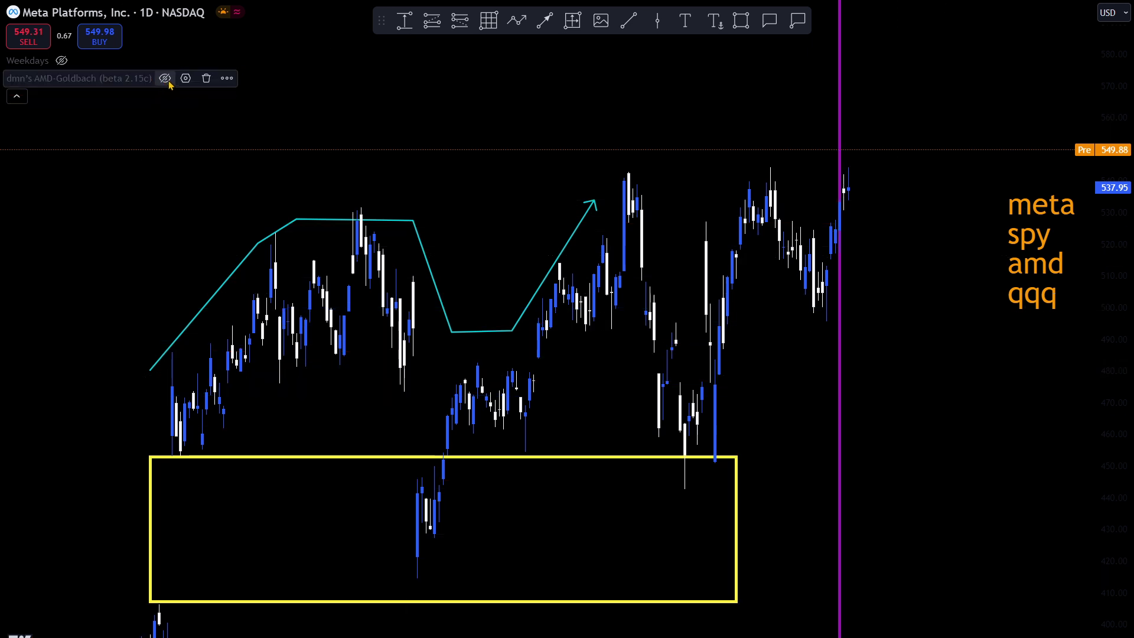
click(62, 60)
- Switch the Meta chart to the 1-hour timeframe and enlarge the candles of the most recent weekday sessions
scroll(931, 414, up, 1)
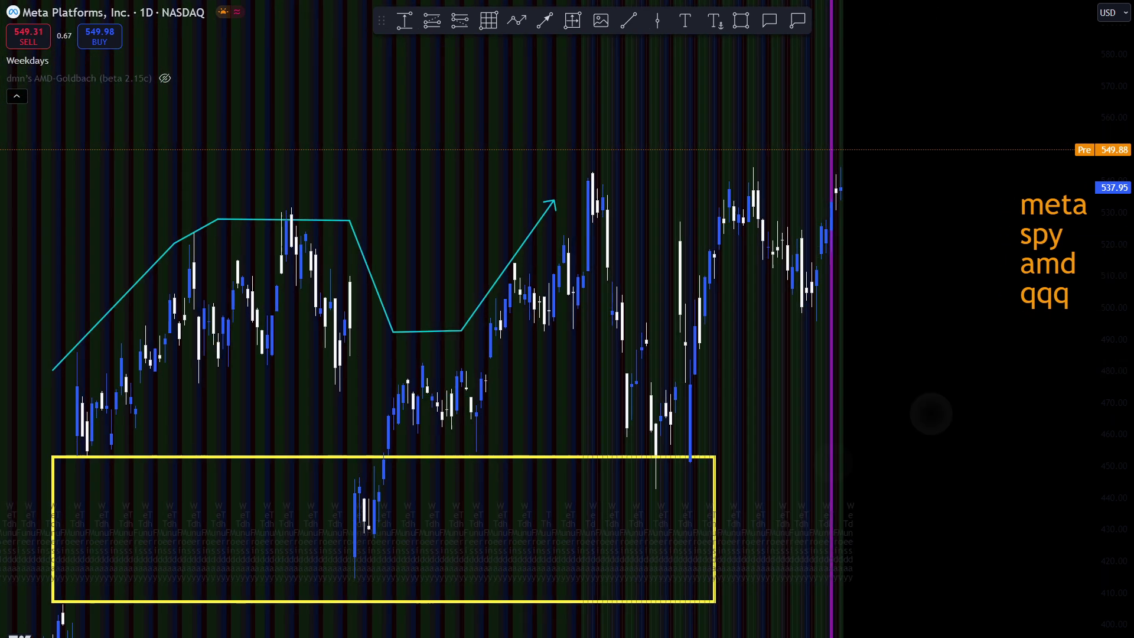
scroll(931, 413, up, 4)
text(1h)
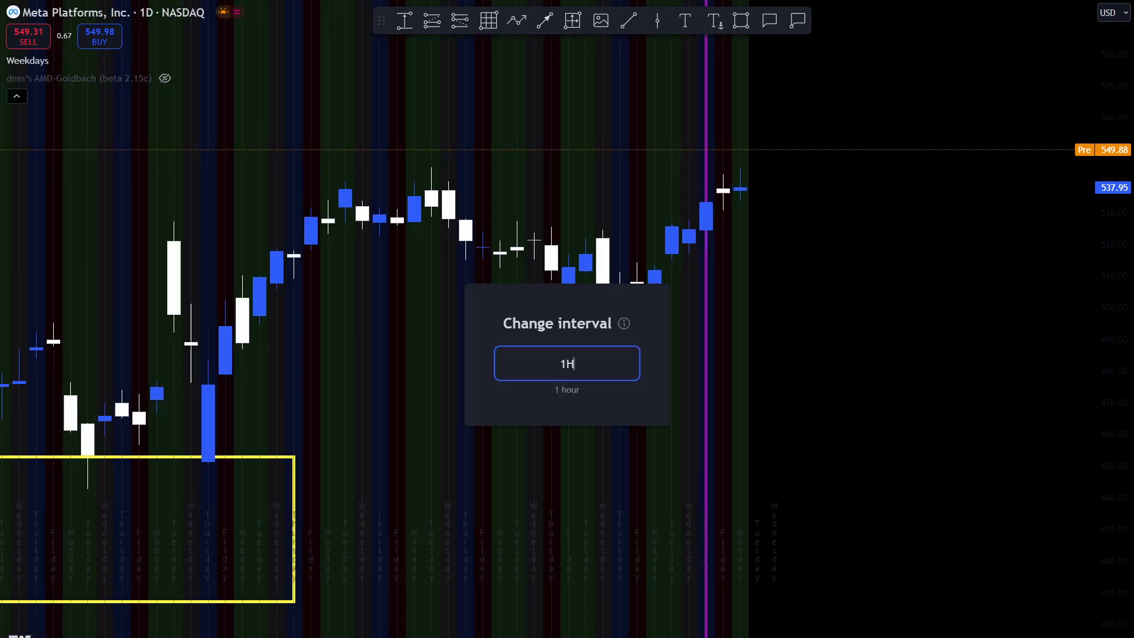
key(Return)
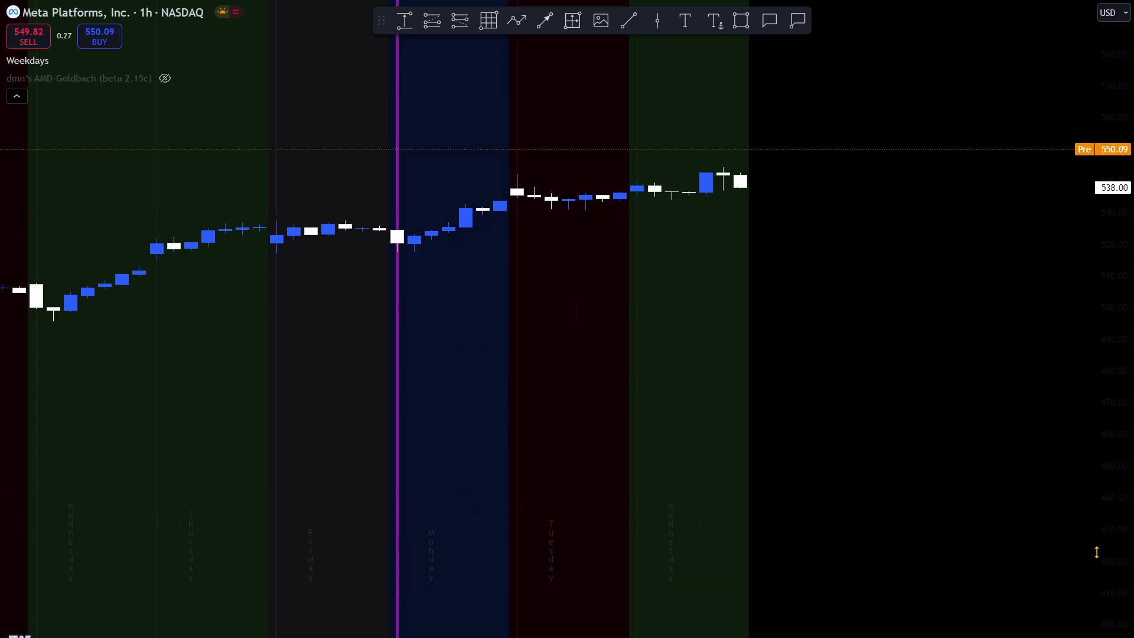
drag(1096, 552, 1128, 480)
drag(886, 265, 964, 469)
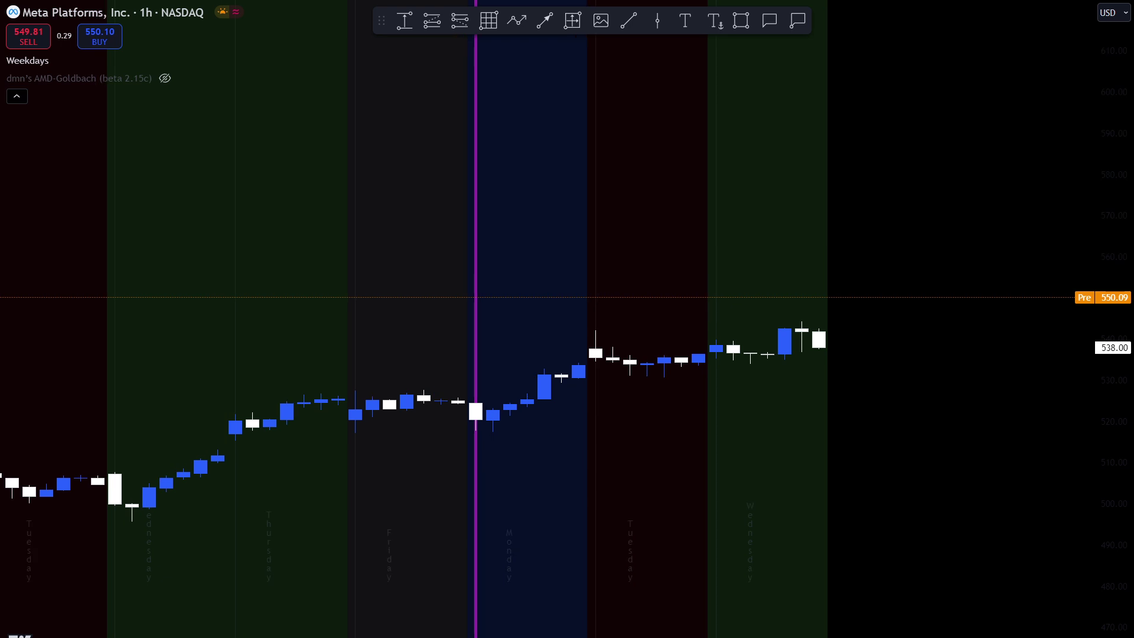
drag(1099, 498, 1084, 166)
scroll(532, 319, up, 3)
drag(1116, 567, 1123, 412)
drag(885, 377, 937, 265)
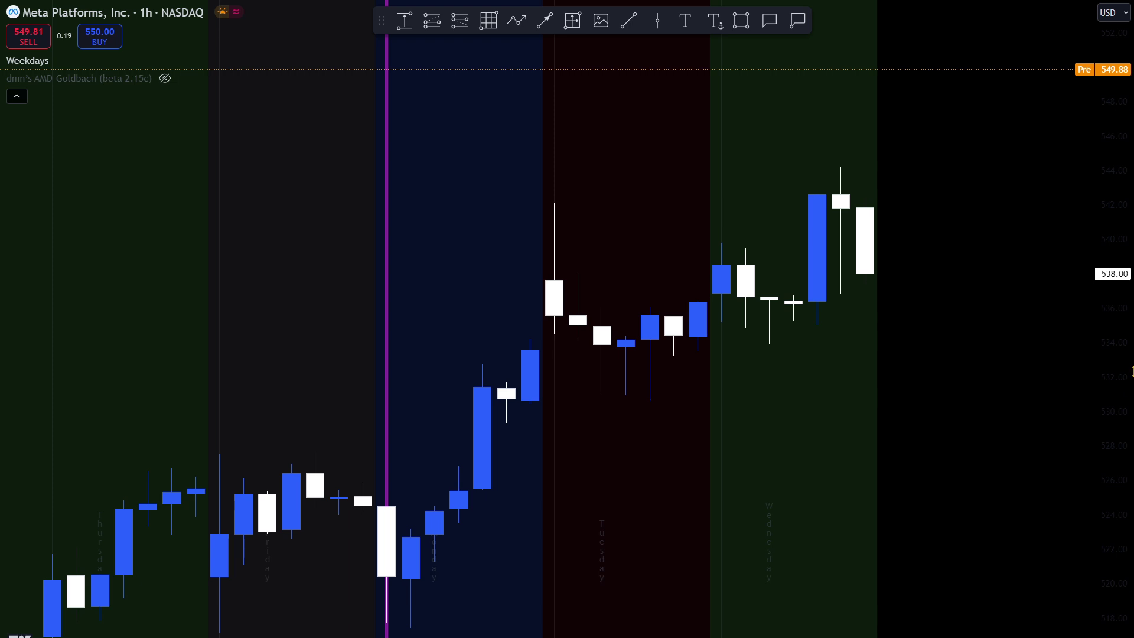
- Add a two-line text note in the empty space beyond the latest candles reading "we understand" and "where price is likely to go"
drag(984, 372, 767, 417)
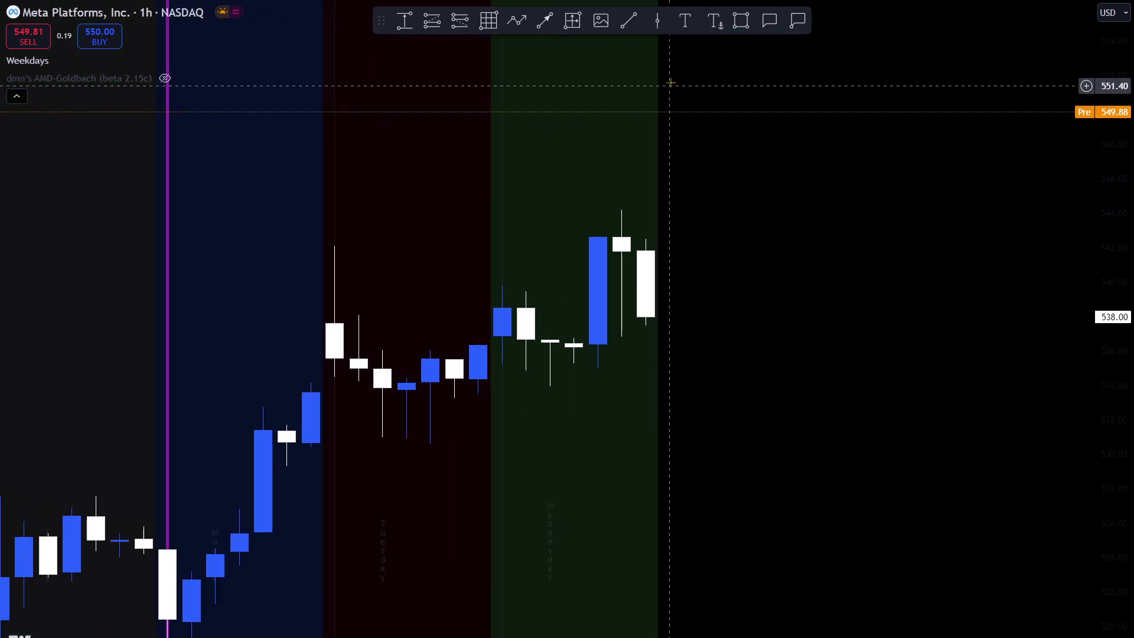
click(685, 21)
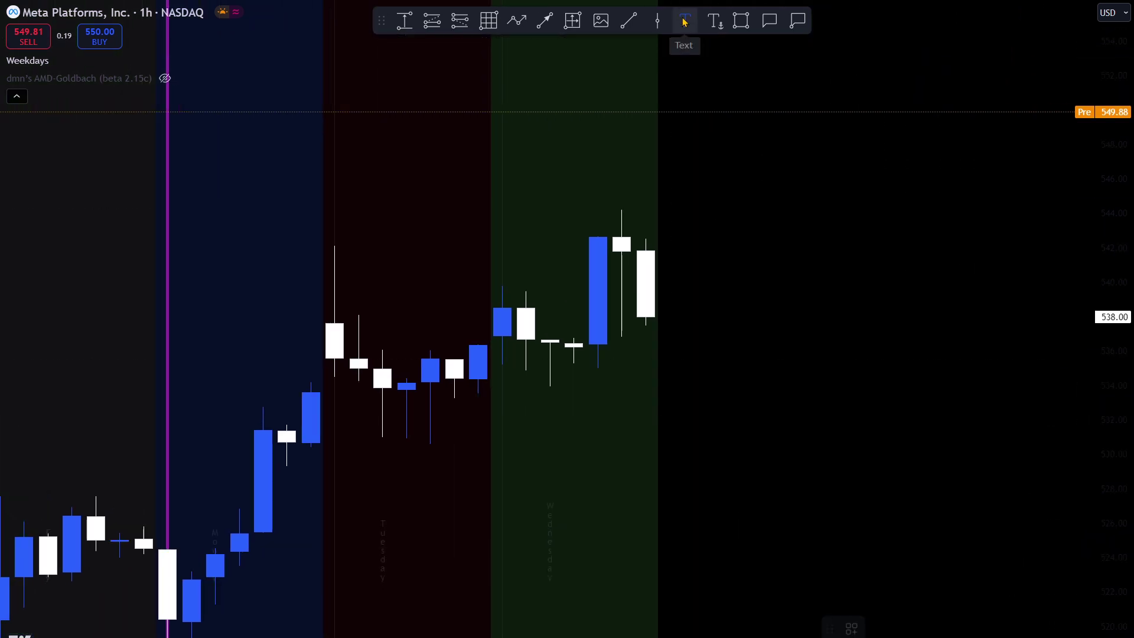
click(728, 134)
text(we underr)
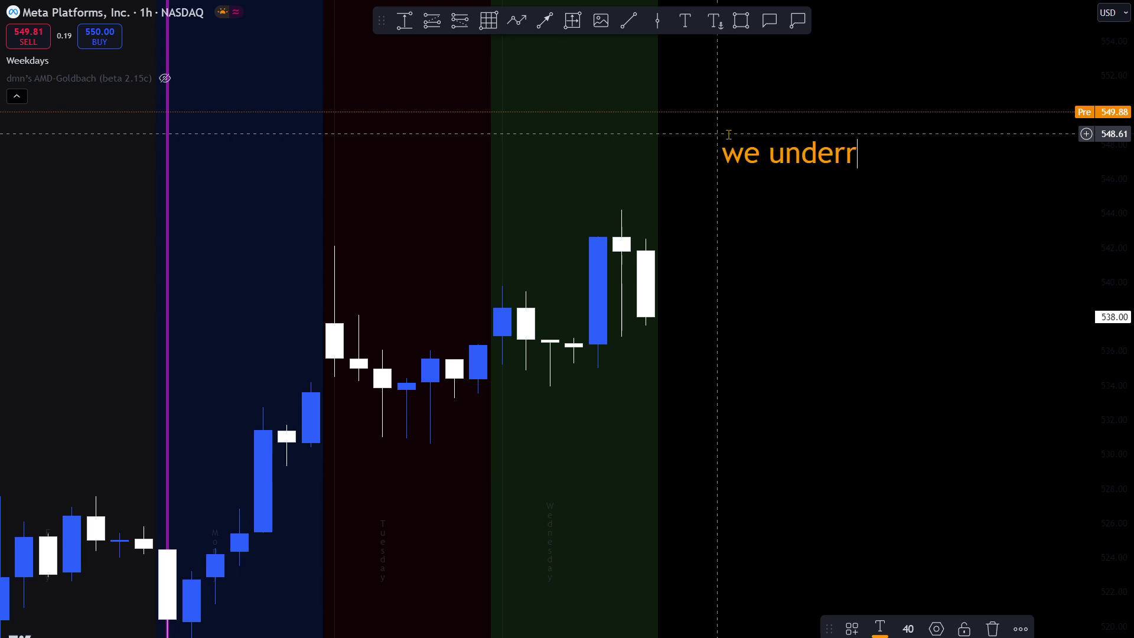
text(stand)
key(Return)
text(wher)
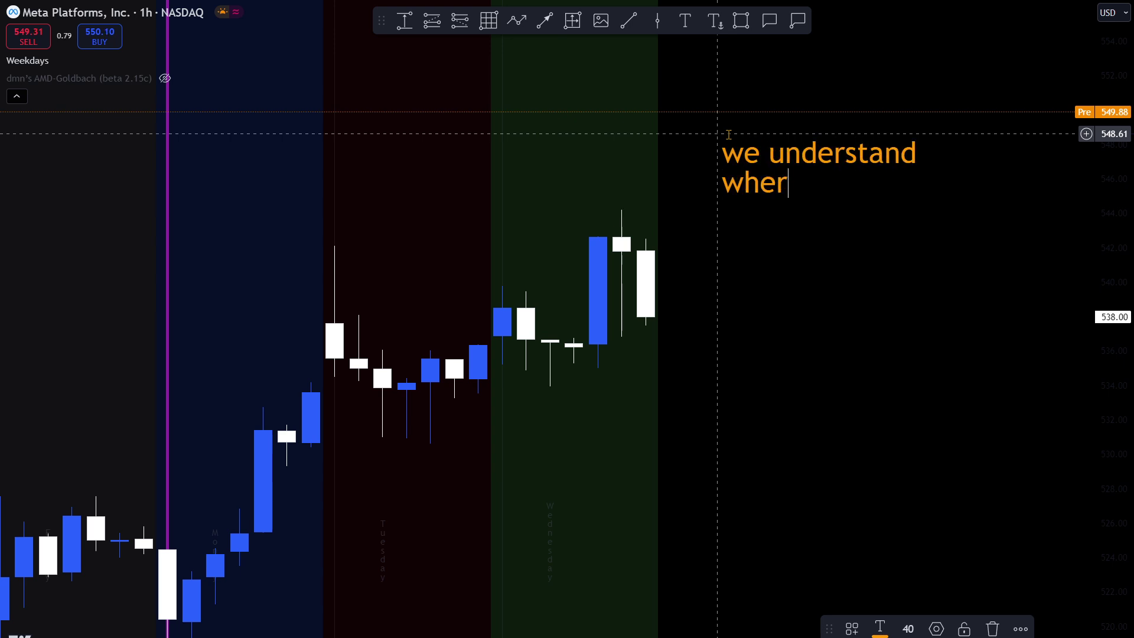
text(e price is )
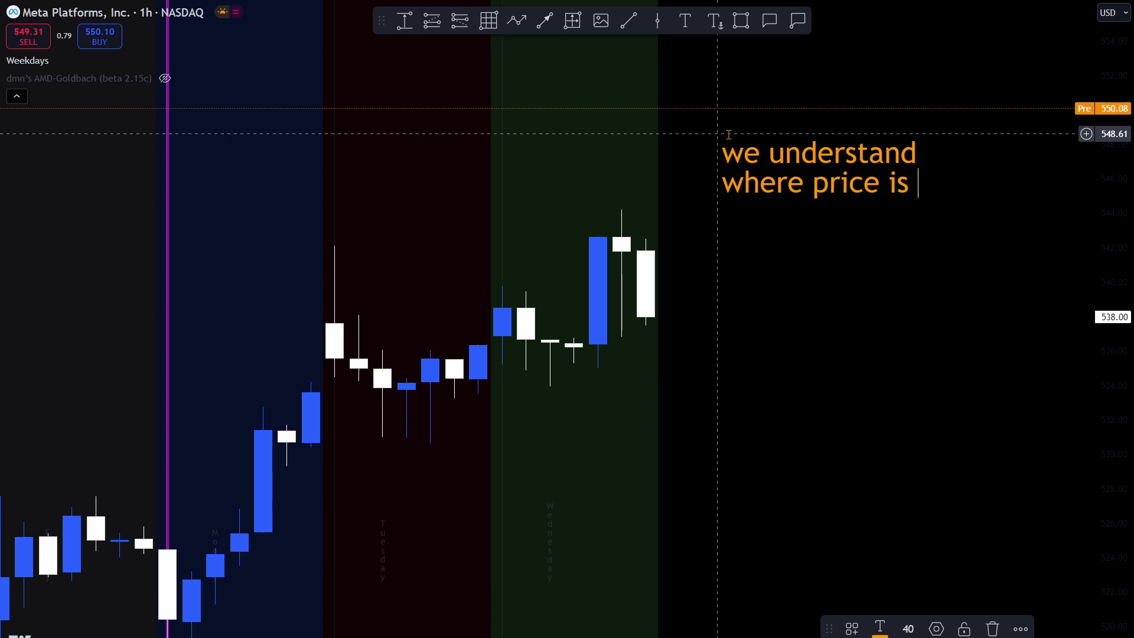
text(likely to go)
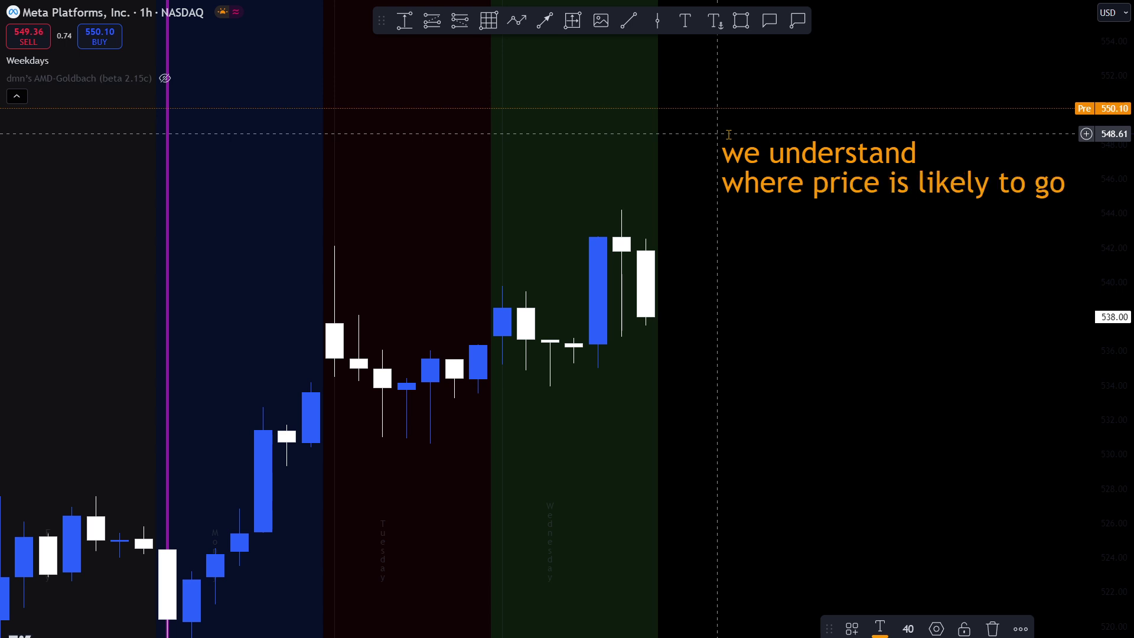
click(745, 287)
drag(747, 236, 711, 233)
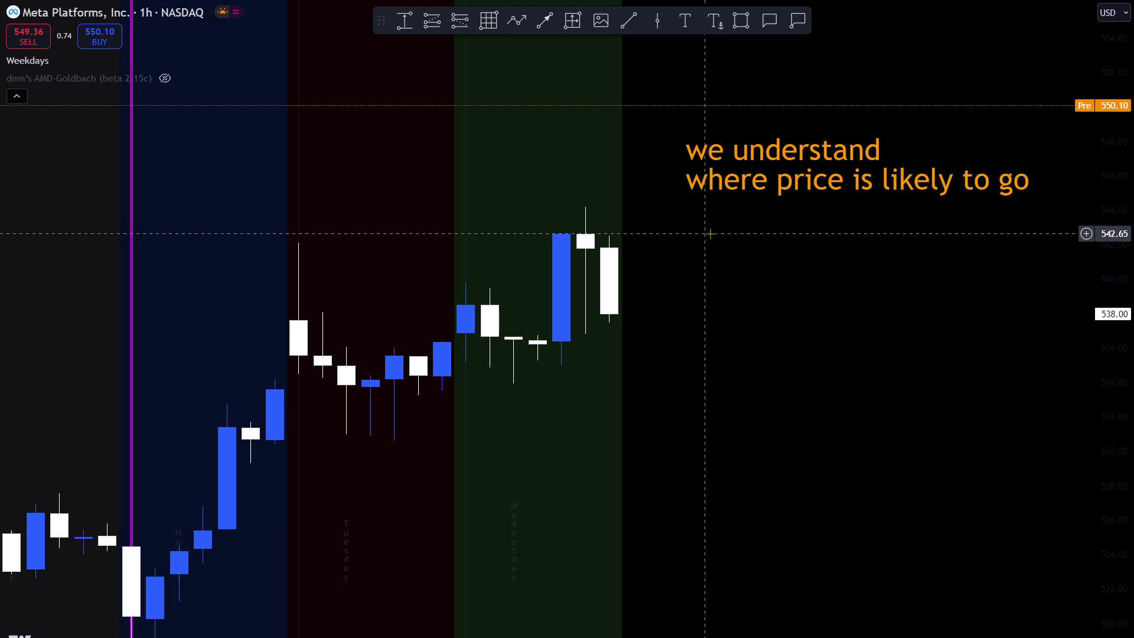
- Move the two-line note higher above the latest candles, and display the AMD-Goldbach indicator in place of Weekdays
mouse_move(772, 185)
mouse_down()
mouse_move(749, 145)
mouse_move(749, 101)
mouse_up()
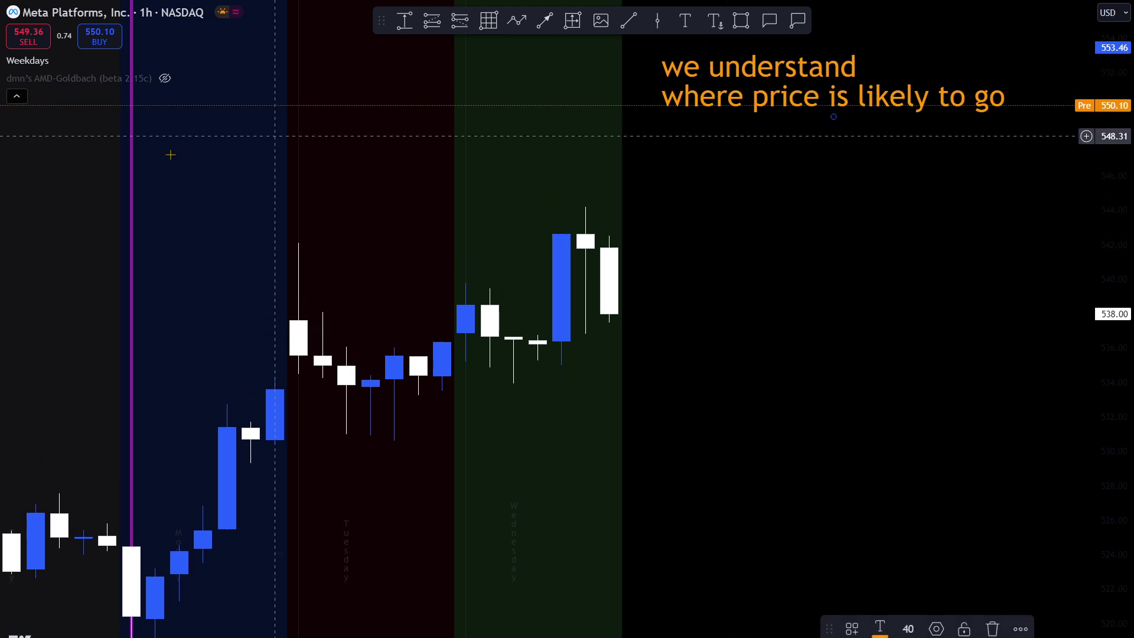
click(166, 78)
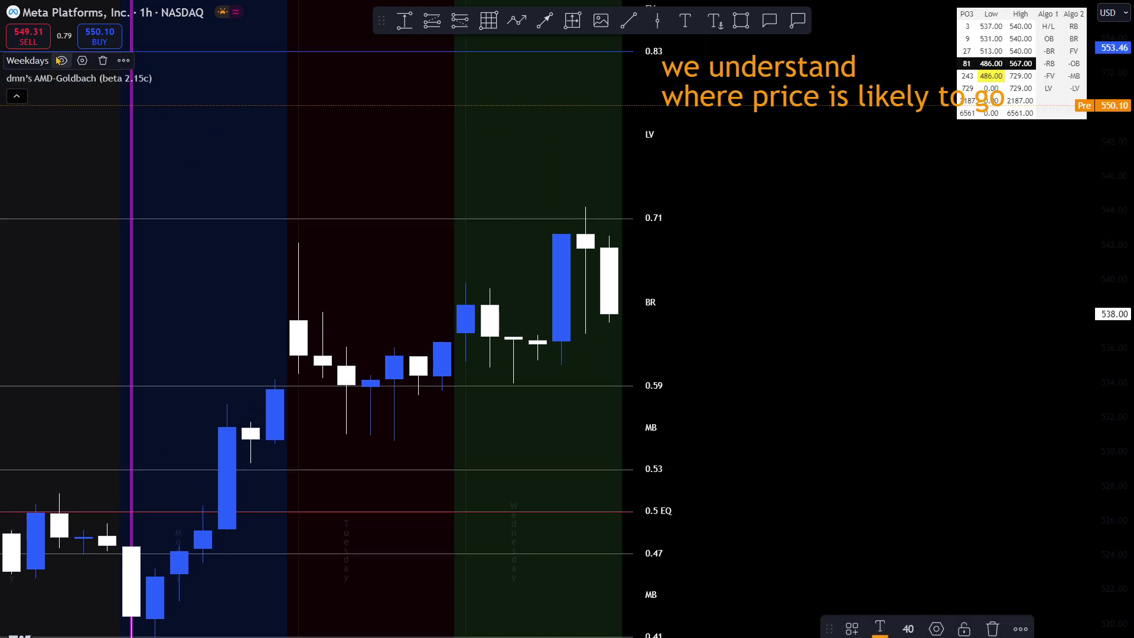
click(61, 61)
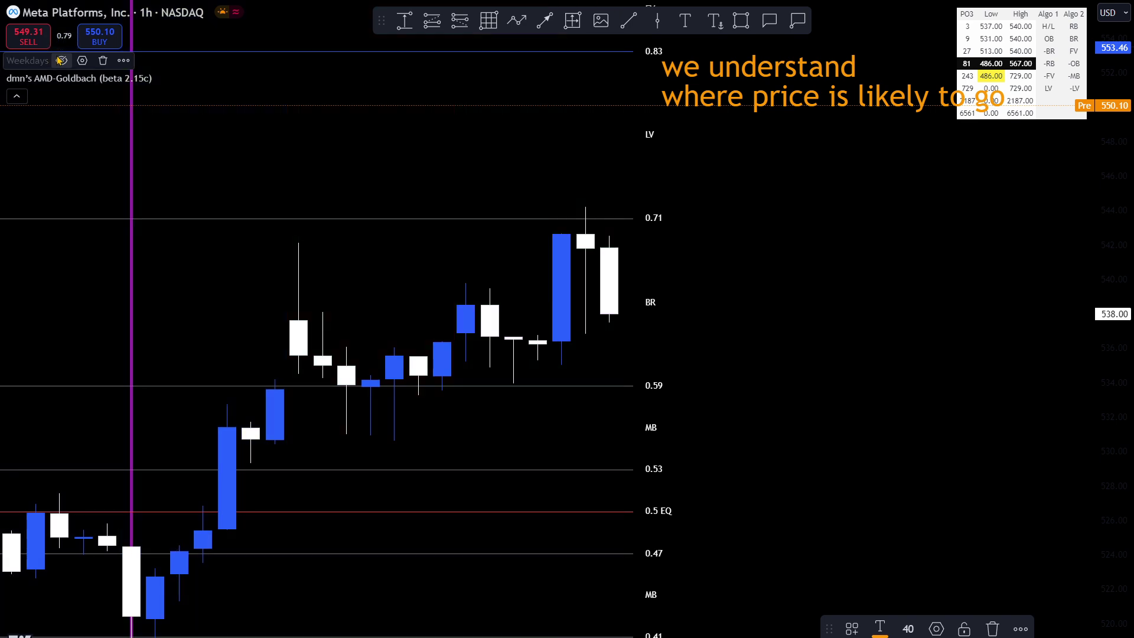
- Set the AMD-Goldbach indicator's PO3 Number to 27
double_click(980, 49)
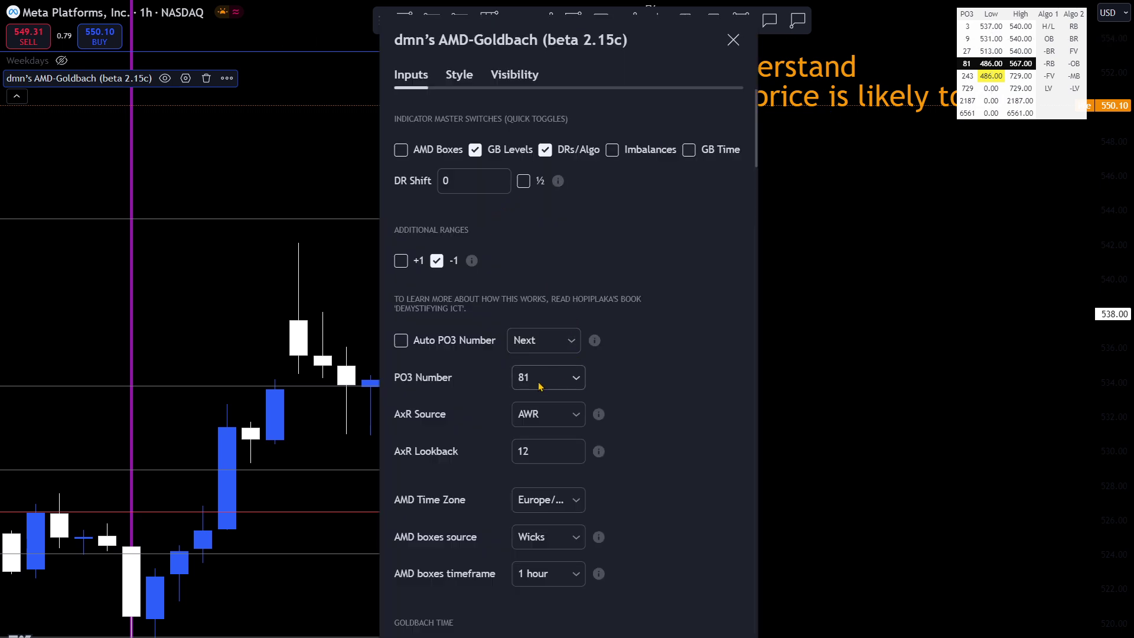
click(538, 382)
click(548, 452)
key(Return)
- Examine how the hourly candles of the recent weeks sit against the PO3 27 Goldbach levels
drag(816, 473, 1028, 435)
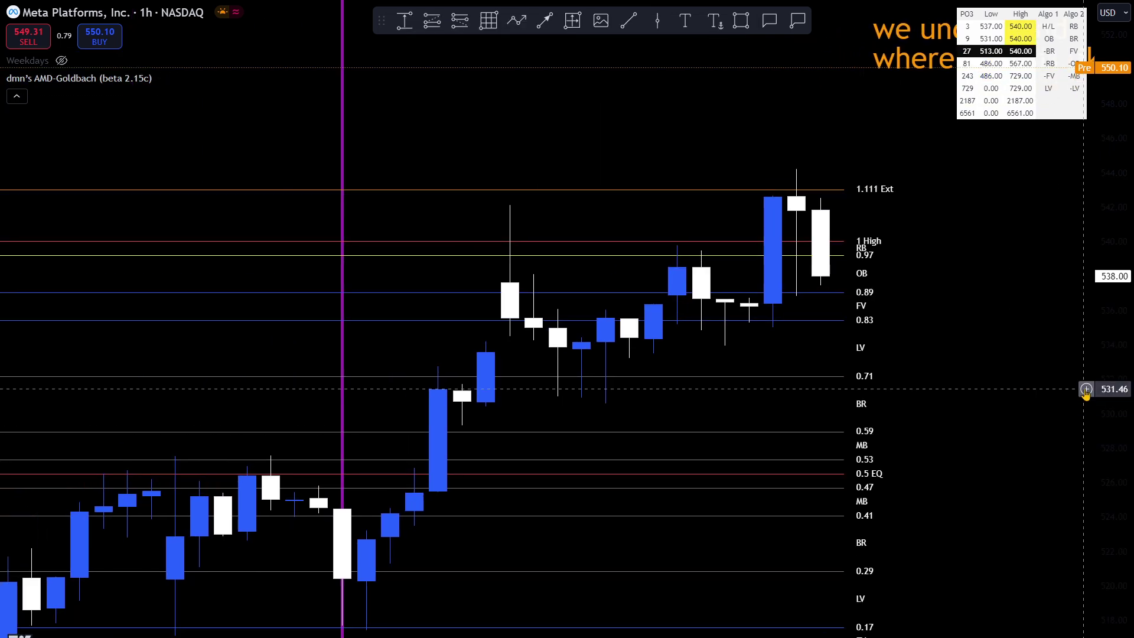
scroll(1086, 390, down, 5)
drag(1110, 388, 1110, 540)
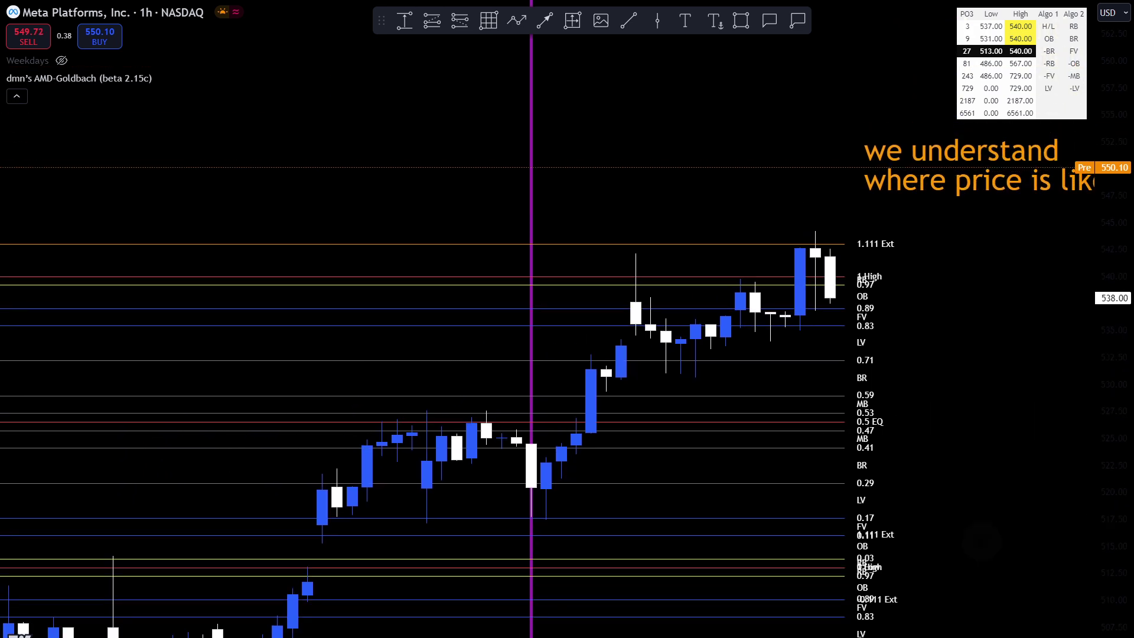
drag(985, 543, 1035, 380)
drag(1110, 443, 1110, 499)
scroll(1002, 507, down, 5)
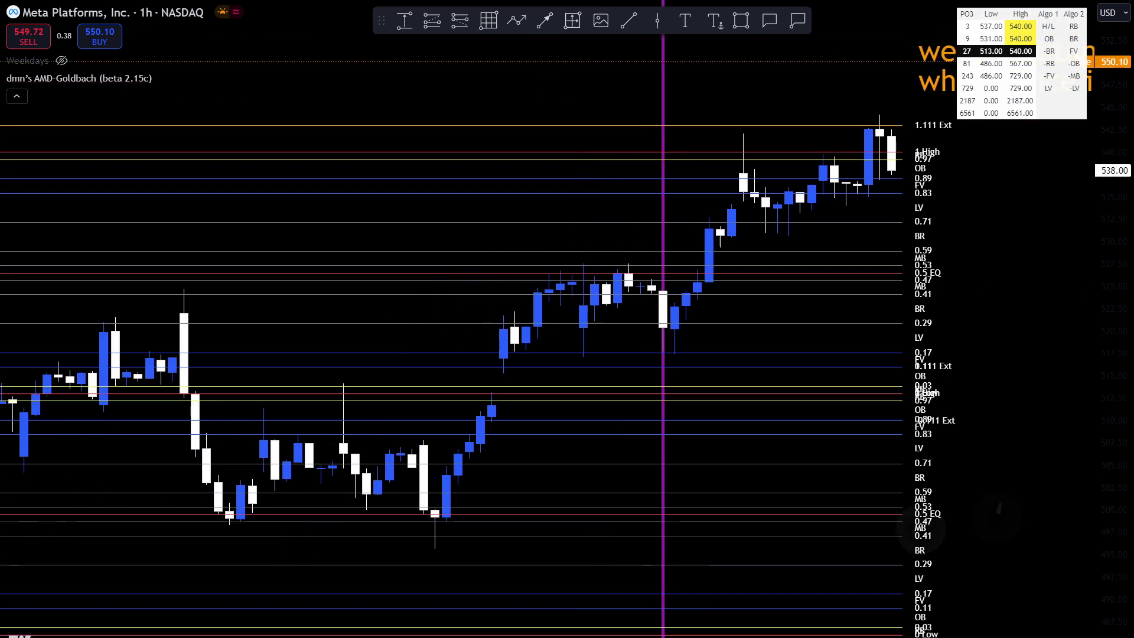
drag(953, 522, 947, 497)
scroll(1085, 392, down, 3)
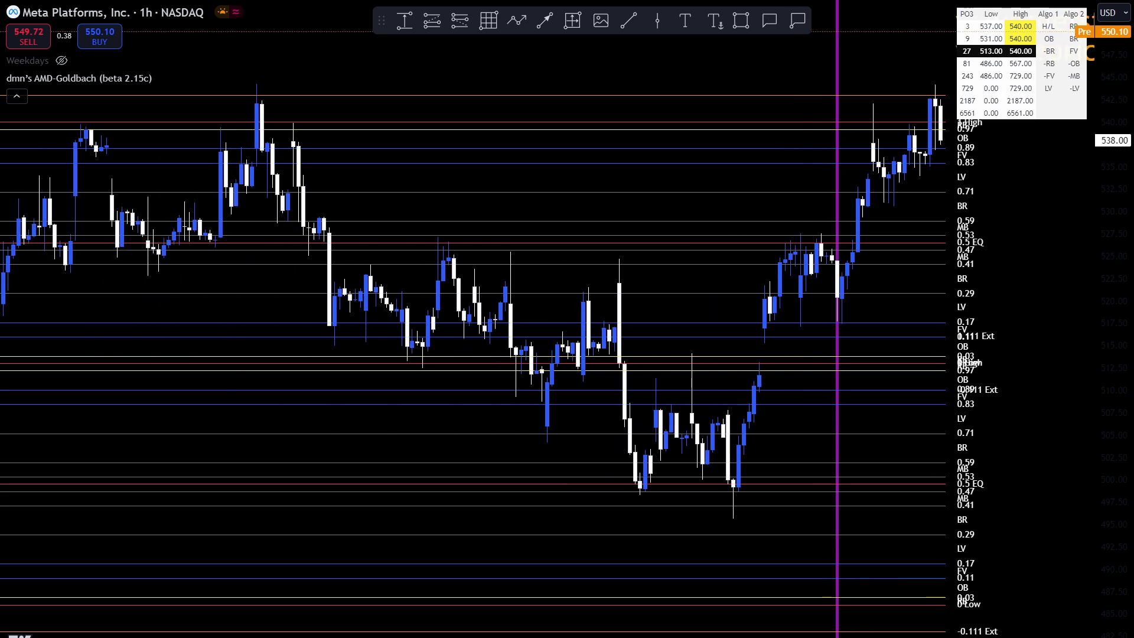
scroll(938, 487, down, 1)
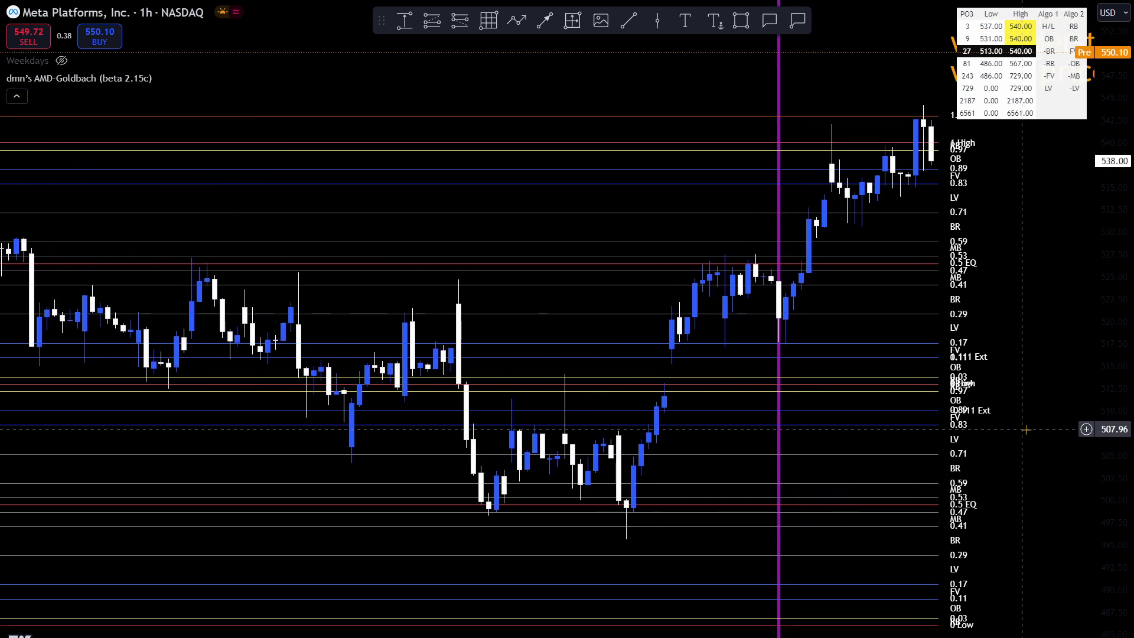
scroll(945, 475, up, 3)
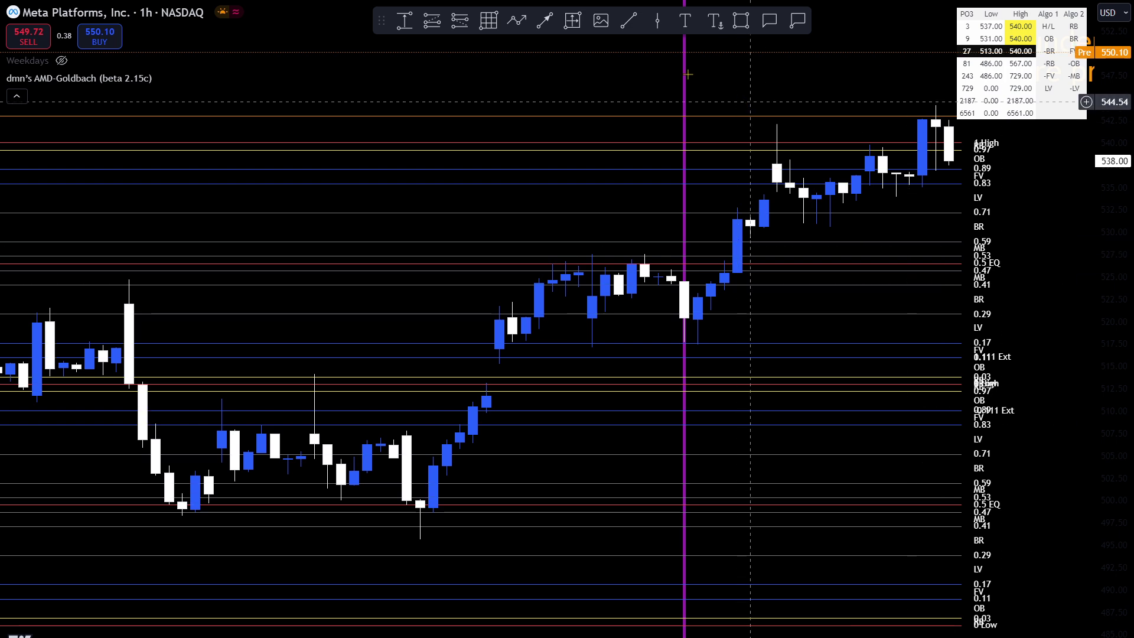
- Hide the AMD-Goldbach indicator and show the Weekdays shading on the hourly chart
mouse_move(127, 76)
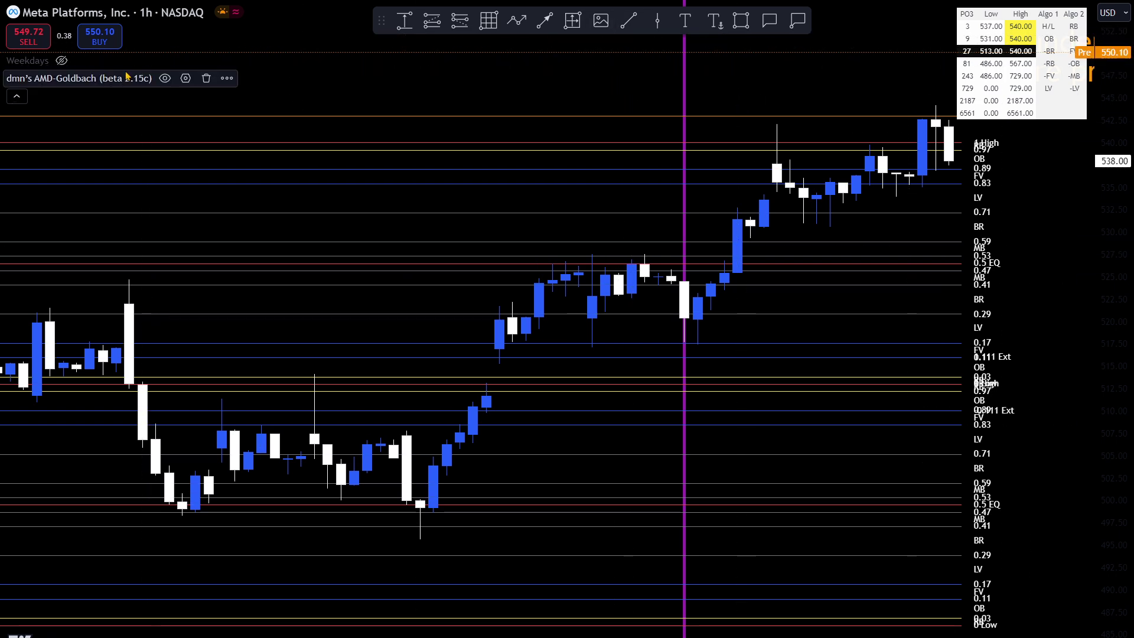
click(165, 79)
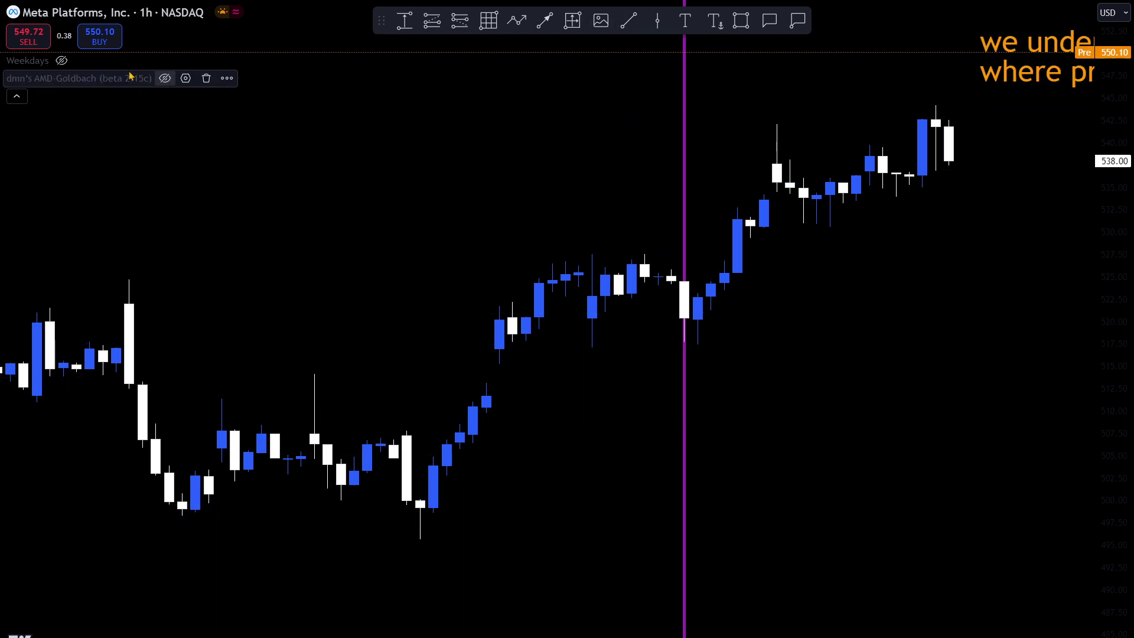
click(62, 61)
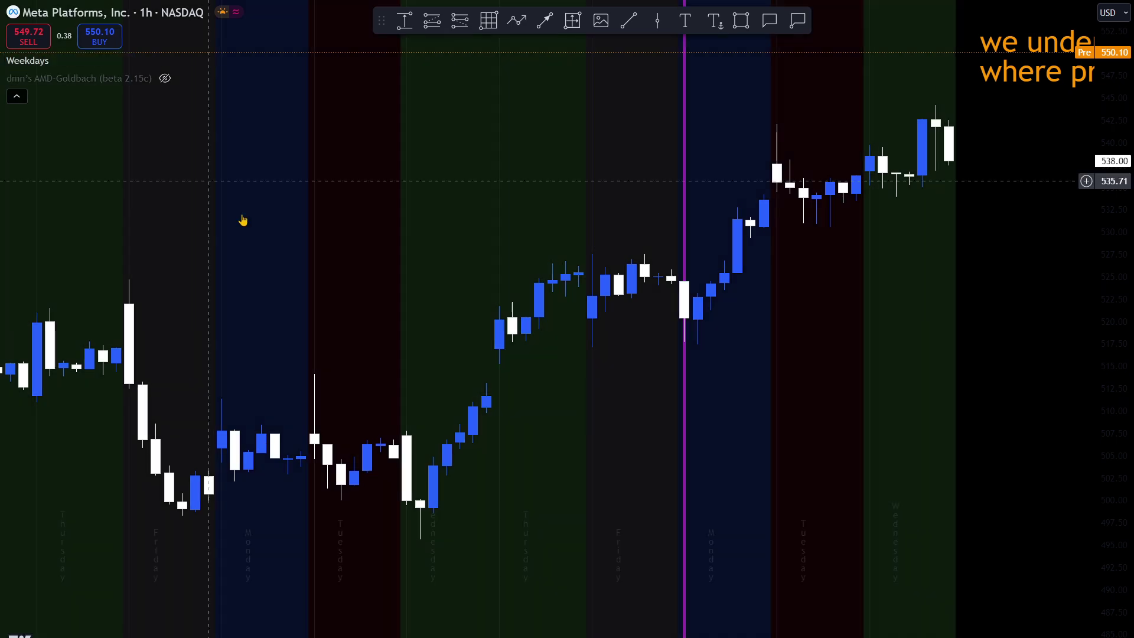
- Place vertical lines at the start of the previous Monday session and of the earlier Monday session with the large down candle
click(659, 23)
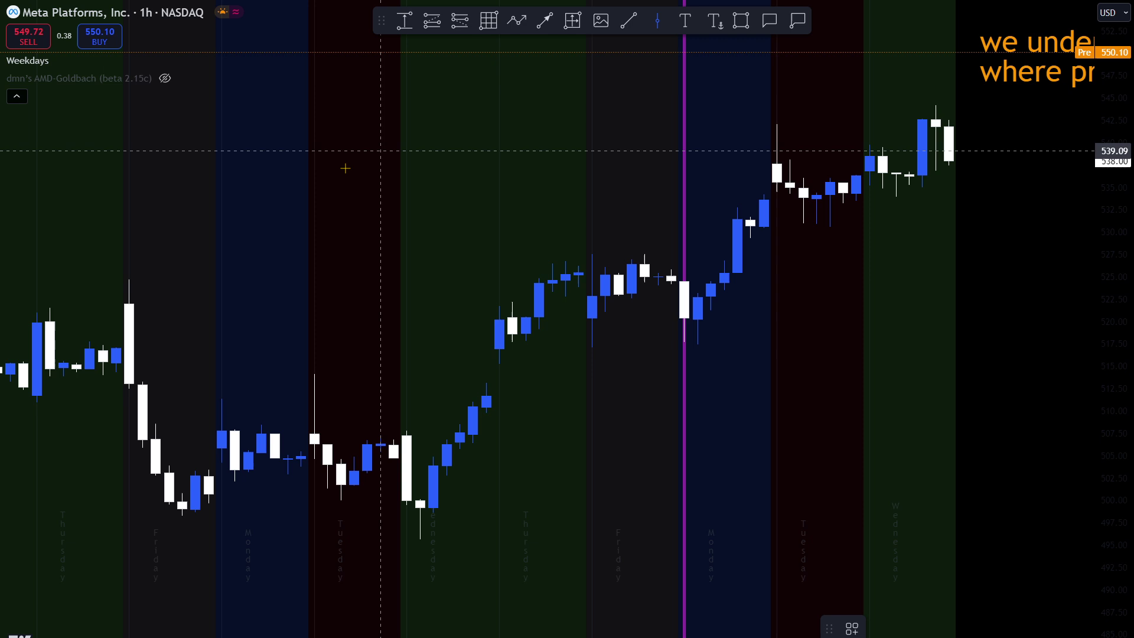
click(220, 209)
drag(493, 258, 930, 258)
drag(513, 453, 789, 438)
scroll(785, 425, down, 4)
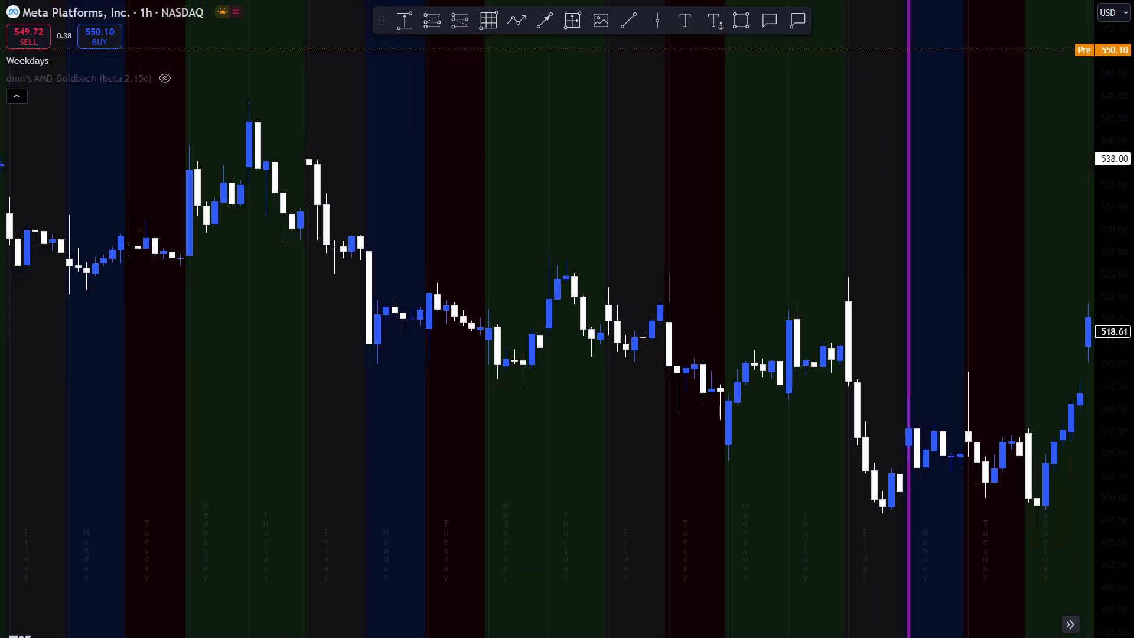
click(657, 20)
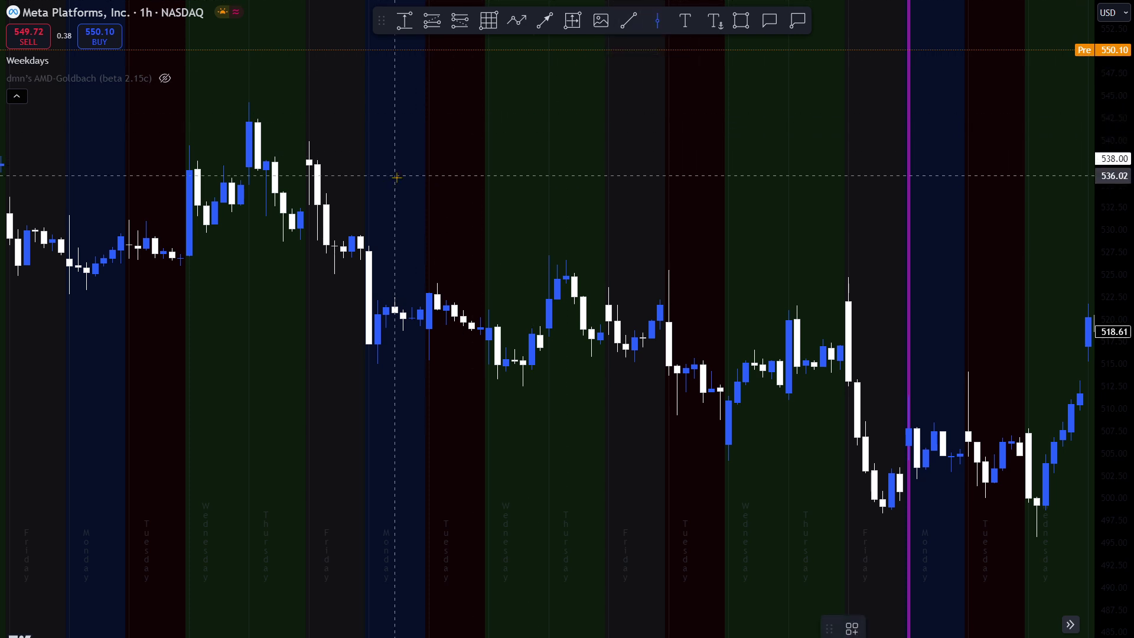
click(369, 186)
- Hide the Weekdays shading and show the AMD-Goldbach levels over the most recent weeks
drag(694, 260, 486, 288)
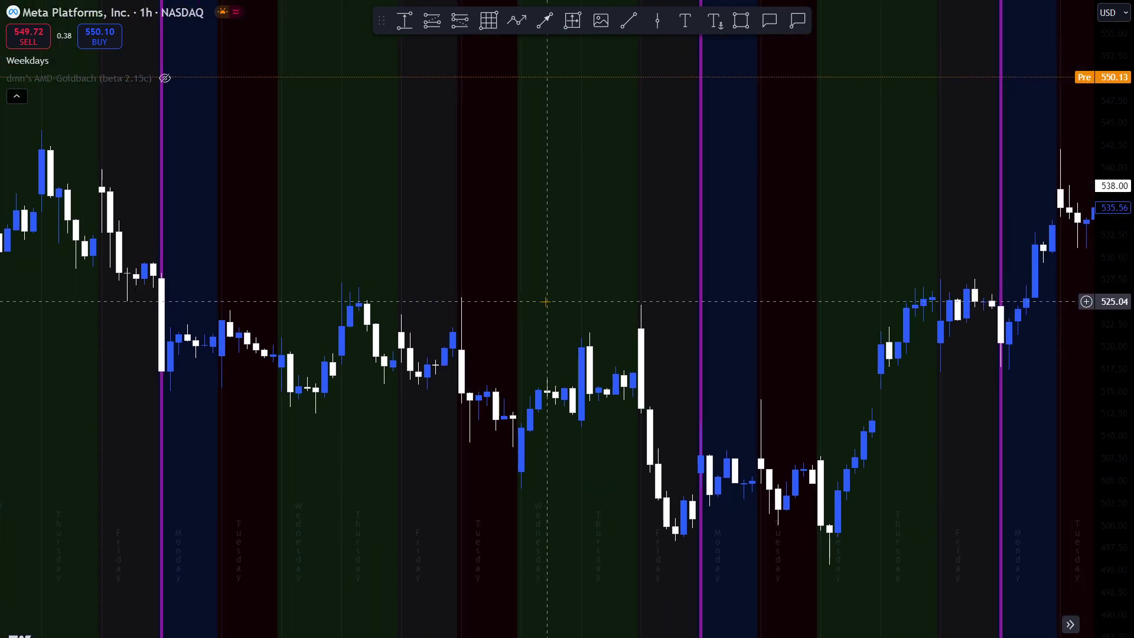
scroll(546, 302, right, 10)
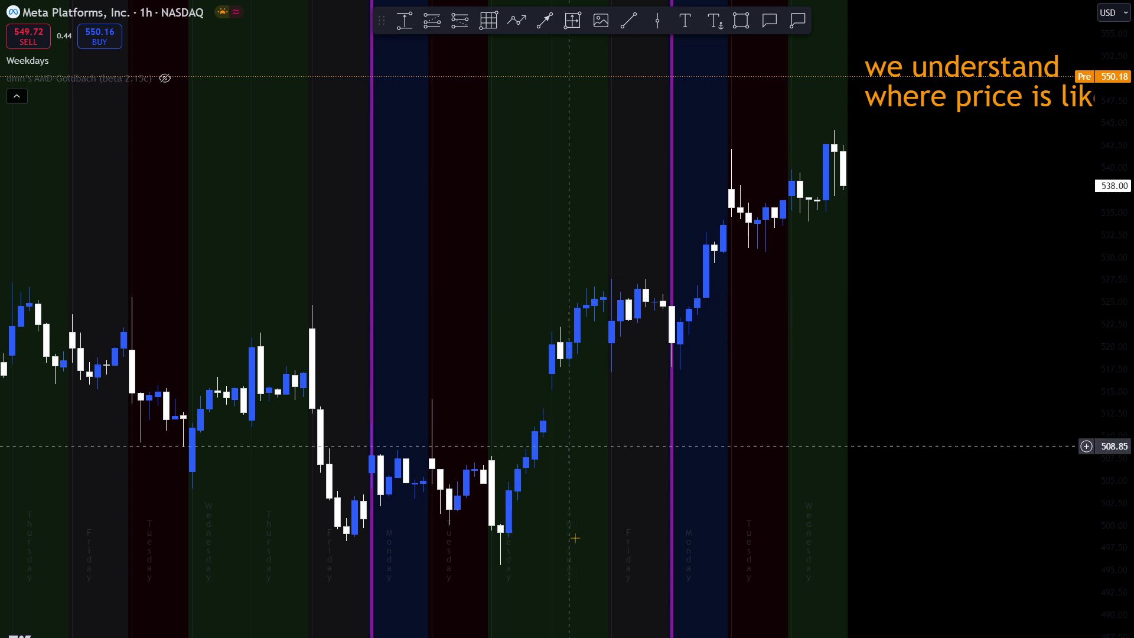
drag(576, 637, 642, 637)
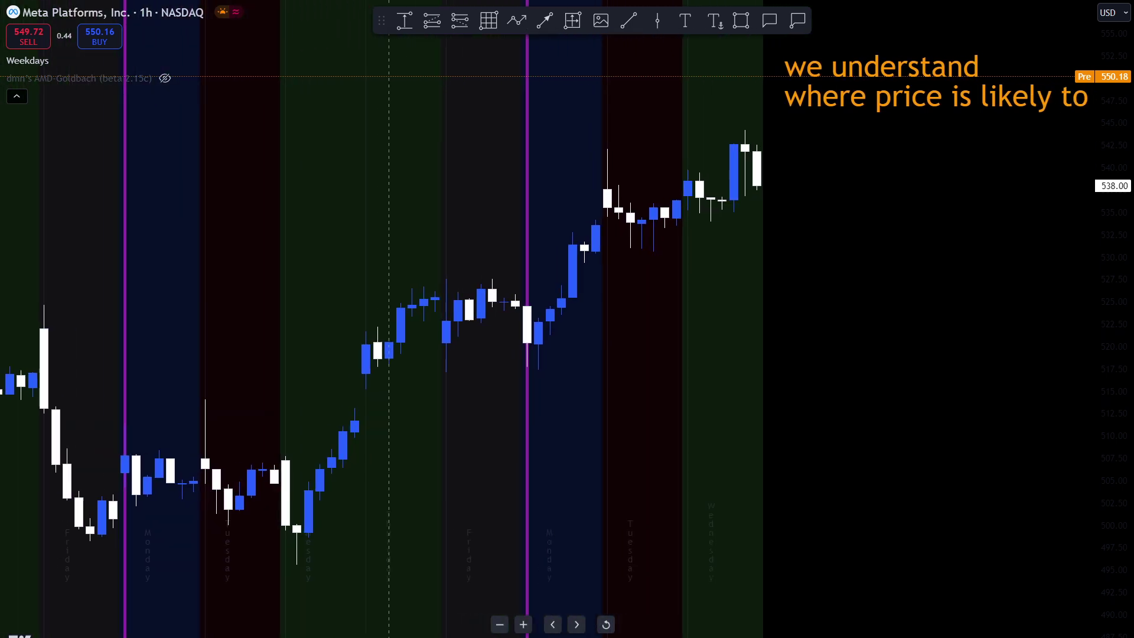
drag(342, 540, 444, 524)
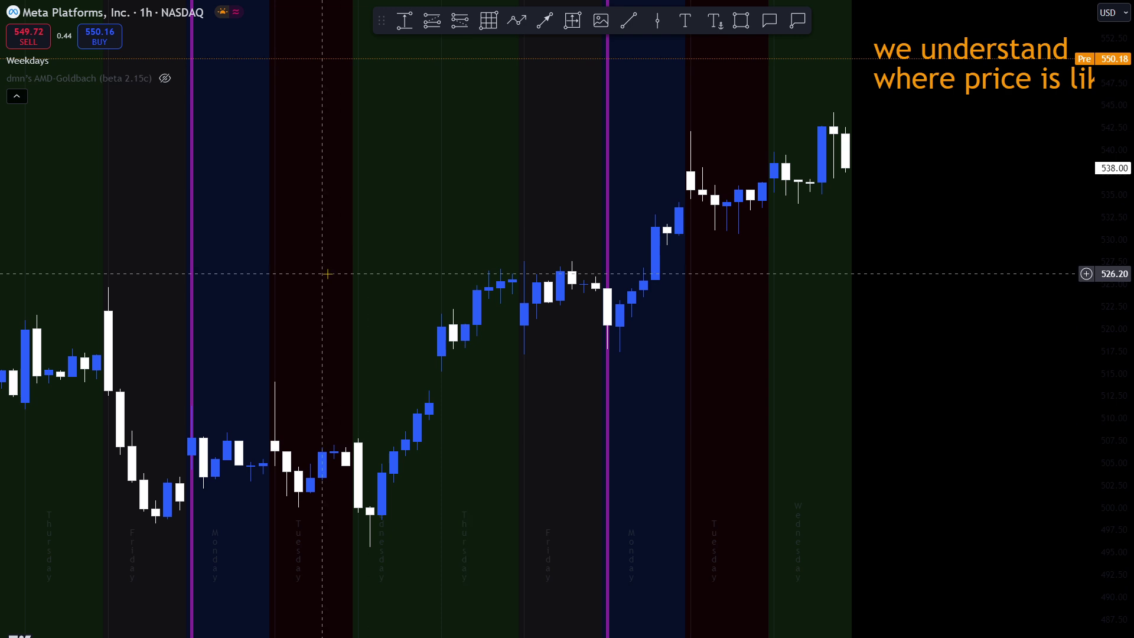
click(61, 63)
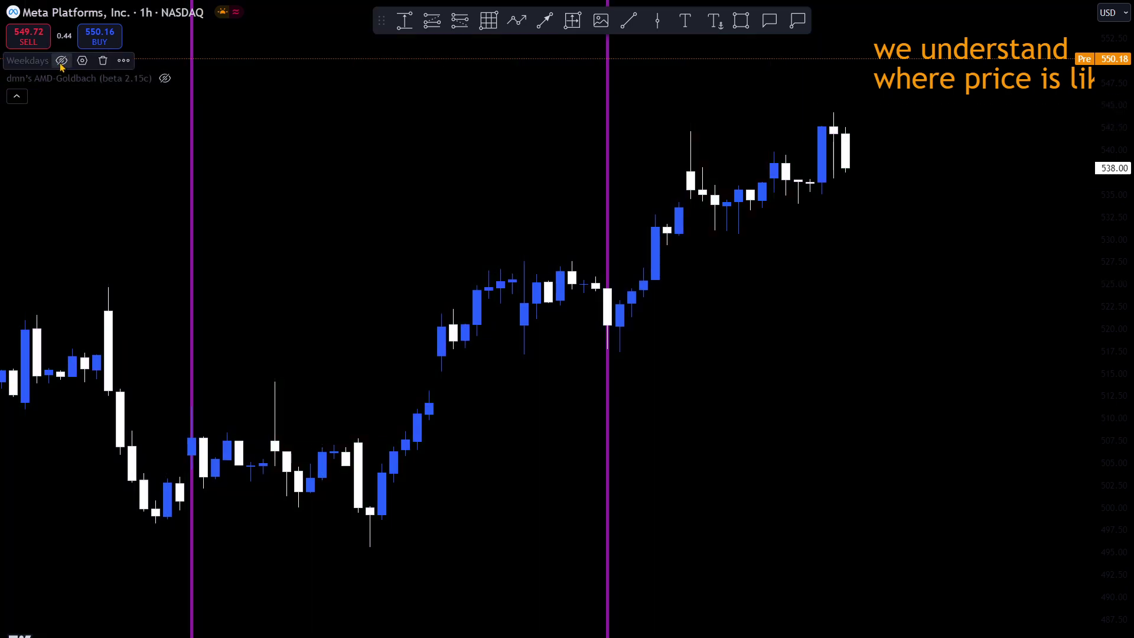
click(165, 79)
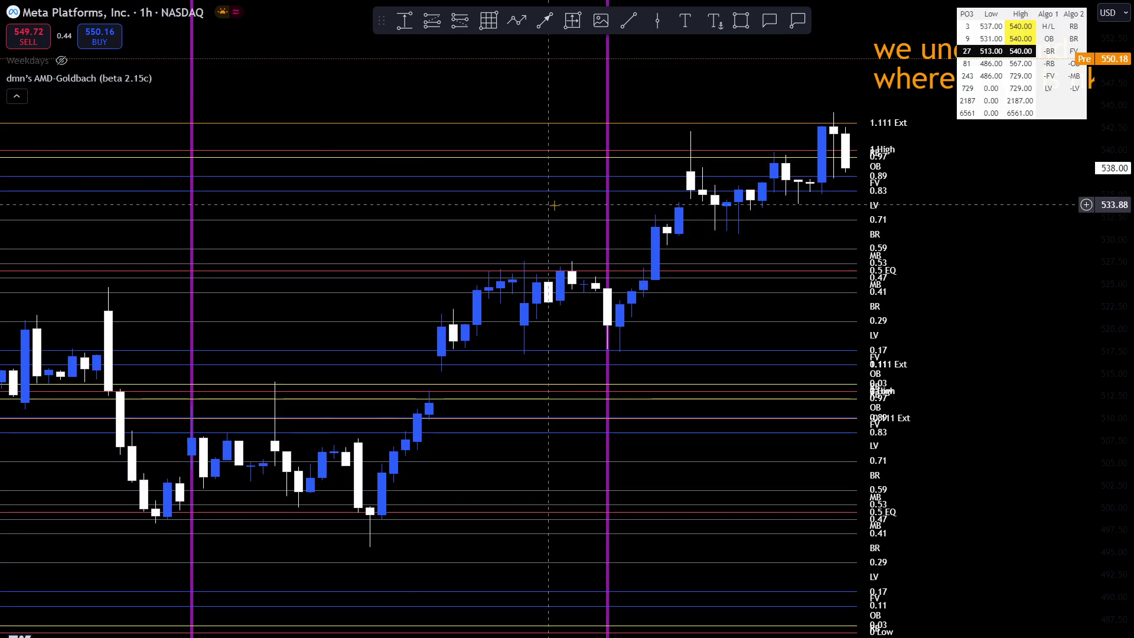
- Turn off the -1 additional range in the AMD-Goldbach indicator
double_click(997, 102)
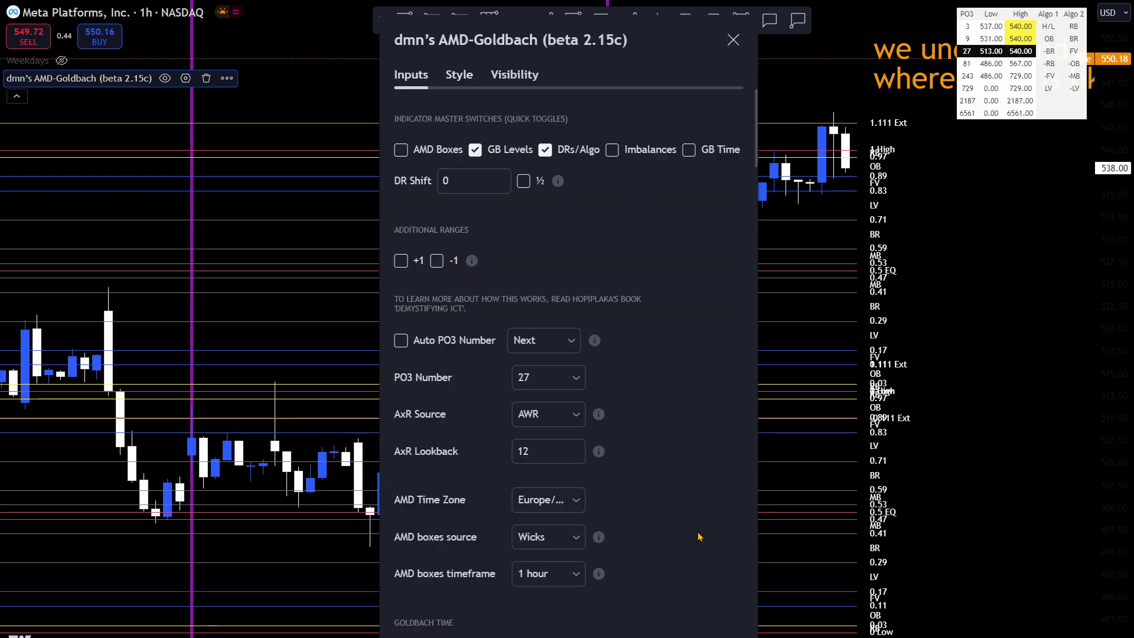
key(Escape)
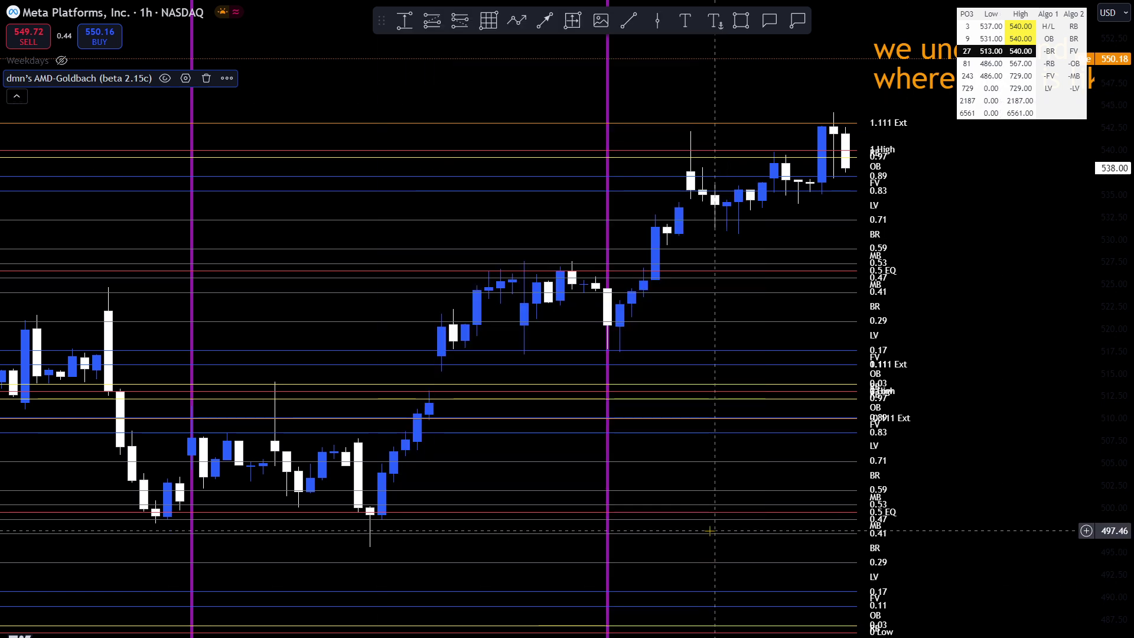
drag(804, 508, 911, 530)
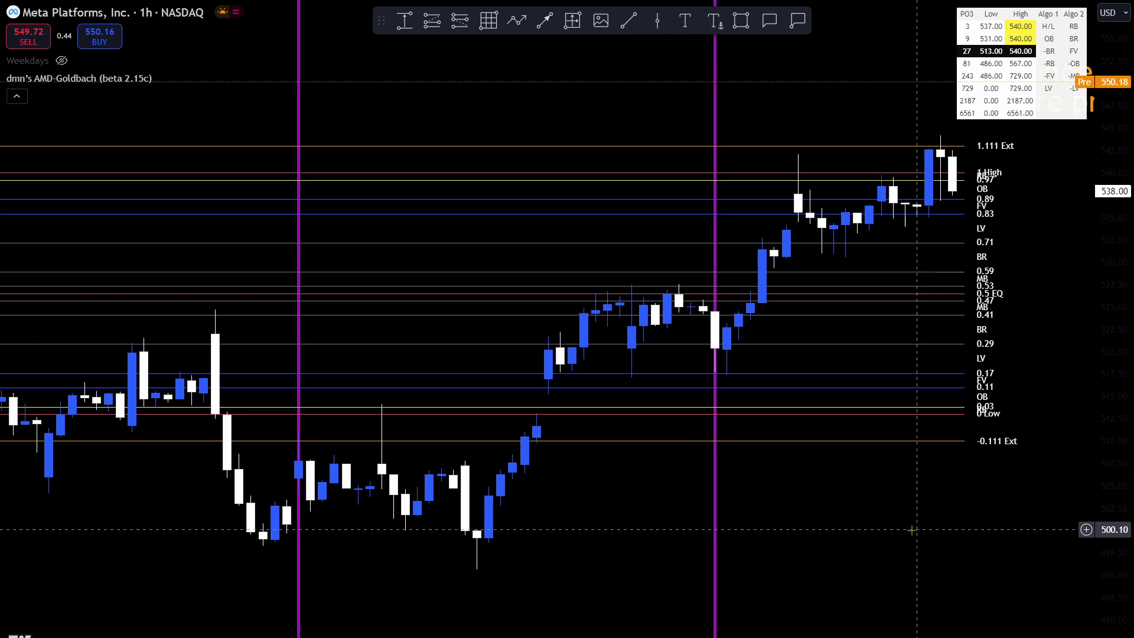
- Draw a yellow rectangle around the candles trading below the -0.111 Ext level, from about 510 down to about 496
scroll(877, 528, down, 5)
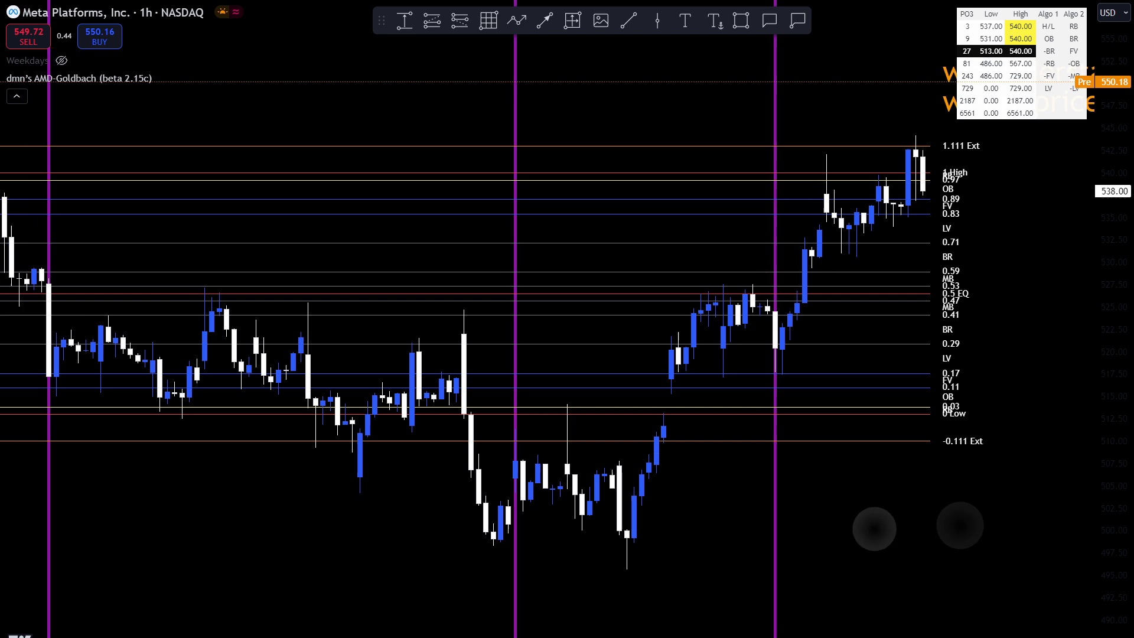
scroll(911, 518, down, 3)
scroll(926, 526, up, 2)
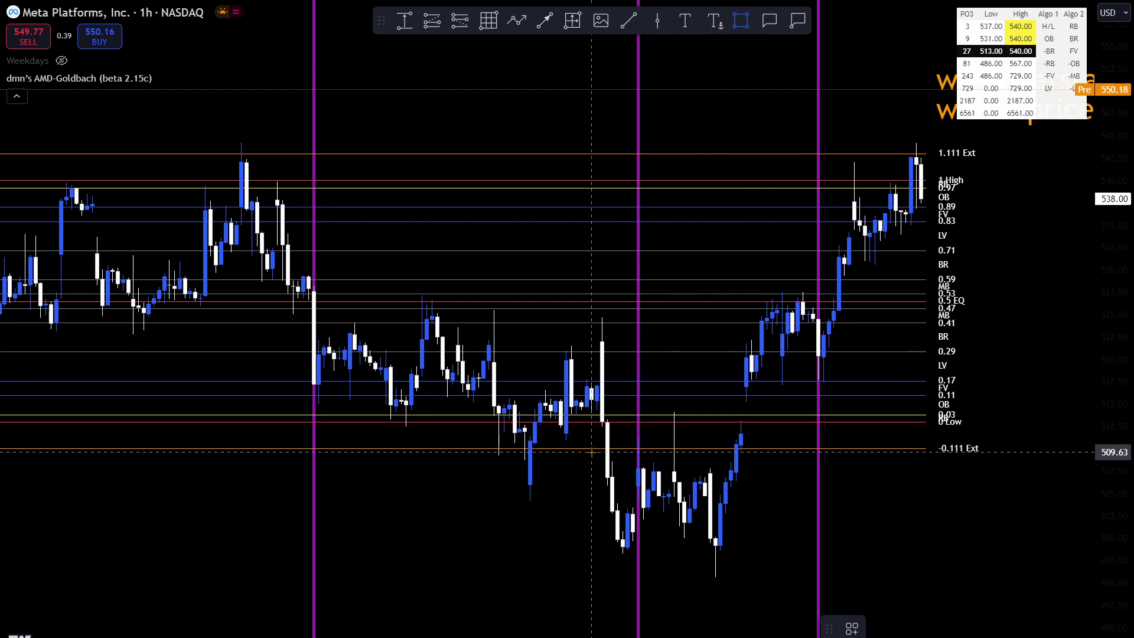
drag(591, 448, 772, 576)
click(772, 576)
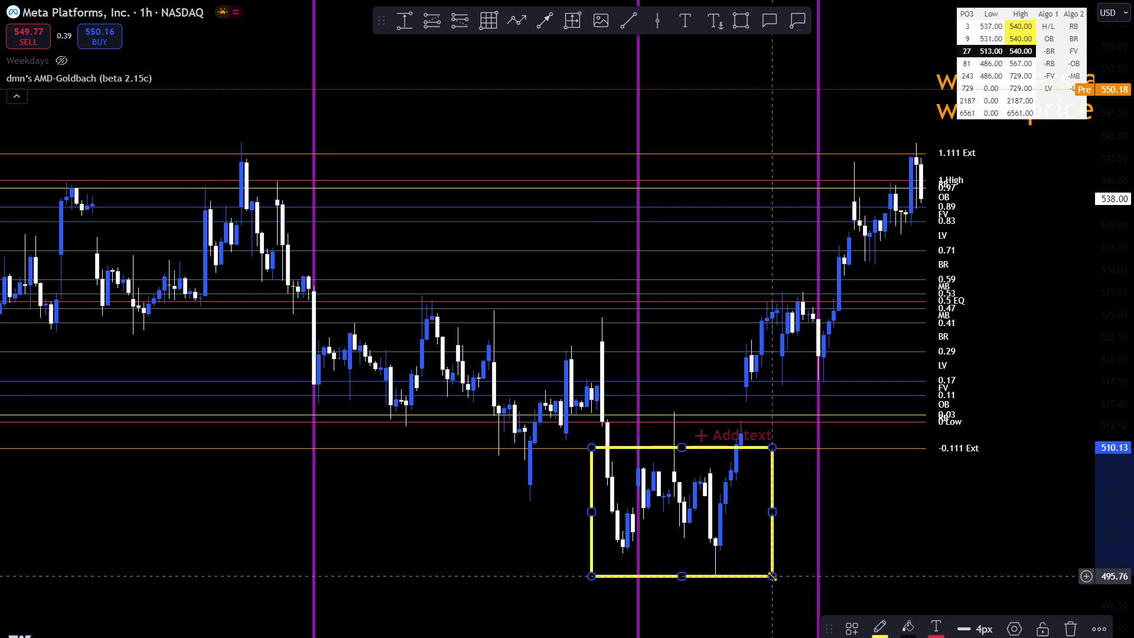
click(873, 545)
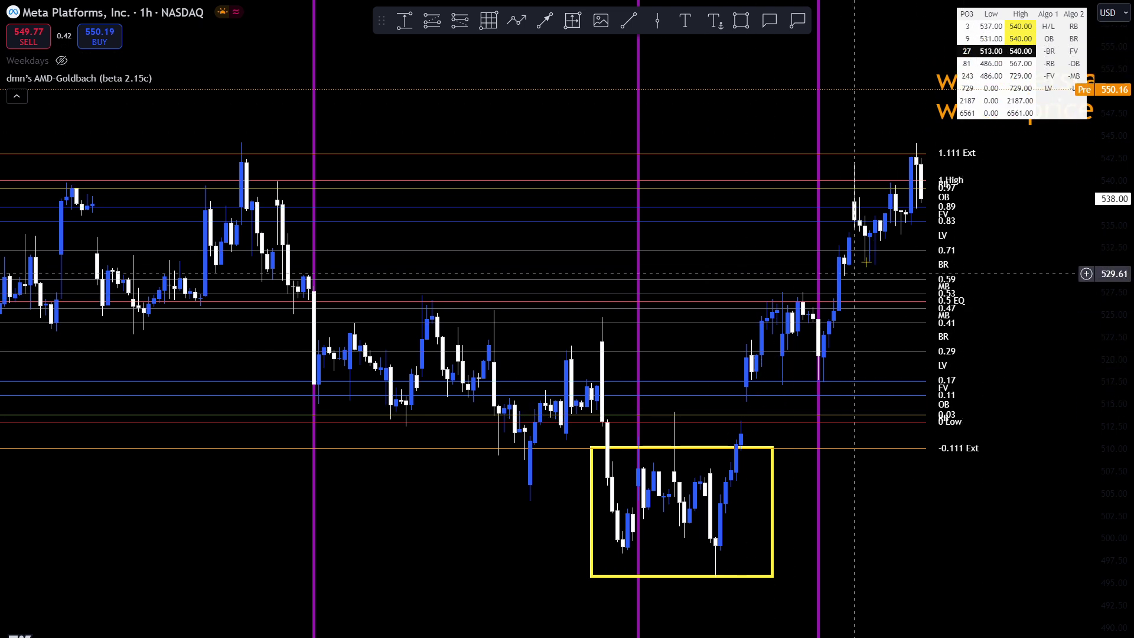
- Add a text note reading "swing trade" in the empty space beyond the latest candles, below the existing note
mouse_move(931, 187)
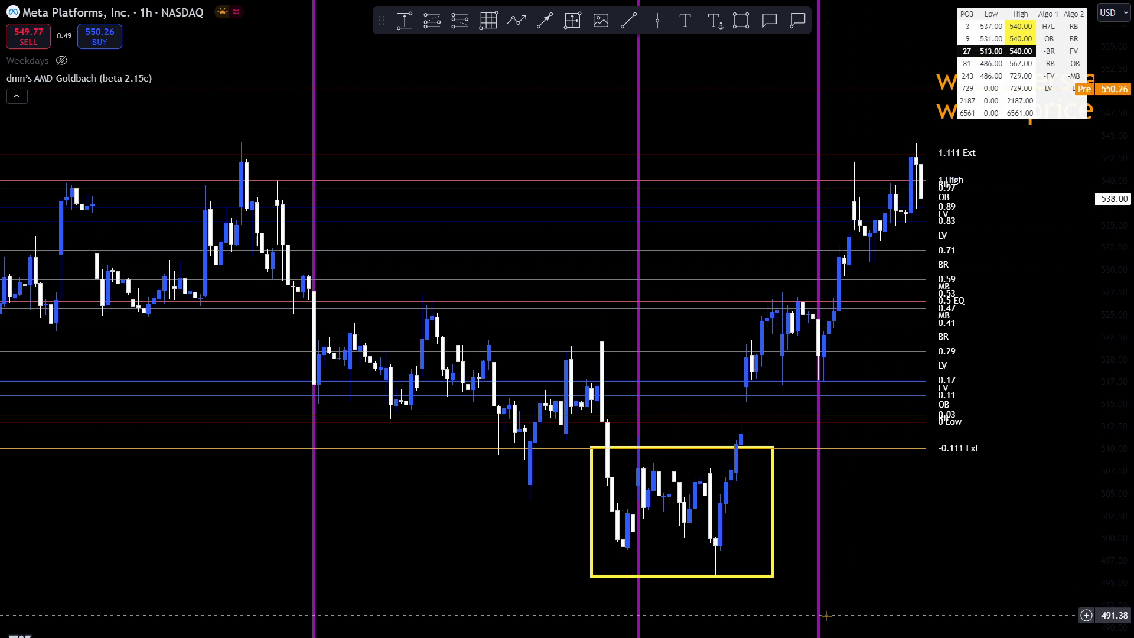
scroll(547, 318, up, 1)
scroll(909, 634, up, 2)
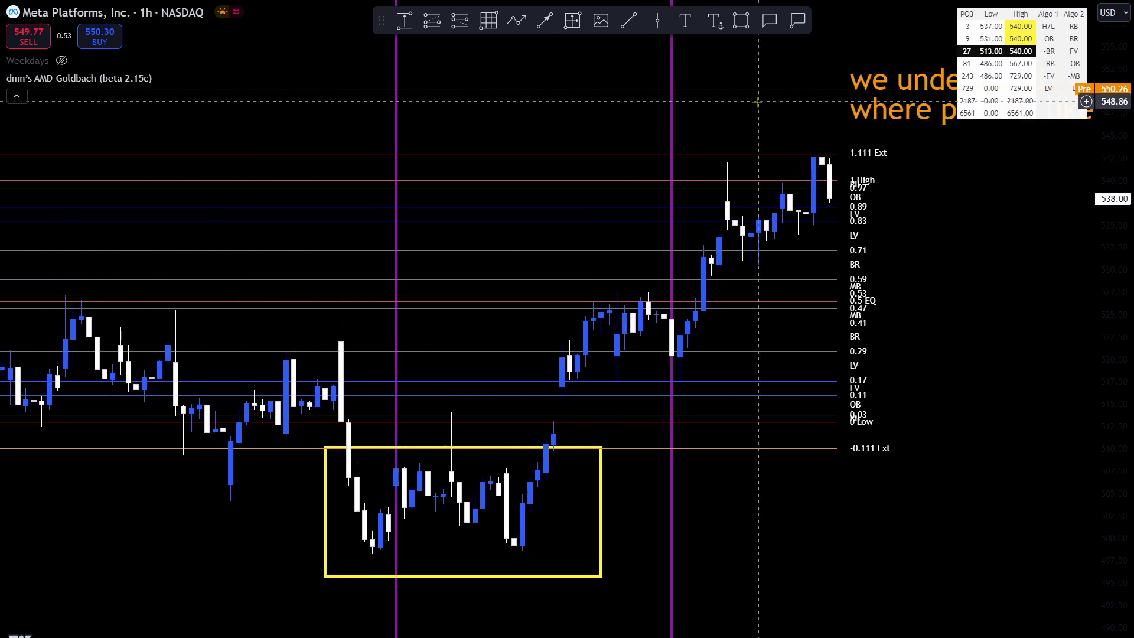
click(695, 21)
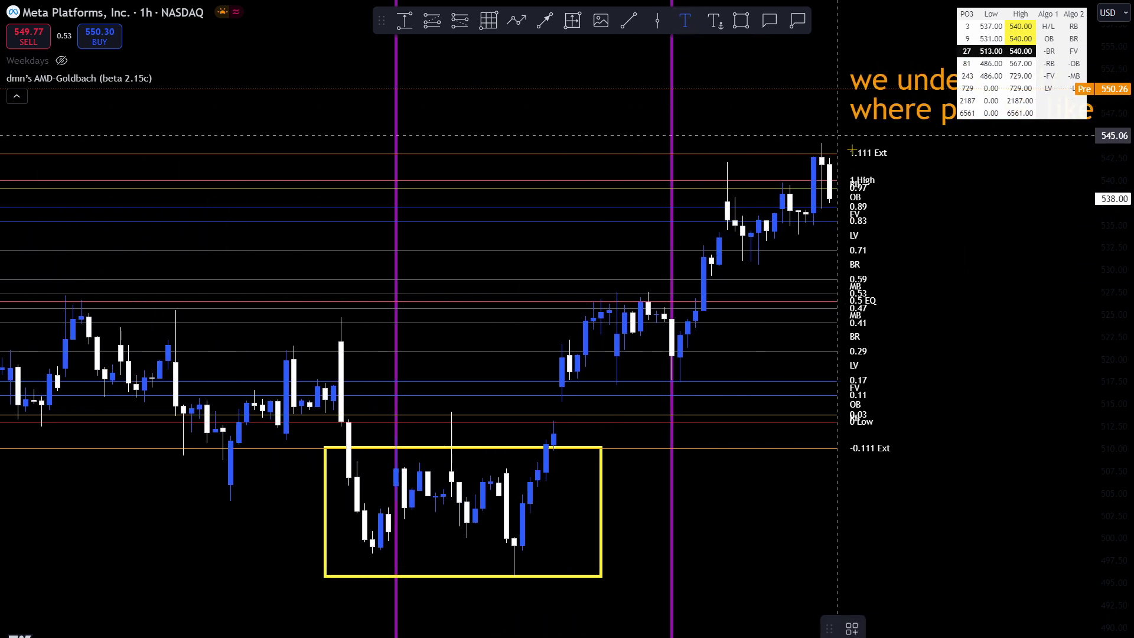
click(937, 230)
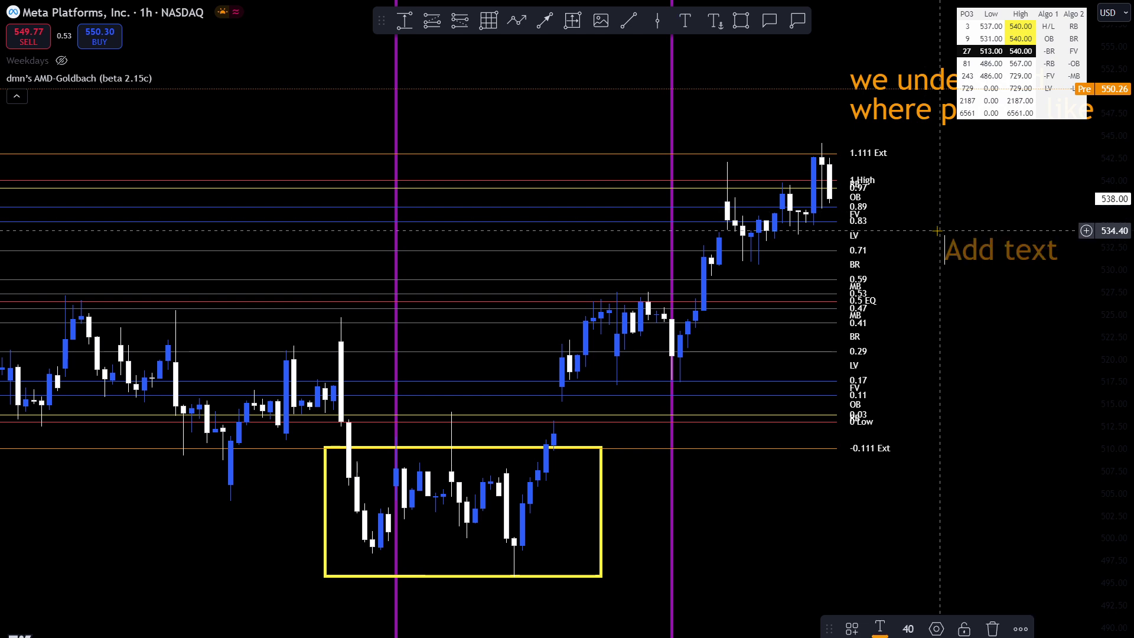
text(swing trade)
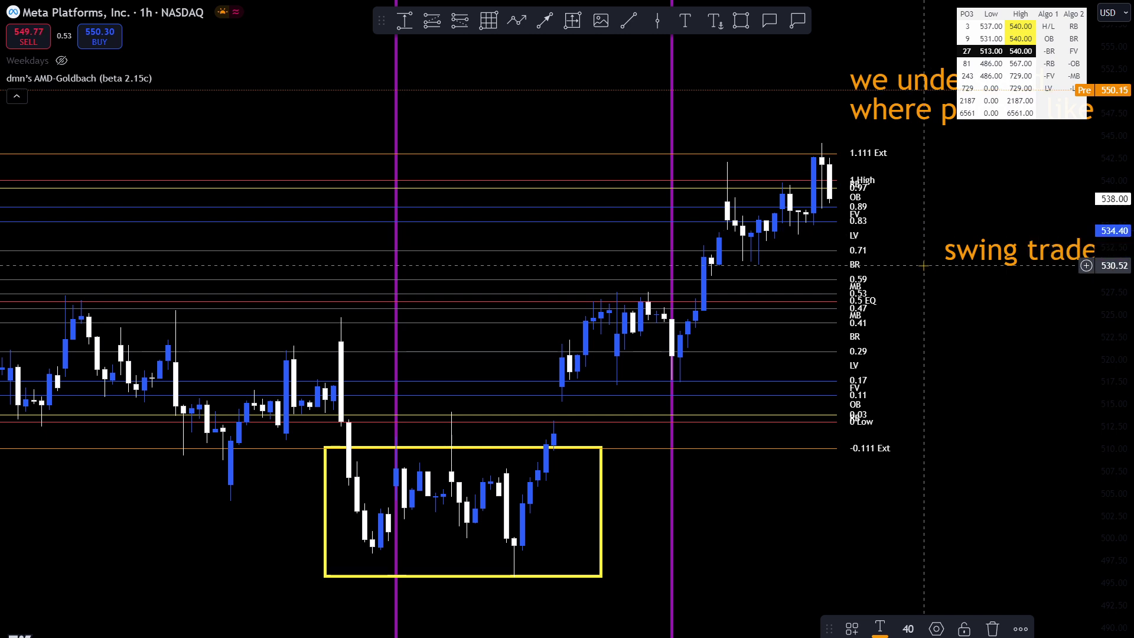
drag(921, 472, 847, 473)
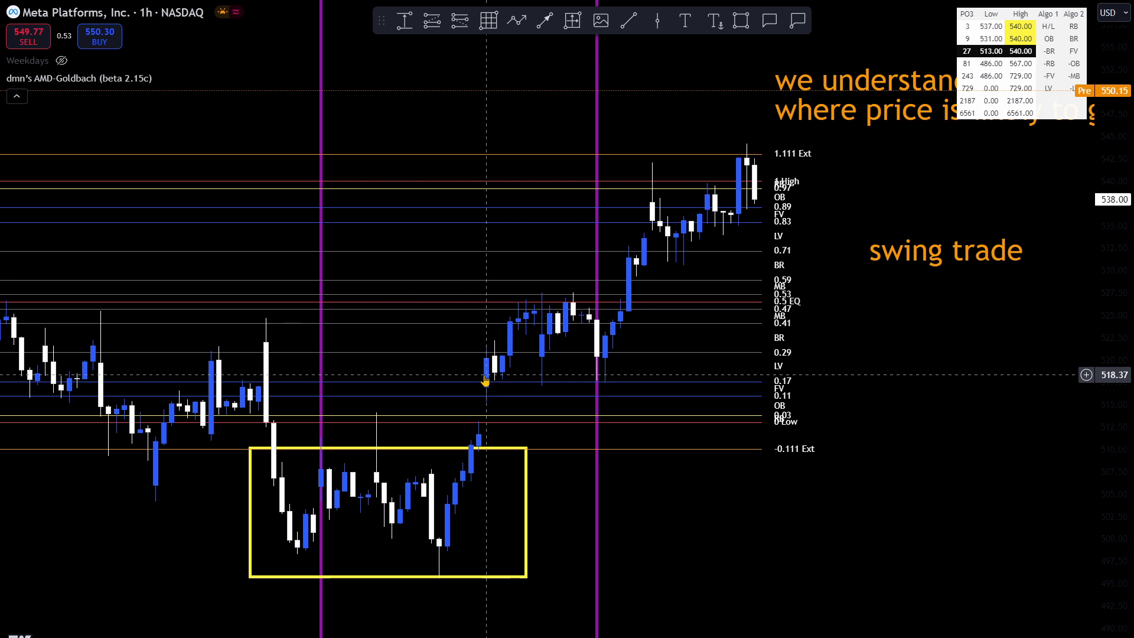
- Draw a red, nearly horizontal trend line at about 527.6 along the two swing highs before the latest week-start line, extending past it
drag(702, 501, 749, 502)
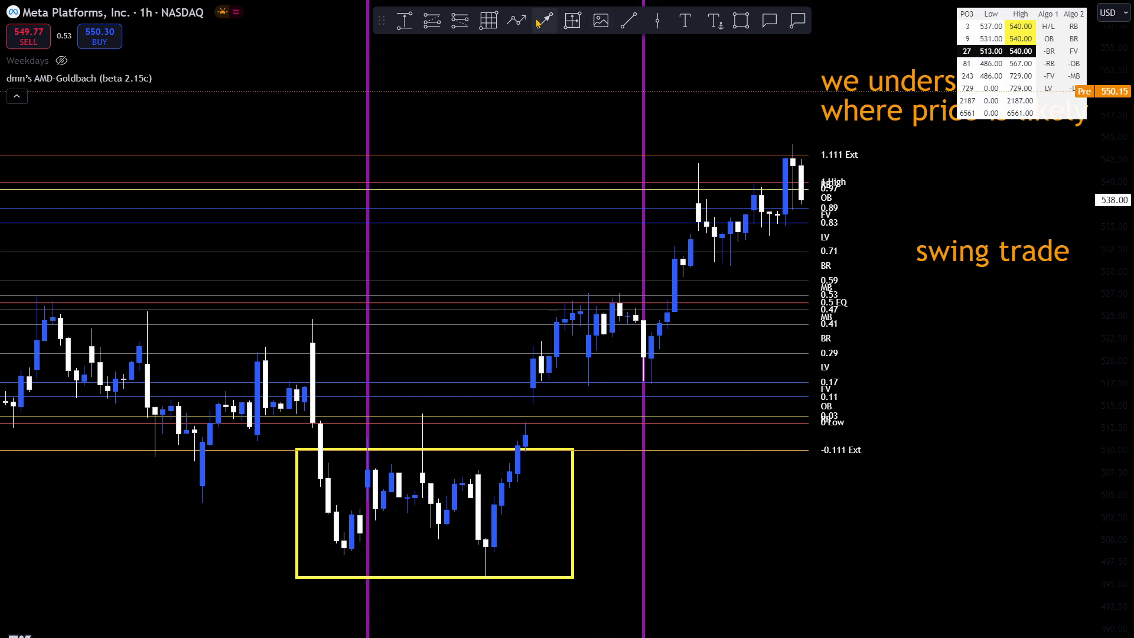
click(629, 28)
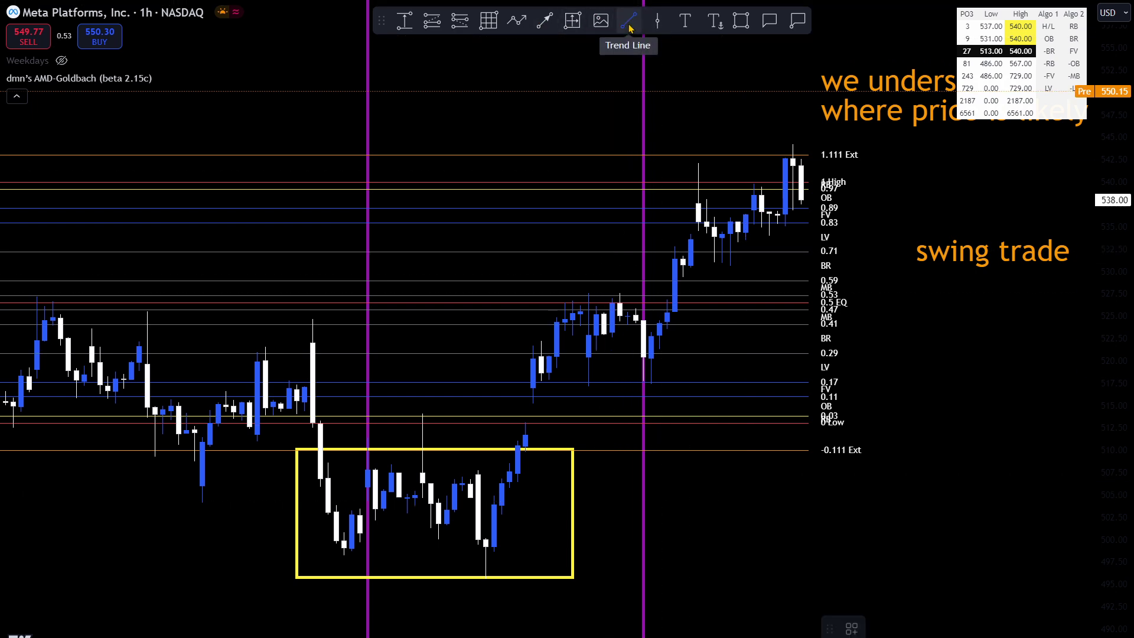
click(556, 293)
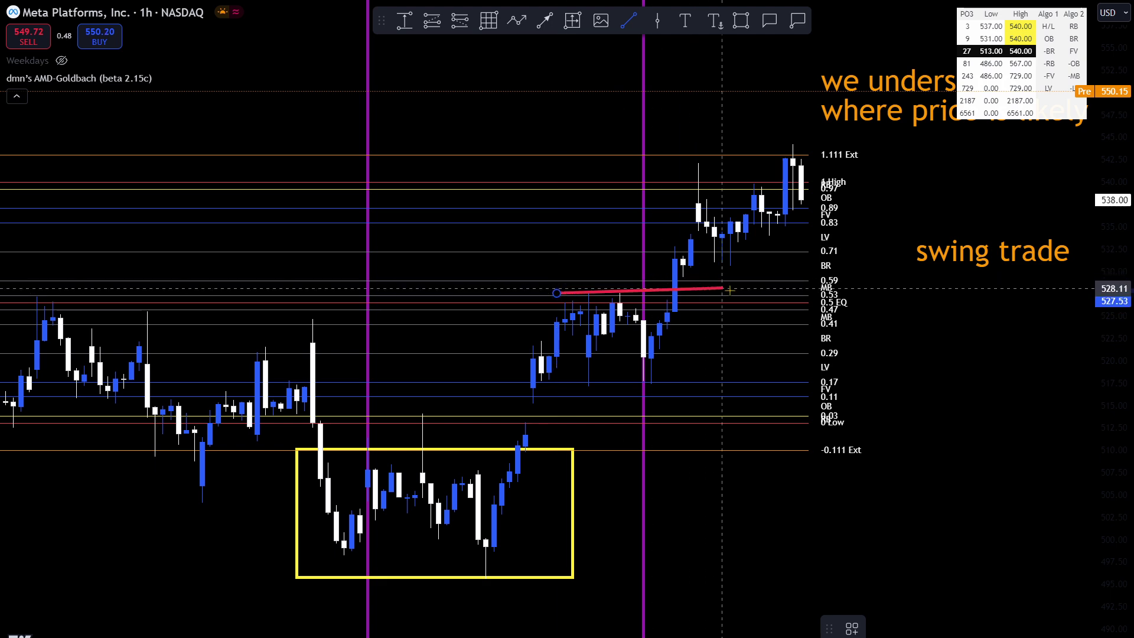
click(753, 293)
scroll(753, 293, up, 5)
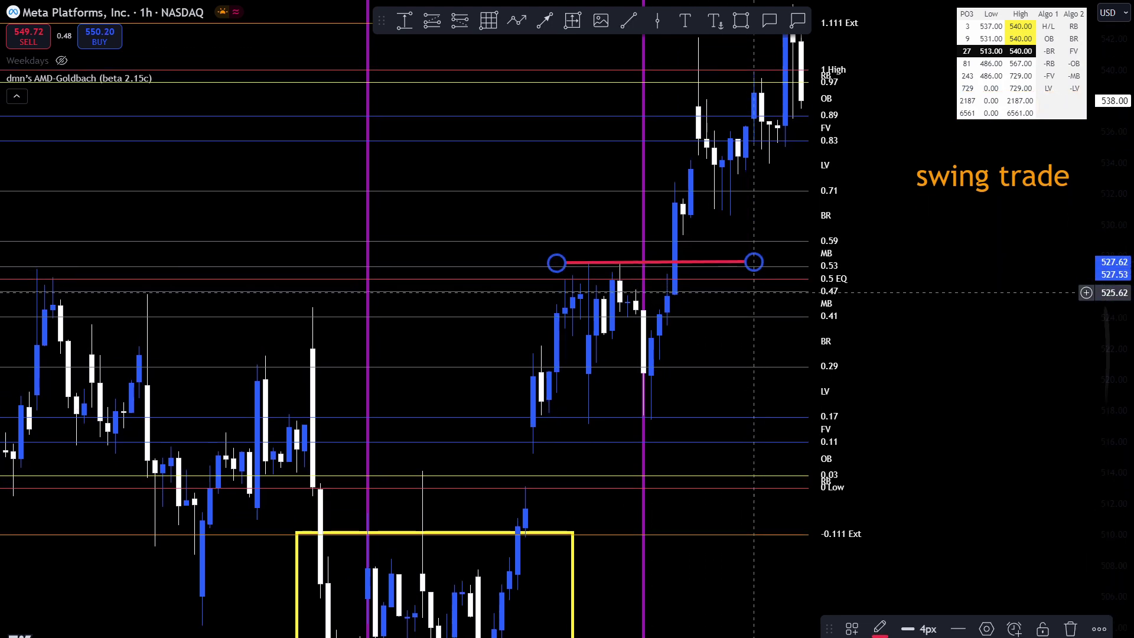
scroll(890, 376, up, 4)
drag(890, 376, 940, 516)
scroll(1113, 333, down, 3)
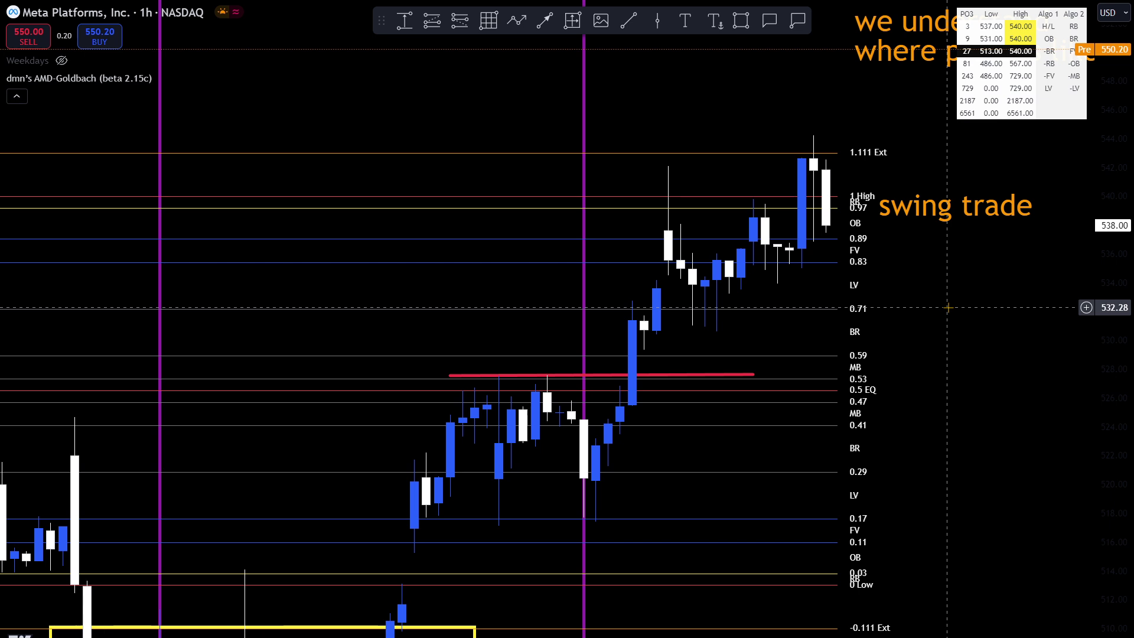
drag(930, 323, 939, 302)
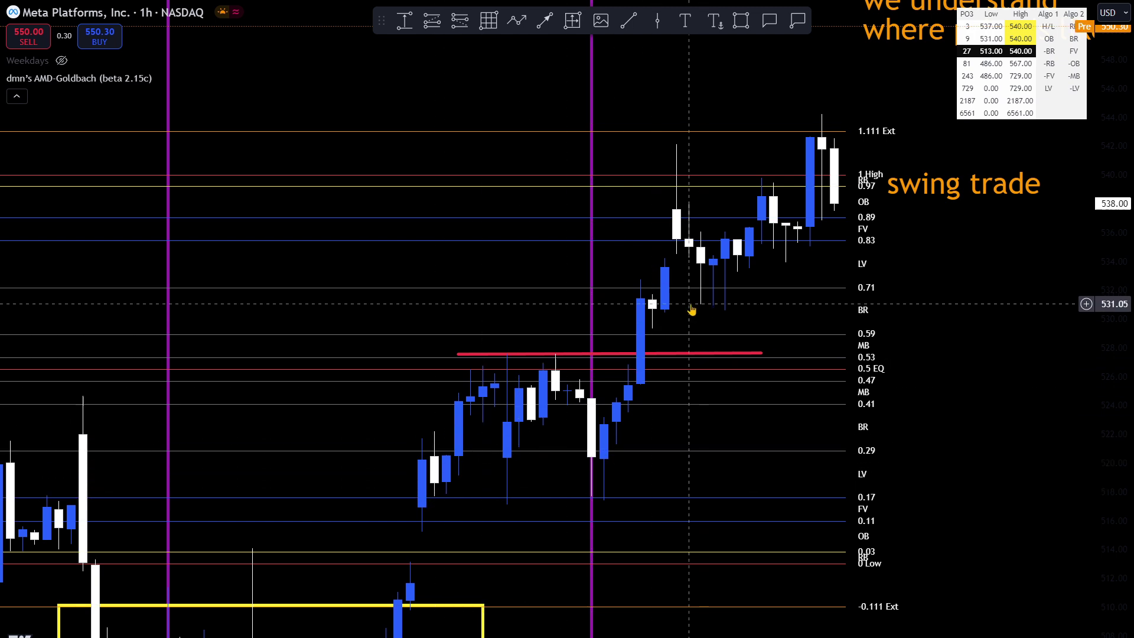
- Show the Weekdays shading again and review the days from the yellow rectangle up to the latest candles
click(61, 61)
drag(349, 271, 481, 61)
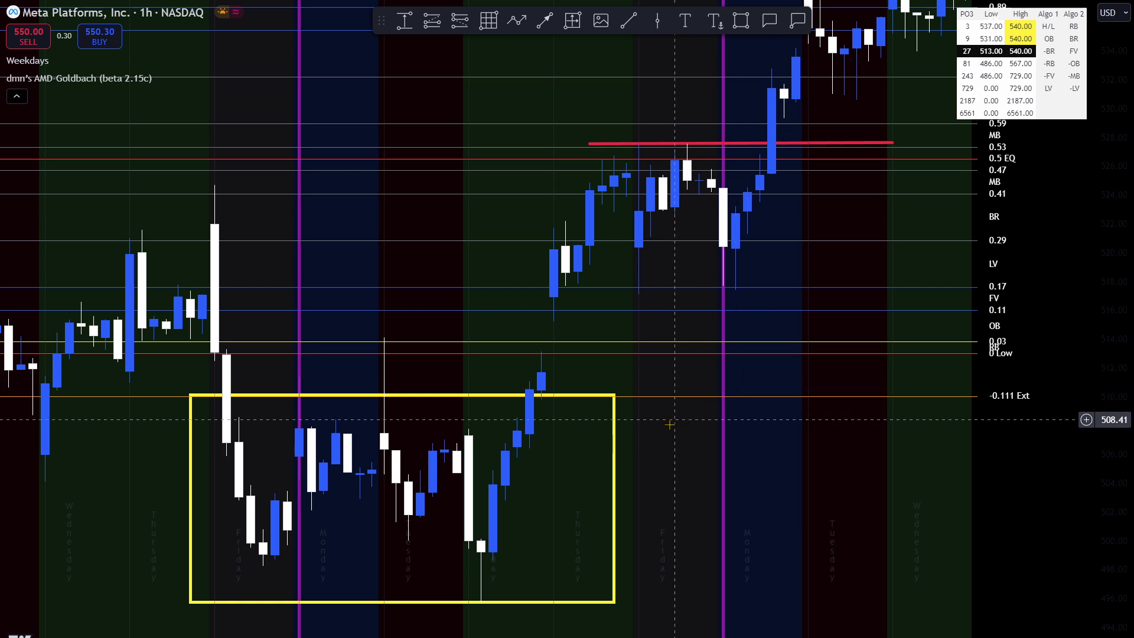
drag(331, 481, 362, 463)
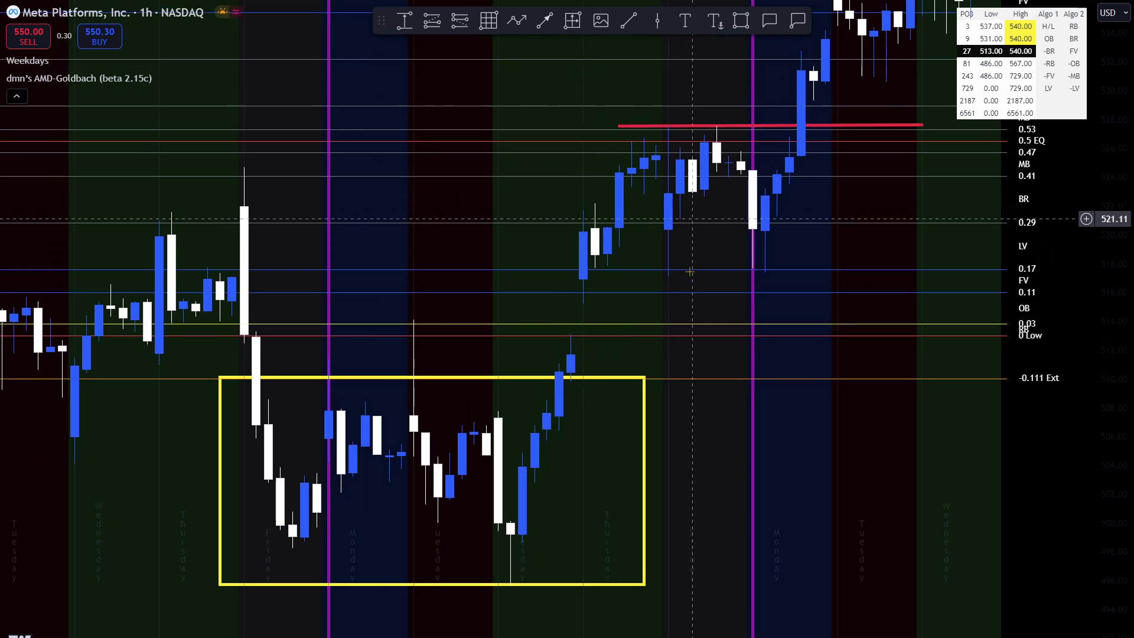
drag(672, 449, 696, 369)
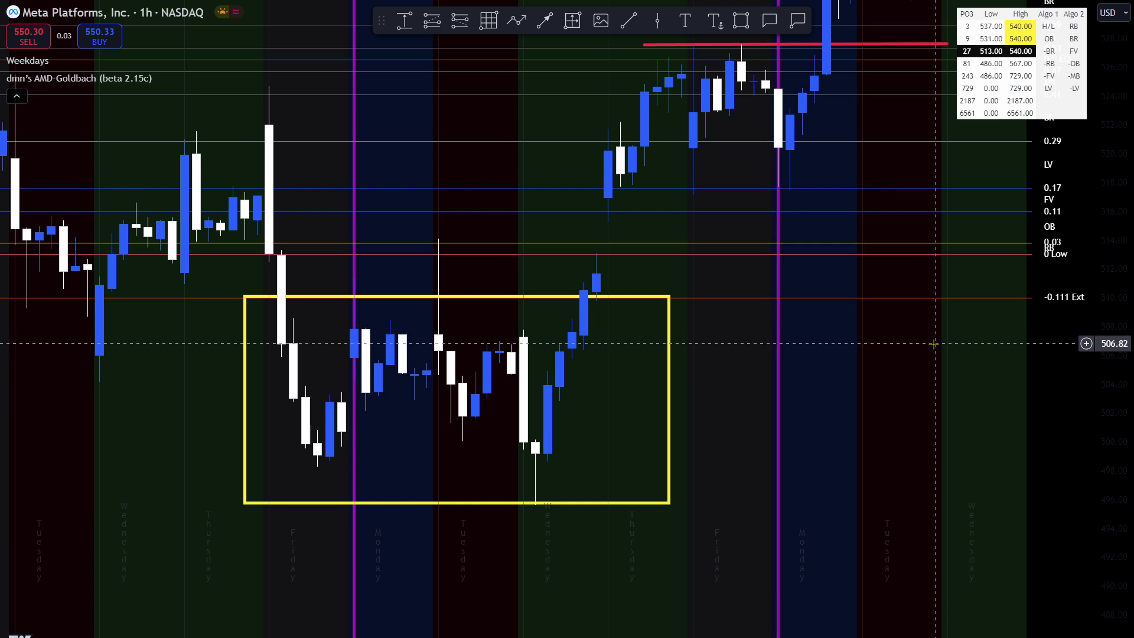
drag(921, 338, 780, 556)
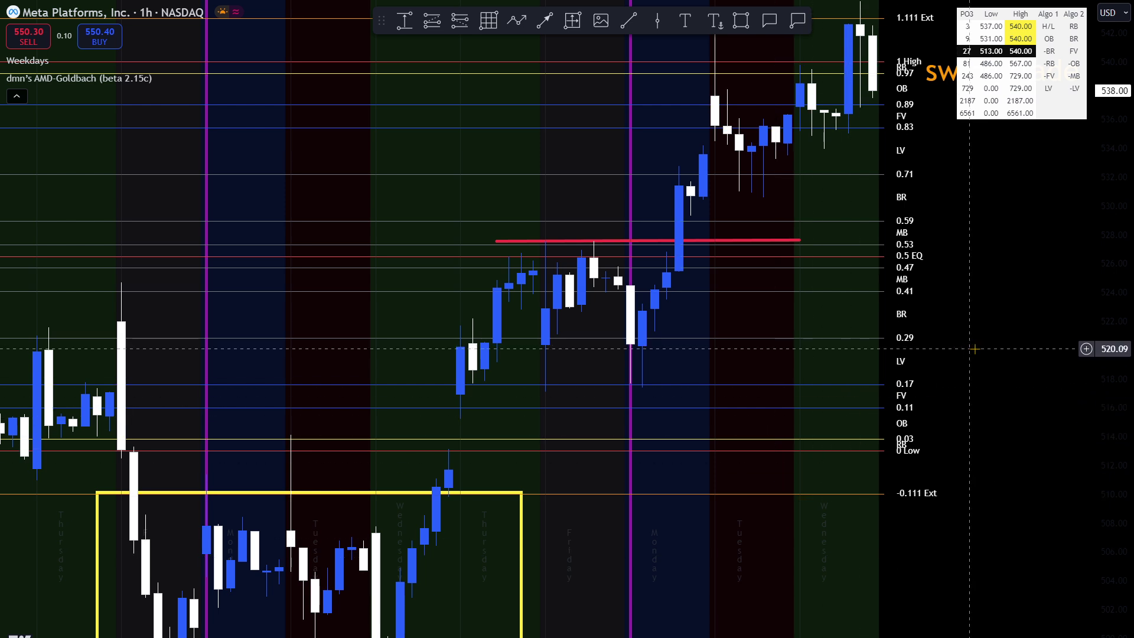
drag(973, 351, 953, 413)
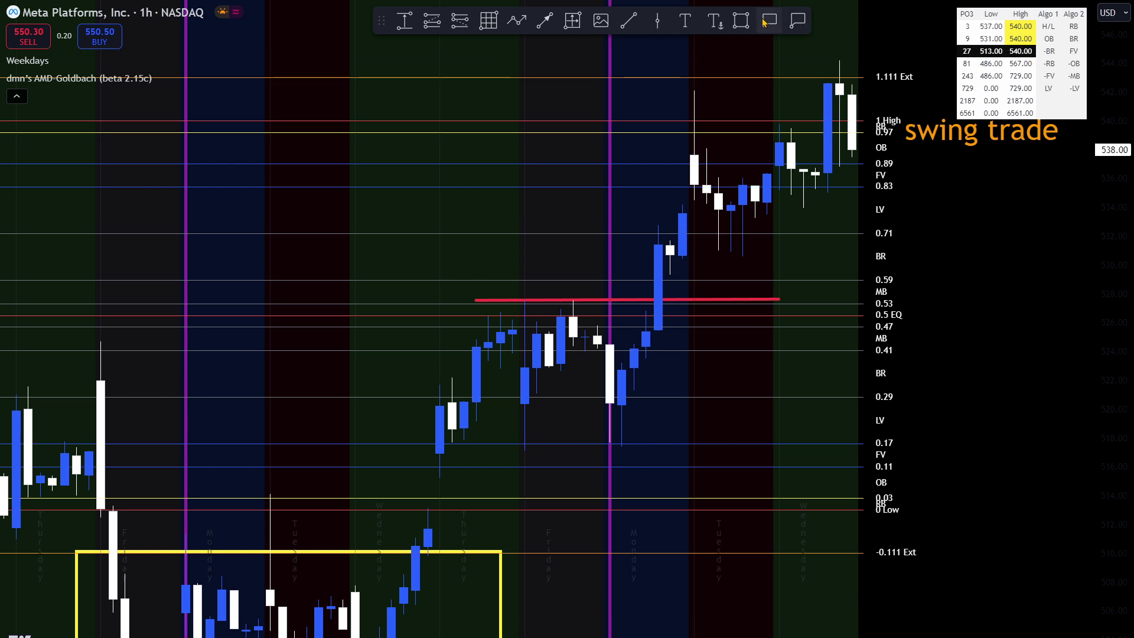
- Draw a yellow rectangle around the latest highs, from about 542 down to about 538.4, spanning Tuesday and Wednesday
click(741, 21)
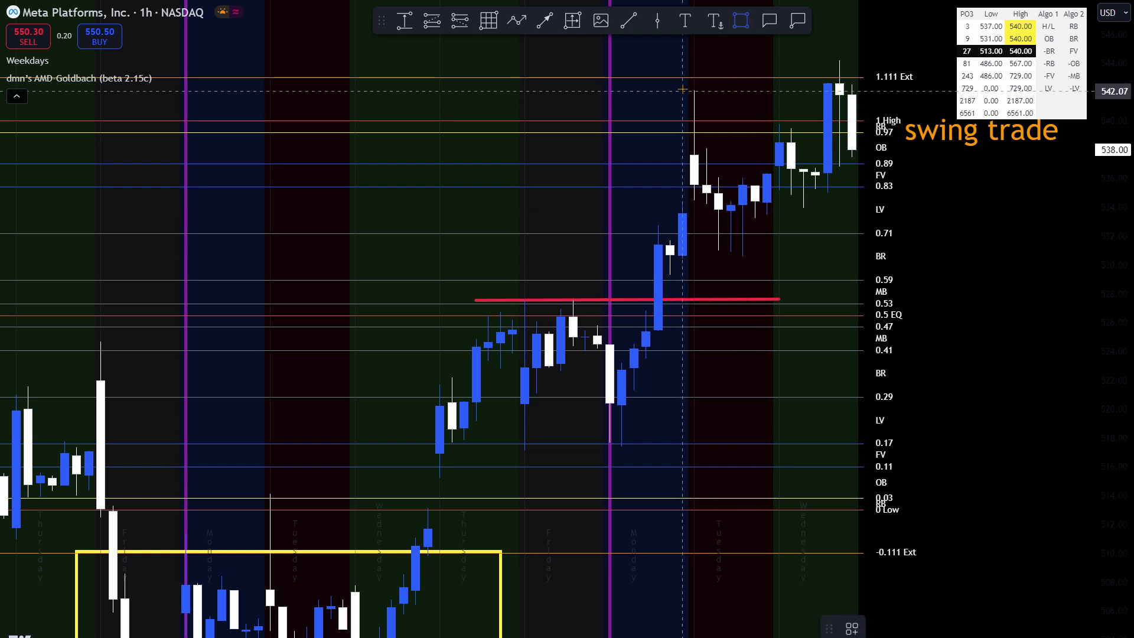
drag(670, 91, 877, 143)
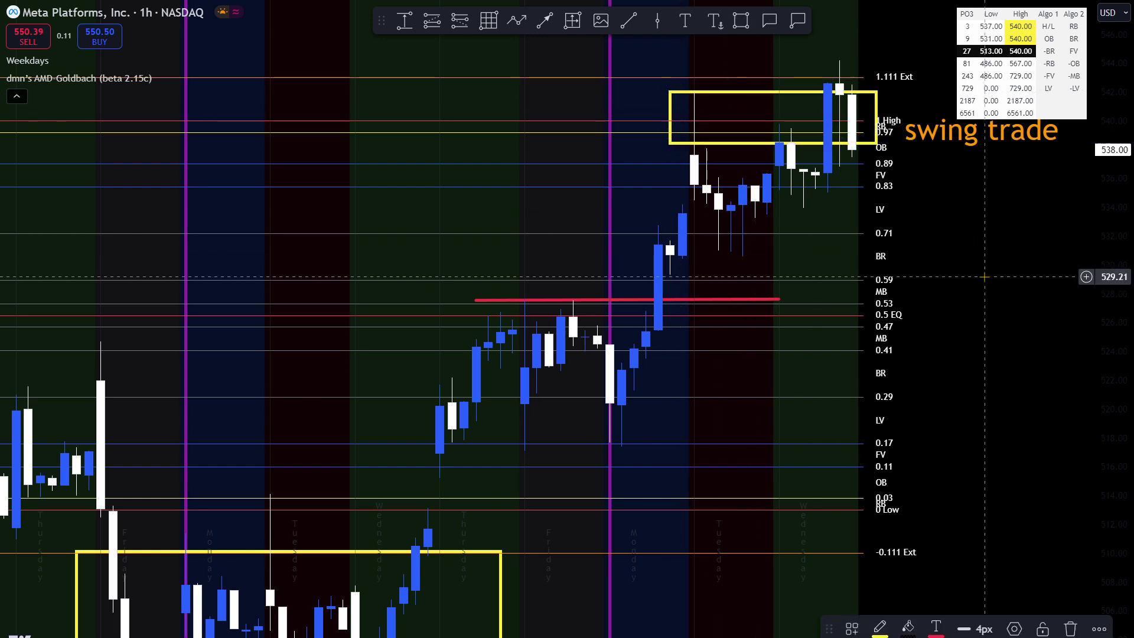
drag(966, 277, 837, 255)
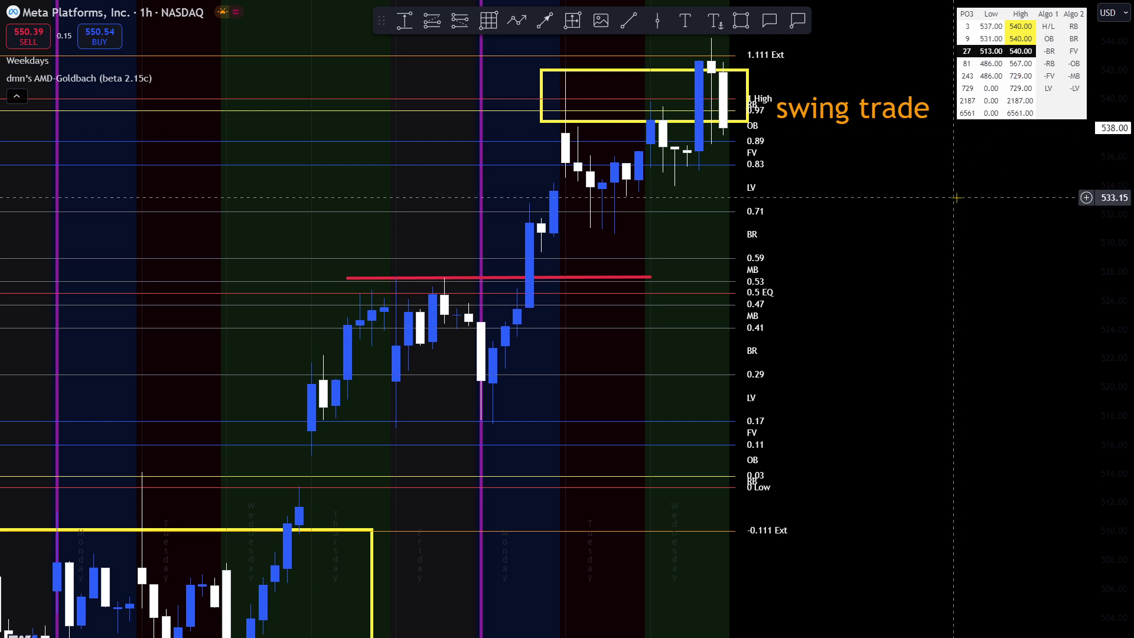
- Examine the price move from the lower yellow rectangle up to the upper one against the Goldbach levels and weekdays
drag(957, 239, 972, 277)
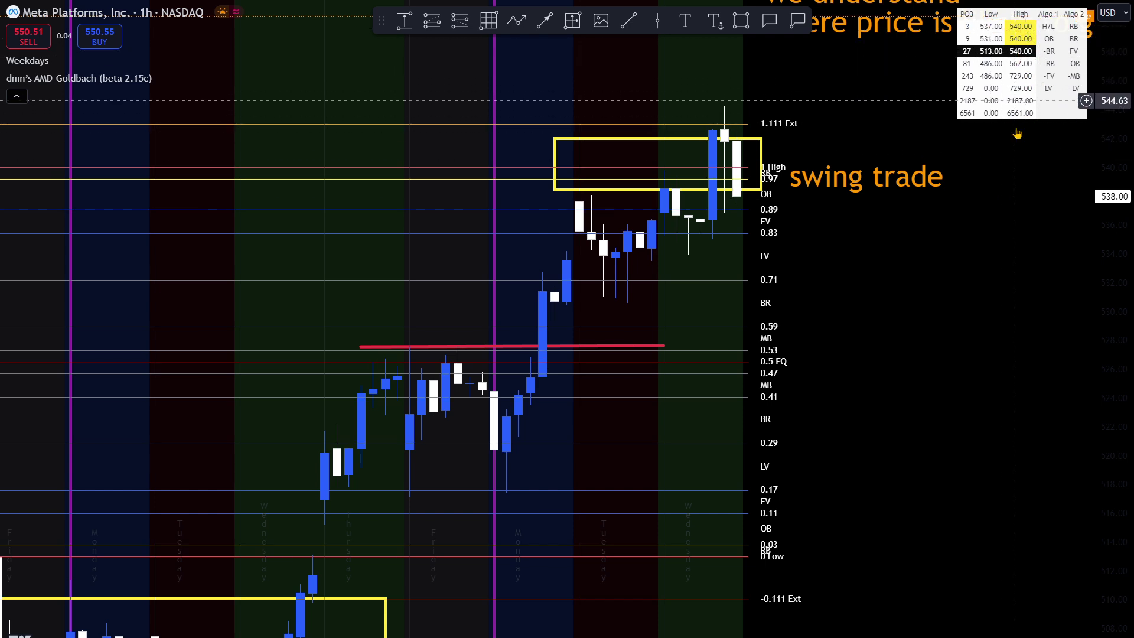
drag(1003, 299, 881, 447)
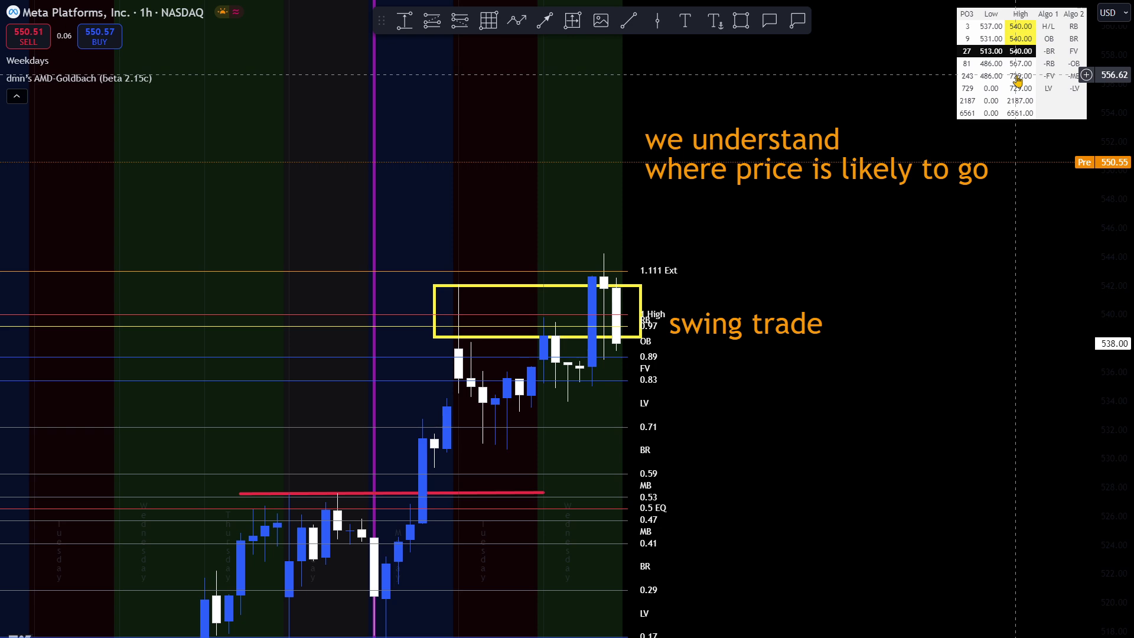
drag(945, 387, 976, 253)
drag(836, 430, 969, 398)
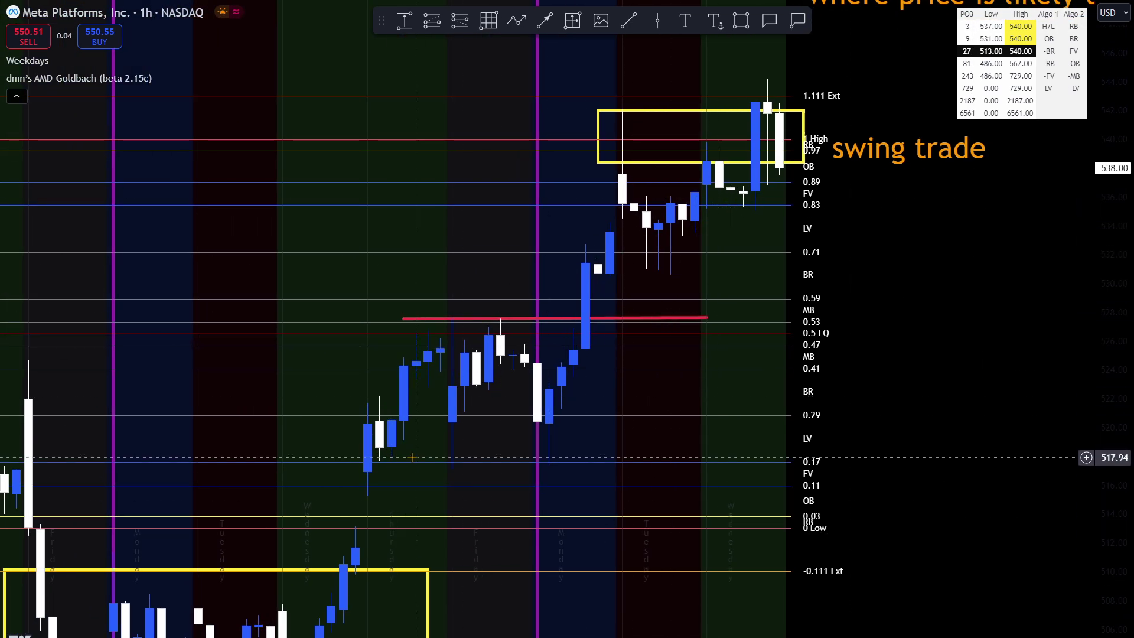
drag(679, 529, 788, 534)
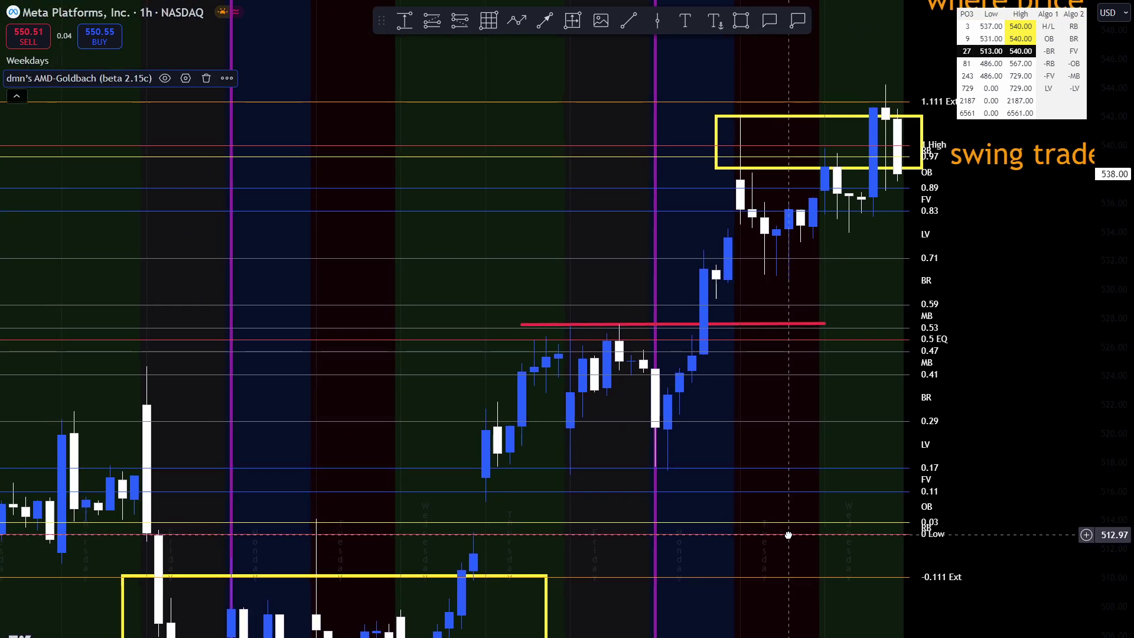
drag(774, 478, 916, 291)
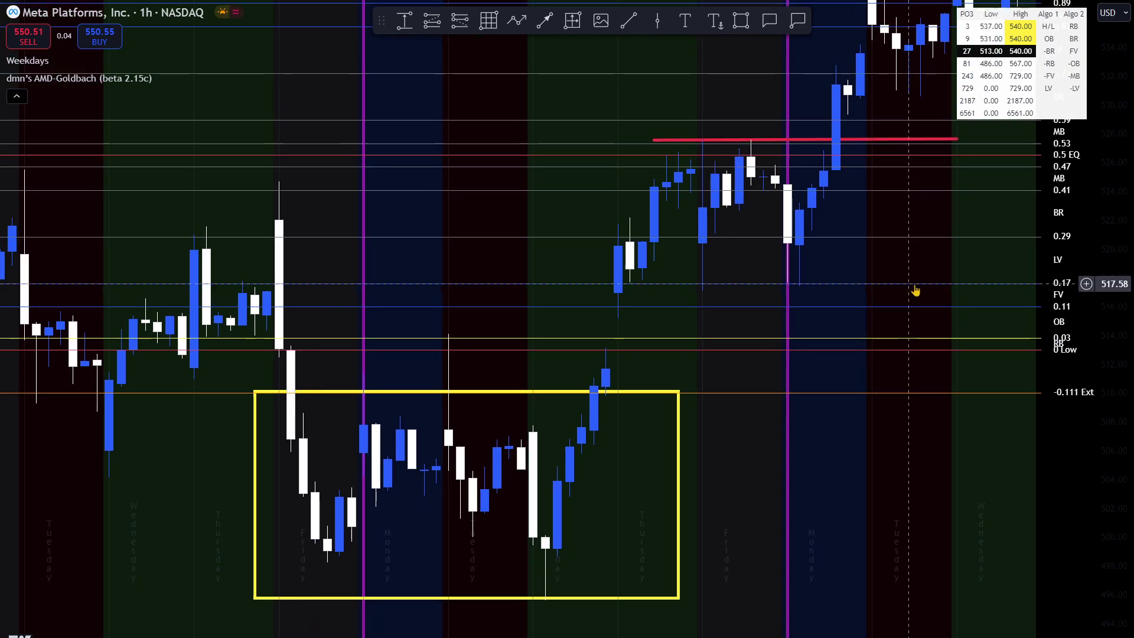
drag(1109, 308, 1106, 385)
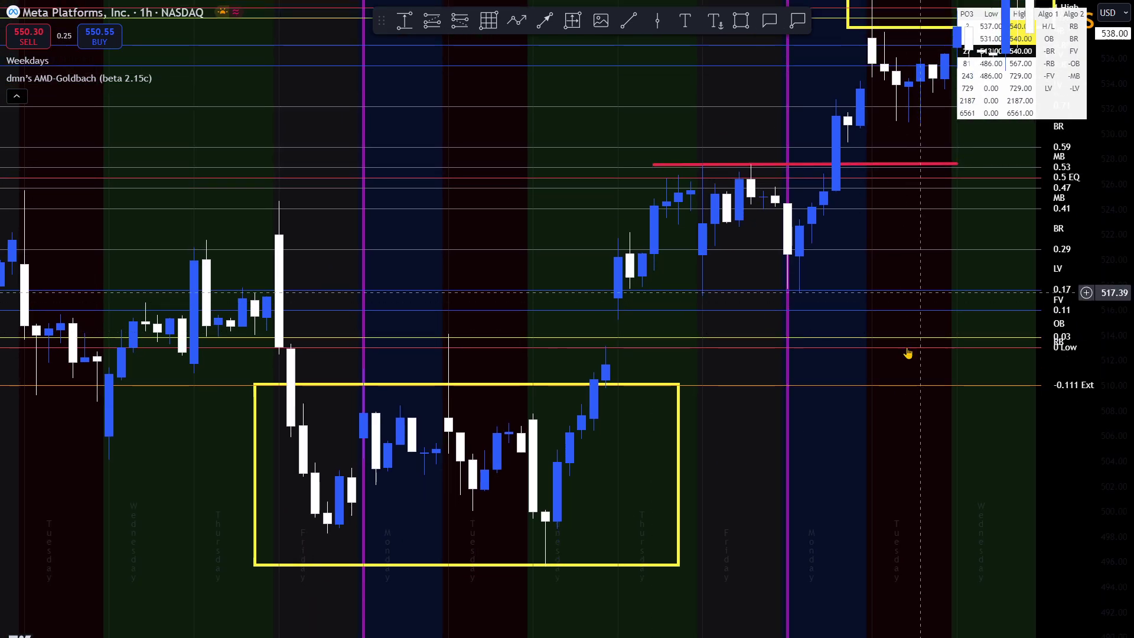
drag(874, 386, 715, 533)
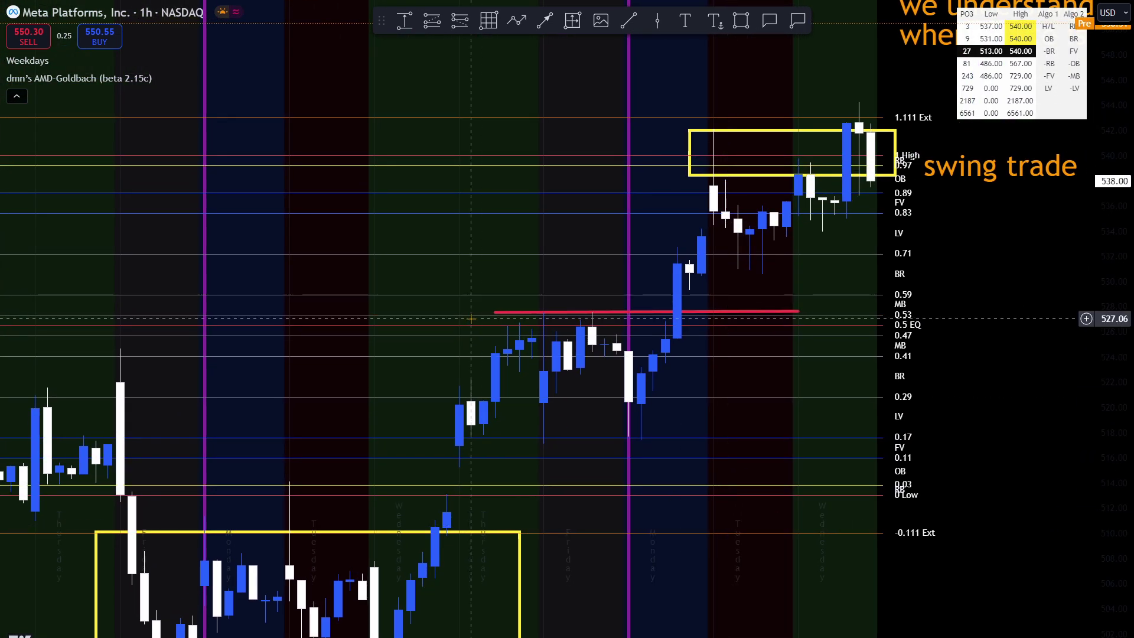
- Switch the chart to the 15-minute interval and bring the last two weeks with their Goldbach levels into view
text(15)
key(Return)
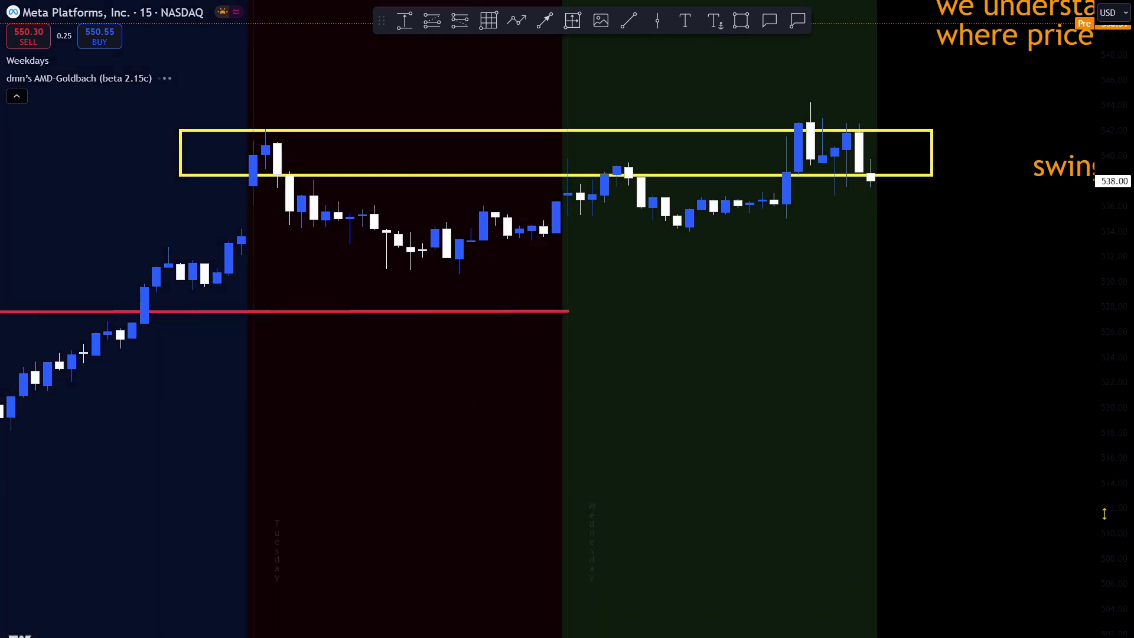
scroll(763, 450, down, 6)
drag(763, 450, 829, 497)
scroll(826, 486, up, 2)
scroll(810, 553, down, 4)
drag(747, 552, 947, 511)
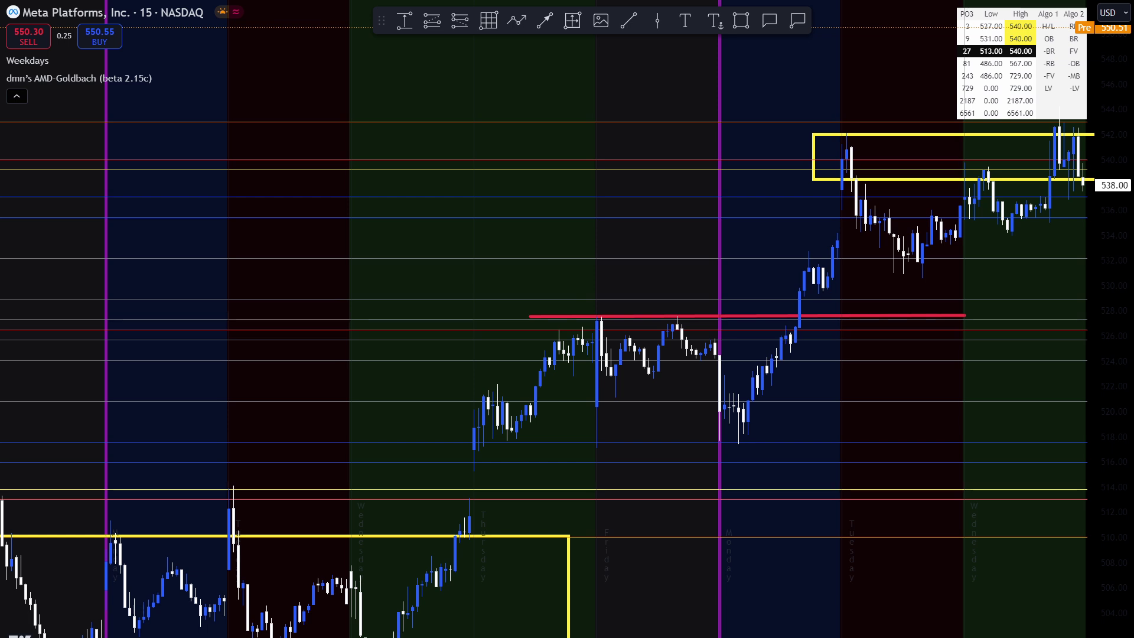
click(664, 25)
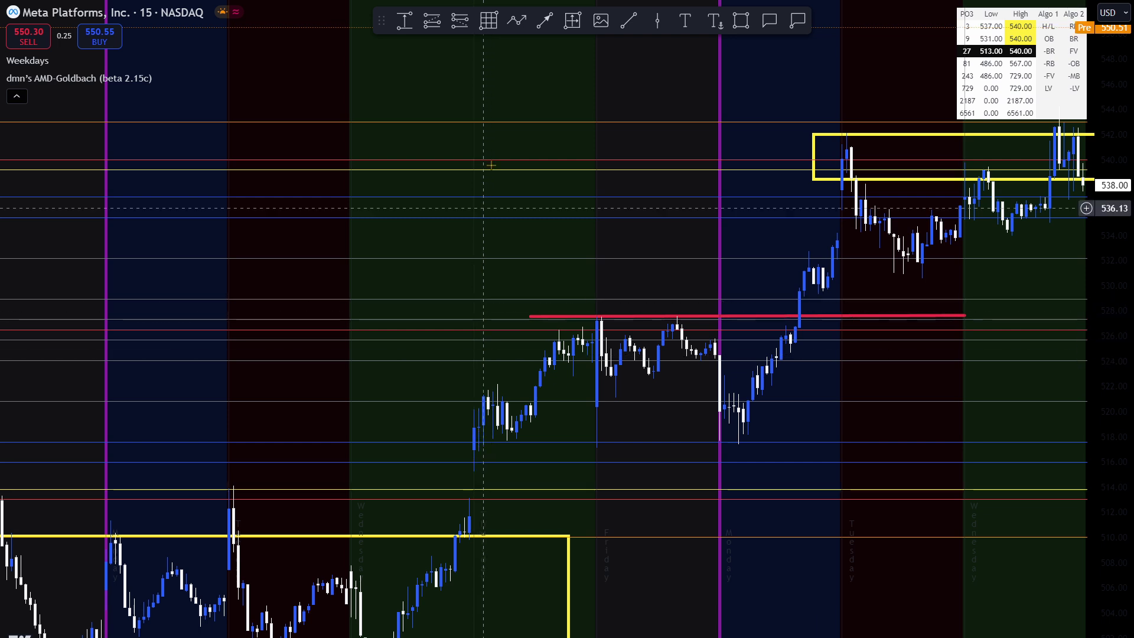
scroll(607, 125, right, 3)
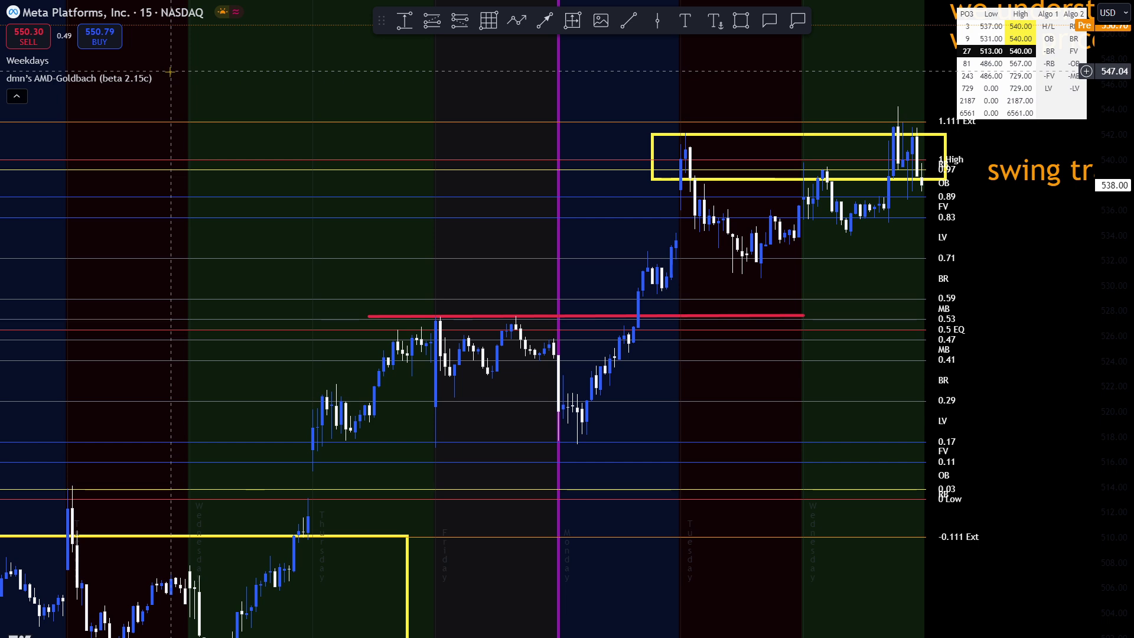
- Switch the chart to the 5-minute interval and hide the Weekdays shading
text(5)
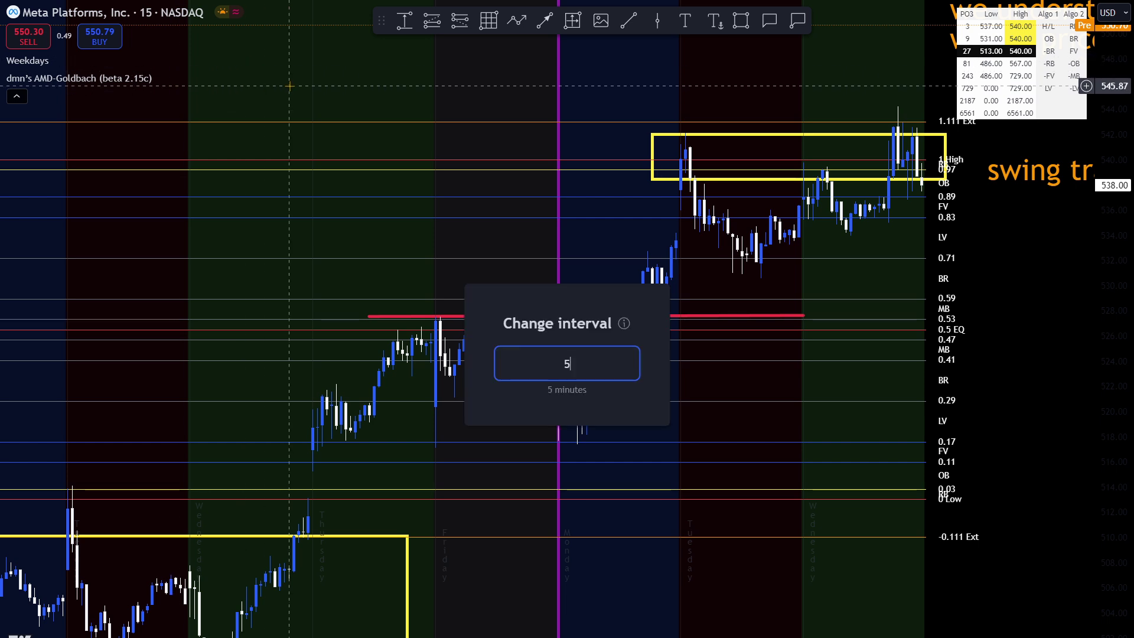
key(Return)
scroll(341, 148, down, 5)
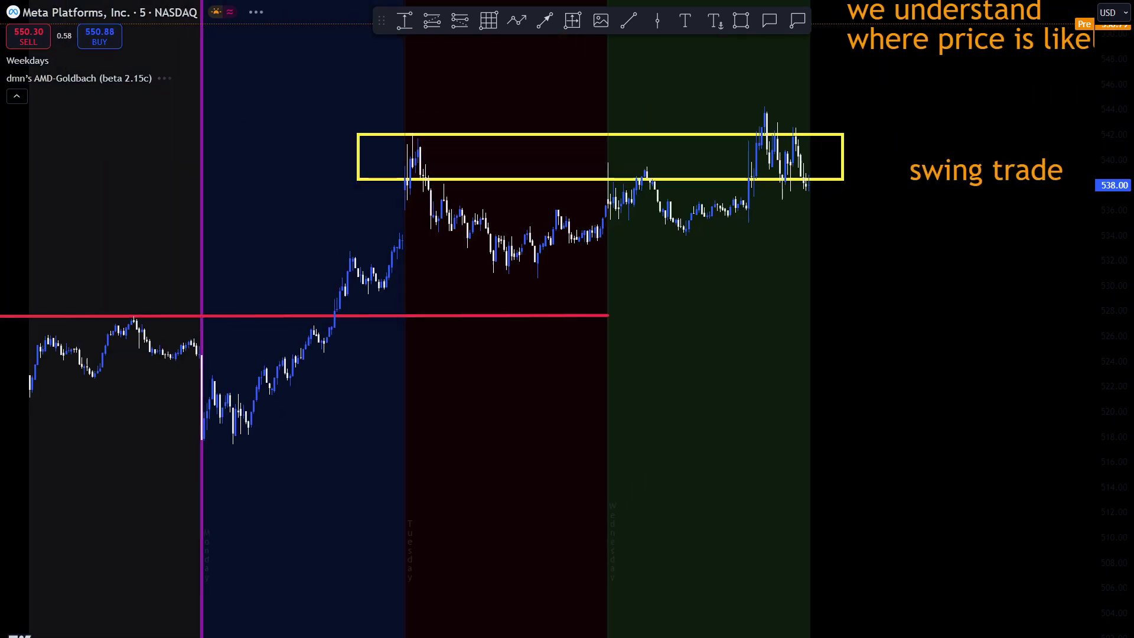
drag(341, 148, 636, 146)
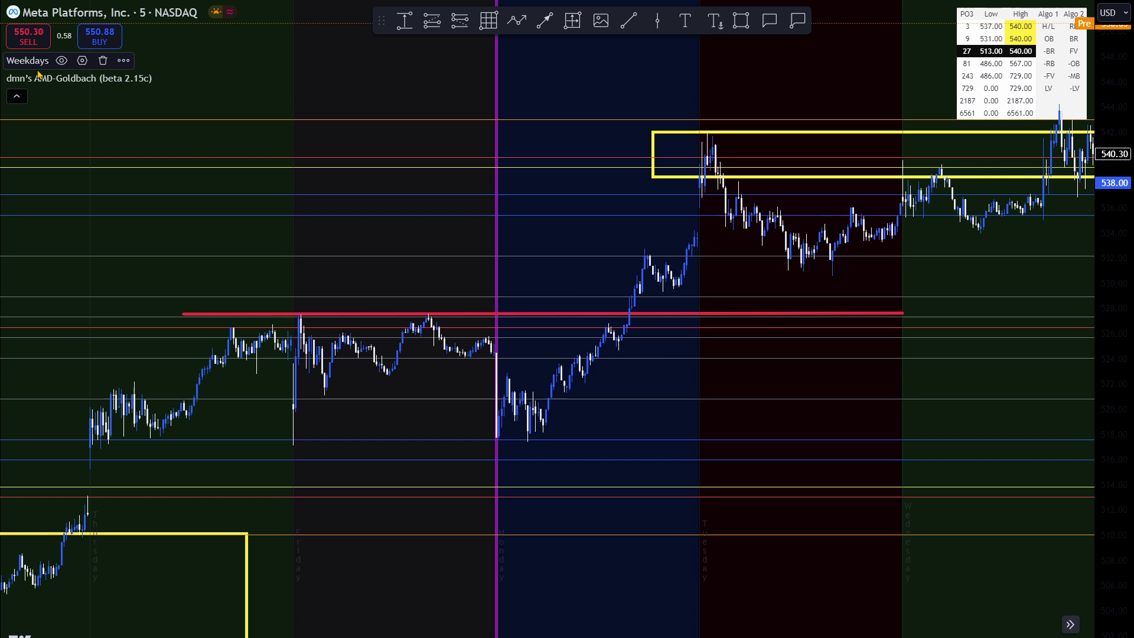
click(62, 61)
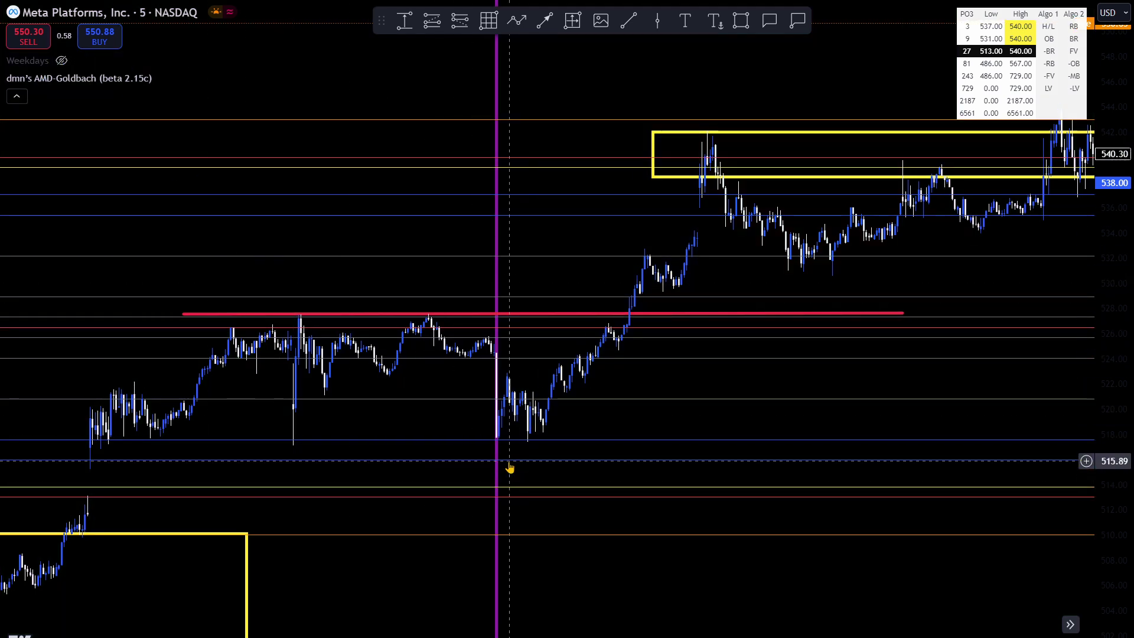
- Examine the 5-minute price action around the latest week-start line, the red trend line and the Goldbach levels
drag(509, 468, 783, 378)
drag(936, 488, 1072, 477)
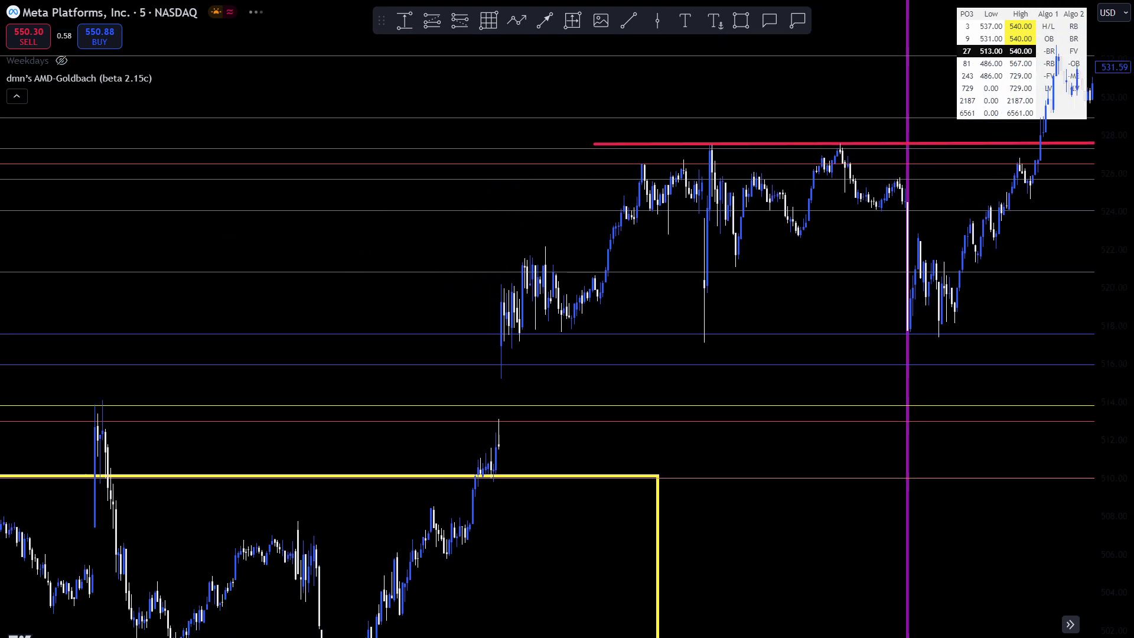
scroll(990, 494, up, 3)
drag(925, 450, 798, 485)
scroll(875, 458, down, 2)
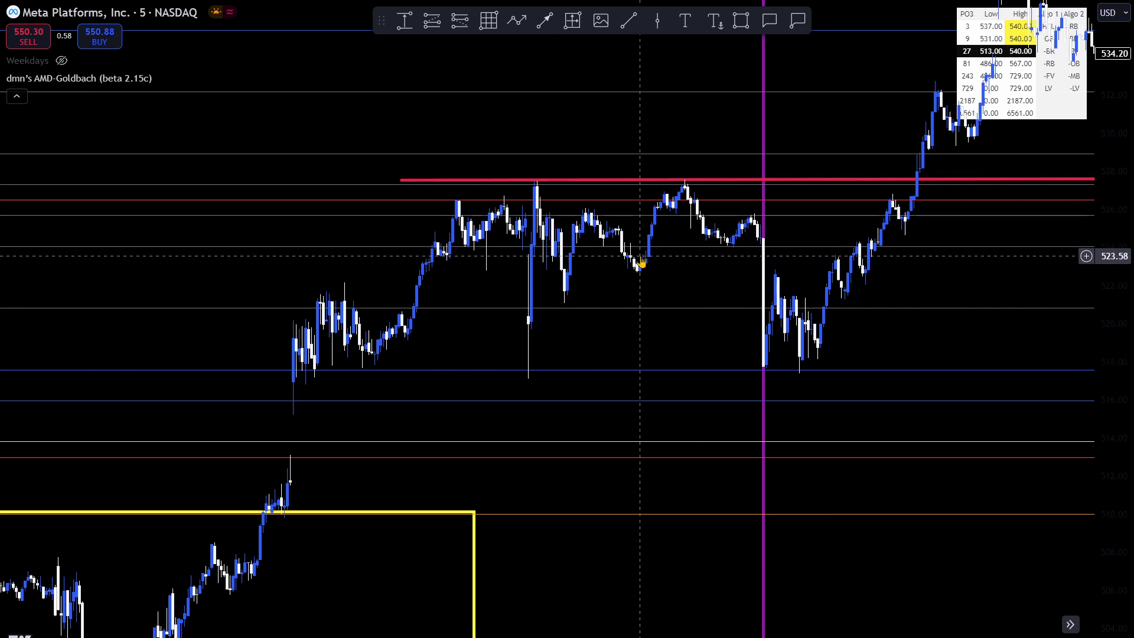
drag(604, 290, 501, 317)
scroll(500, 317, right, 5)
scroll(500, 318, right, 2)
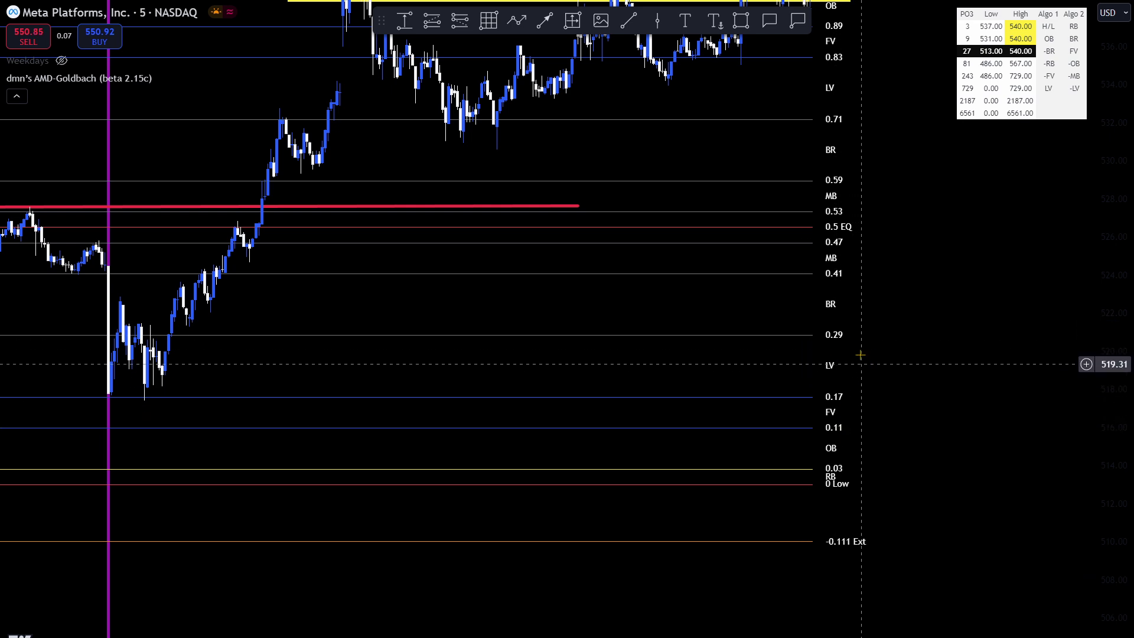
drag(868, 196, 984, 307)
text(1)
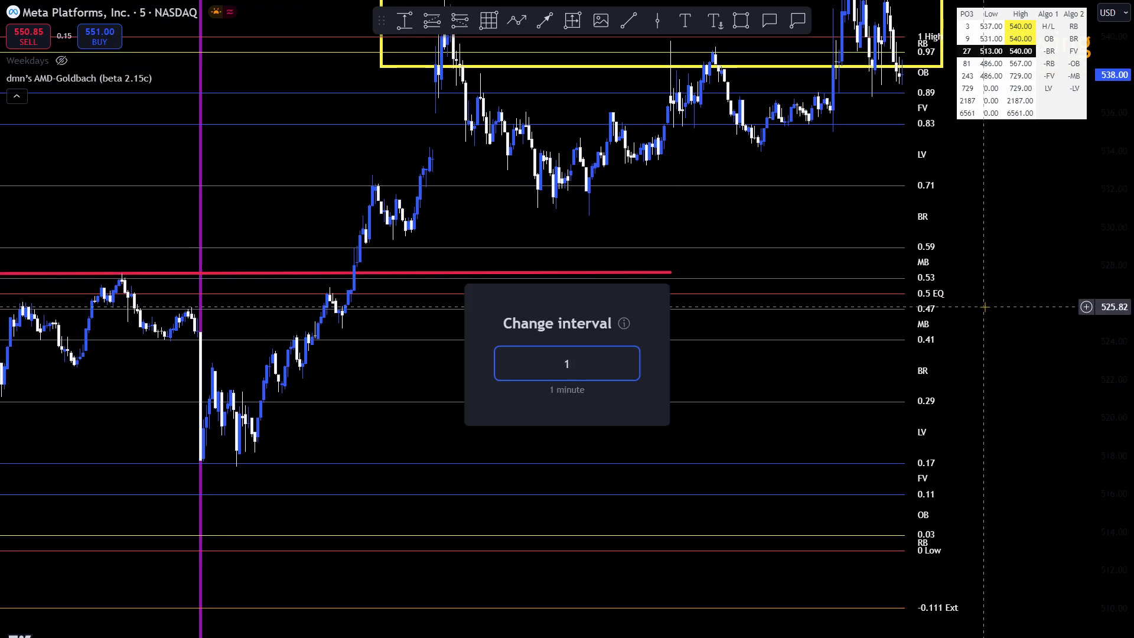
click(711, 573)
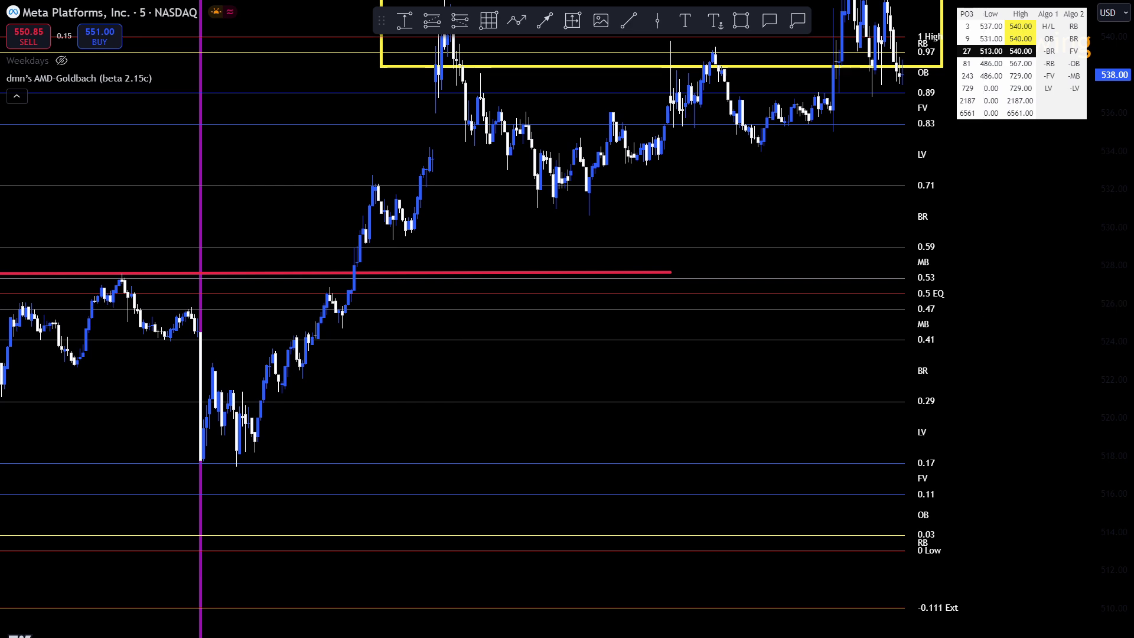
drag(512, 481, 820, 569)
scroll(722, 546, up, 3)
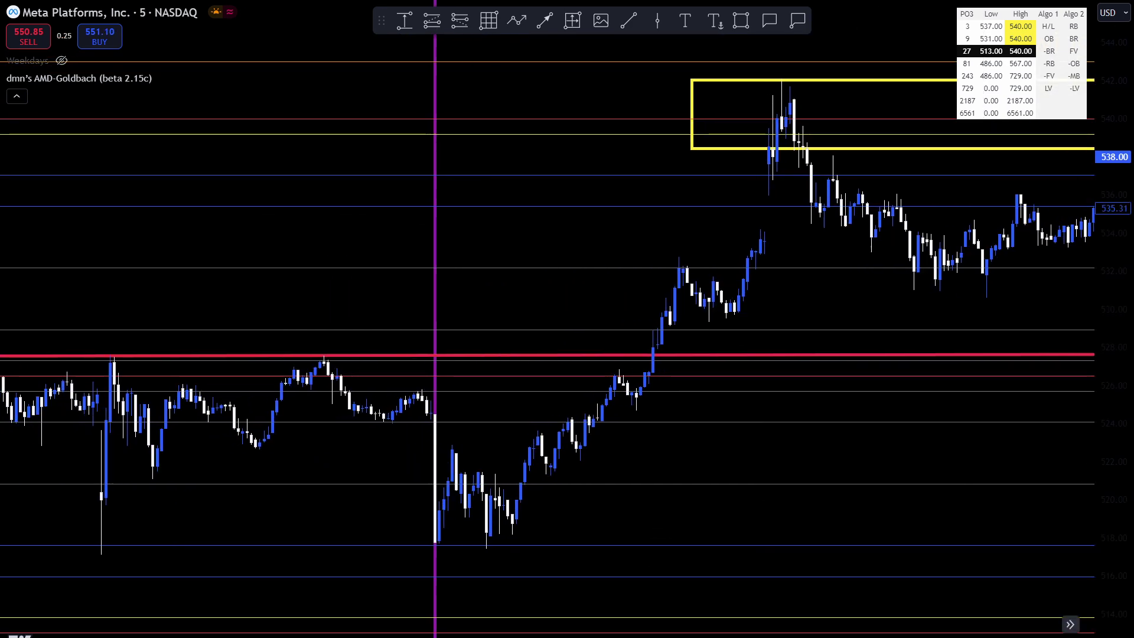
- Switch the chart to the 15-minute interval and view the recent weeks with both yellow rectangles and their Goldbach levels
drag(918, 584, 751, 574)
scroll(904, 526, down, 6)
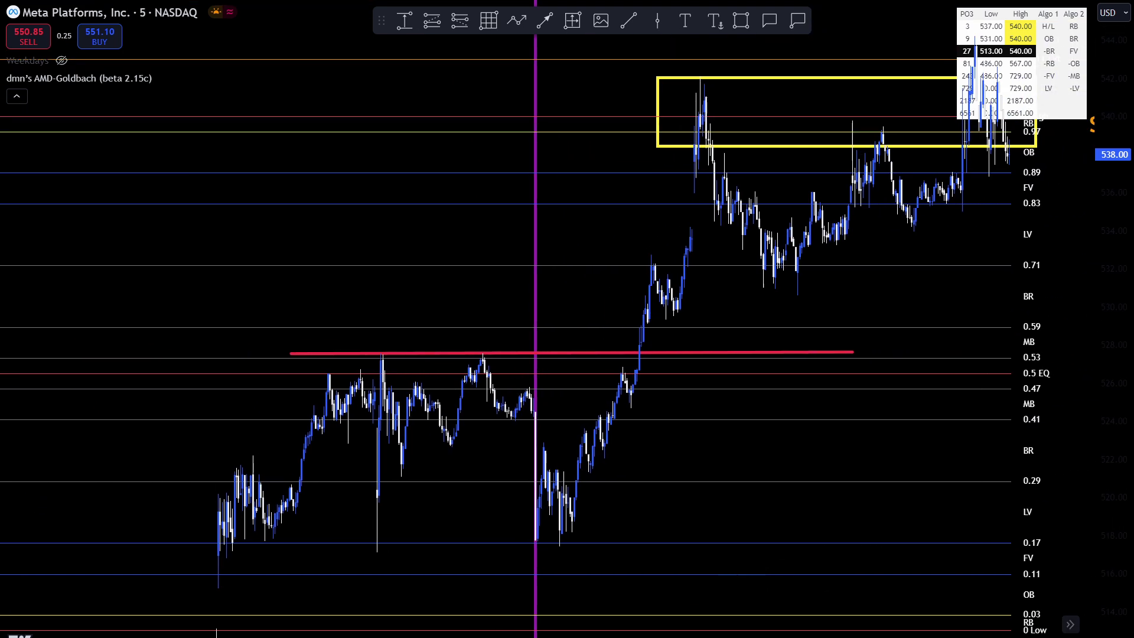
drag(922, 461, 901, 525)
scroll(901, 525, down, 2)
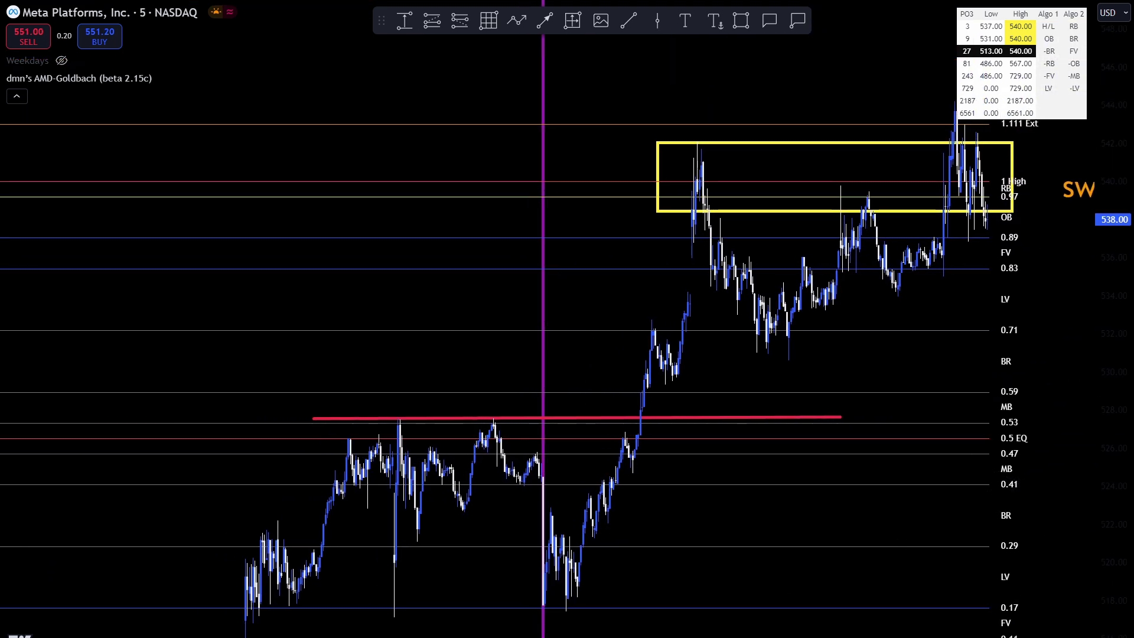
text(15)
key(Return)
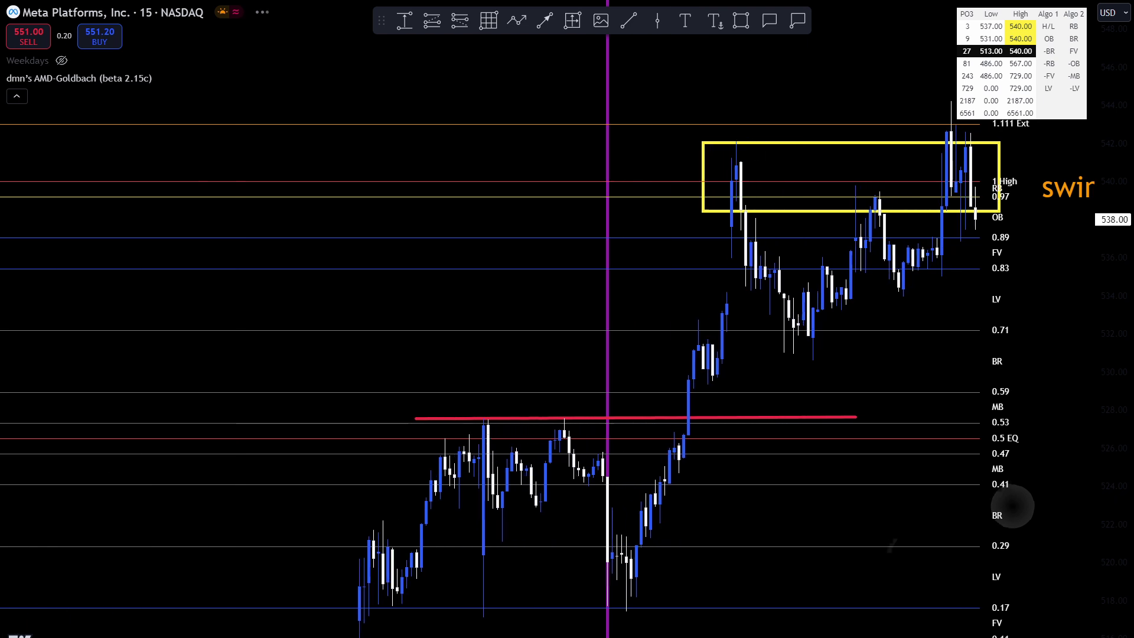
drag(842, 567, 802, 534)
drag(1111, 414, 1111, 490)
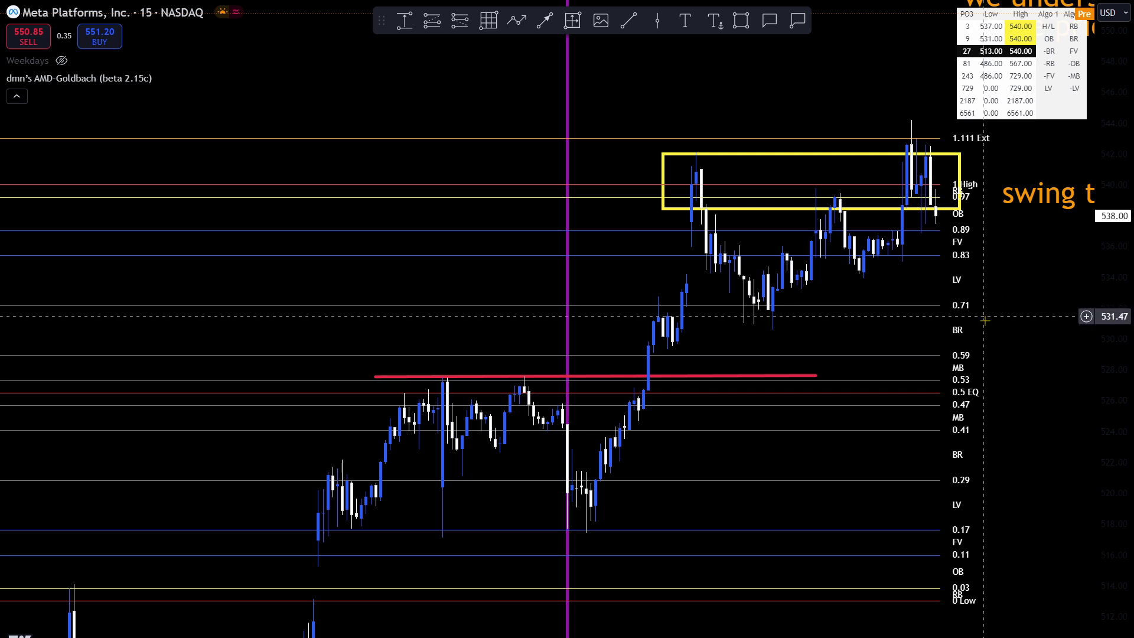
scroll(989, 334, down, 5)
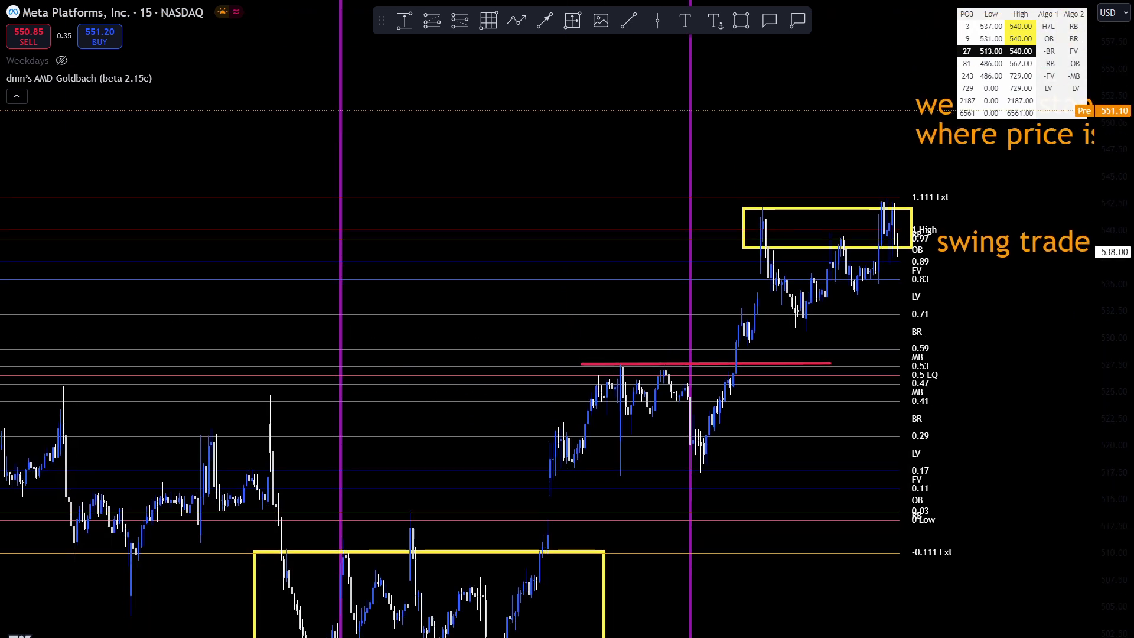
drag(830, 554, 1012, 528)
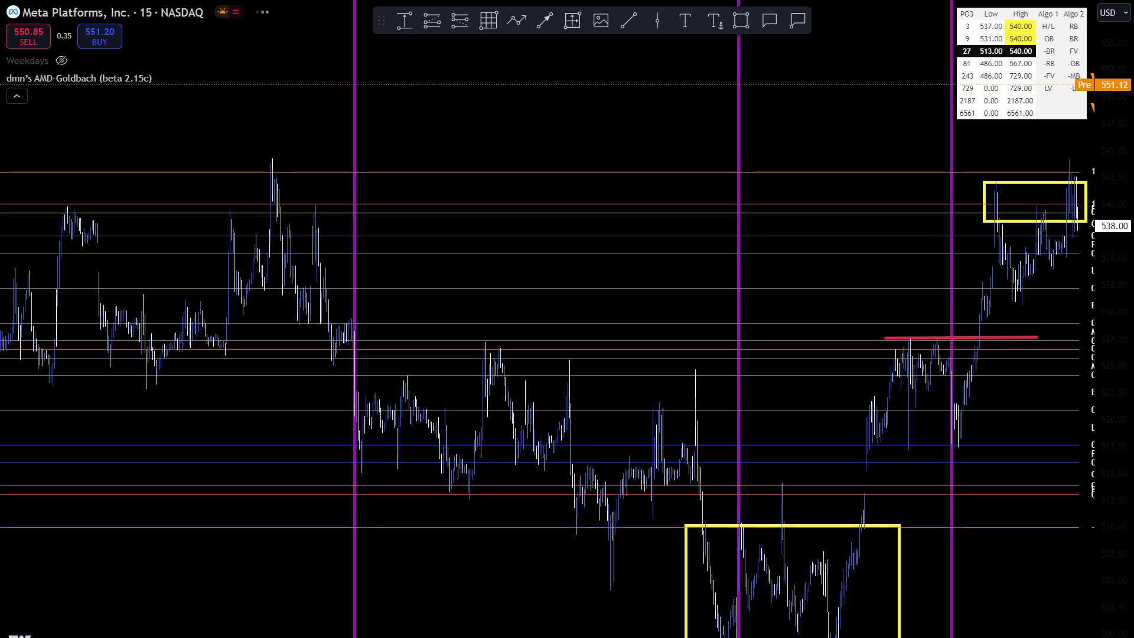
- Switch the chart to the 1-hour interval and frame the rise from the lower yellow rectangle through the red line to the upper rectangle
text(1h)
key(Return)
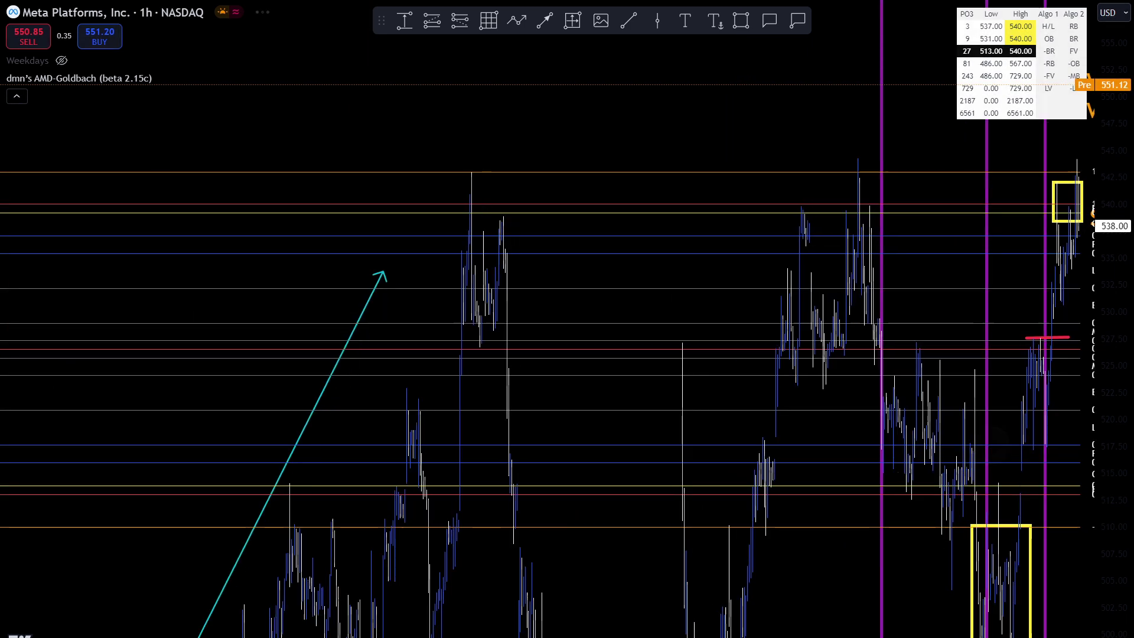
scroll(567, 319, right, 7)
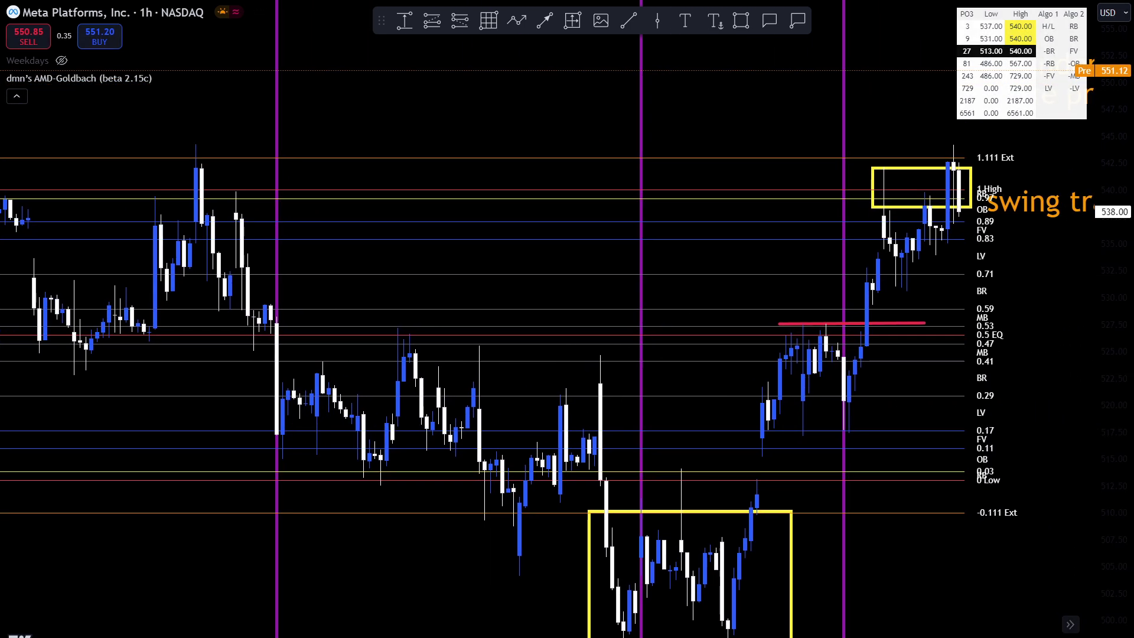
scroll(994, 544, up, 3)
drag(995, 544, 892, 595)
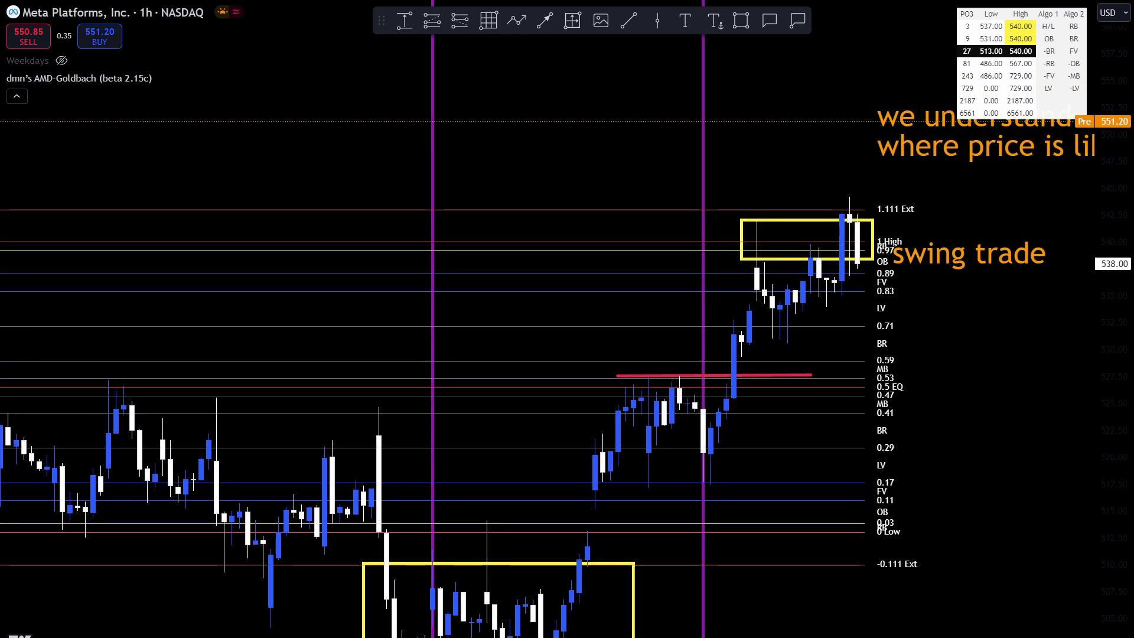
drag(1110, 535, 1110, 495)
scroll(962, 596, up, 2)
drag(890, 587, 1004, 554)
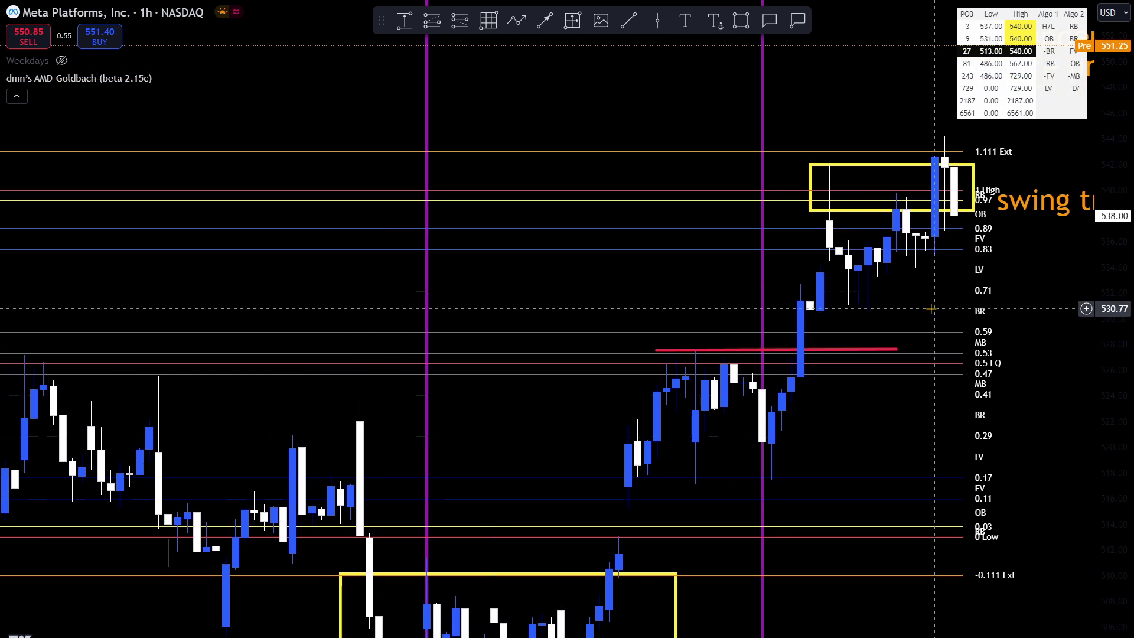
scroll(860, 304, up, 3)
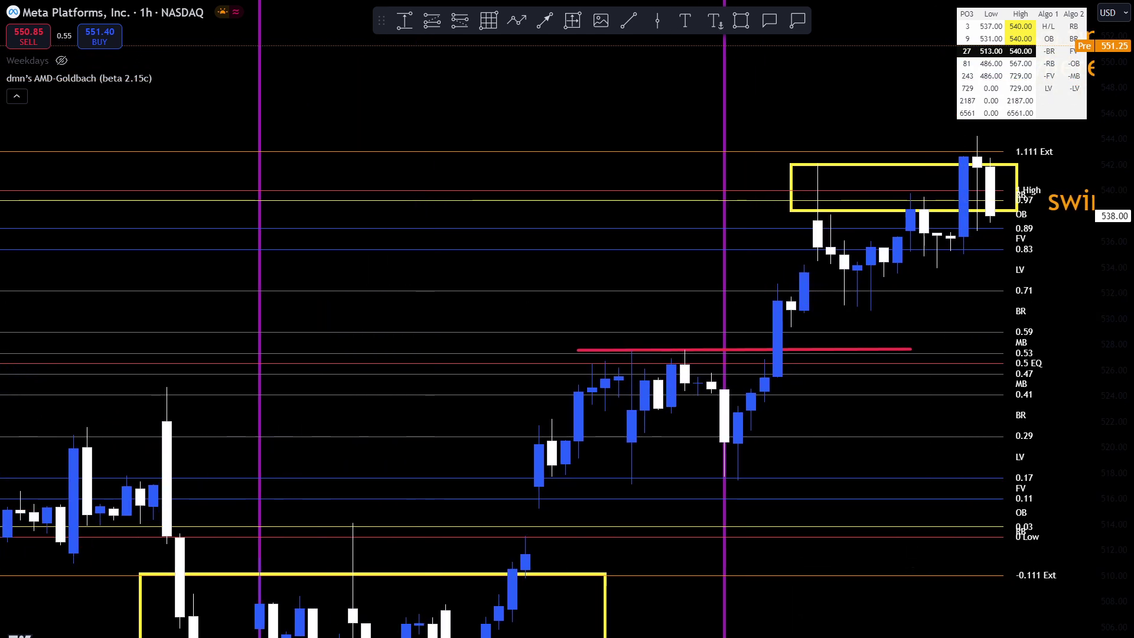
drag(892, 393, 794, 371)
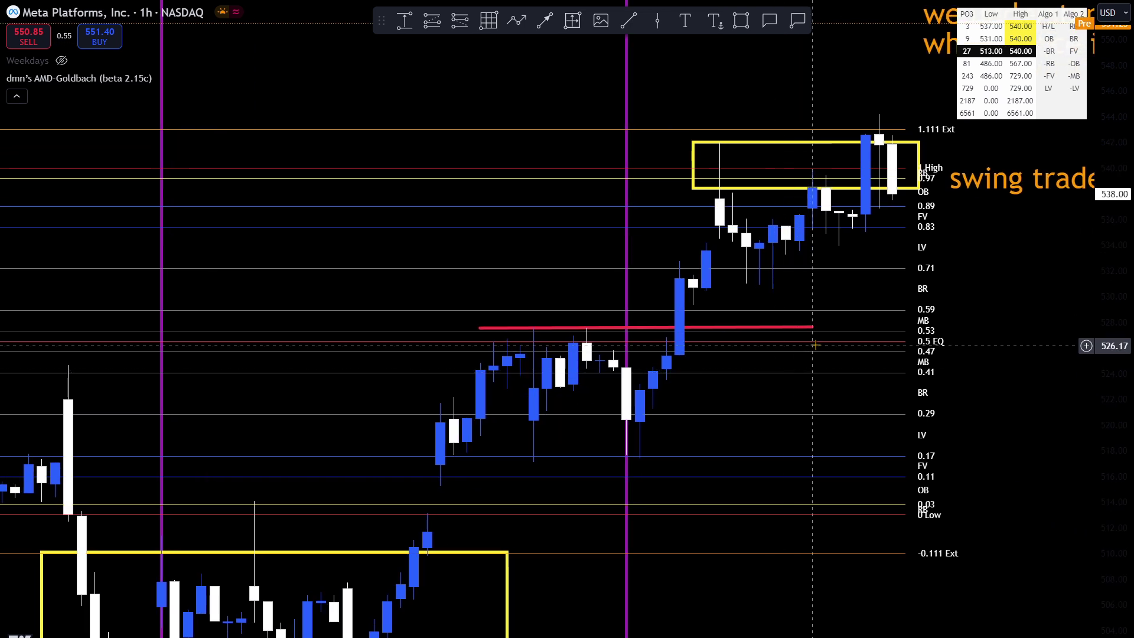
drag(845, 317, 822, 342)
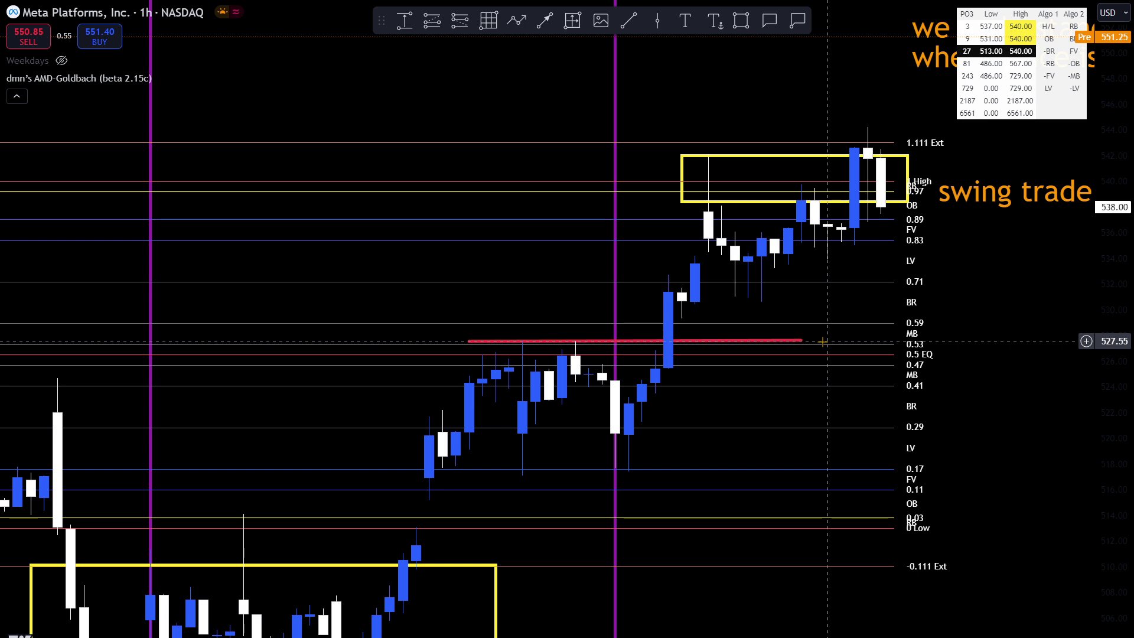
- Switch the chart to the 30-minute interval and examine the latest week's candles against the red line, Goldbach levels and upper yellow rectangle
text(30)
key(Return)
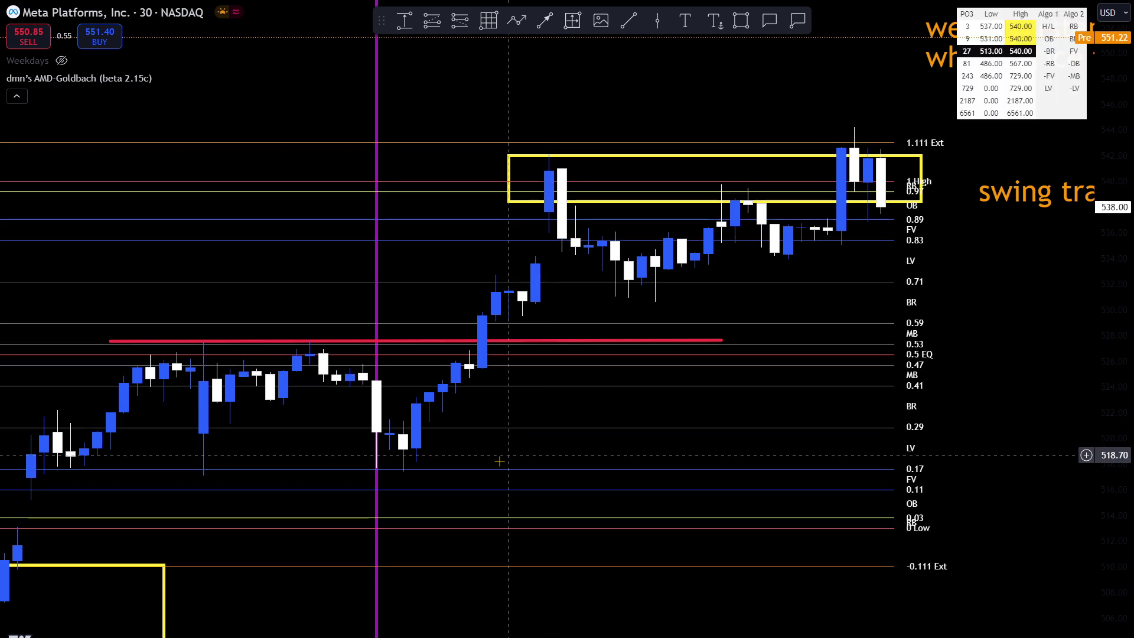
drag(471, 494, 615, 491)
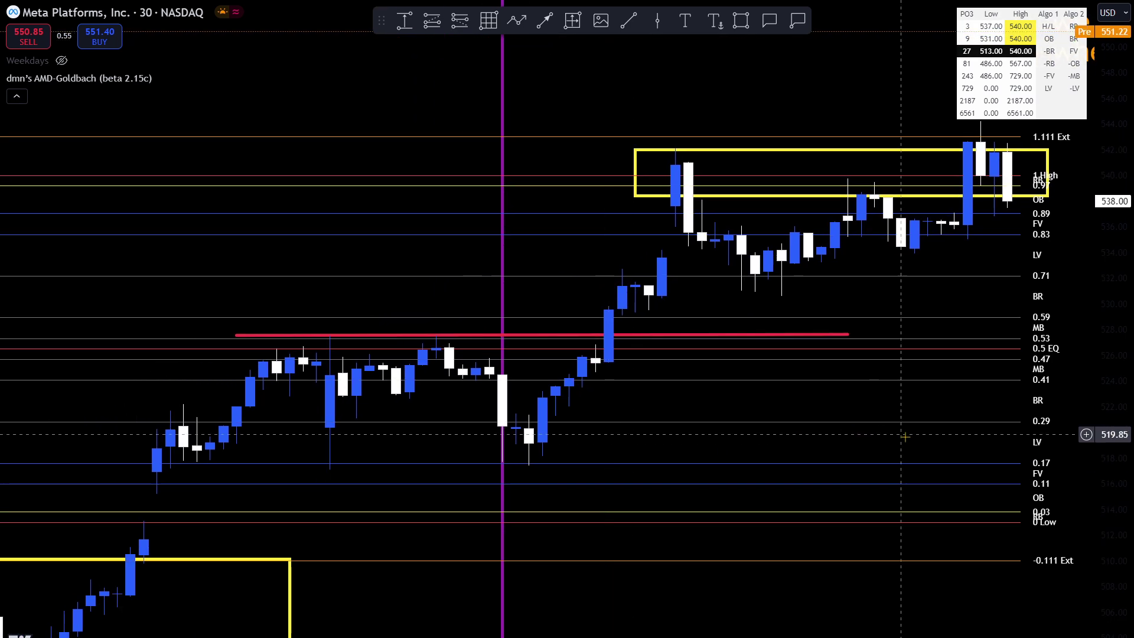
drag(1130, 496, 1128, 376)
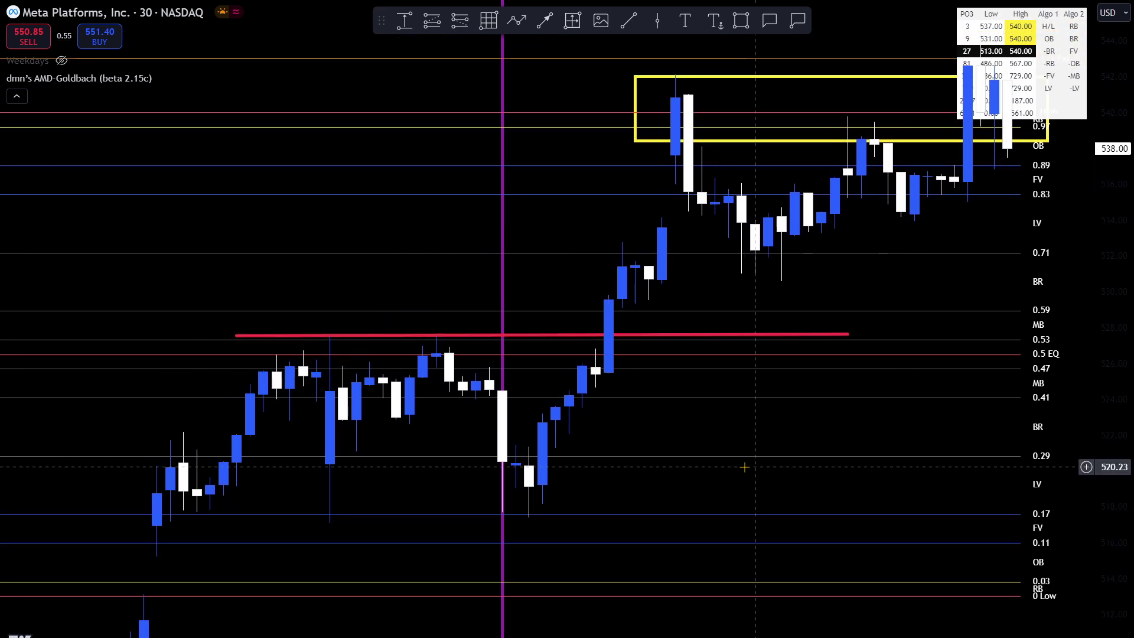
drag(731, 453, 715, 396)
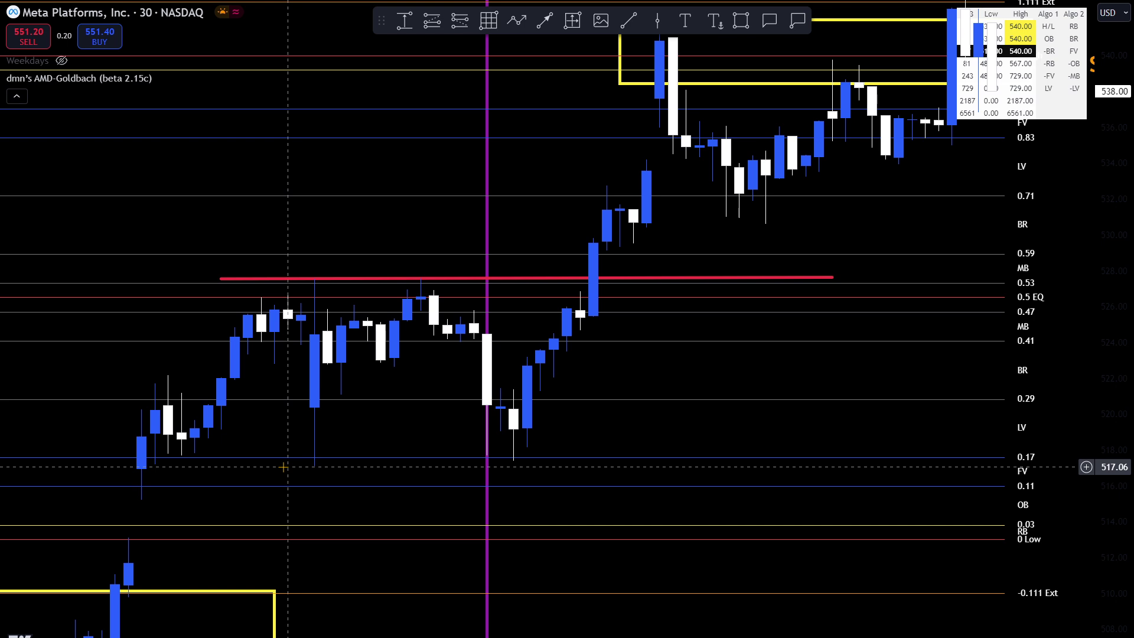
drag(897, 216, 594, 251)
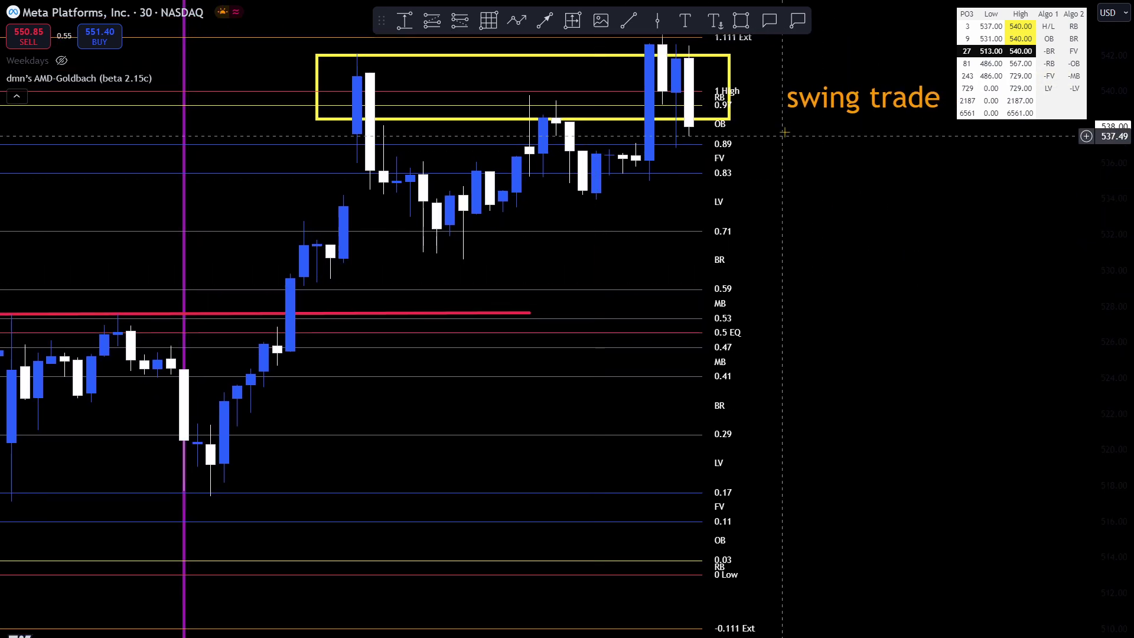
- Move the "swing trade" text down to about the 0.71 Goldbach level beside the latest candles, keeping the last two week-start lines in view
drag(831, 106, 818, 232)
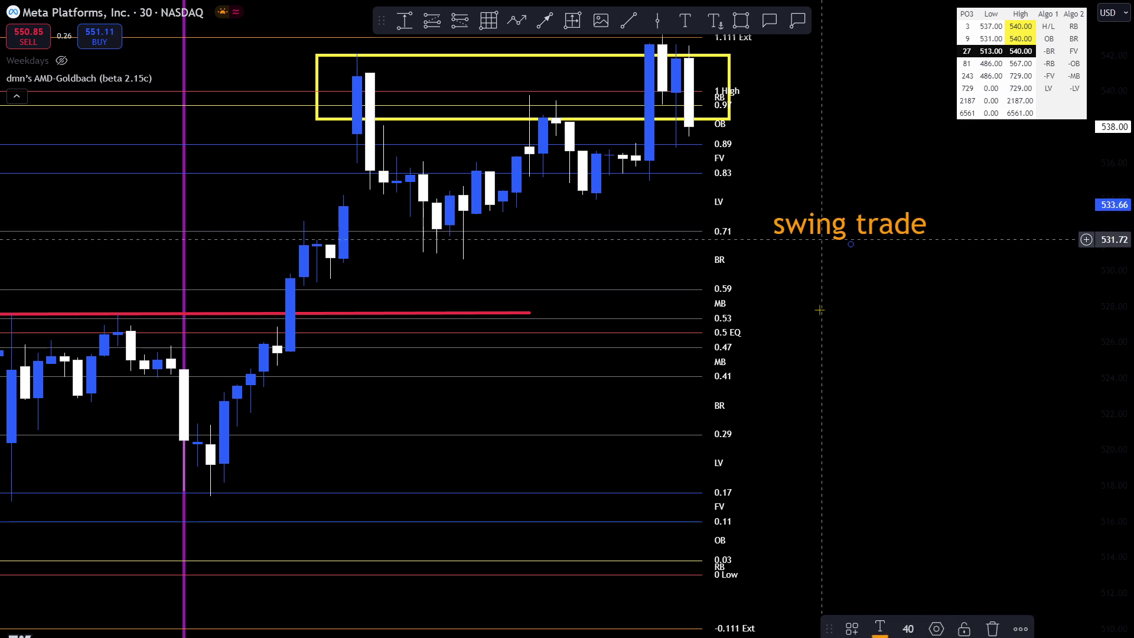
drag(919, 351, 997, 329)
scroll(997, 328, down, 4)
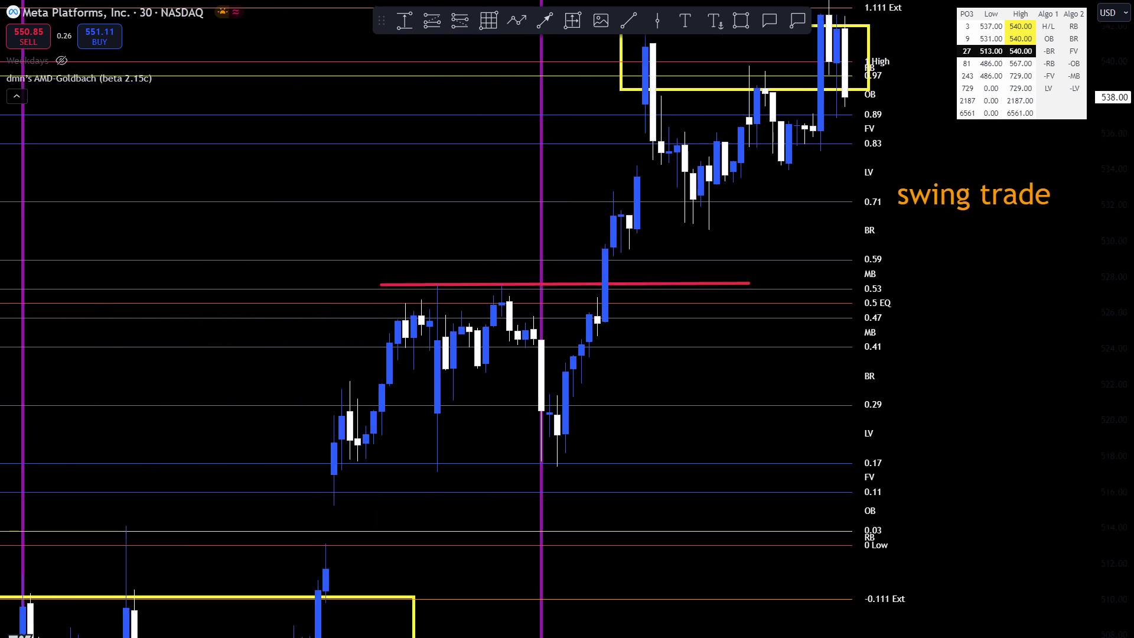
drag(1113, 319, 1113, 460)
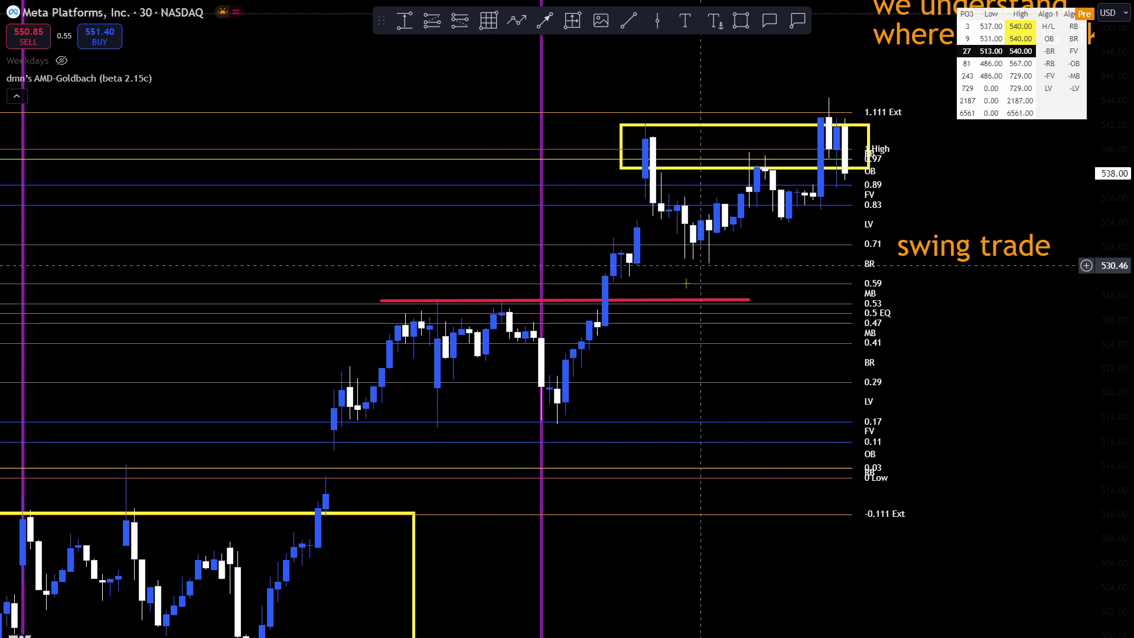
click(875, 426)
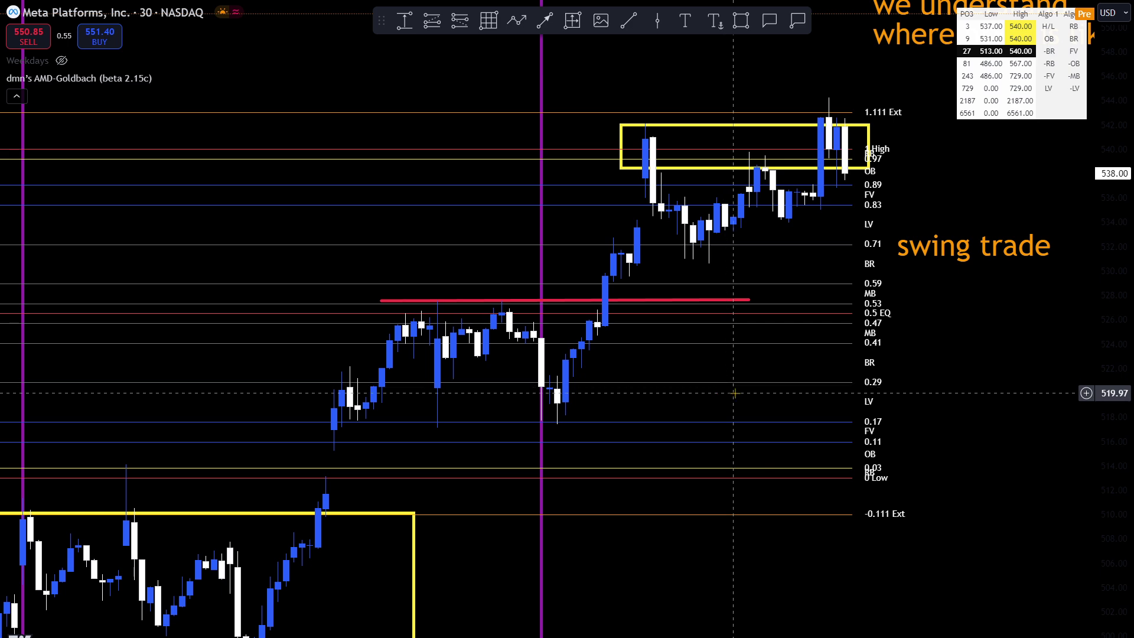
- Switch the chart to the 4-hour interval and draw a path arrow from the 0.17 Goldbach level up toward 0.29, ending just before the gap up
drag(1113, 513, 1113, 313)
drag(1003, 313, 1011, 347)
drag(1113, 348, 1113, 422)
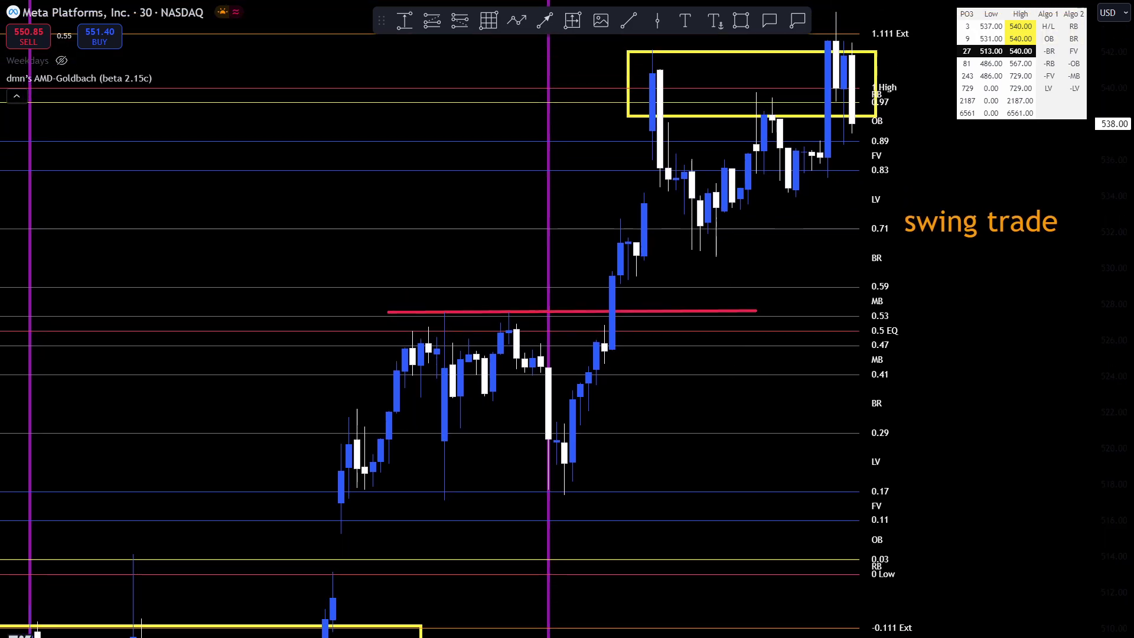
click(517, 22)
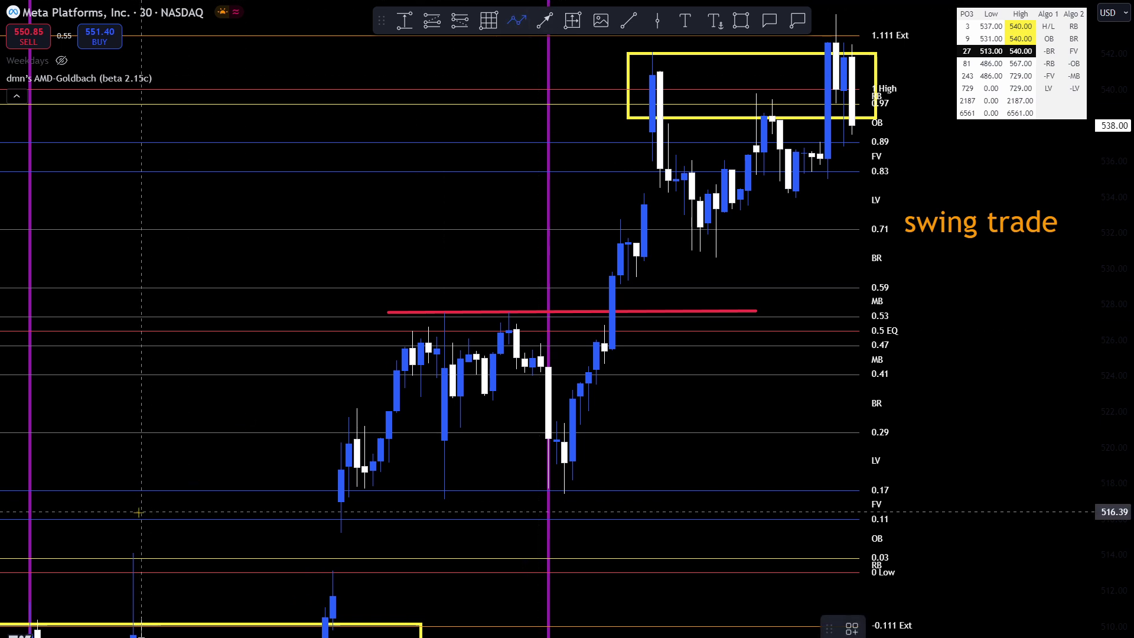
click(109, 525)
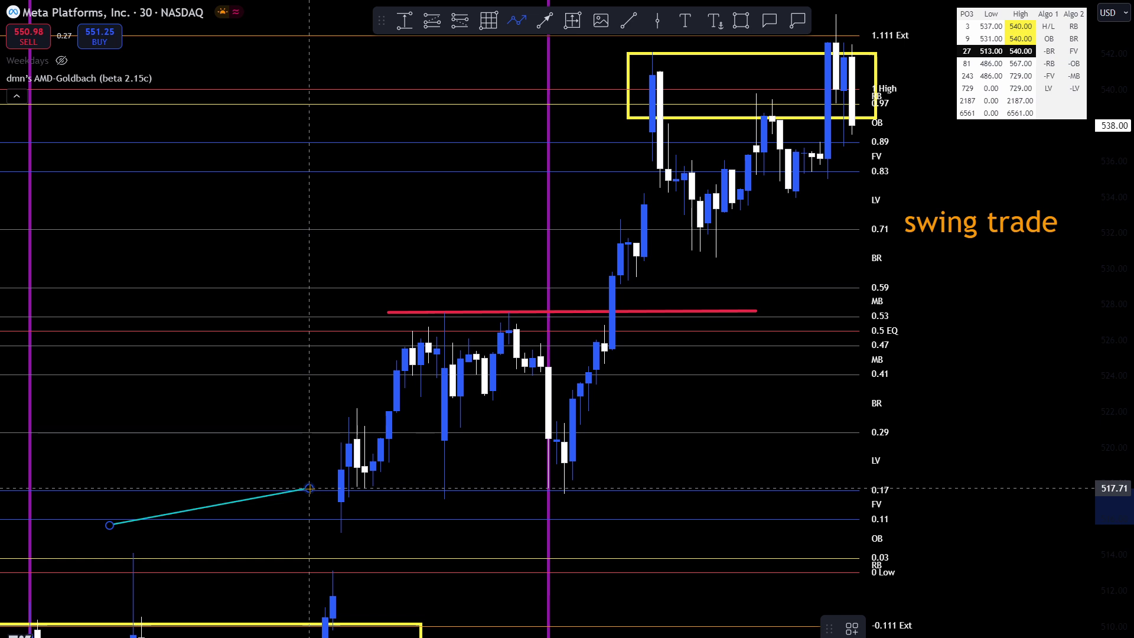
text(4H)
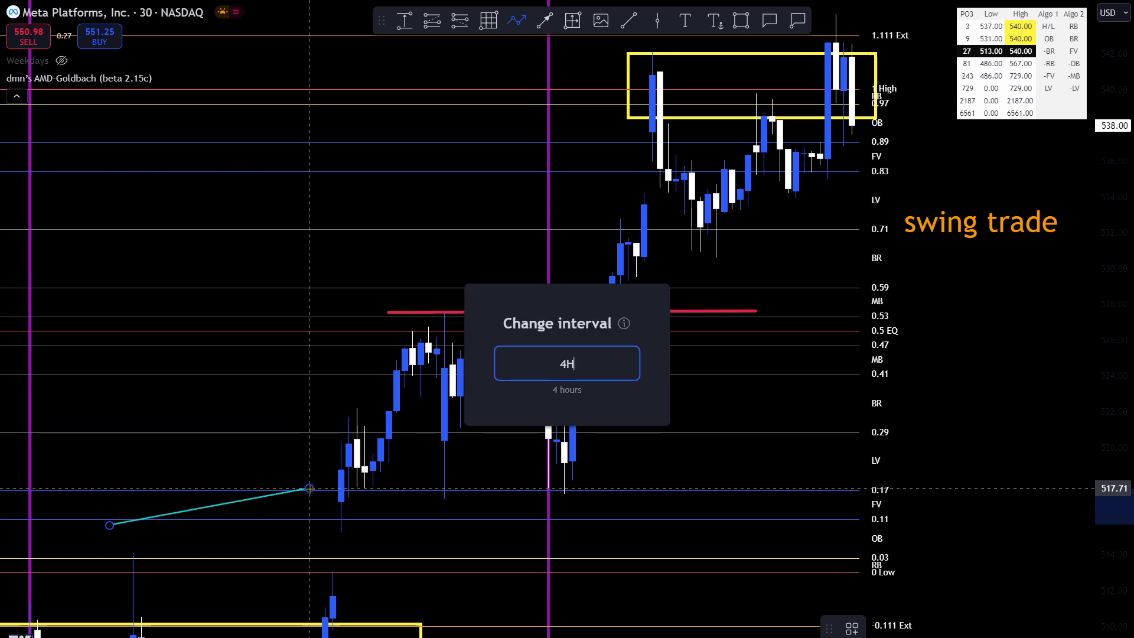
key(Return)
scroll(302, 488, up, 6)
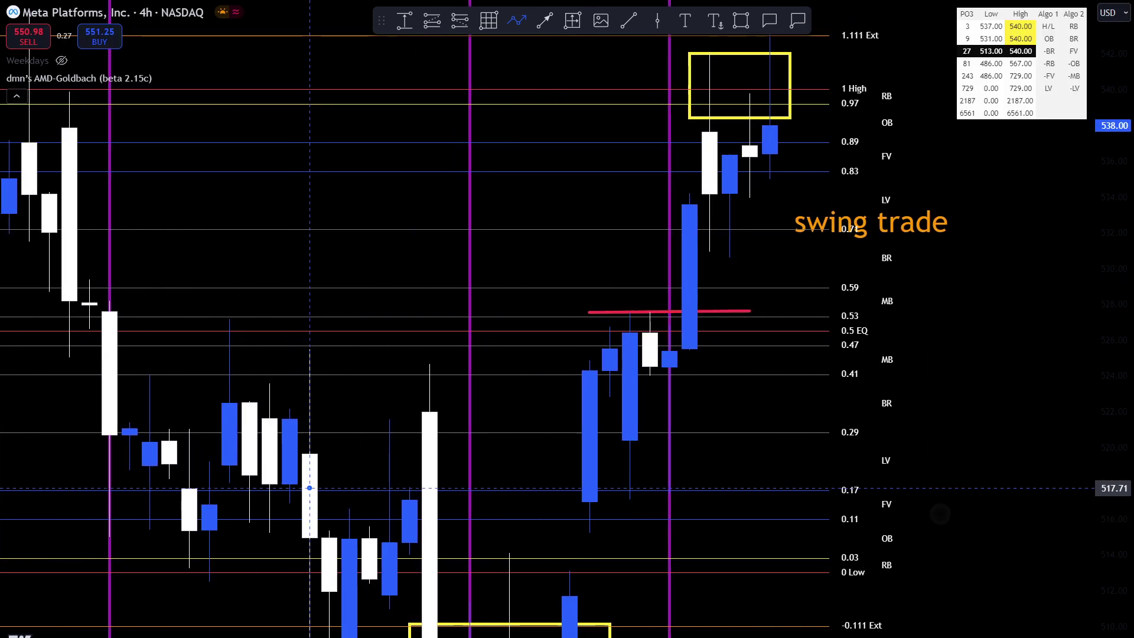
drag(1110, 463, 1110, 598)
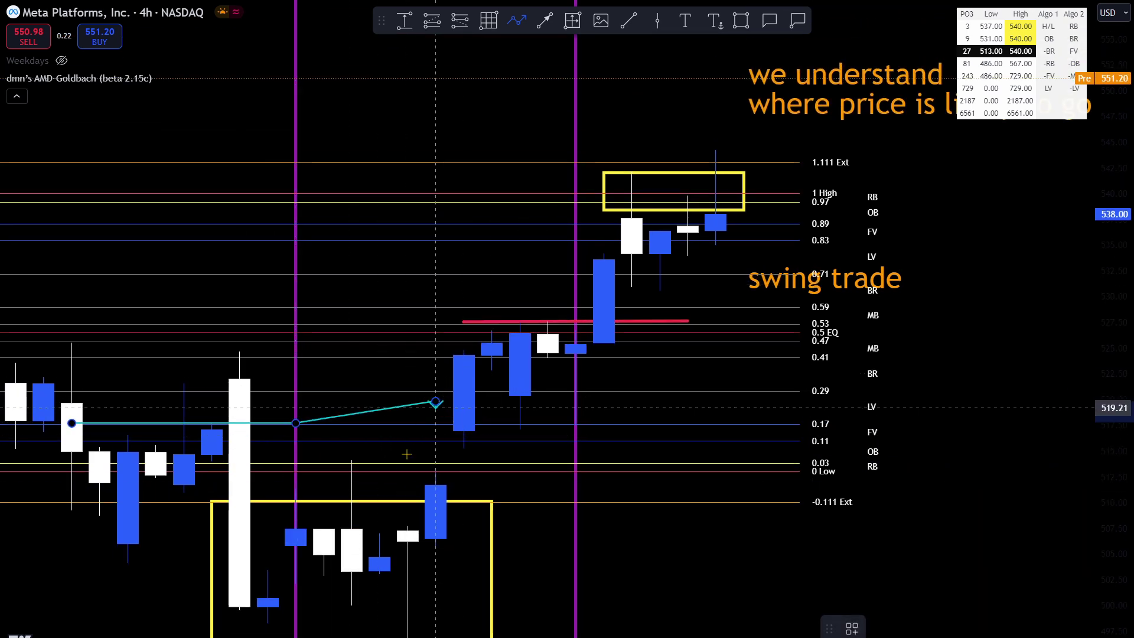
click(435, 401)
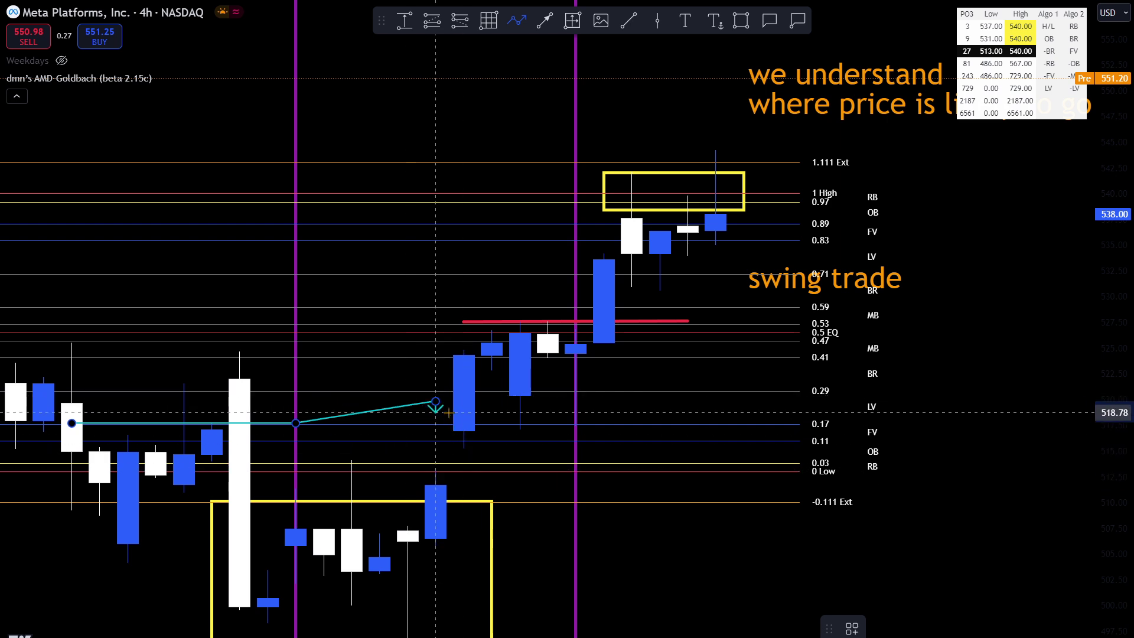
click(435, 402)
click(663, 432)
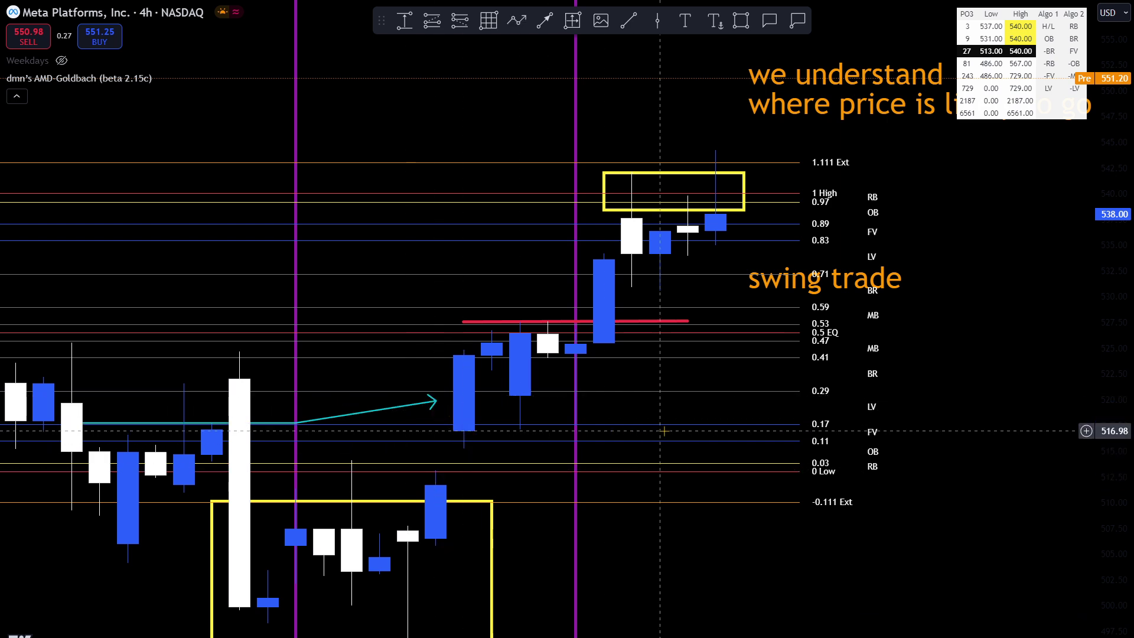
- Switch the chart to the 1-hour interval and bring the path arrow, red line and upper yellow rectangle into view together
text(1H)
key(Return)
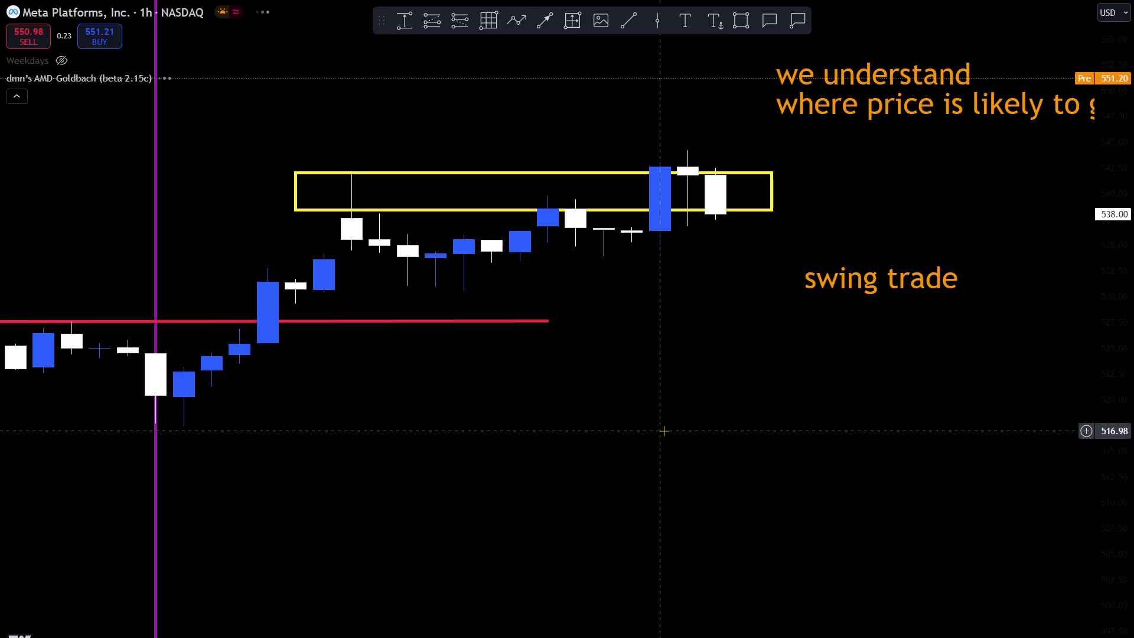
scroll(652, 425, down, 5)
drag(651, 425, 965, 458)
drag(1113, 413, 1113, 273)
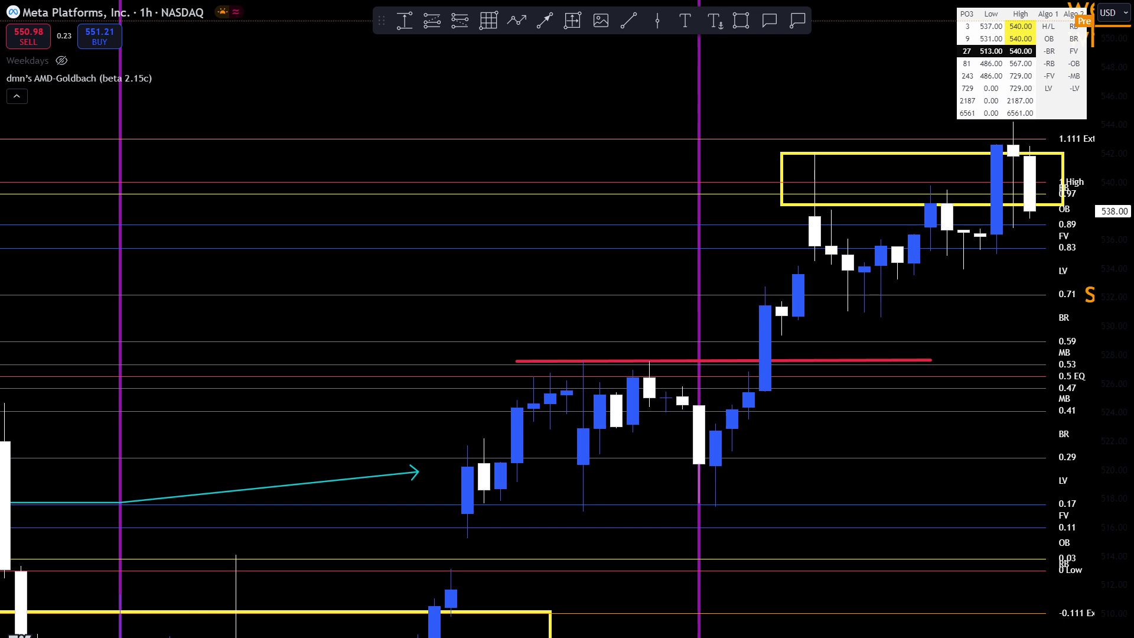
- Switch the chart to the 17-minute interval and bring the candles around the latest week-start line and the red line into view
text(17)
key(Return)
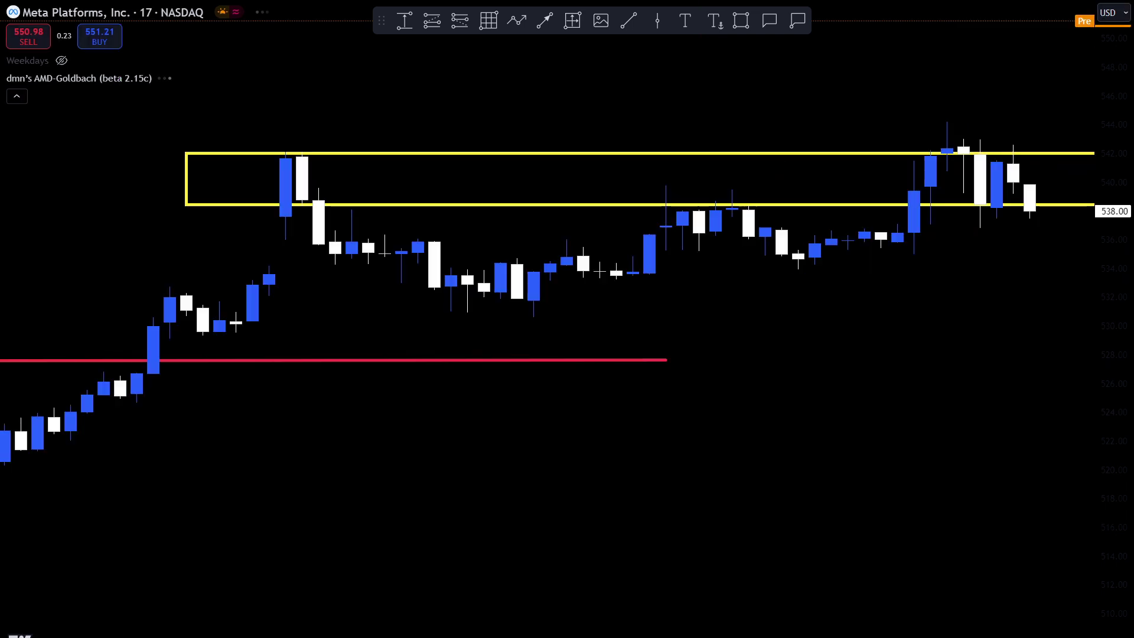
scroll(768, 318, down, 5)
drag(649, 414, 1031, 316)
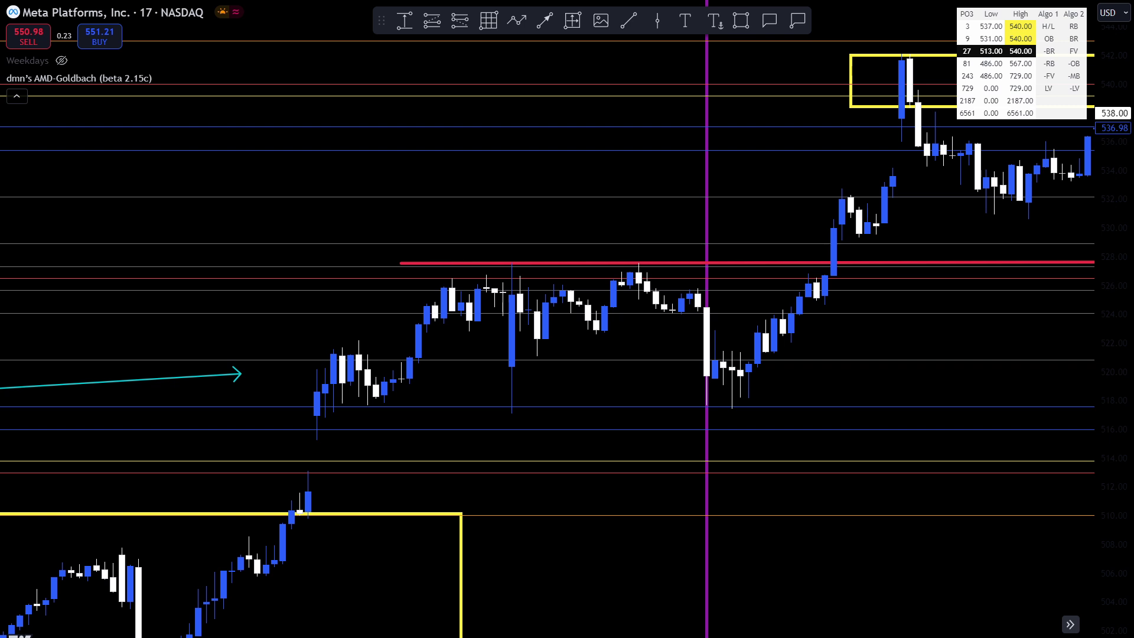
drag(700, 441, 646, 496)
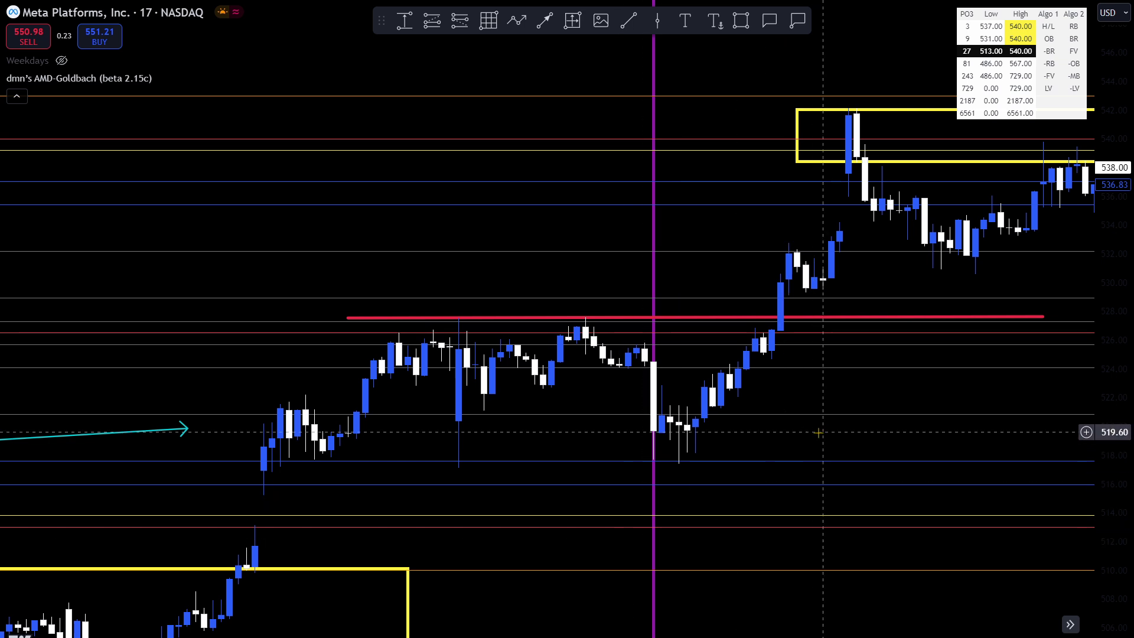
- Set the AMD-Goldbach indicator's PO3 Number to 9 and its DR Shift to -1
scroll(818, 432, down, 3)
drag(862, 524, 630, 534)
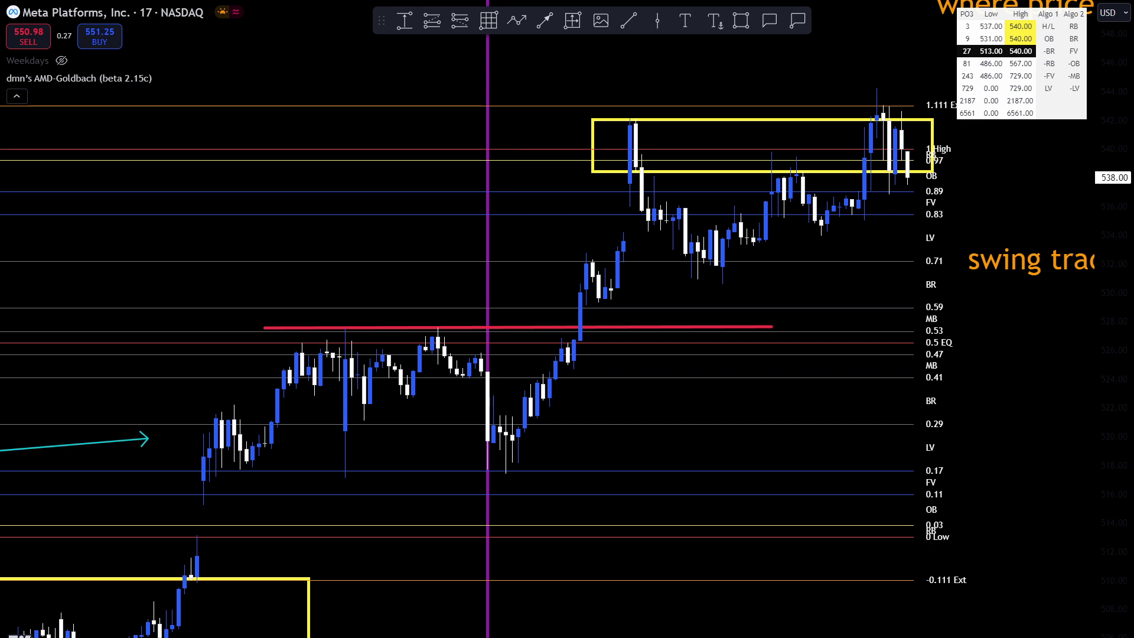
double_click(1032, 95)
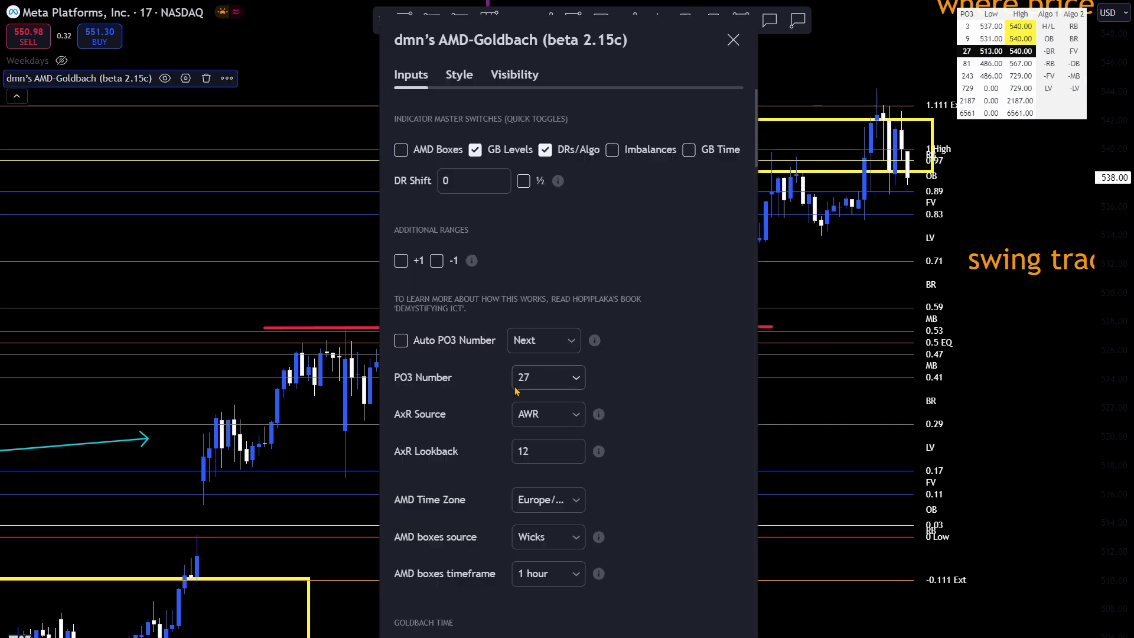
click(516, 385)
click(539, 431)
key(Return)
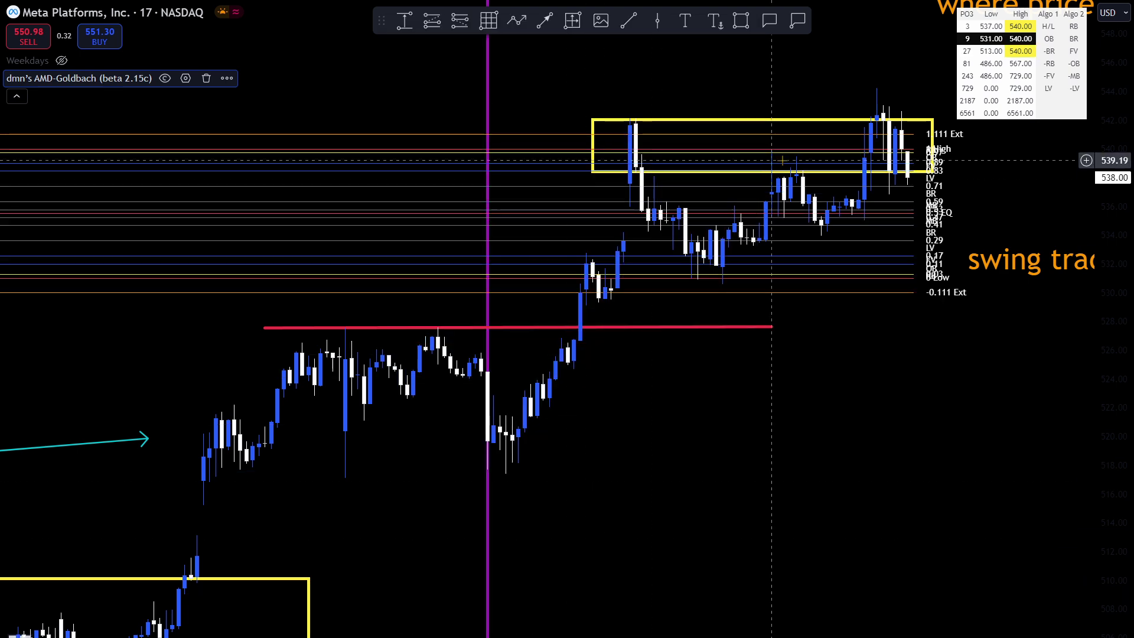
double_click(808, 294)
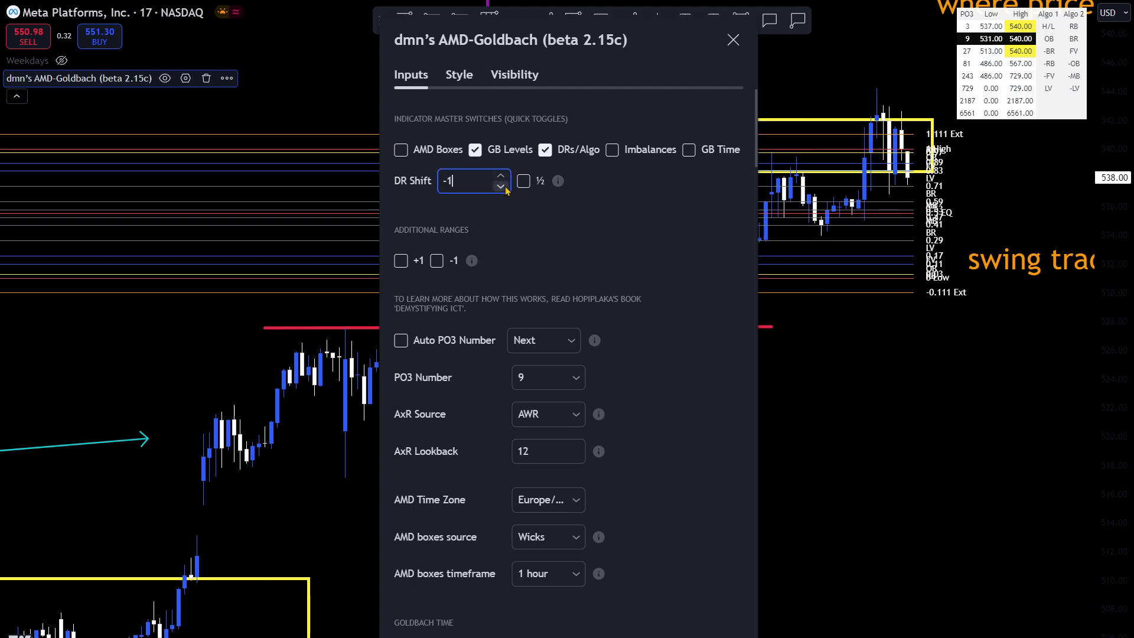
key(Return)
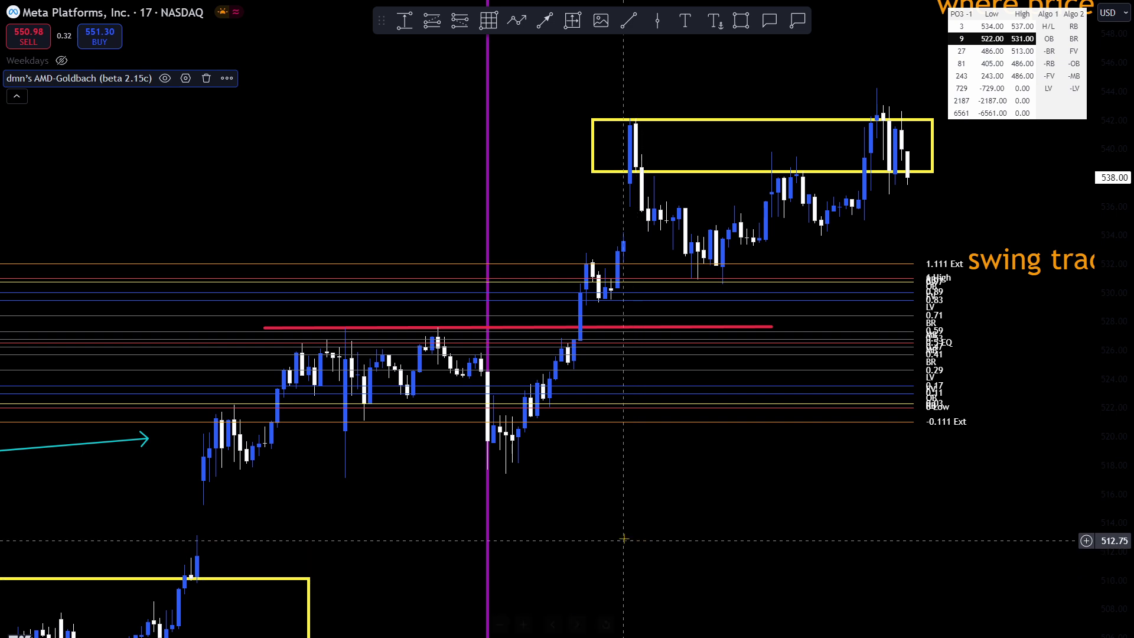
- Switch the chart to the 3-minute interval and bring the red line and the latest week-start line into view
drag(654, 542, 749, 567)
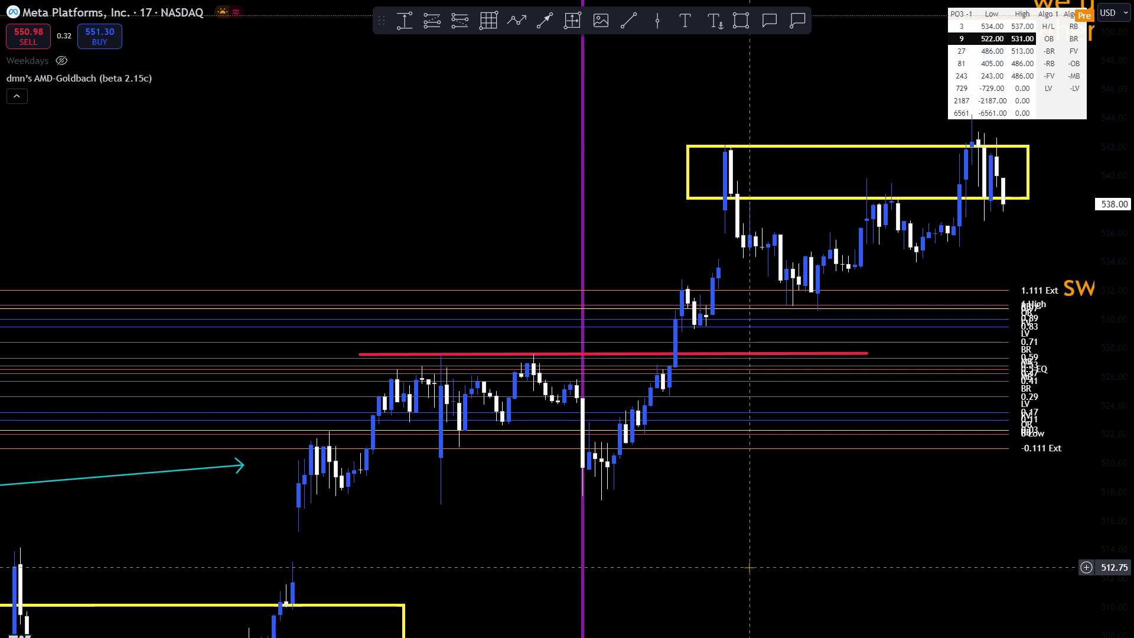
scroll(749, 568, up, 5)
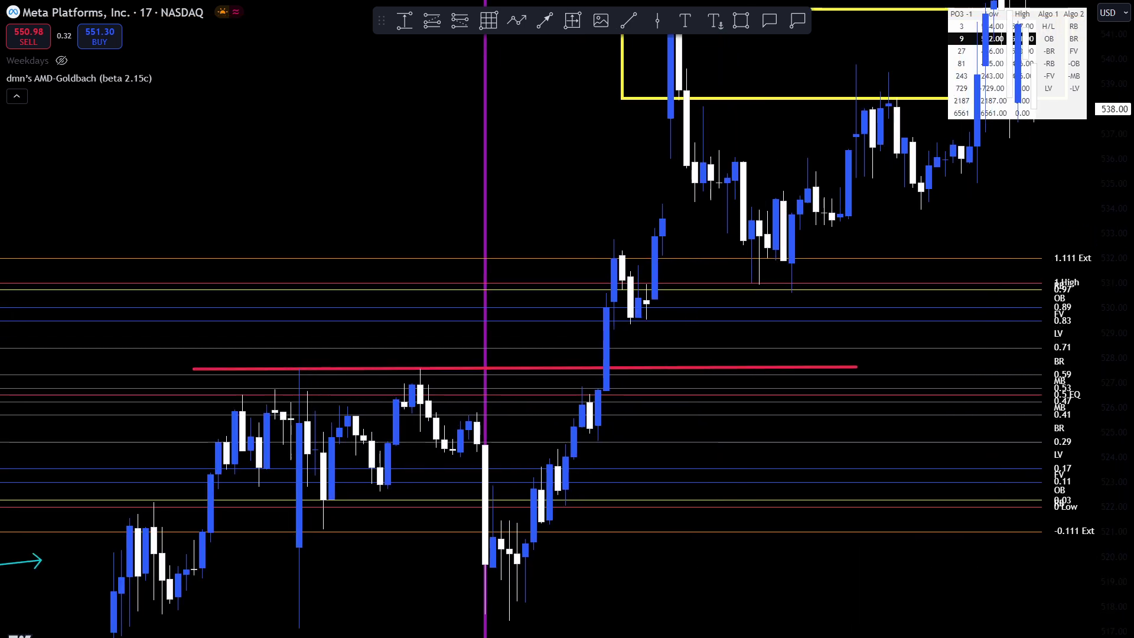
text(1)
key(Return)
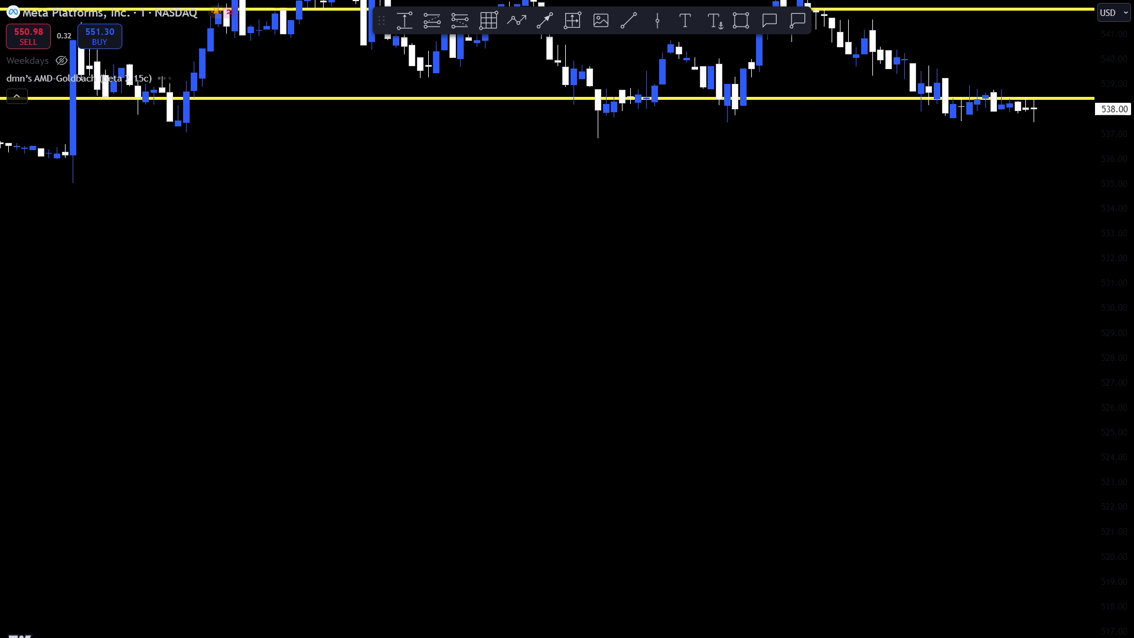
text(3)
key(Return)
scroll(567, 319, down, 5)
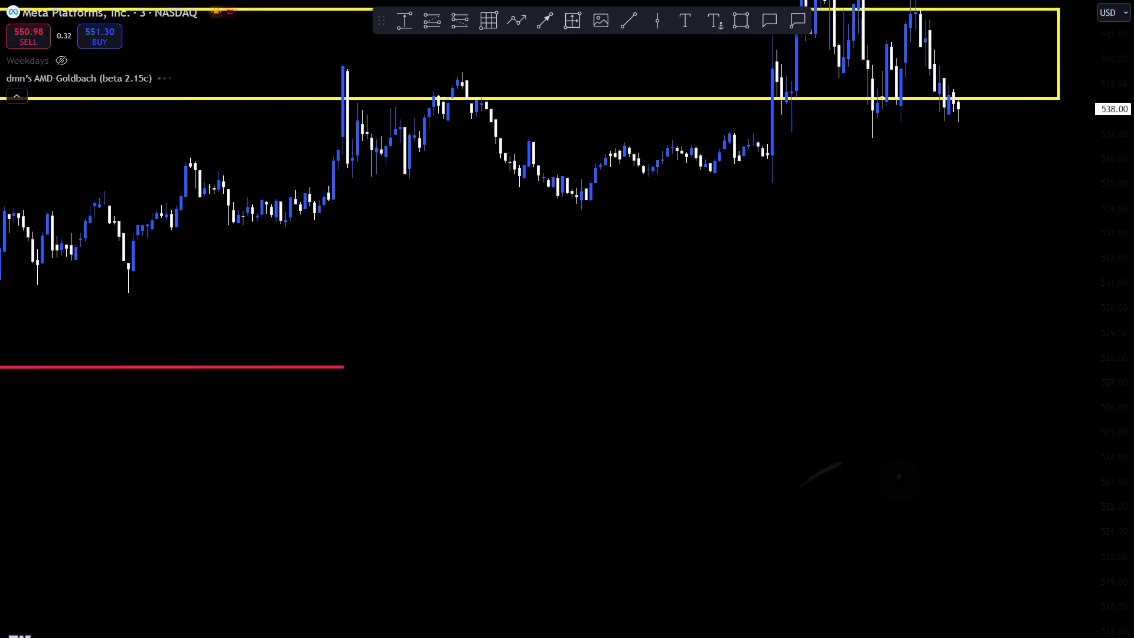
scroll(679, 496, down, 1)
drag(679, 496, 1075, 457)
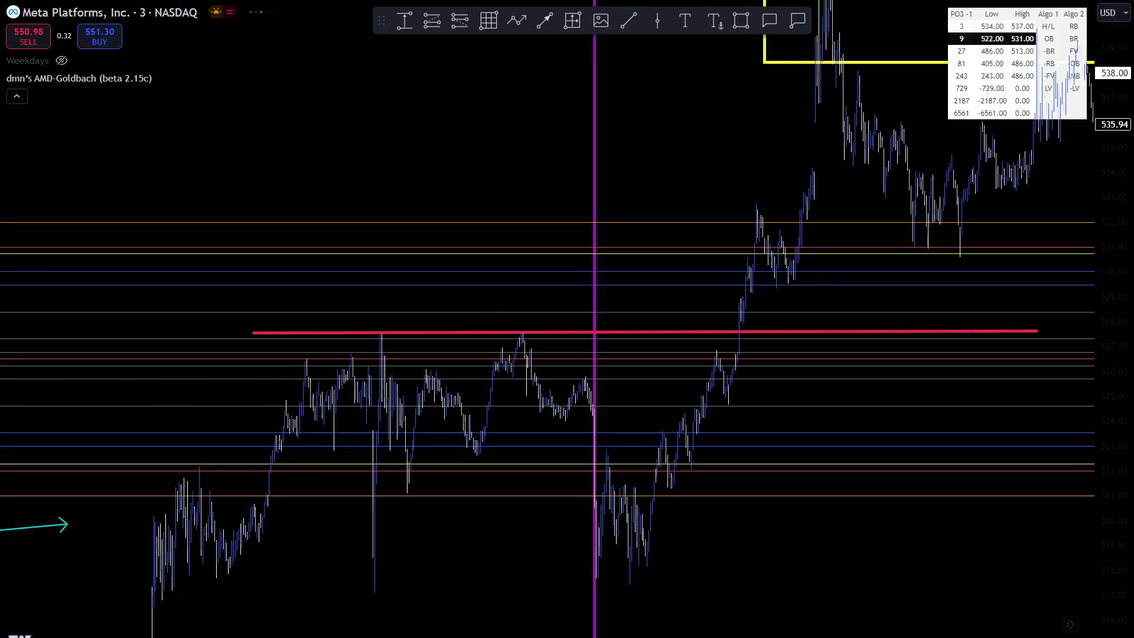
- Enlarge the rally that runs from the latest week-start line up through the red line and past the 1.111 Ext level
scroll(871, 522, up, 5)
drag(1112, 502, 1066, 339)
scroll(689, 512, up, 3)
drag(625, 562, 982, 333)
drag(799, 460, 901, 513)
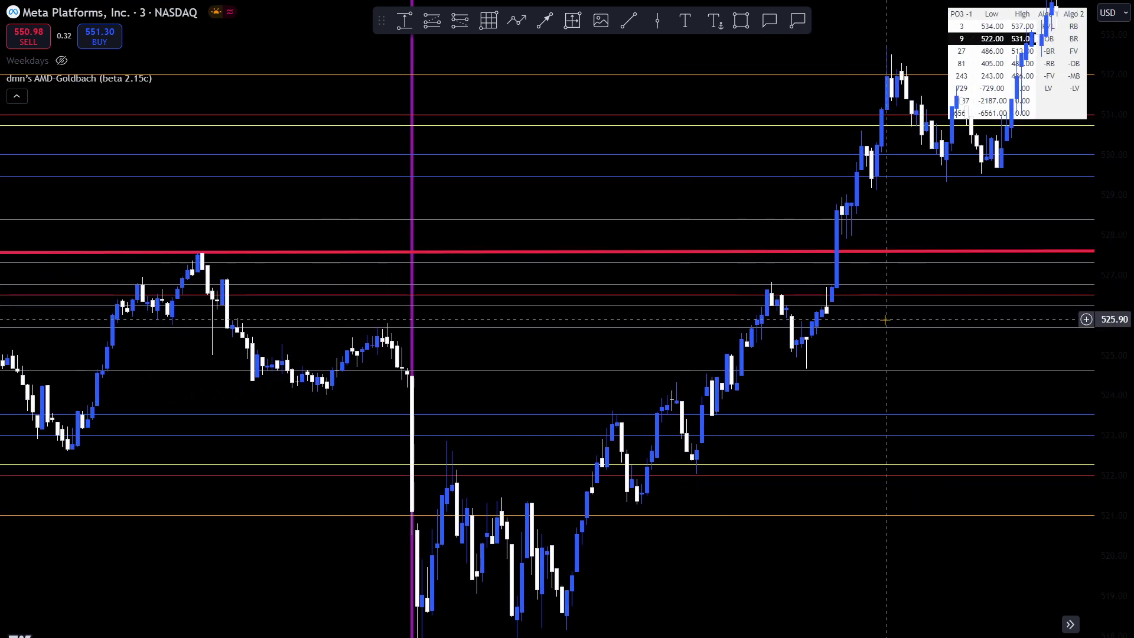
drag(883, 321, 700, 333)
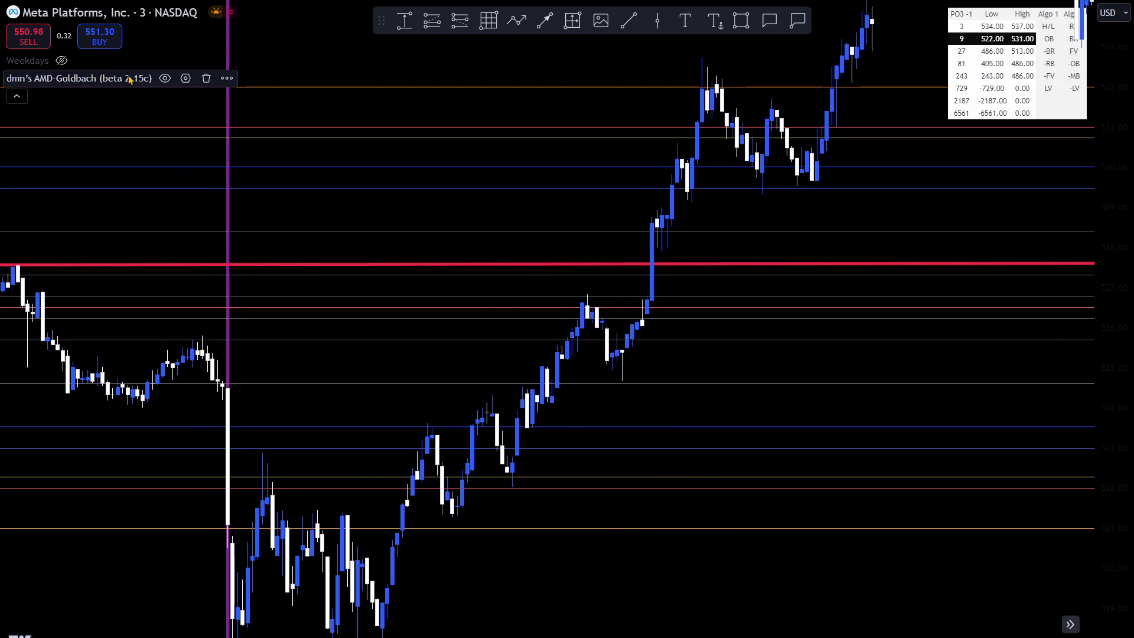
- Show the Weekdays shading to examine Monday's candles after the week-start line, and hide the shading again
click(61, 61)
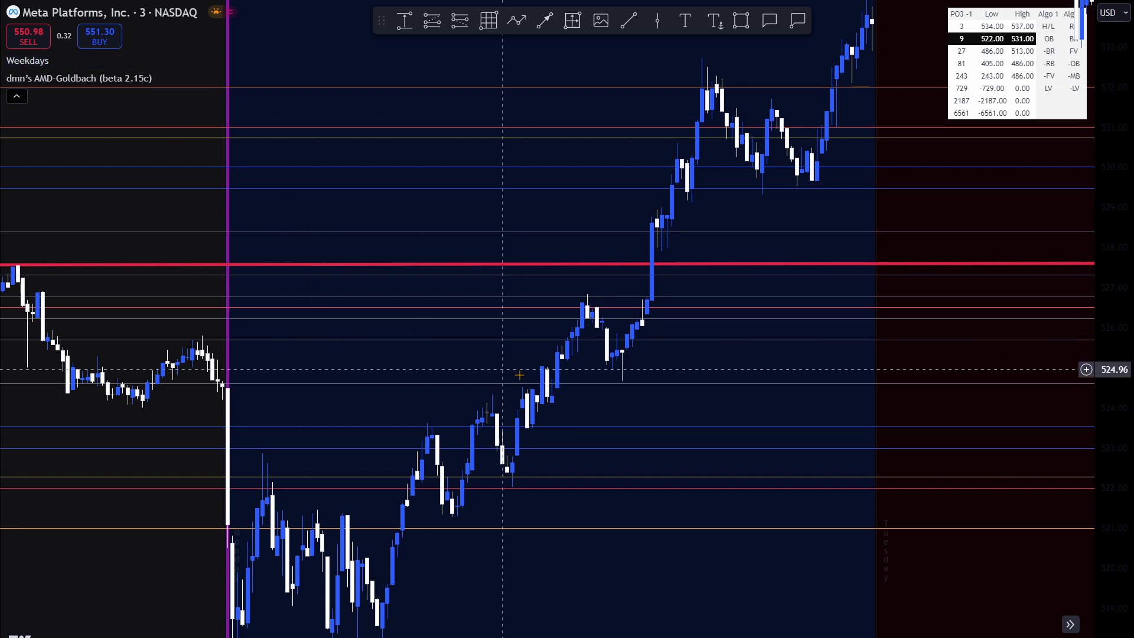
scroll(526, 376, down, 3)
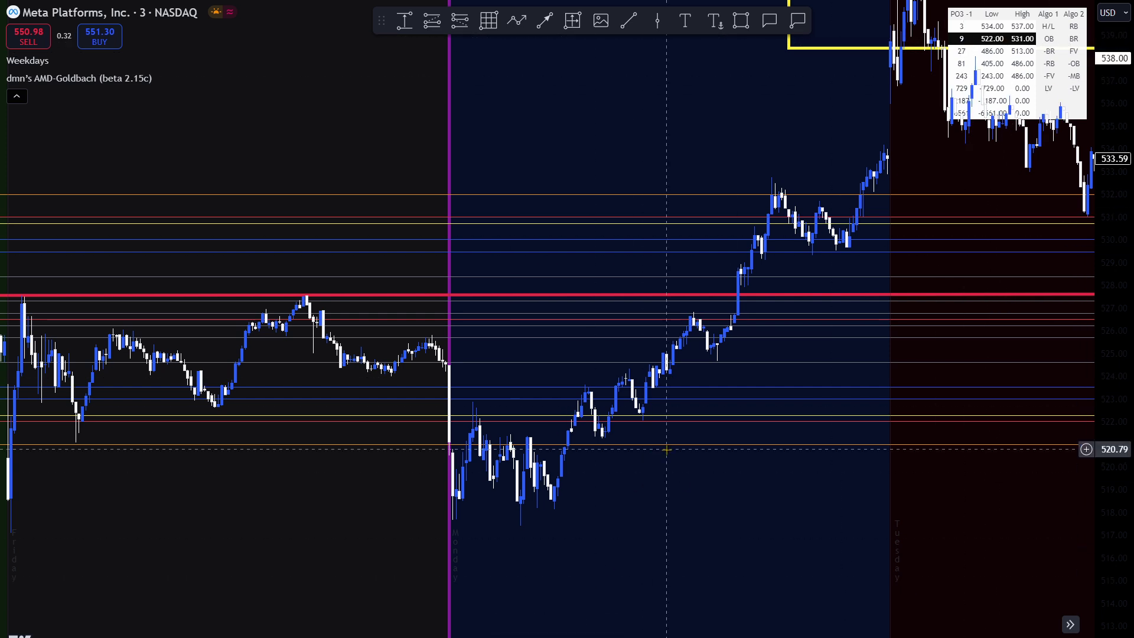
scroll(809, 562, up, 5)
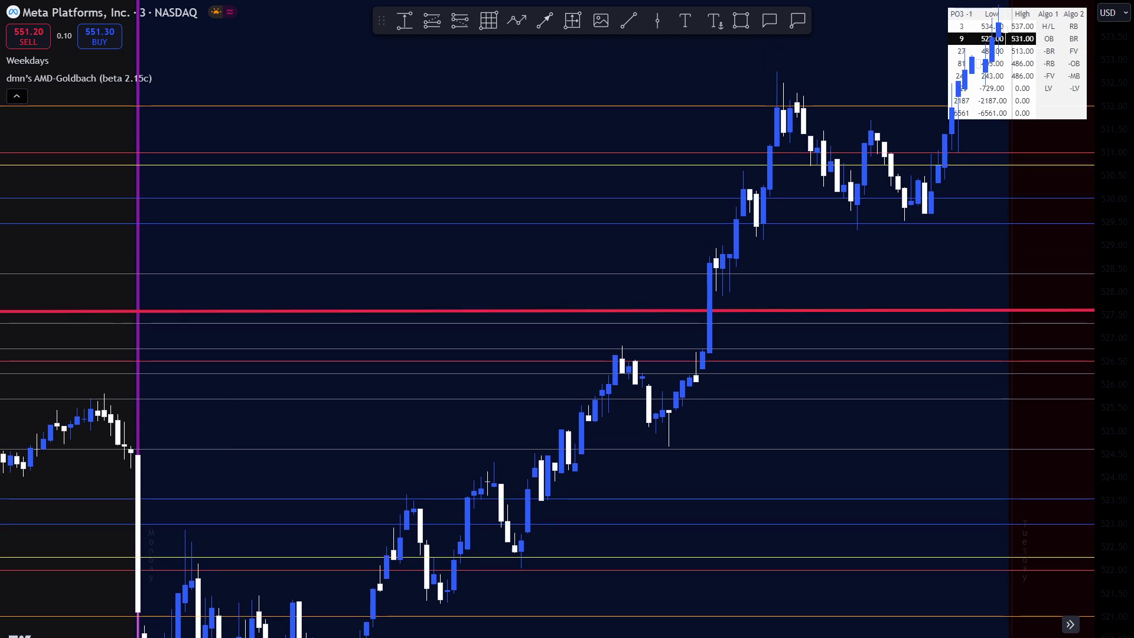
scroll(909, 544, down, 3)
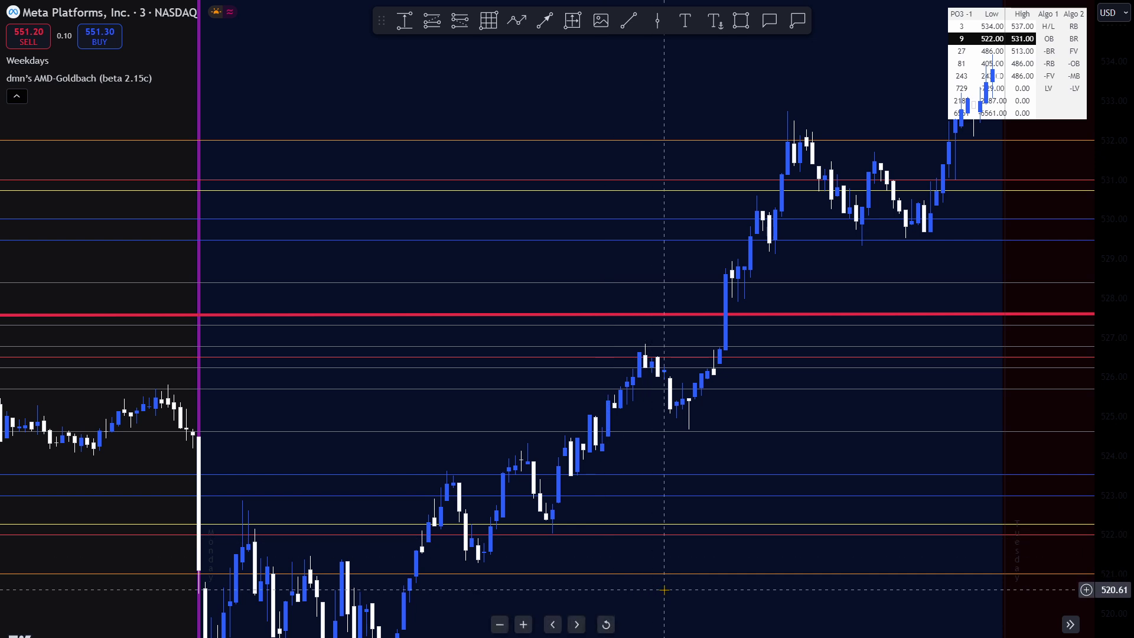
drag(664, 589, 535, 577)
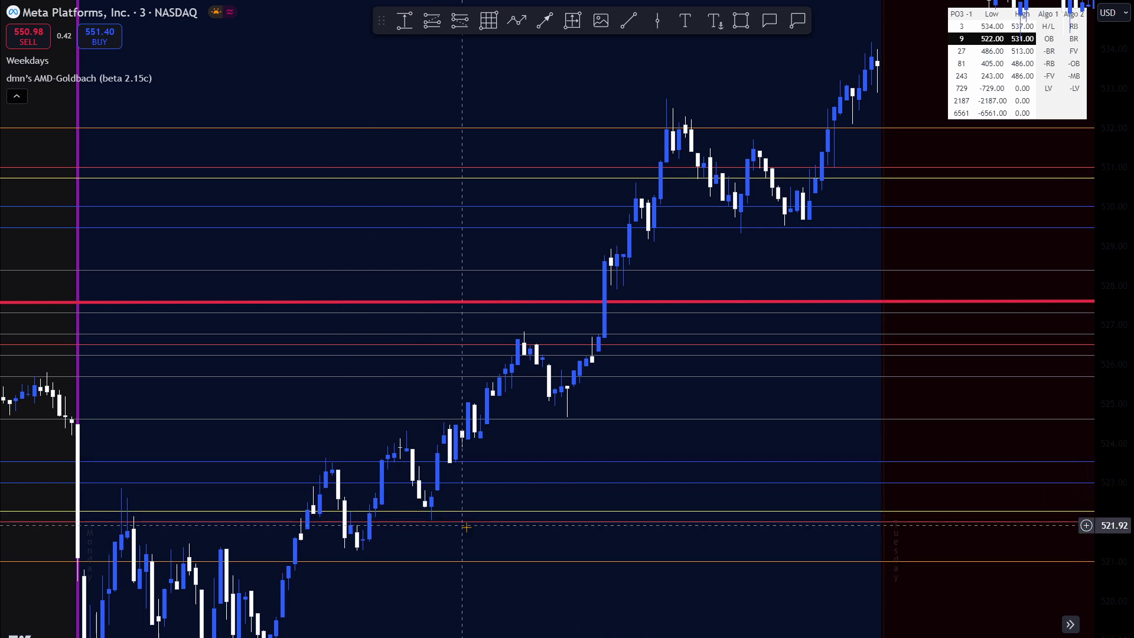
drag(463, 527, 499, 486)
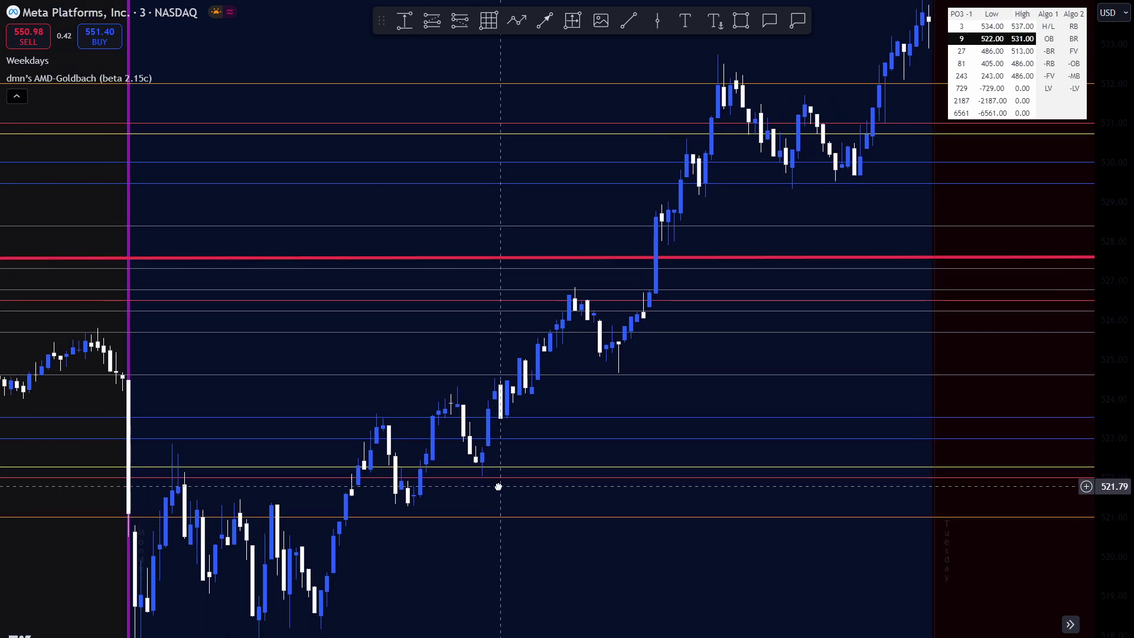
click(62, 61)
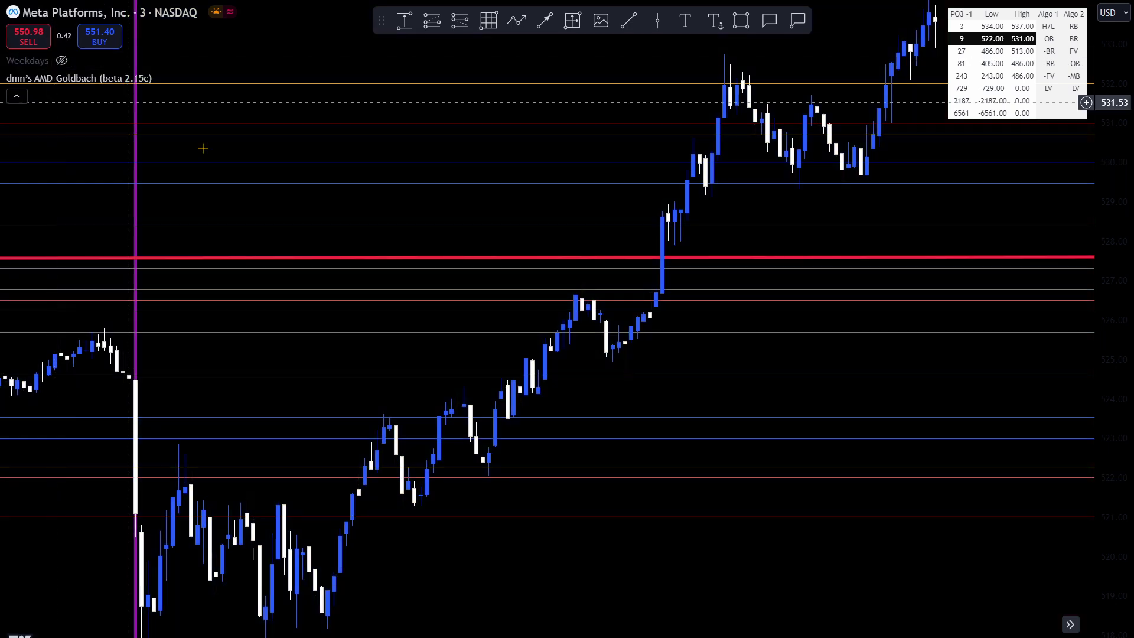
- Draw a yellow rectangle over the rally's first pullback, from about 522.18 down to about 521.2
drag(1114, 378, 1114, 284)
drag(747, 578, 840, 530)
scroll(838, 514, up, 3)
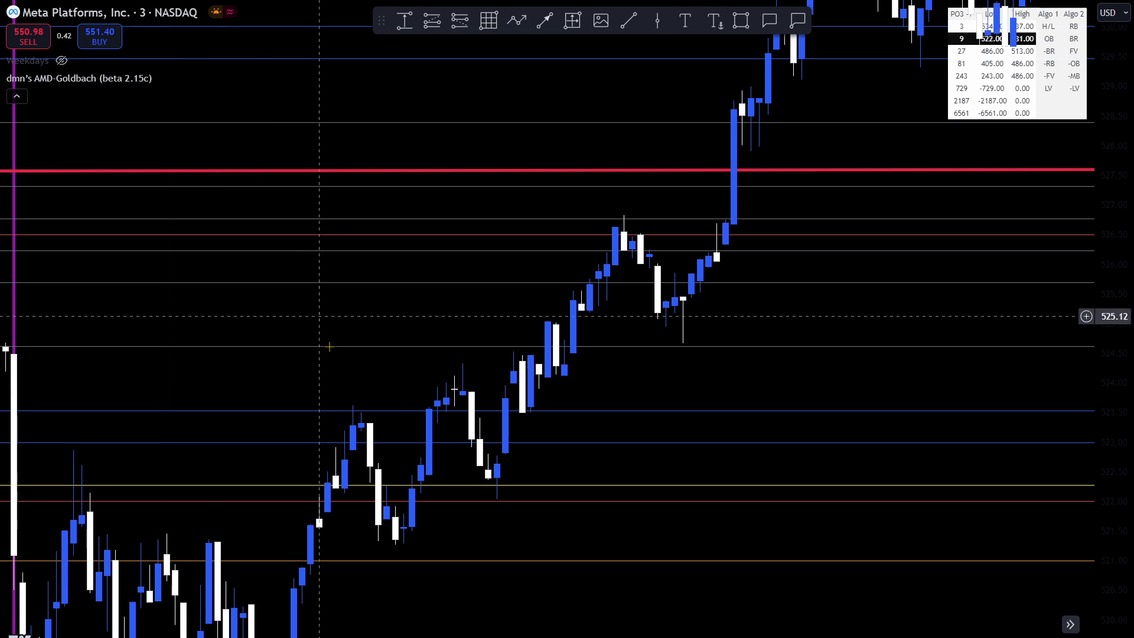
click(746, 21)
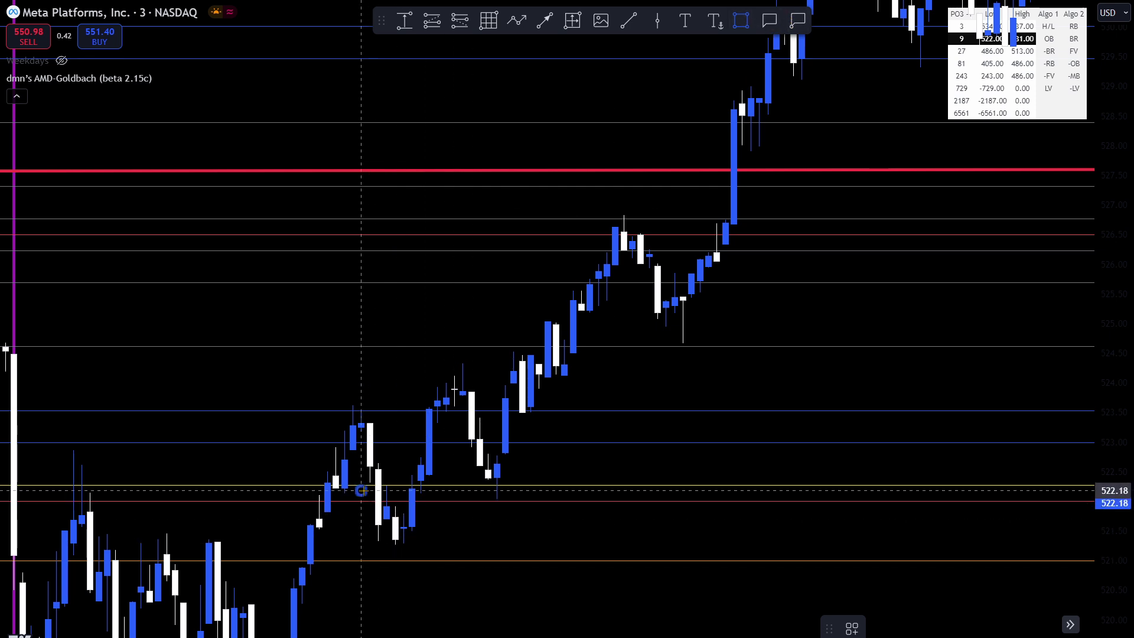
mouse_move(360, 490)
mouse_down()
mouse_move(438, 548)
mouse_move(423, 516)
mouse_move(313, 512)
mouse_move(362, 513)
mouse_up()
click(412, 517)
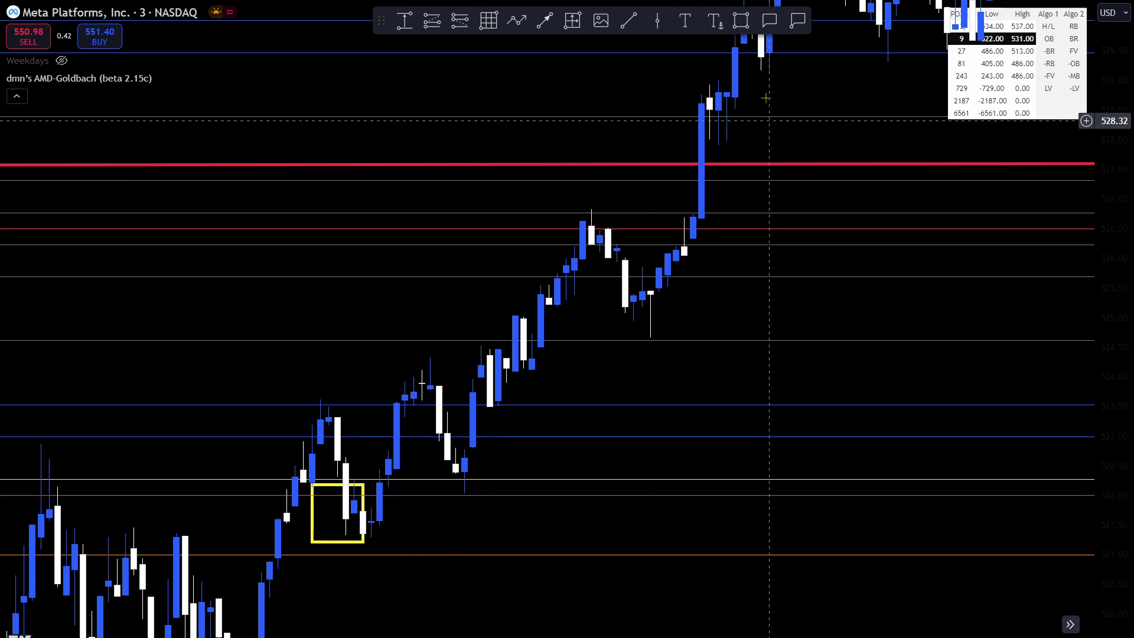
- Draw a second yellow rectangle under the rally's next pullback, from about 522.33 down to about 521.9
click(742, 25)
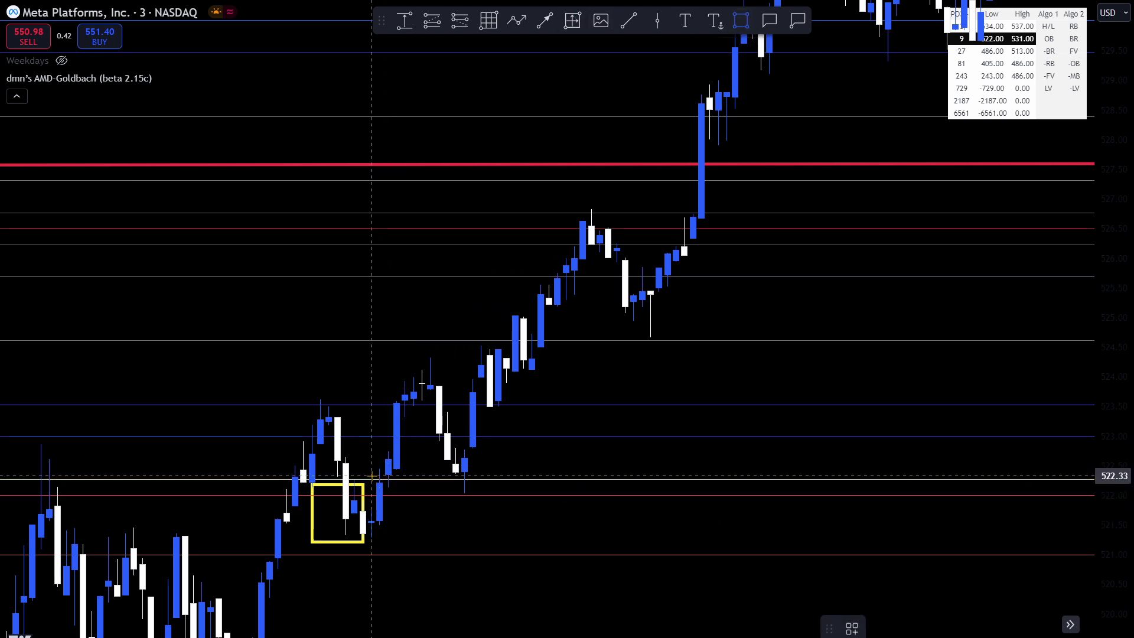
drag(372, 476, 547, 531)
click(537, 557)
- Delete the second yellow rectangle beneath the later pullback, keeping the one around the first pullback
scroll(537, 557, up, 3)
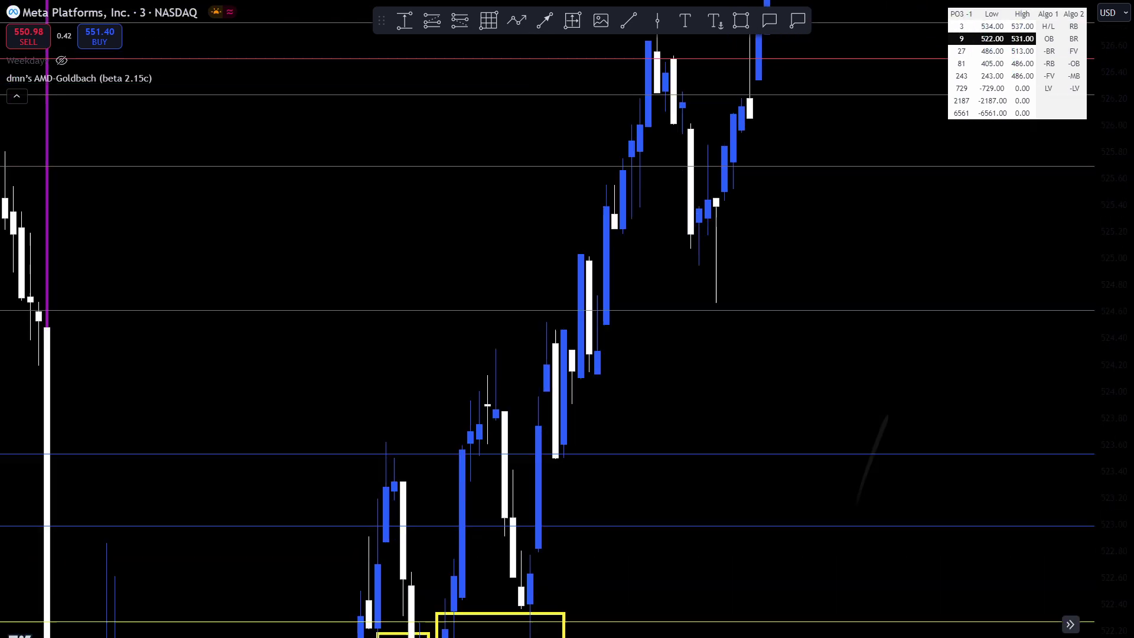
drag(872, 460, 978, 237)
scroll(846, 490, up, 3)
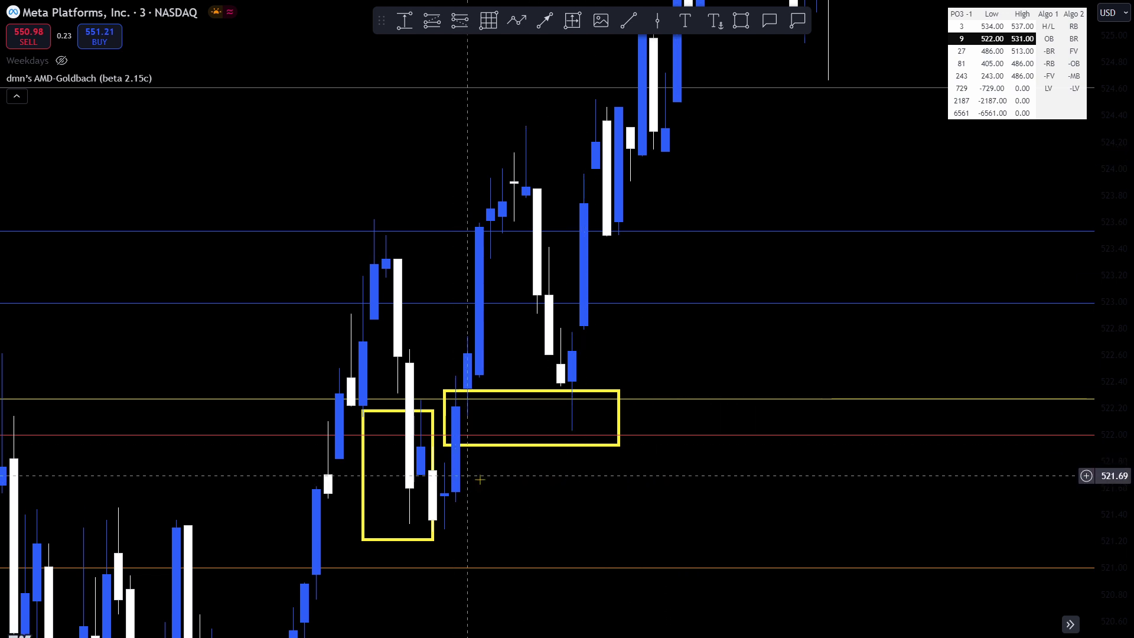
click(619, 446)
key(Delete)
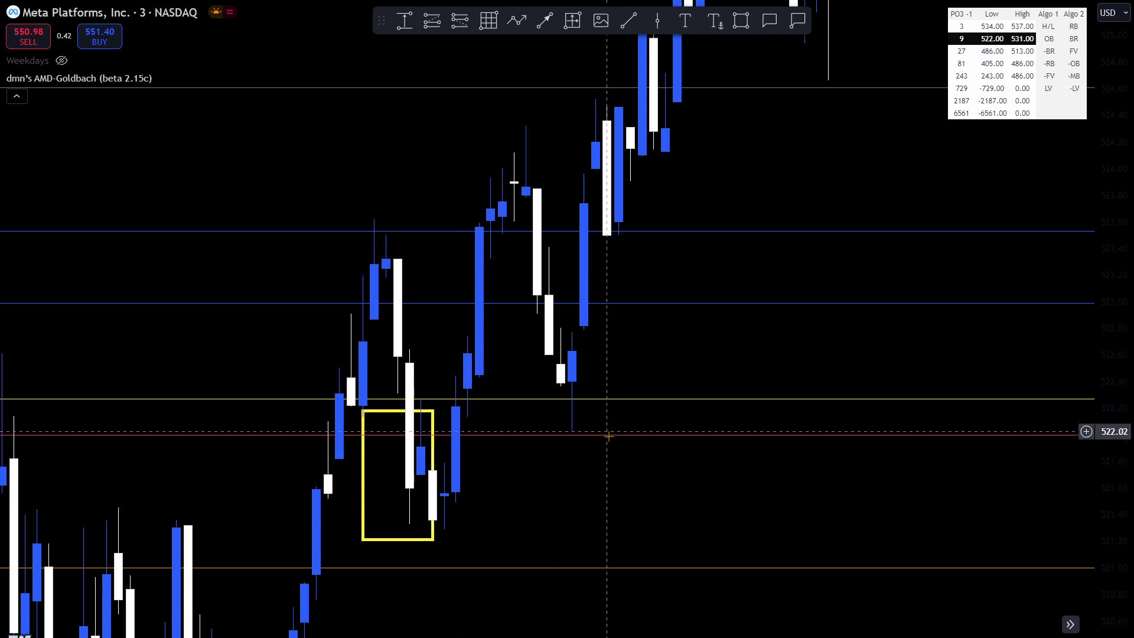
- Switch the chart to the 5-minute interval and bring the remaining small yellow rectangle and the week-start line into view
key(5)
key(Return)
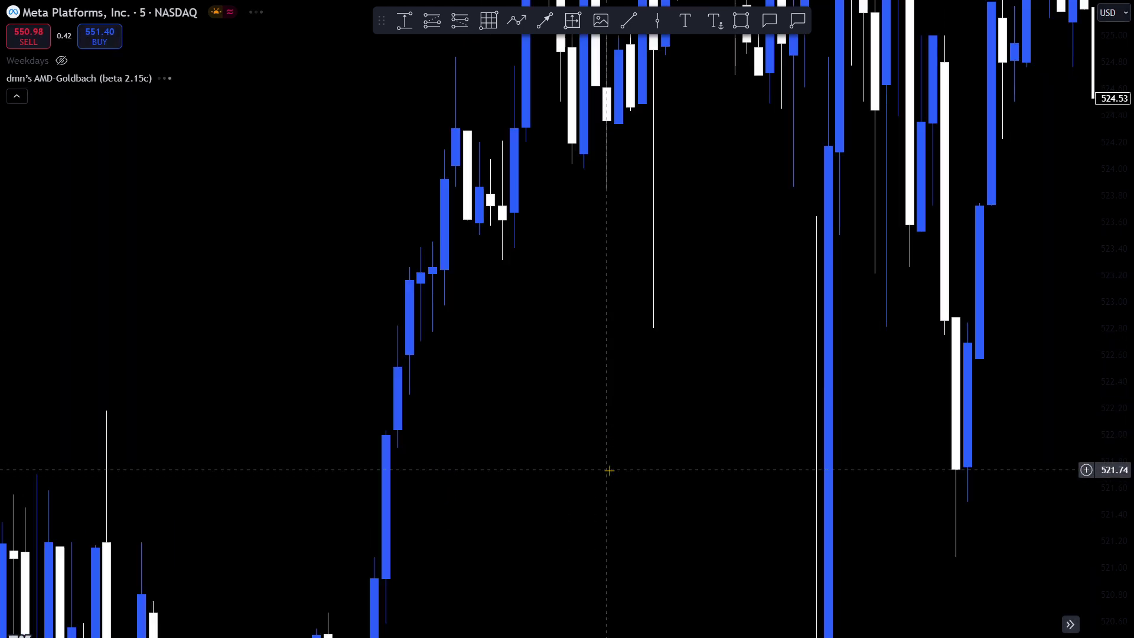
drag(609, 470, 283, 498)
drag(1110, 266, 1110, 525)
drag(903, 519, 485, 545)
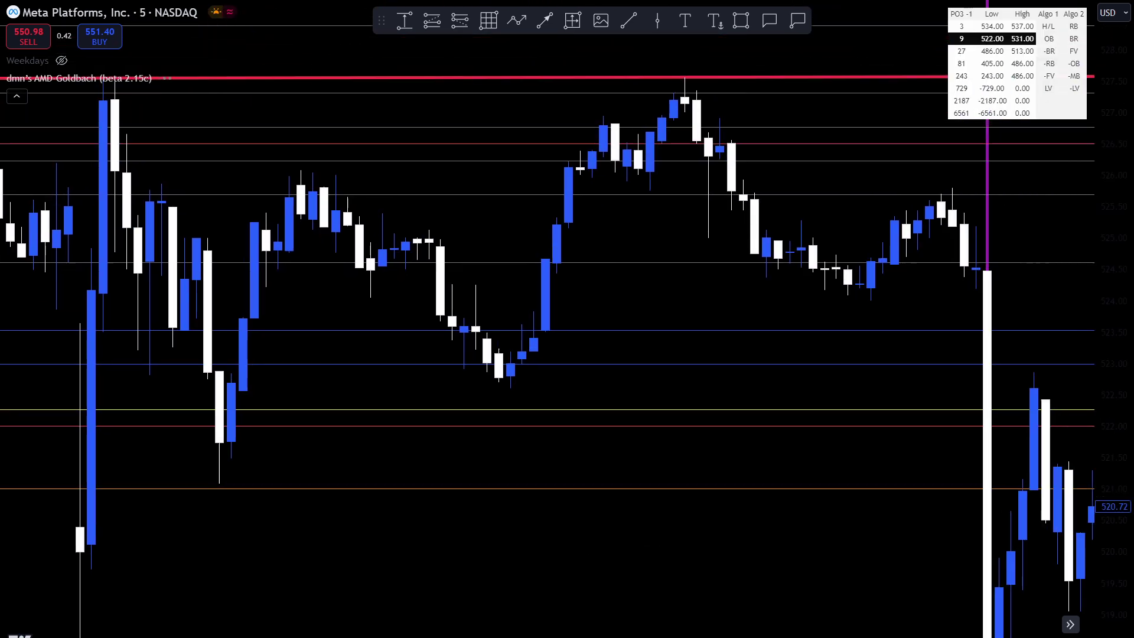
drag(794, 520, 620, 561)
scroll(726, 567, up, 3)
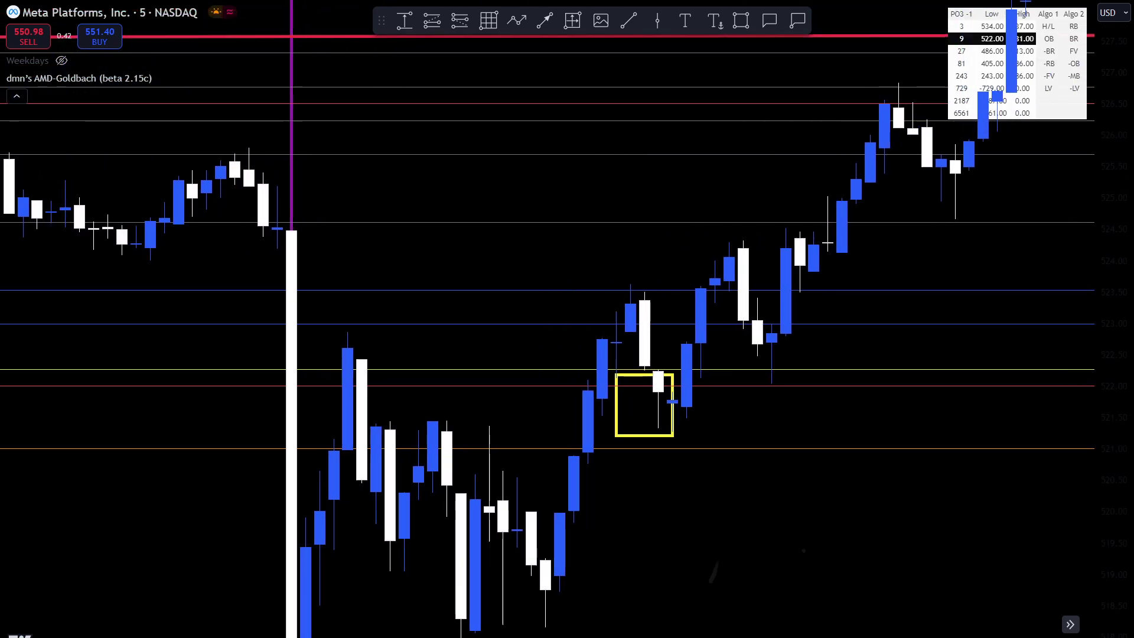
drag(719, 574, 644, 573)
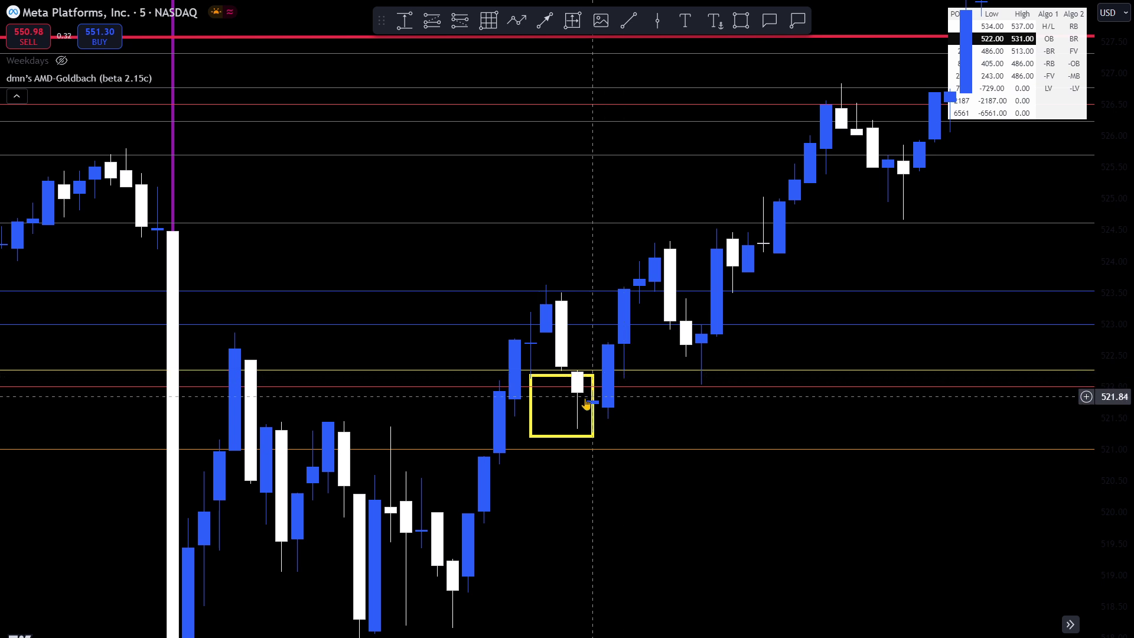
- Delete the small yellow rectangle around the first pullback and bring the rally up to the red line into view
click(592, 416)
key(Delete)
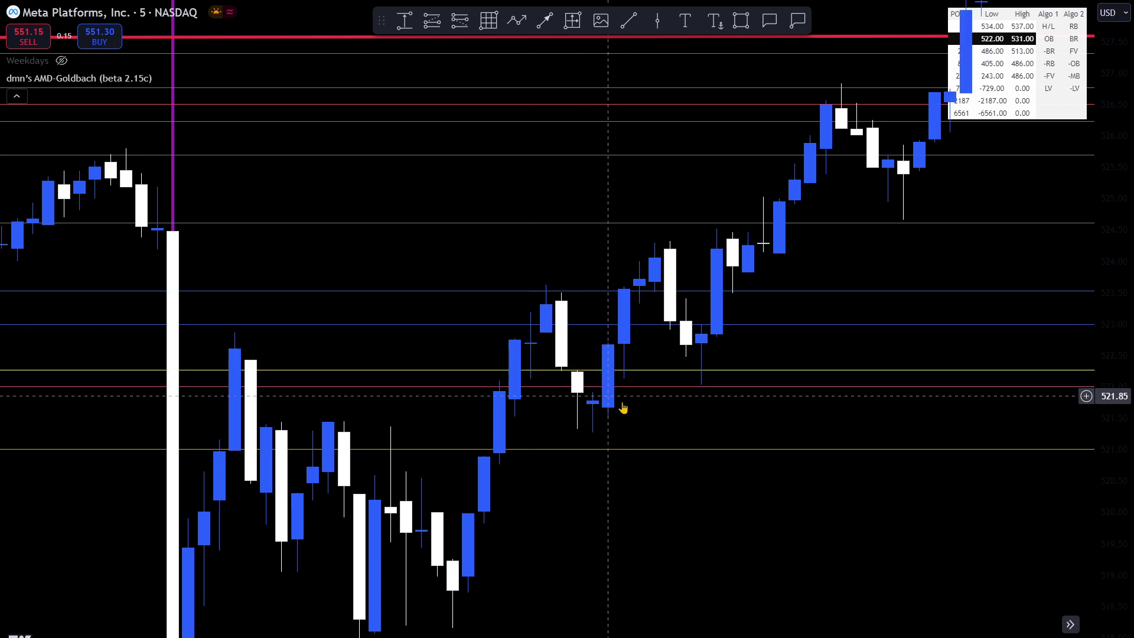
drag(620, 408, 483, 471)
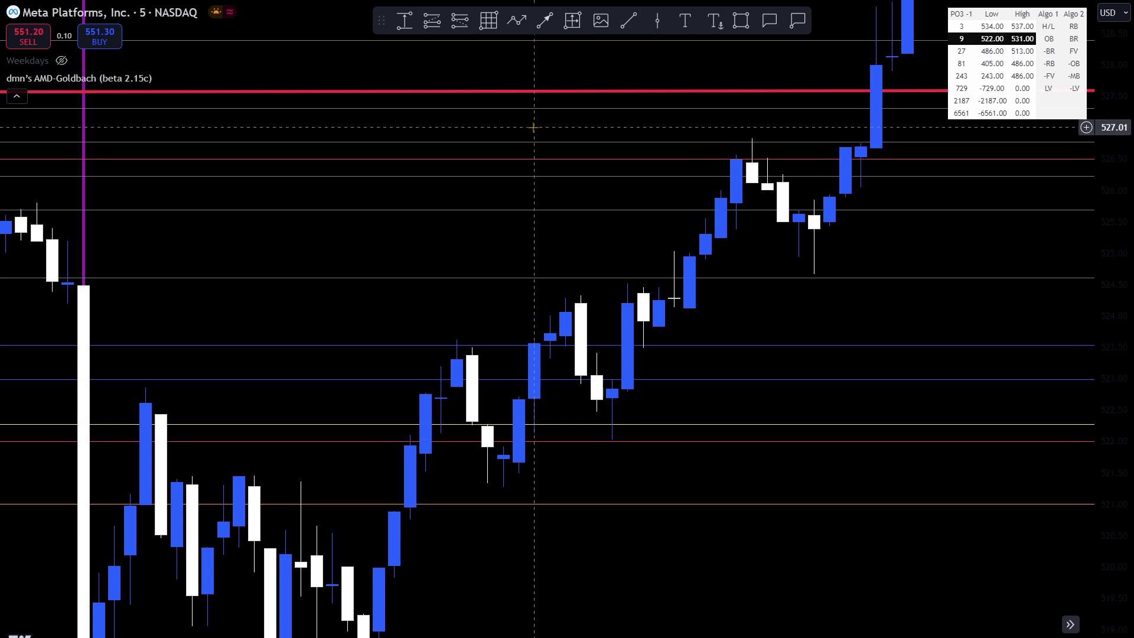
- Switch the chart to the 15-minute interval, reset the chart view and enlarge the candles around the latest week-start line and red line
text(15)
key(Return)
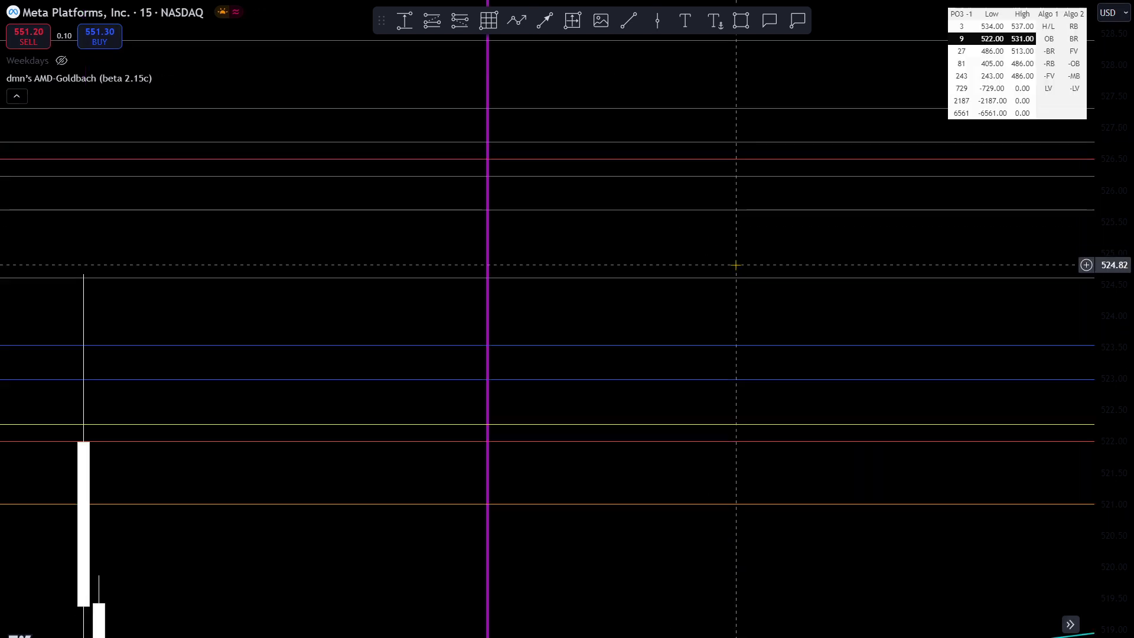
right_click(714, 239)
click(762, 250)
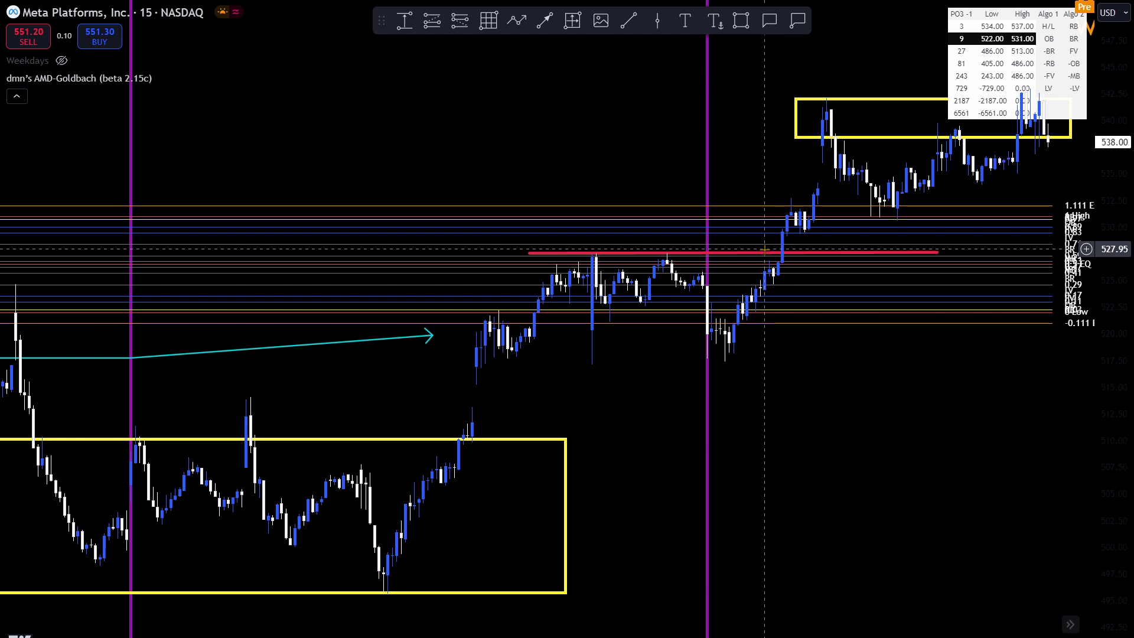
scroll(764, 249, up, 5)
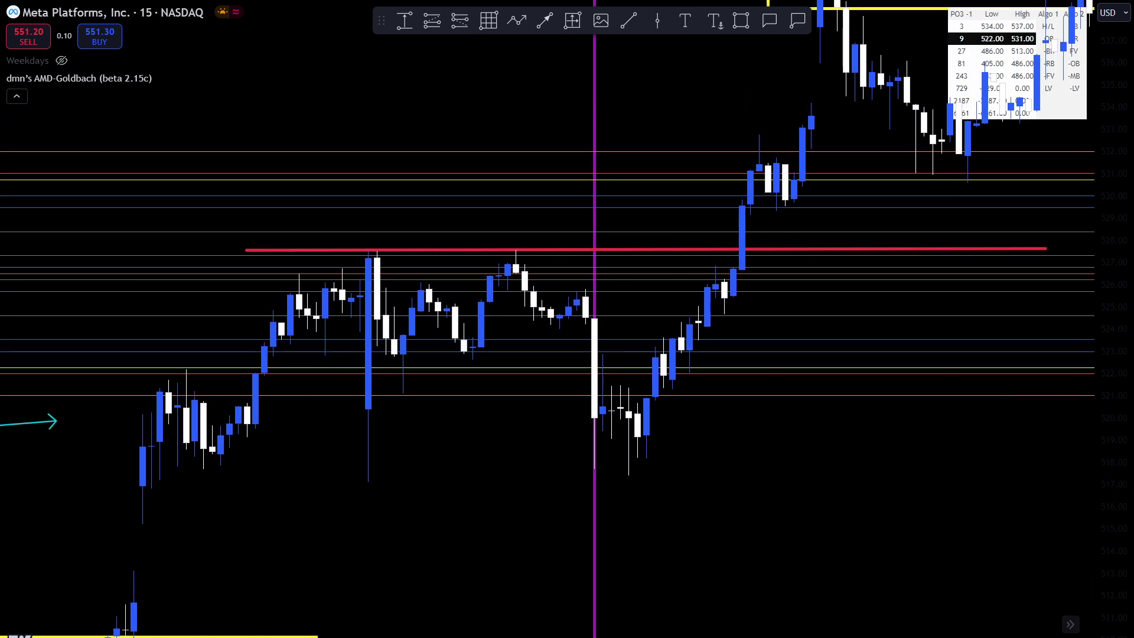
- Switch the chart to the 9-minute interval, reset the chart view and enlarge the candles just after the week-start line
scroll(887, 528, up, 4)
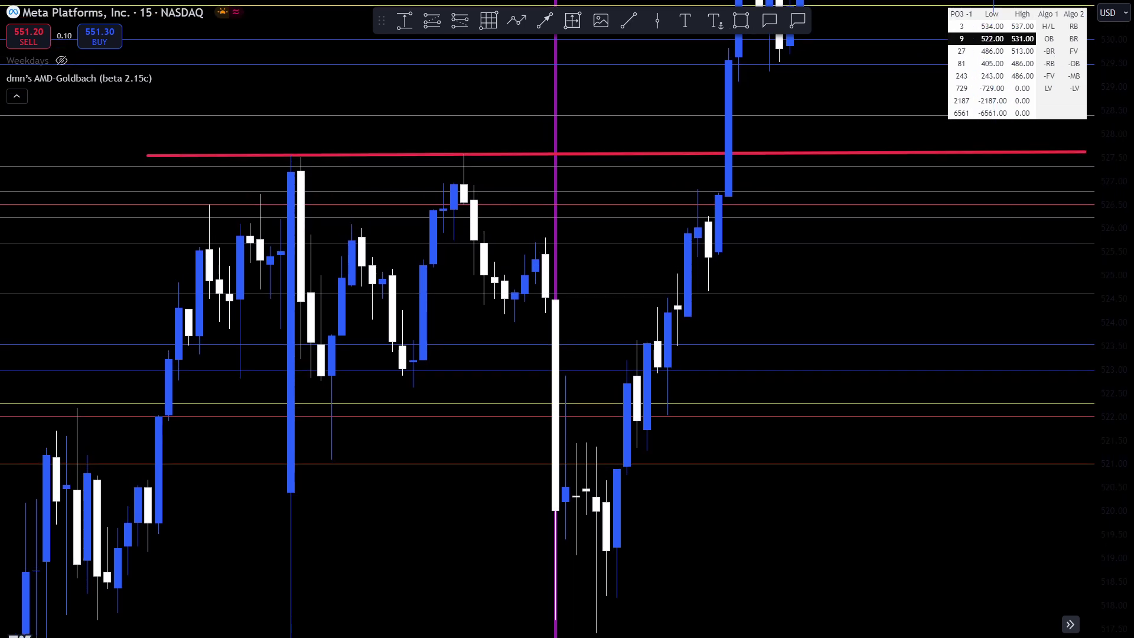
scroll(874, 483, up, 3)
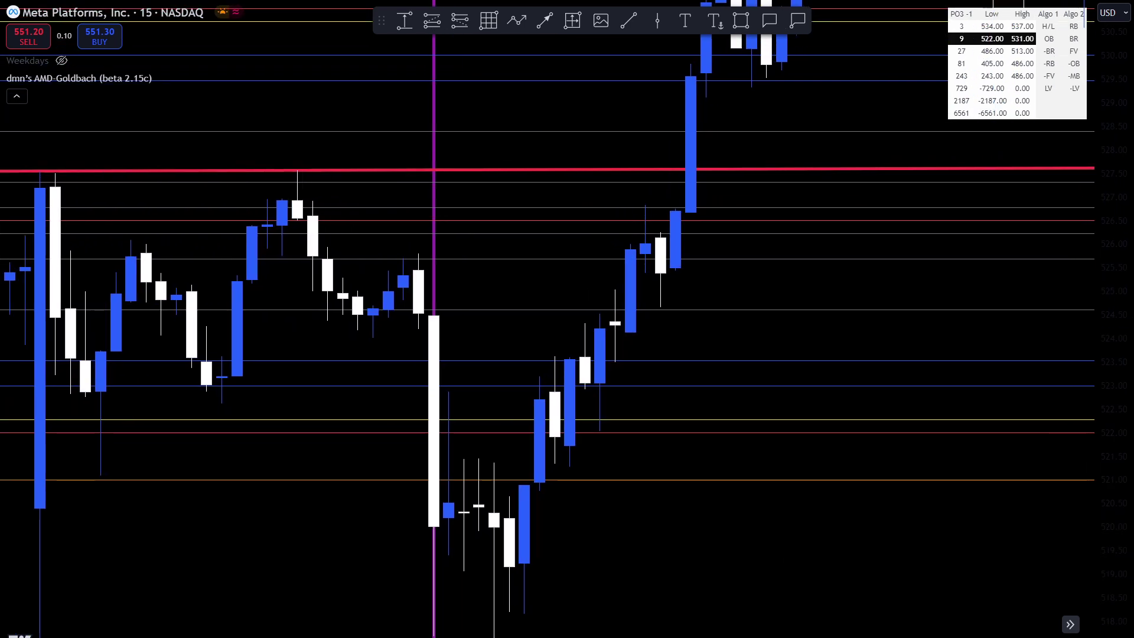
click(629, 21)
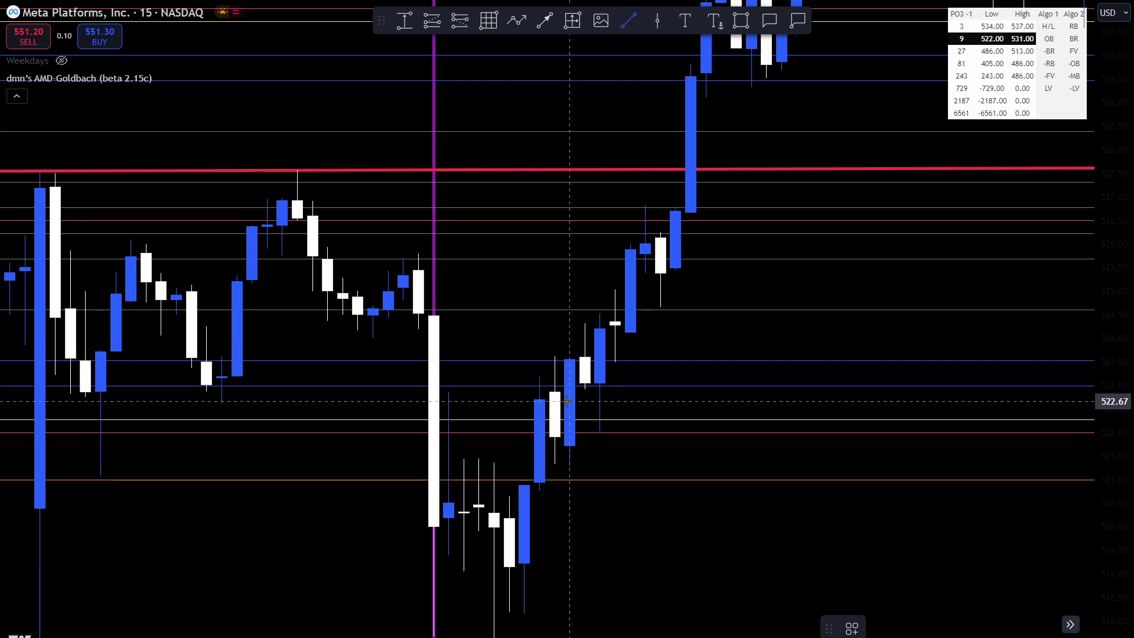
text(9)
key(Return)
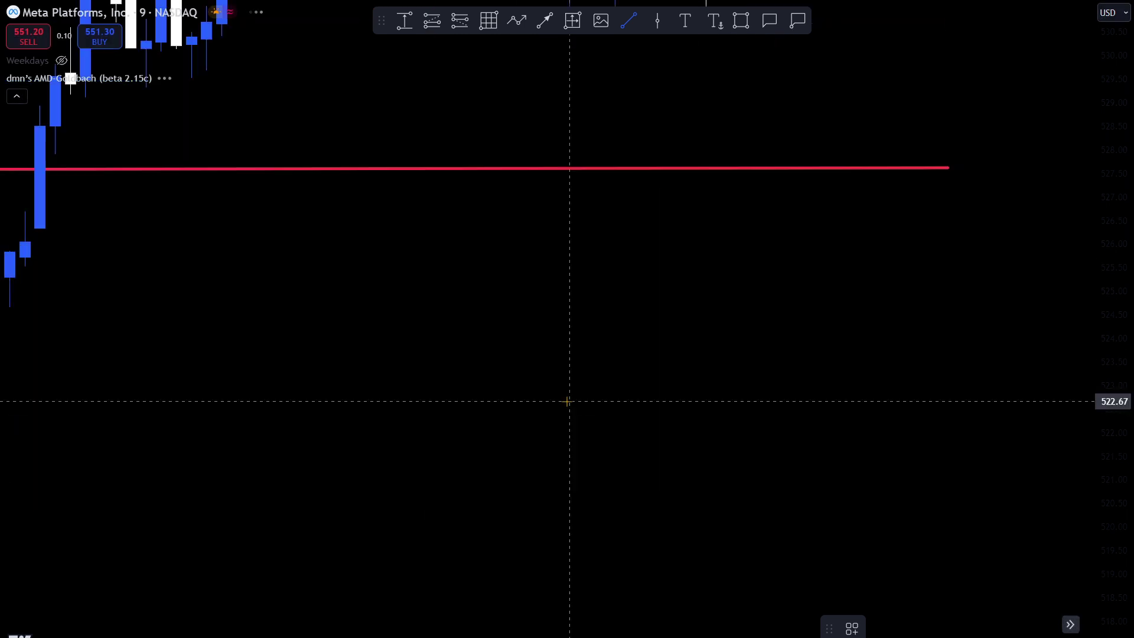
right_click(632, 368)
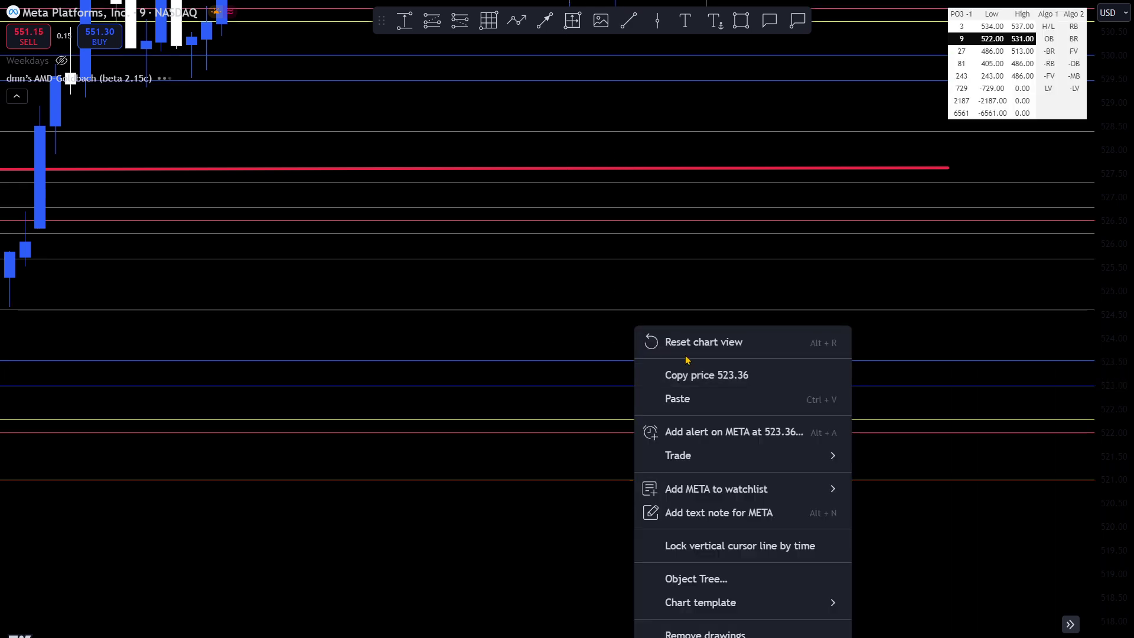
click(707, 342)
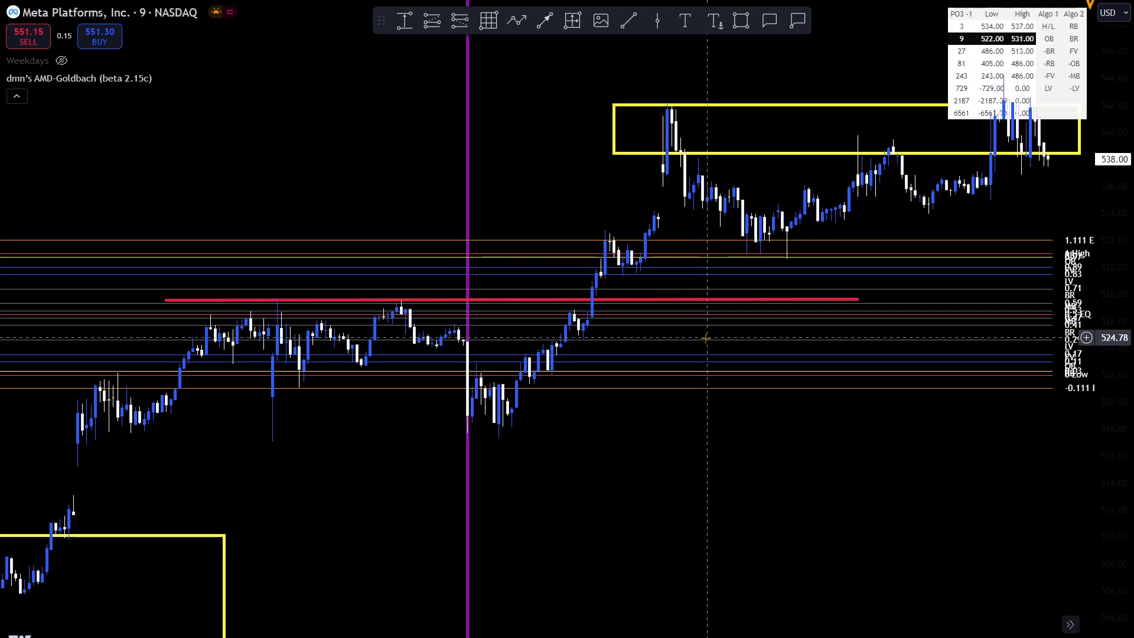
scroll(707, 337, up, 5)
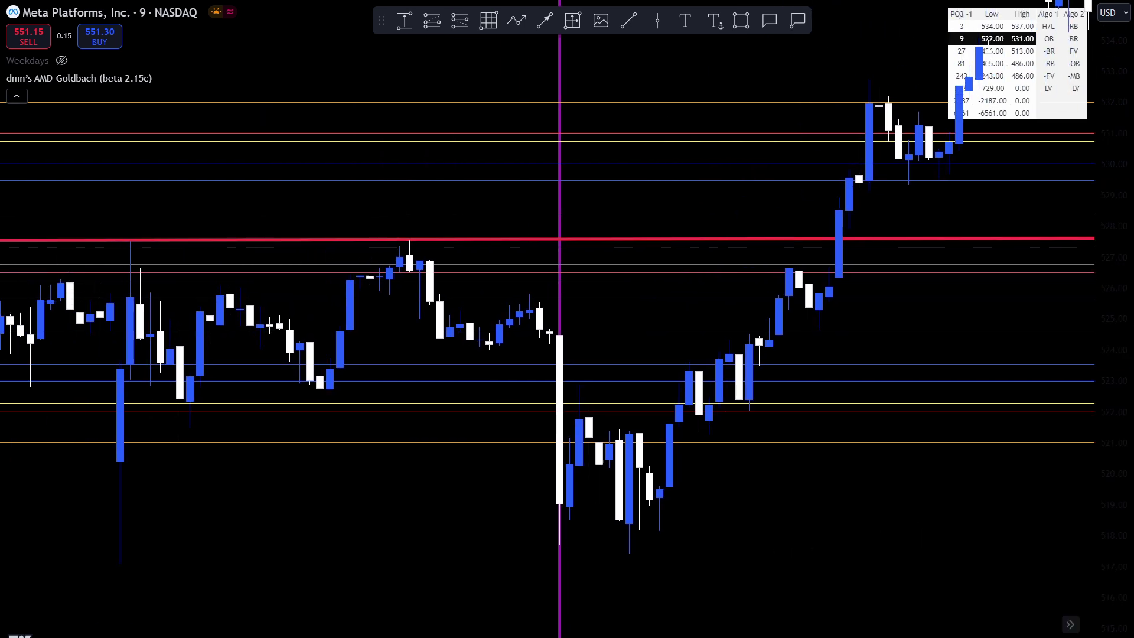
drag(1101, 533, 1102, 404)
scroll(923, 529, up, 5)
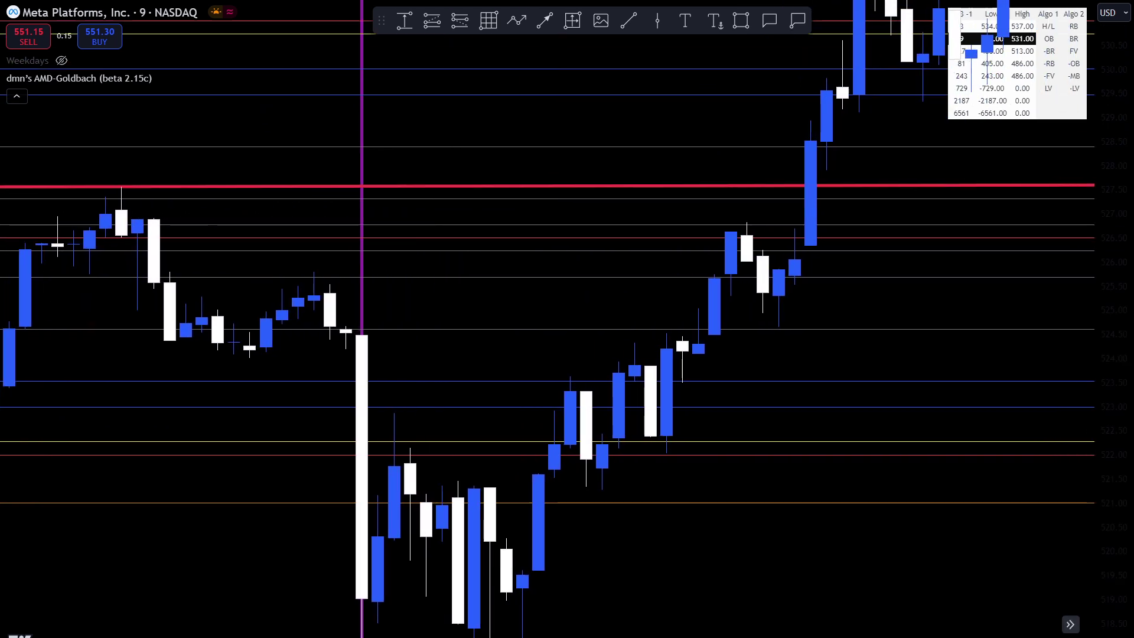
- Draw a short, nearly horizontal red trend line at about 522.44 from the first pullback candle to just beyond the second pullback
click(628, 21)
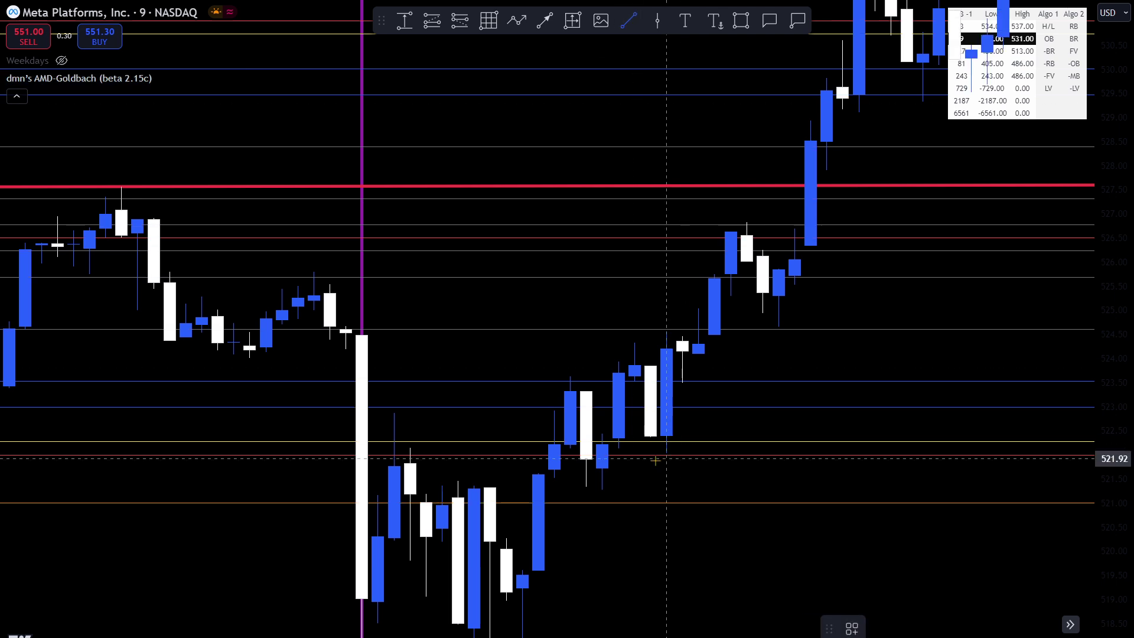
click(585, 434)
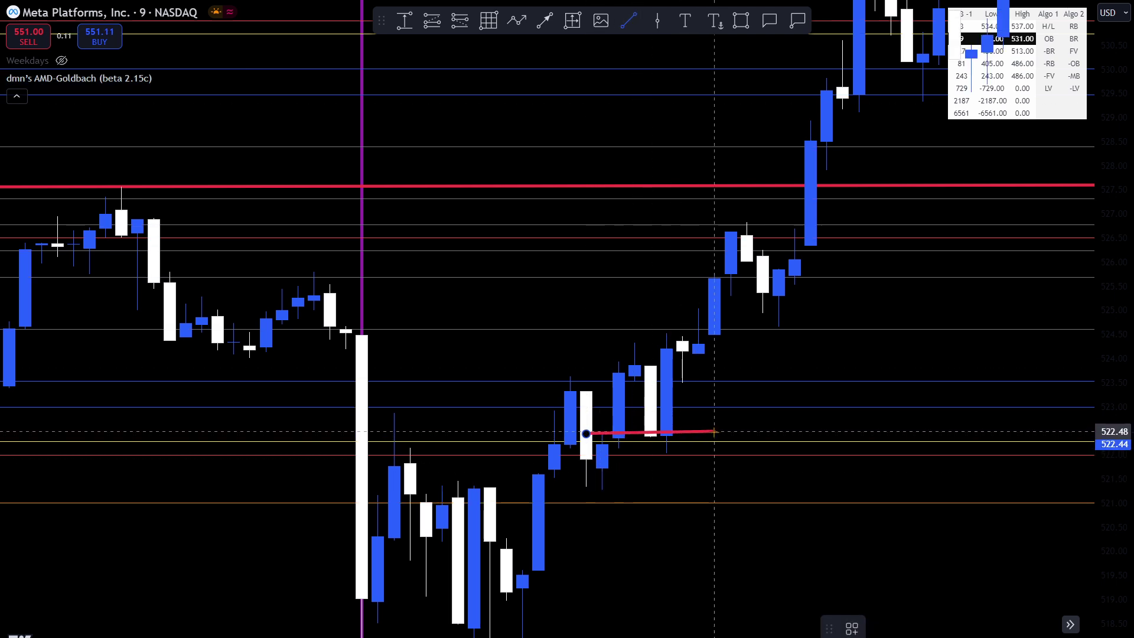
click(742, 433)
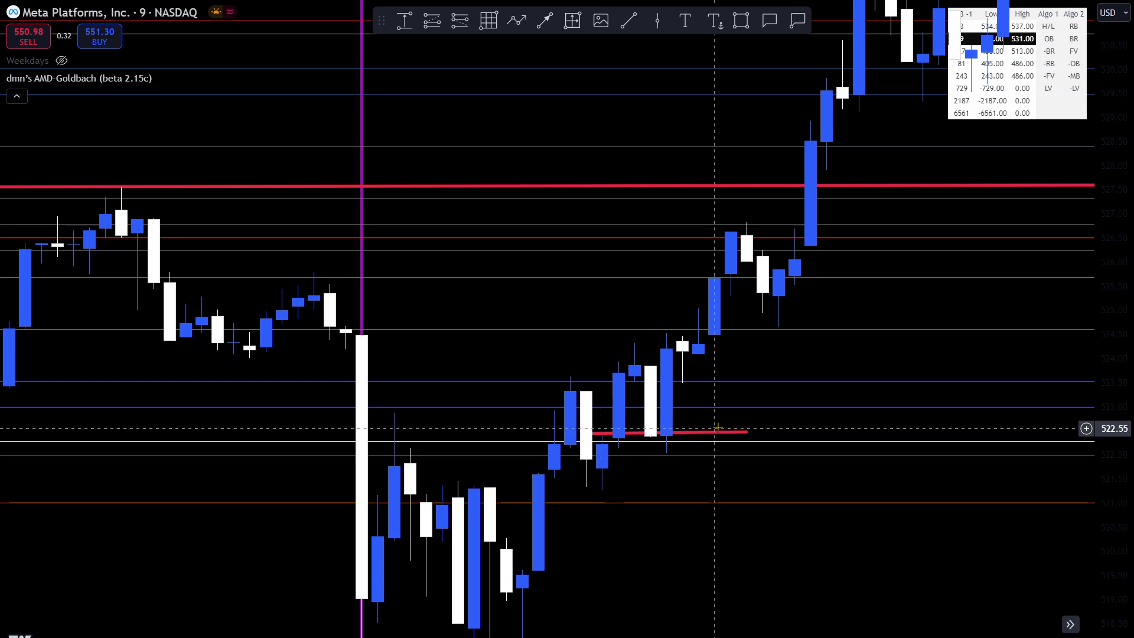
- Draw a two-segment path arrow beneath the rally, rising gently from about 524.1 and ending steeply at about 528.81
drag(760, 410, 619, 440)
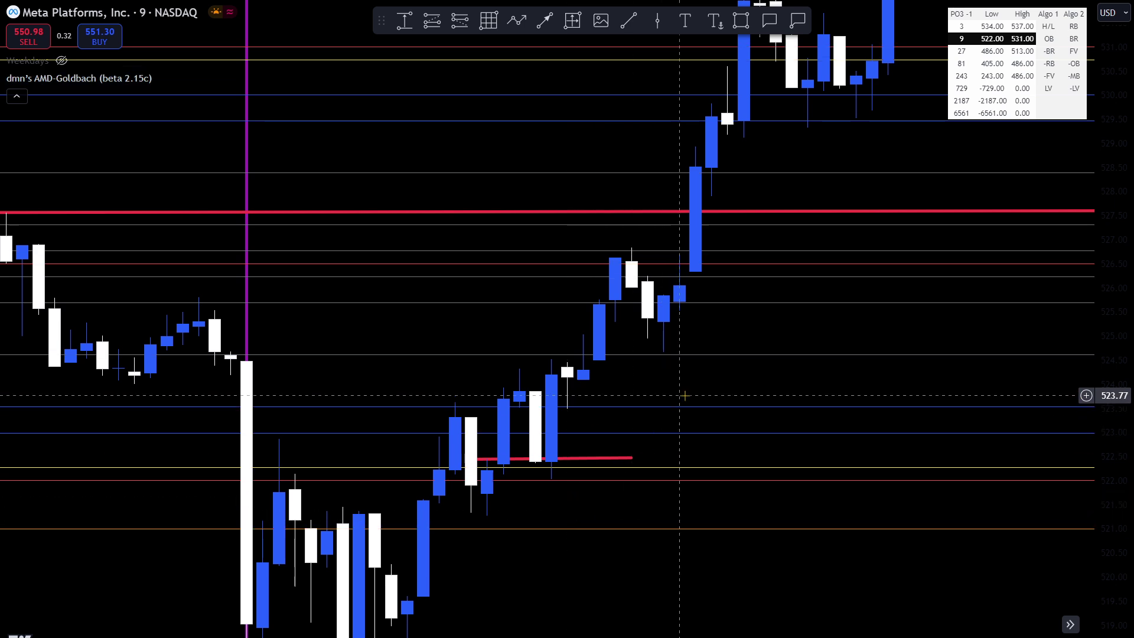
drag(674, 402, 614, 456)
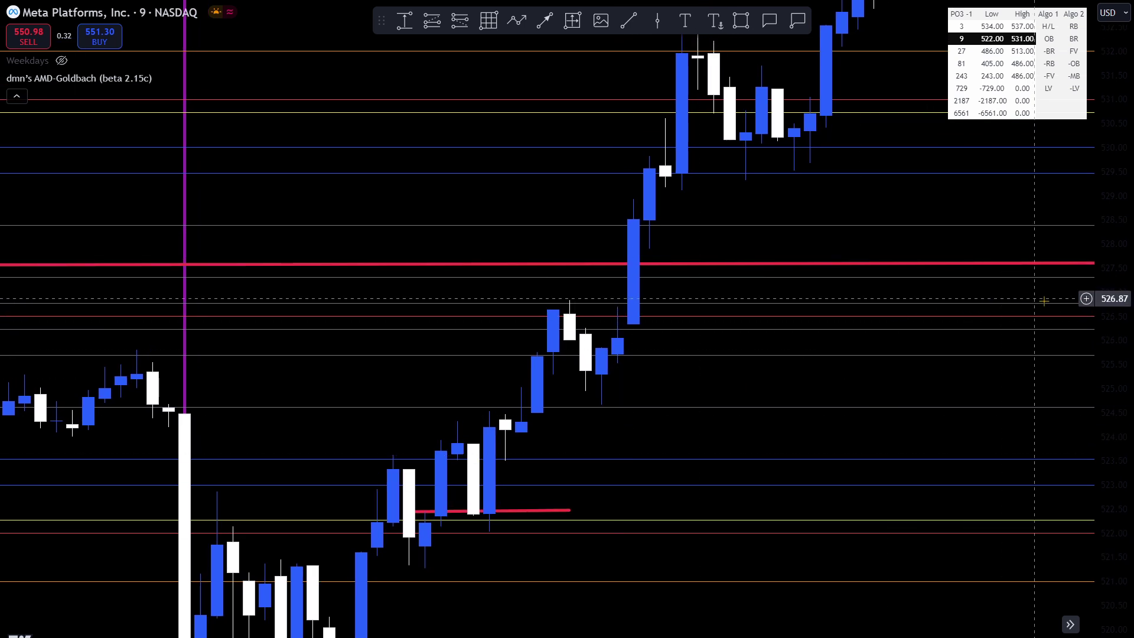
drag(1113, 328, 1100, 389)
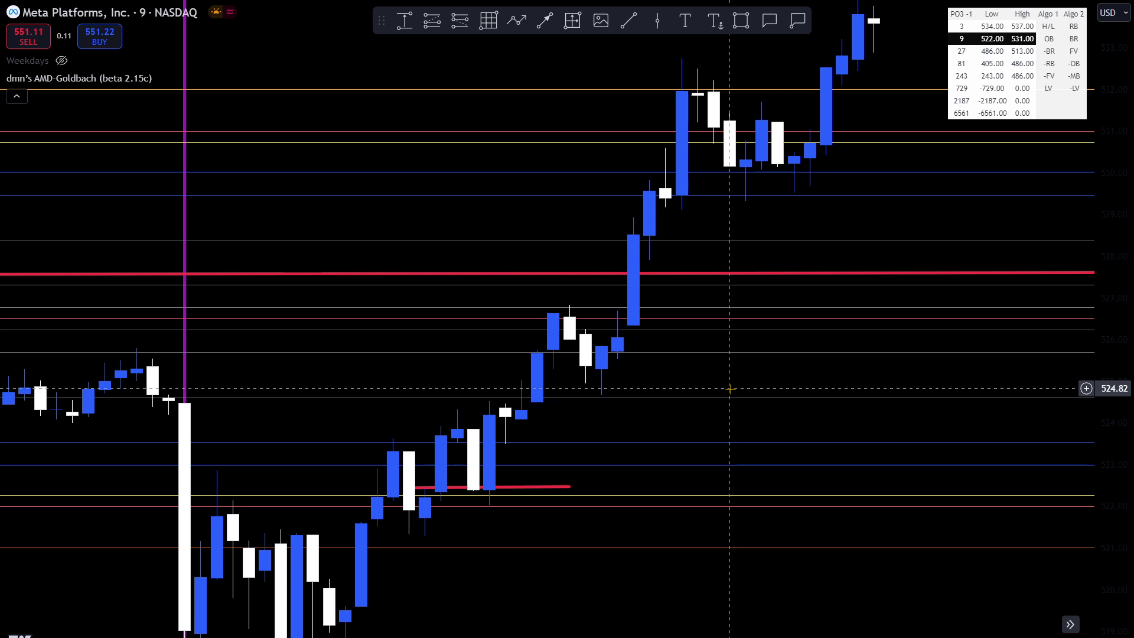
drag(730, 388, 645, 440)
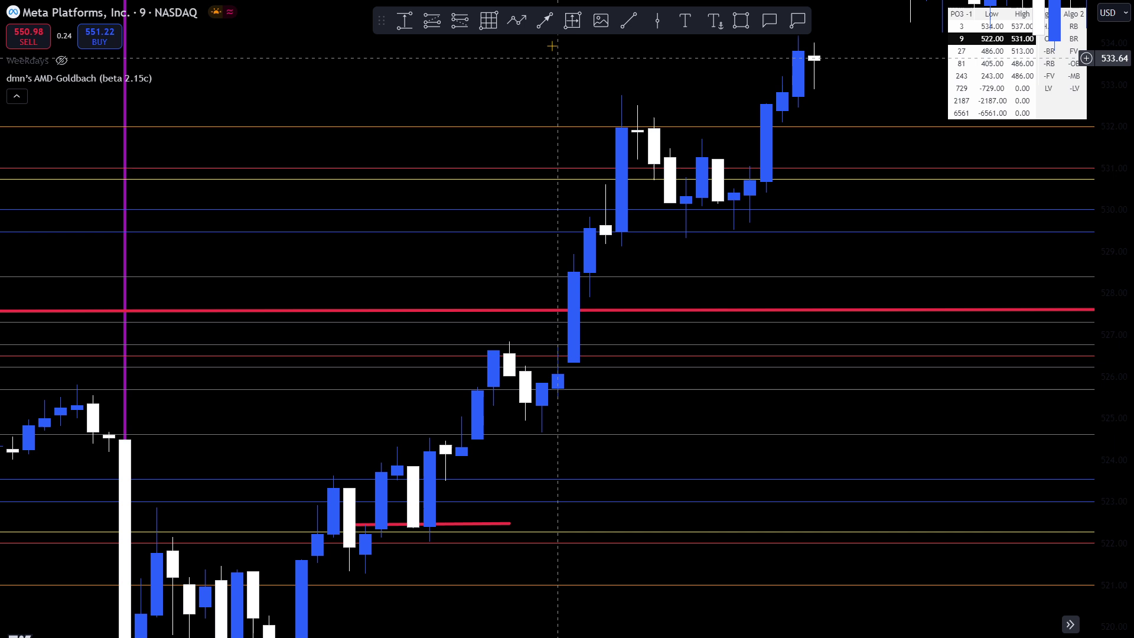
click(517, 21)
click(509, 454)
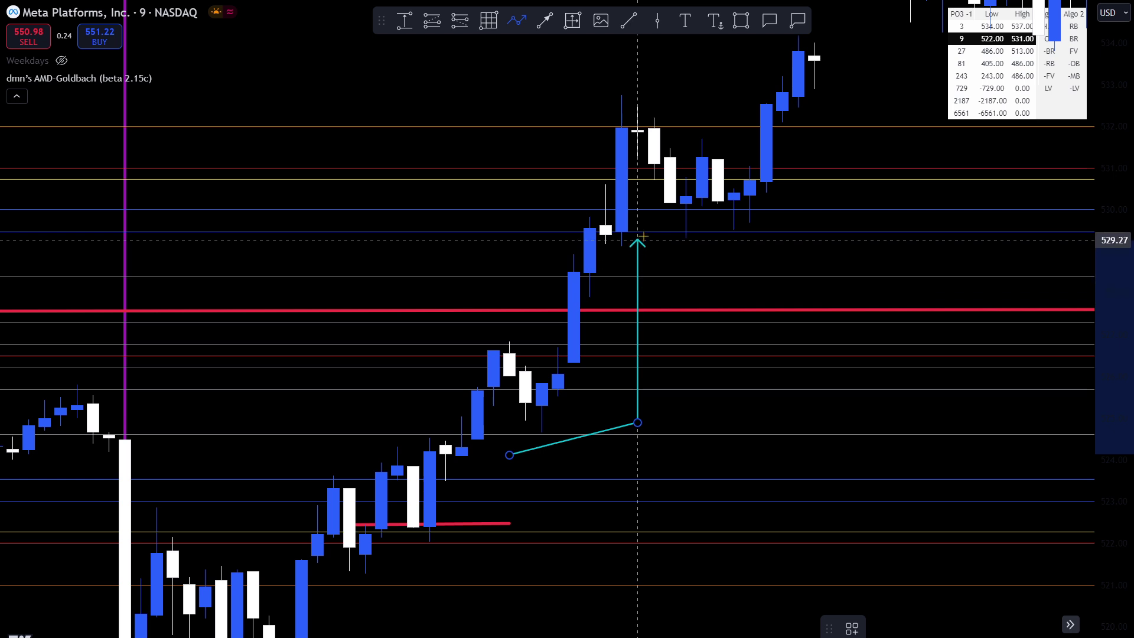
double_click(654, 260)
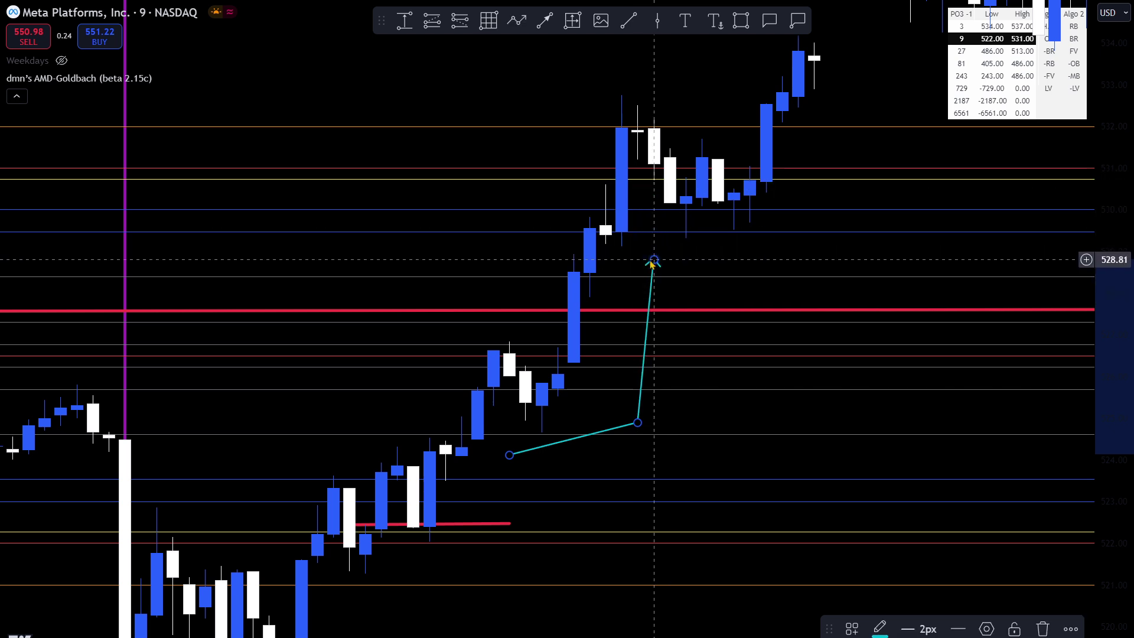
click(686, 430)
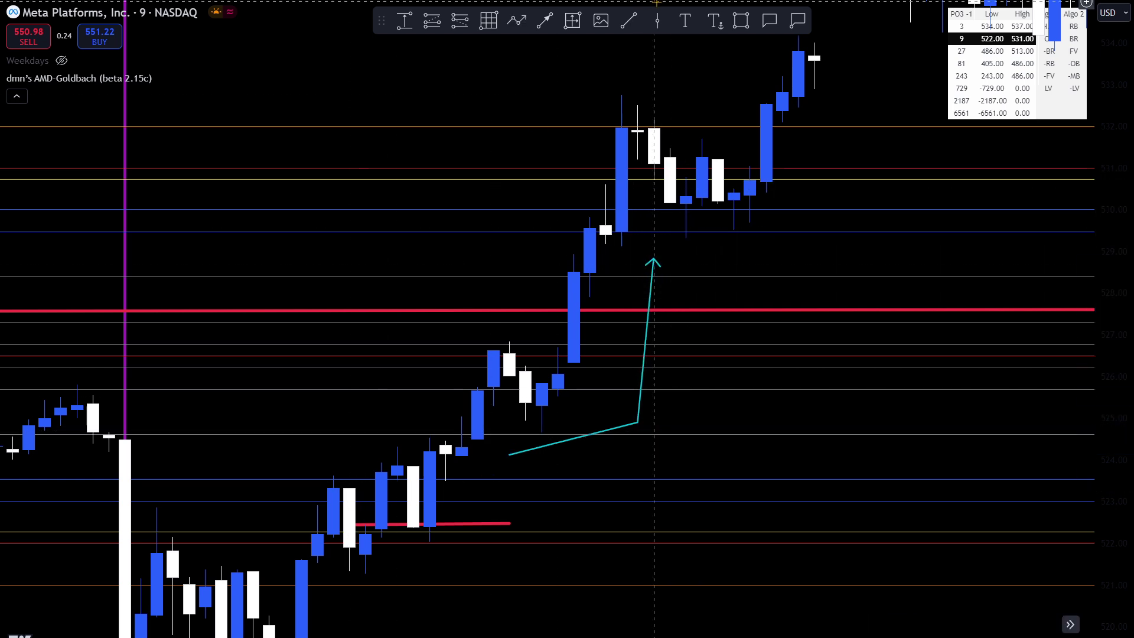
- Draw a yellow rectangle around the two pullbacks at the short red line, from about 522.03 up to 524.66
click(749, 22)
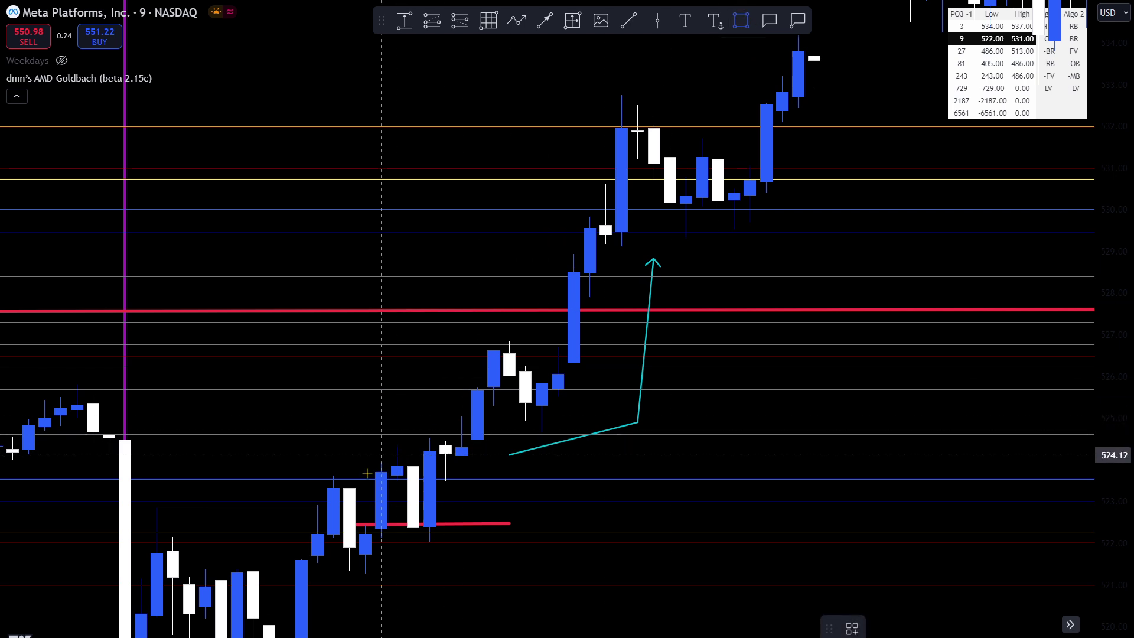
drag(286, 542, 381, 501)
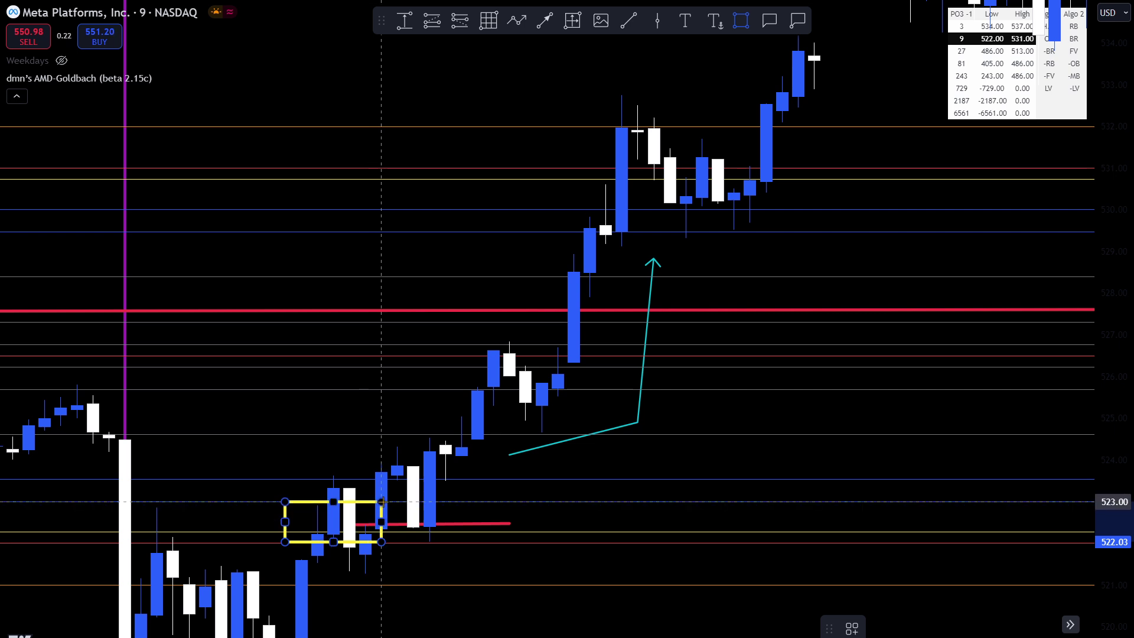
drag(426, 497, 573, 431)
click(651, 446)
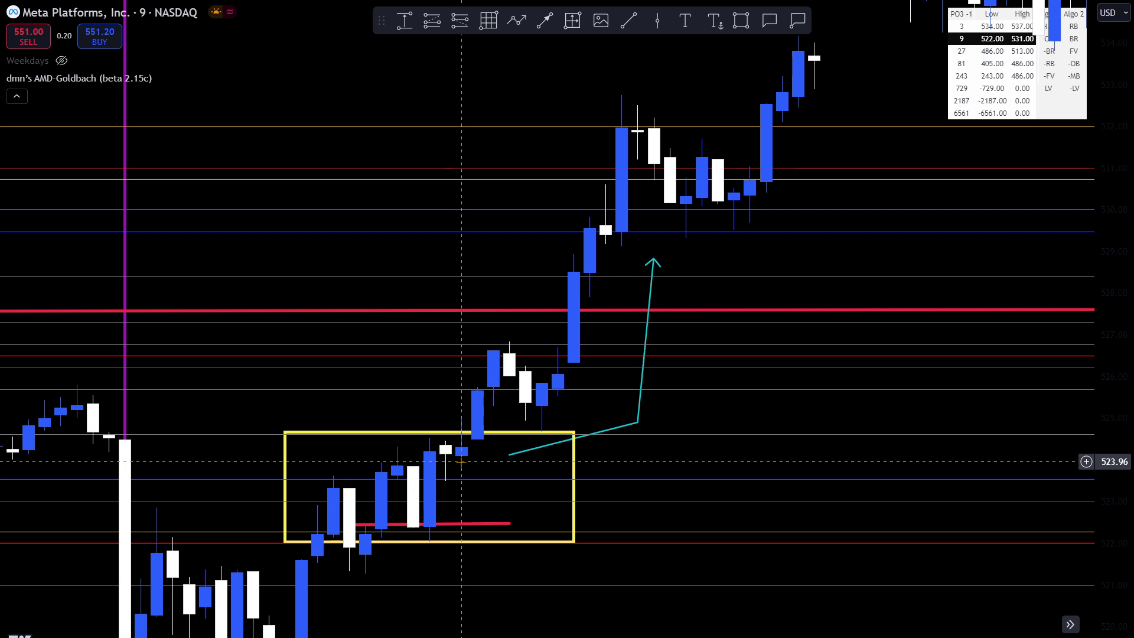
- Switch the chart to the 3-minute interval, reset the chart view and bring the yellow rectangle around the pullbacks into view
key(3)
key(Return)
right_click(450, 374)
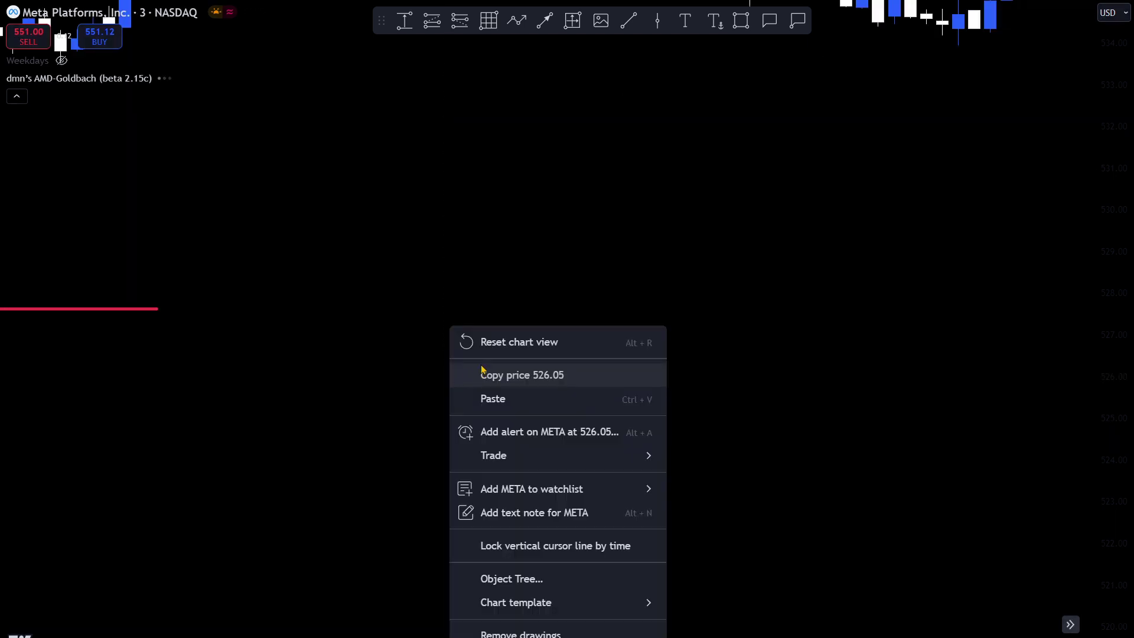
click(520, 341)
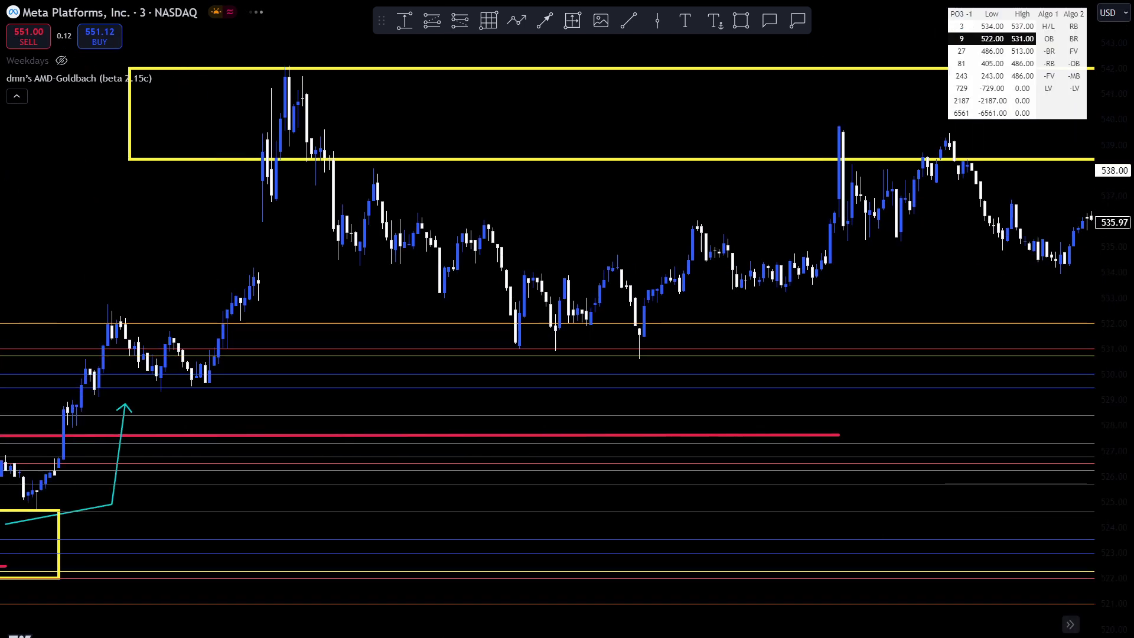
drag(612, 514, 1034, 513)
scroll(911, 614, up, 5)
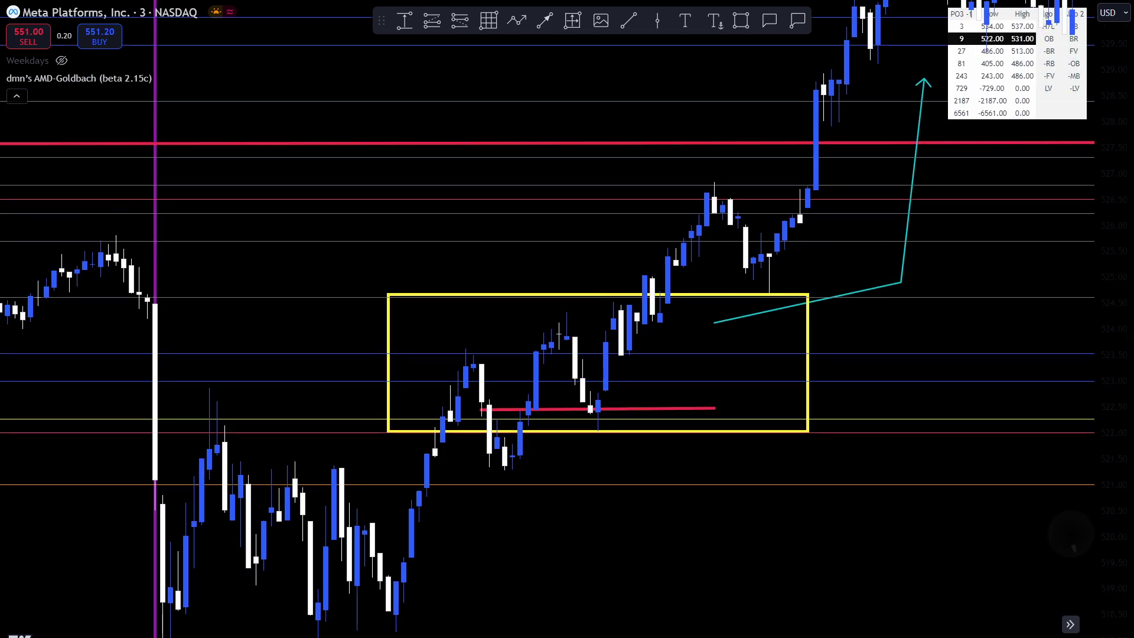
- Delete the yellow rectangle around the two pullbacks
click(818, 361)
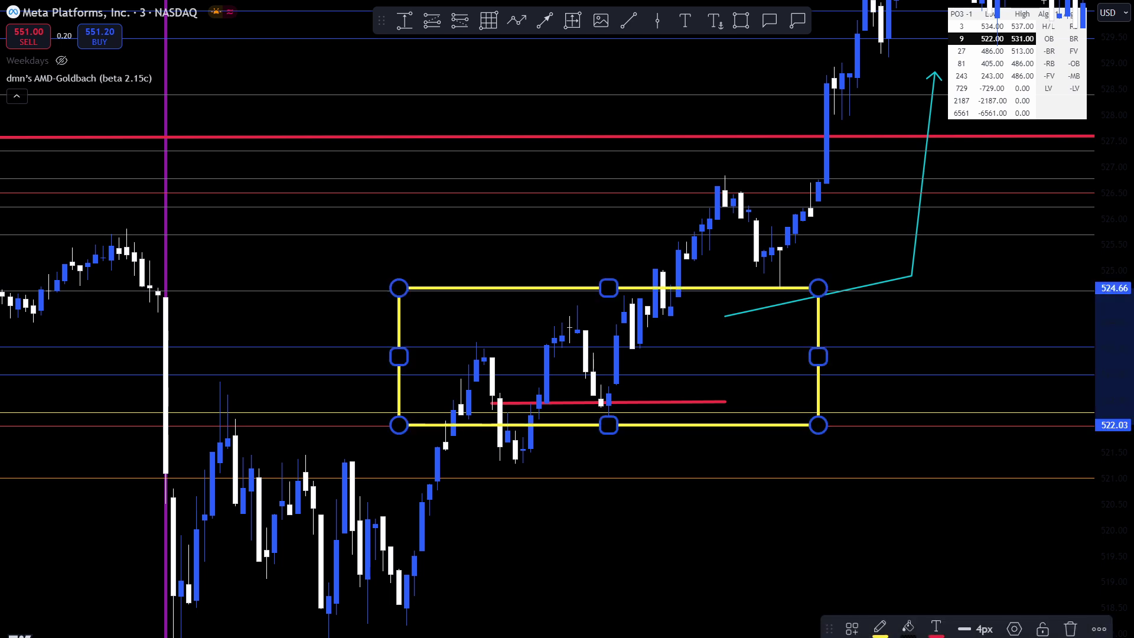
key(Delete)
- Draw a yellow rectangle from the second pullback low towards the later pullback, spanning about 522.79 to 524.00
drag(1103, 512, 1103, 251)
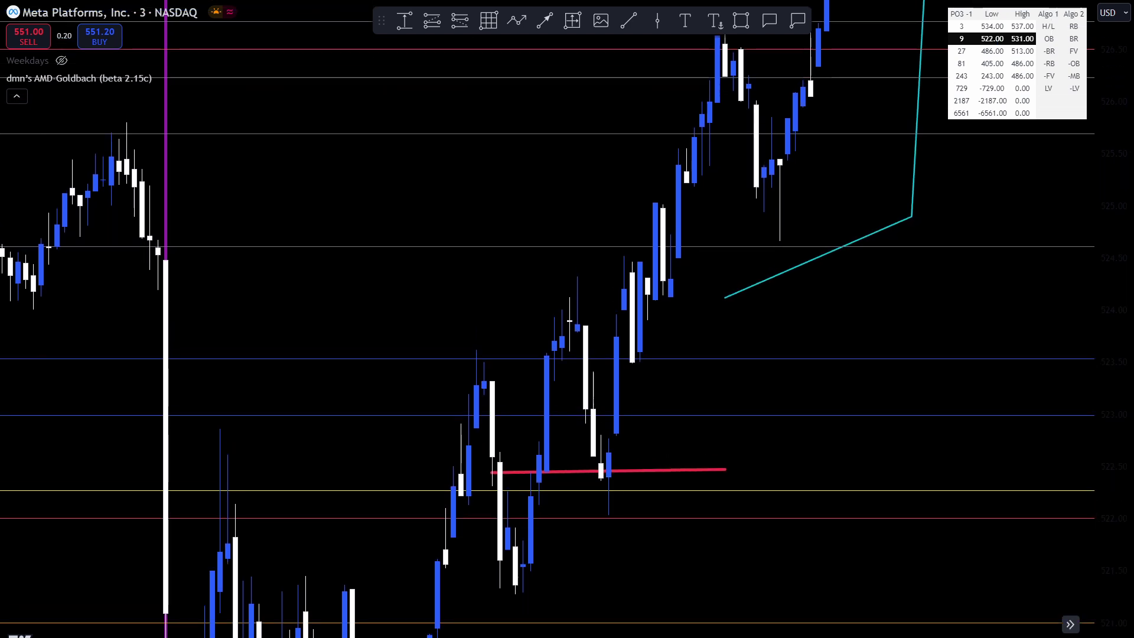
scroll(872, 200, up, 5)
drag(912, 166, 909, 202)
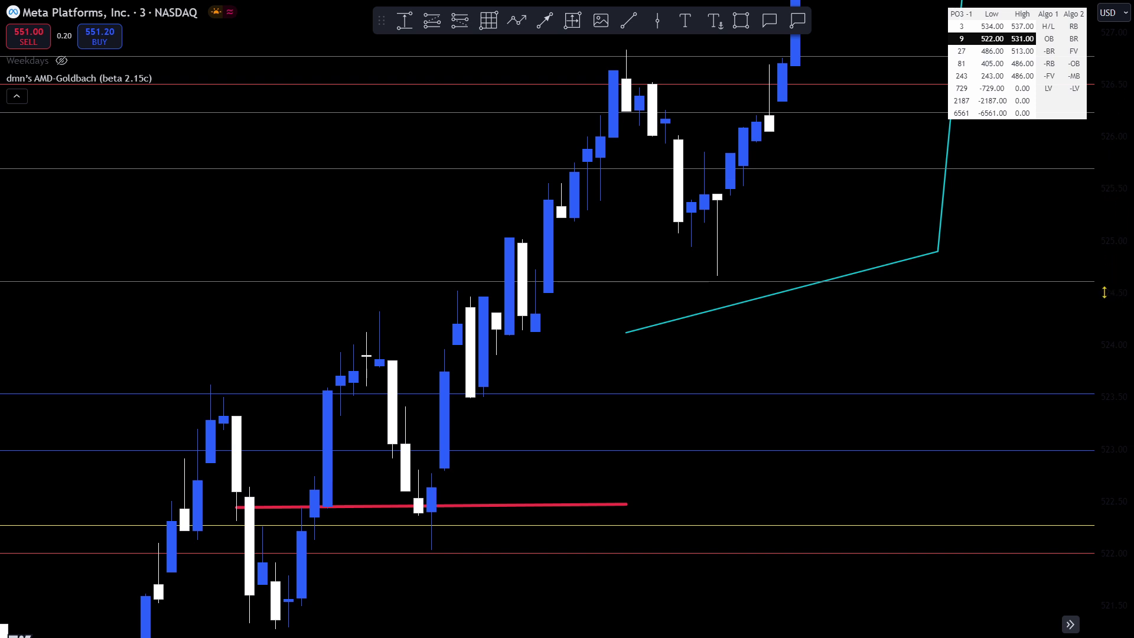
click(746, 24)
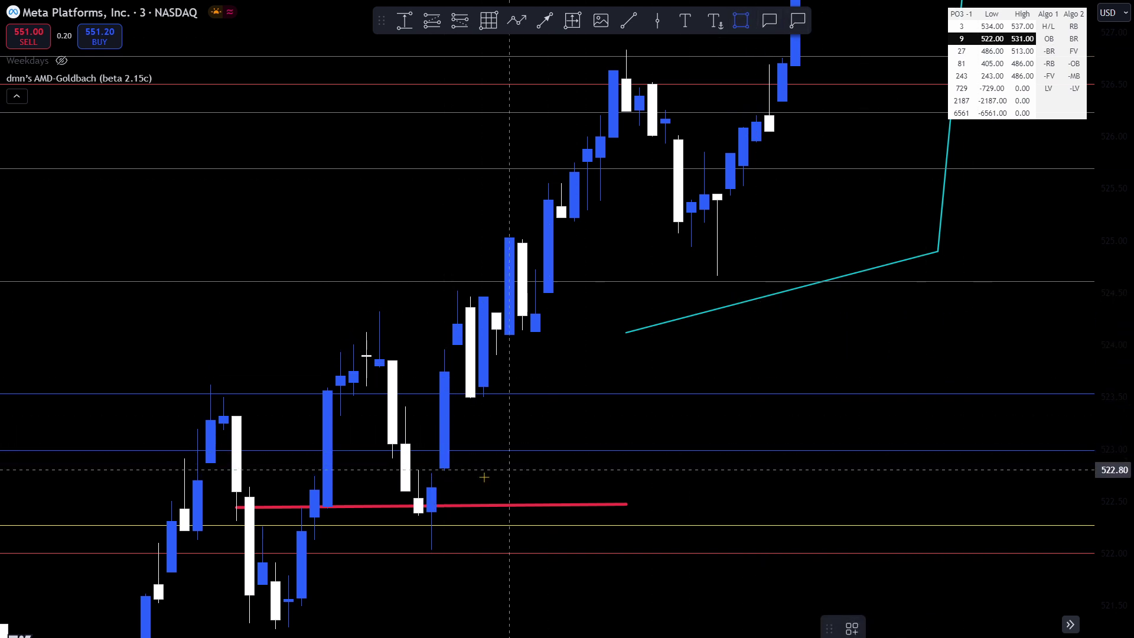
mouse_move(431, 470)
mouse_down()
mouse_move(679, 399)
mouse_move(782, 345)
mouse_up()
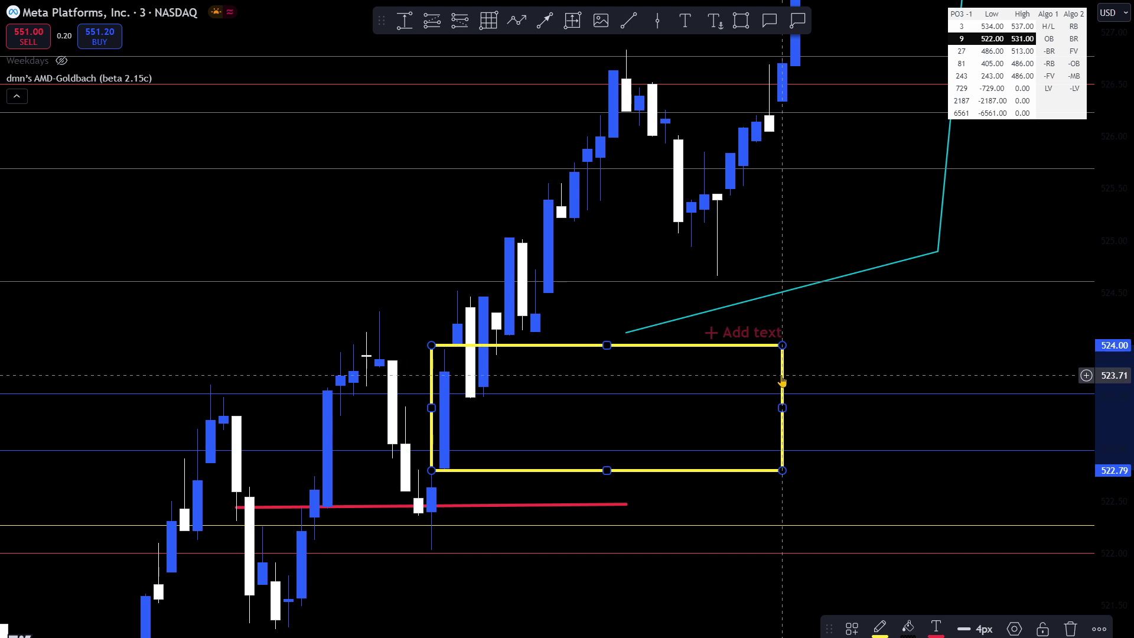
- Extend the new yellow rectangle further forward in time so that it reaches beyond the candles breaking through the upper red line
drag(845, 339, 794, 401)
click(744, 445)
drag(744, 445, 834, 443)
click(889, 376)
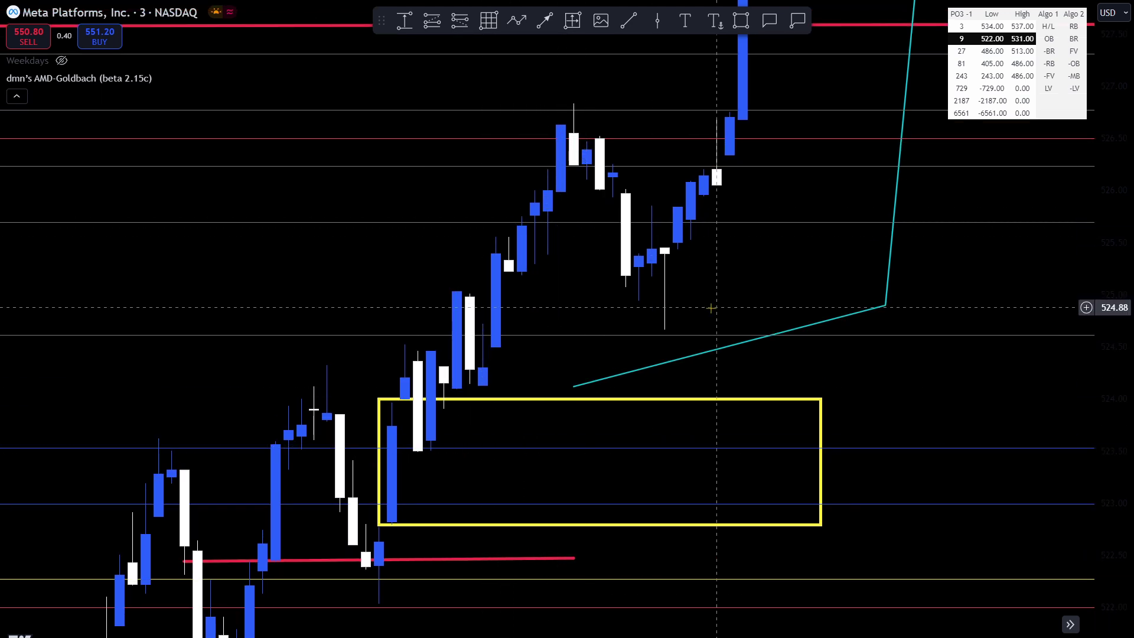
- Draw a red trend line at about 524.96 beneath the later pullback and extend its start back to the rectangle's first candle
scroll(711, 308, down, 5)
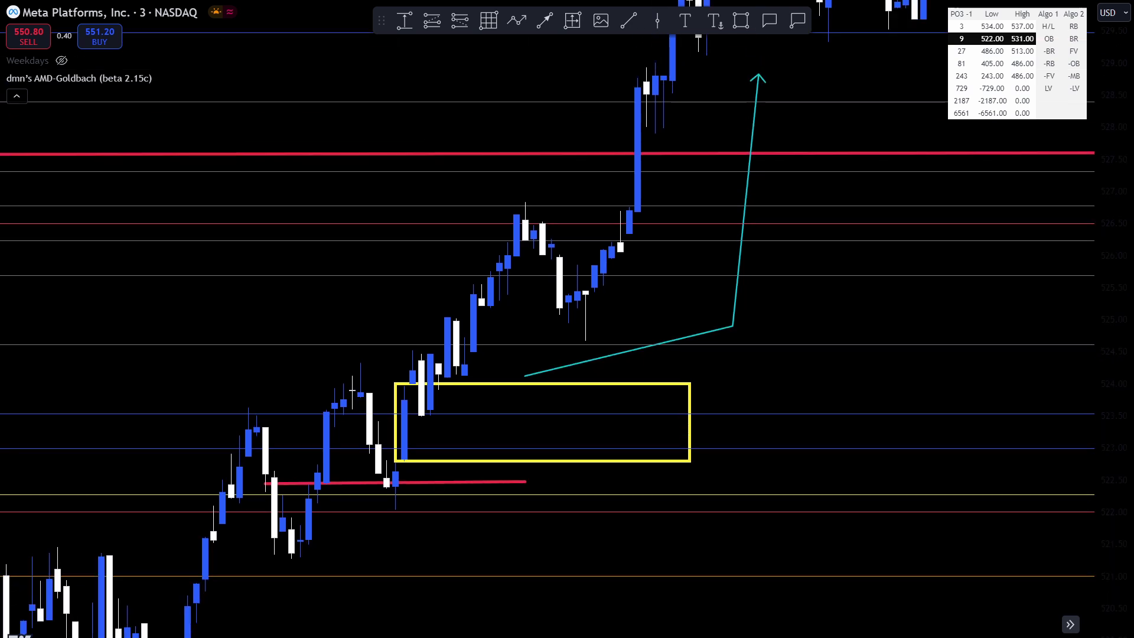
click(629, 19)
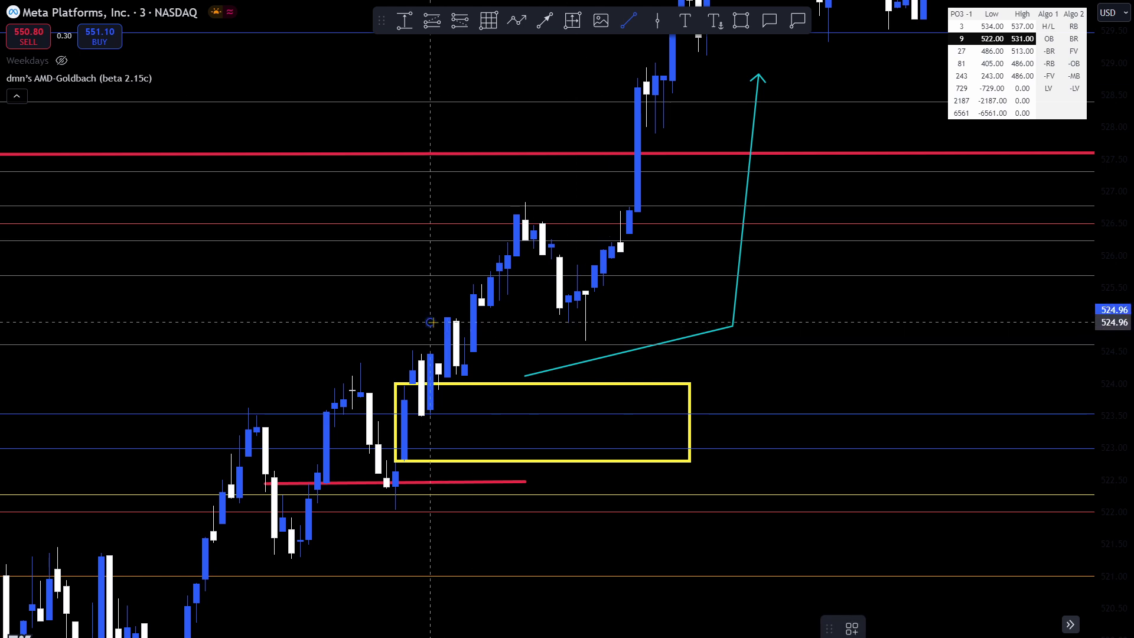
drag(559, 310, 664, 321)
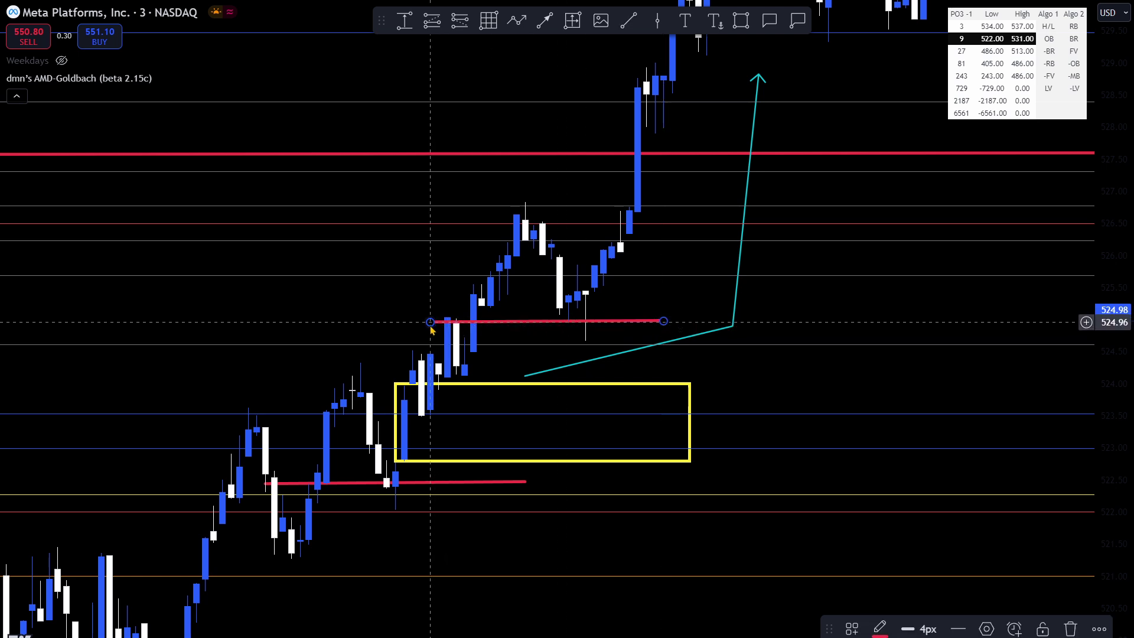
drag(430, 328, 409, 325)
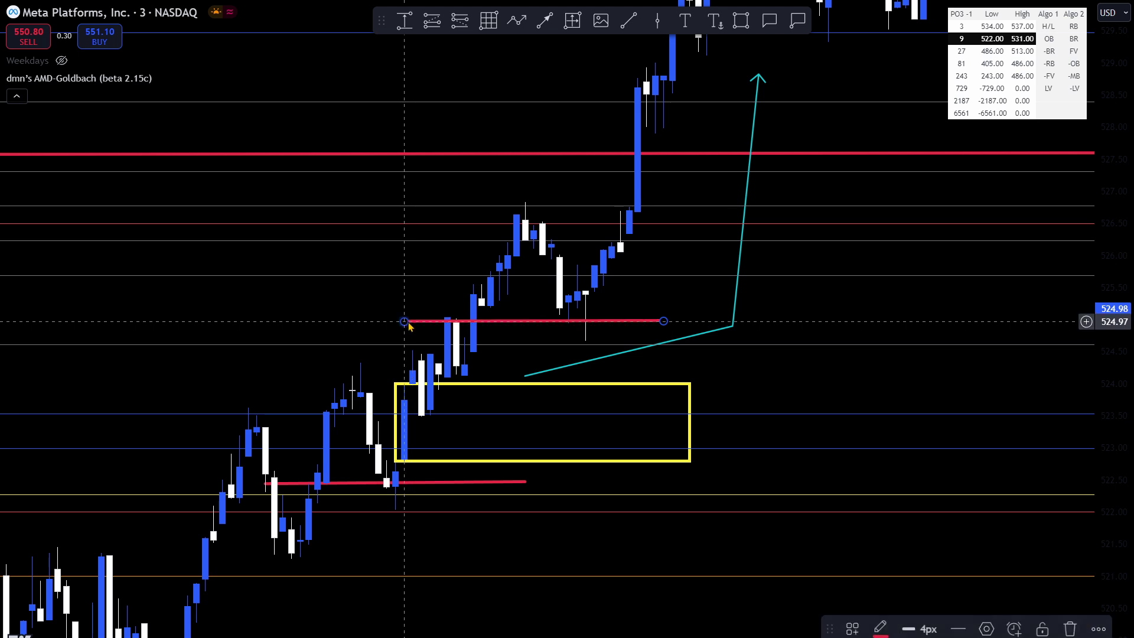
click(316, 325)
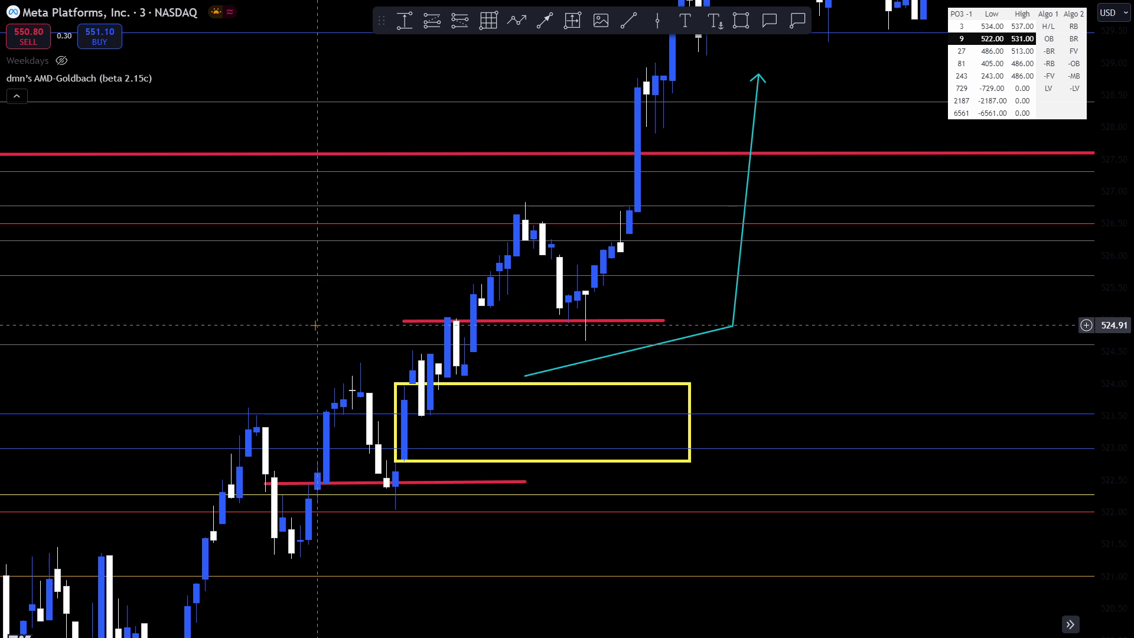
- Show the Weekdays indicator again and reset the chart view
click(61, 61)
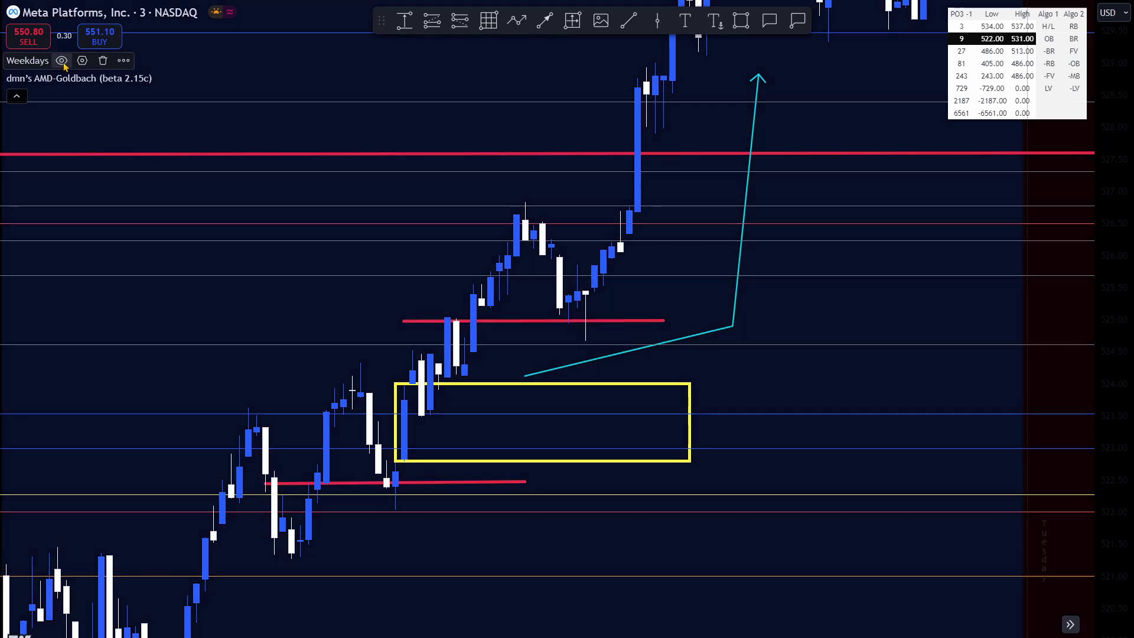
right_click(161, 124)
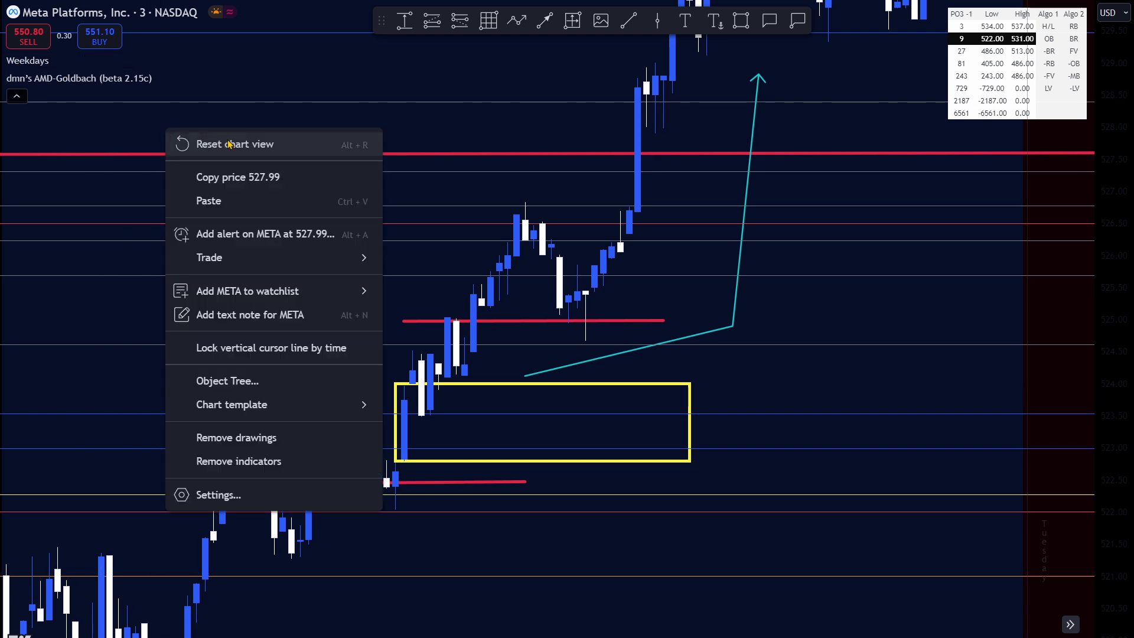
click(228, 142)
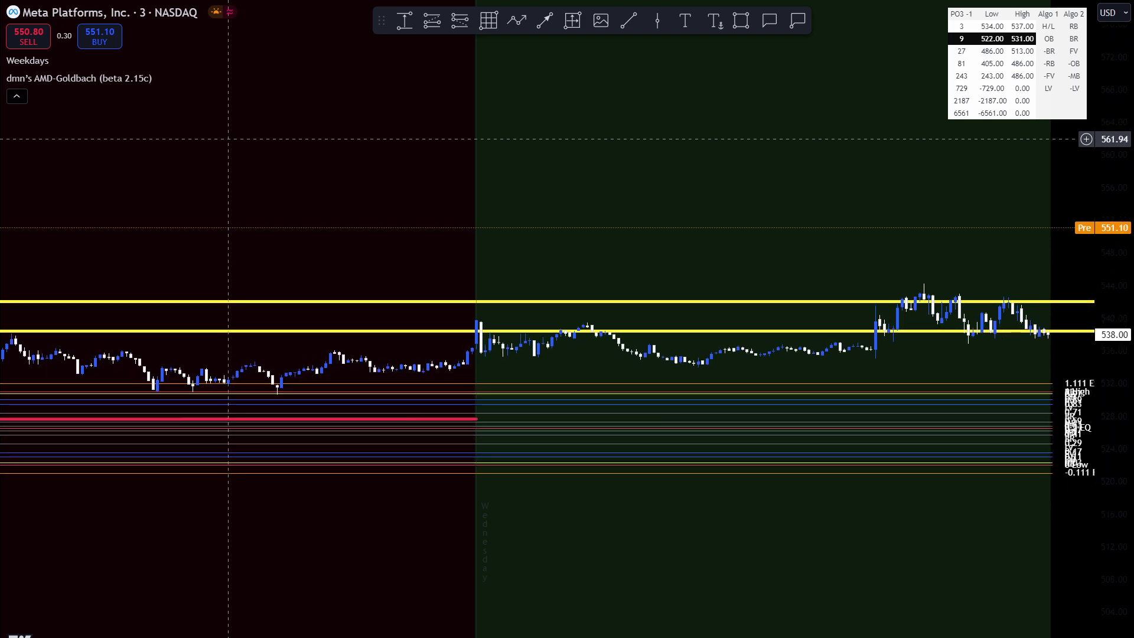
- Add a horizontal line at 540.08 through the upper yellow rectangle and delete that rectangle
scroll(892, 413, down, 10)
drag(780, 536, 968, 487)
drag(1113, 490, 1113, 295)
drag(941, 519, 888, 480)
scroll(891, 530, up, 3)
scroll(898, 526, down, 2)
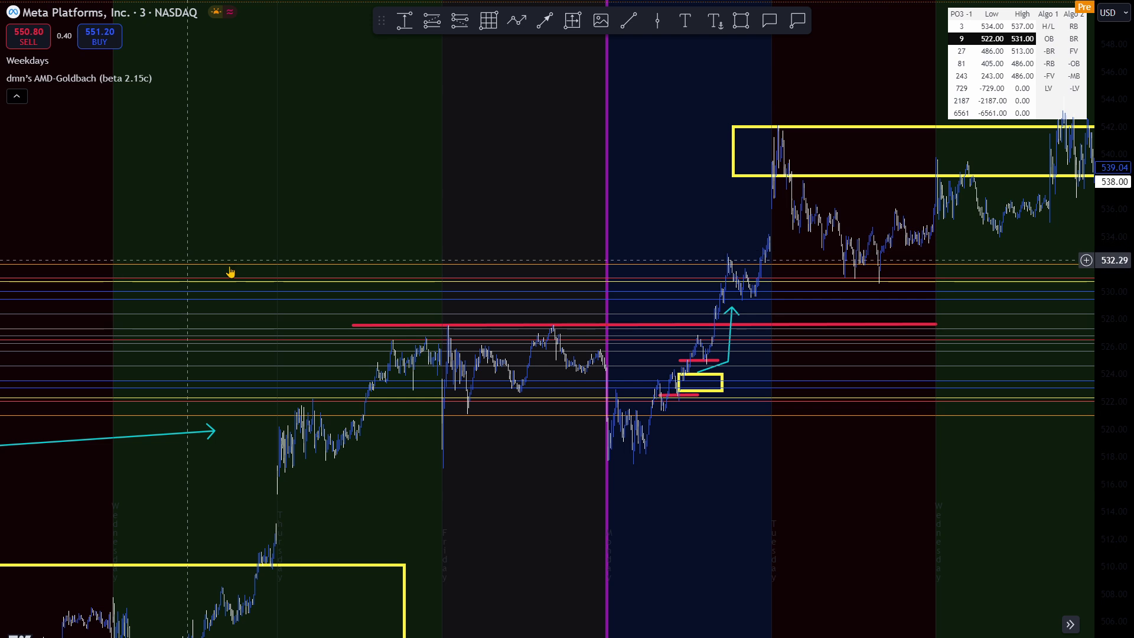
drag(701, 490, 470, 539)
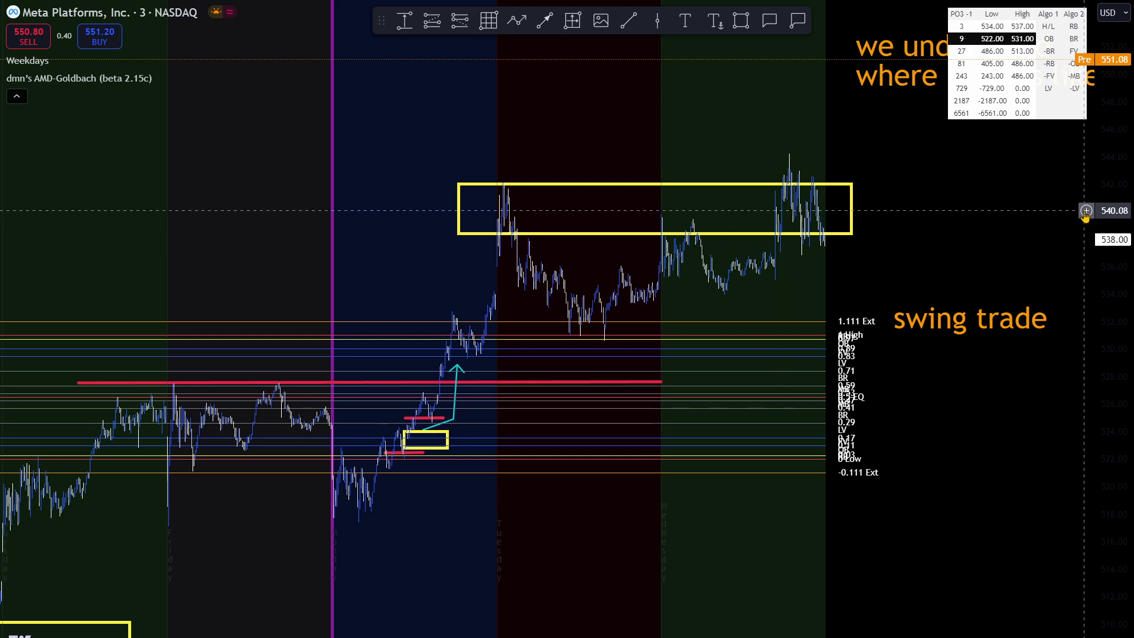
click(1086, 212)
click(1005, 397)
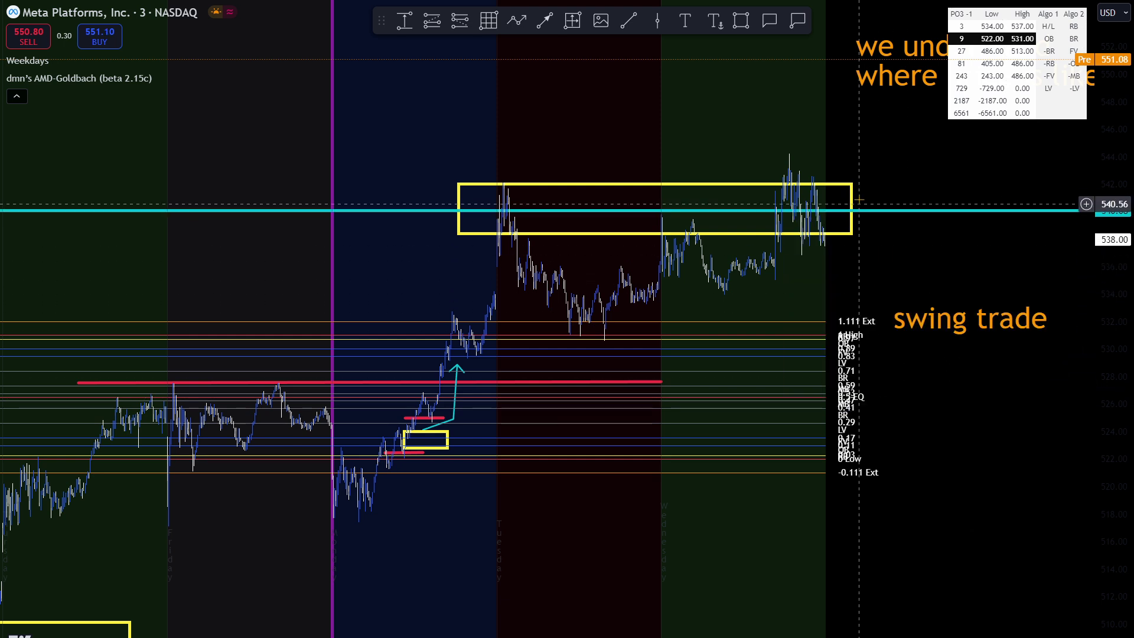
click(852, 195)
key(Delete)
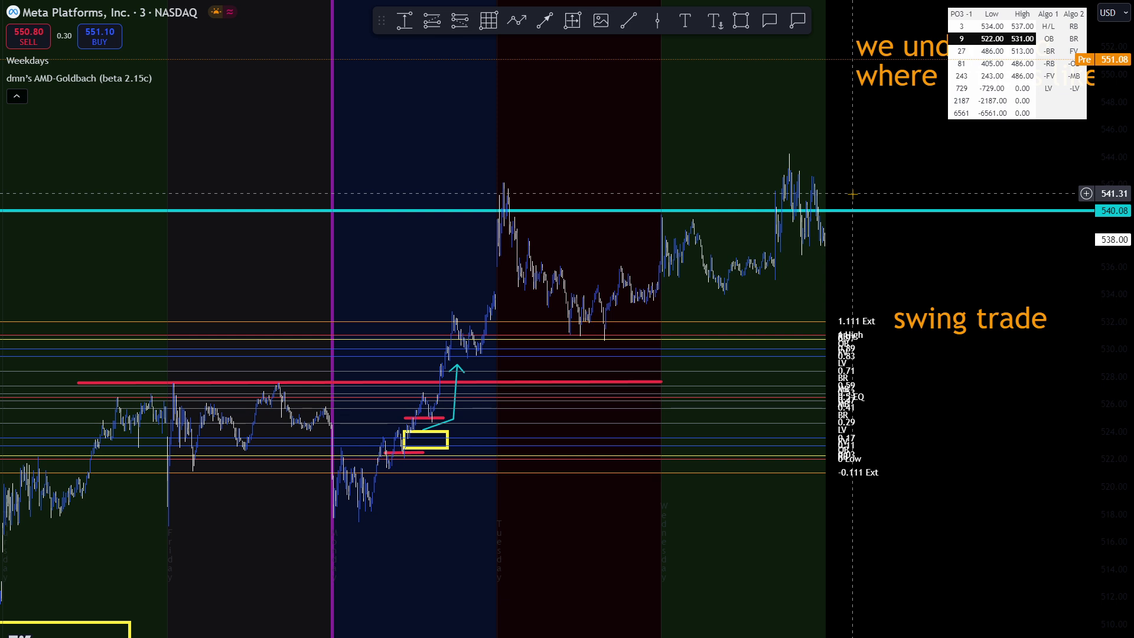
- Switch the Meta chart to the 30-minute interval
text(30)
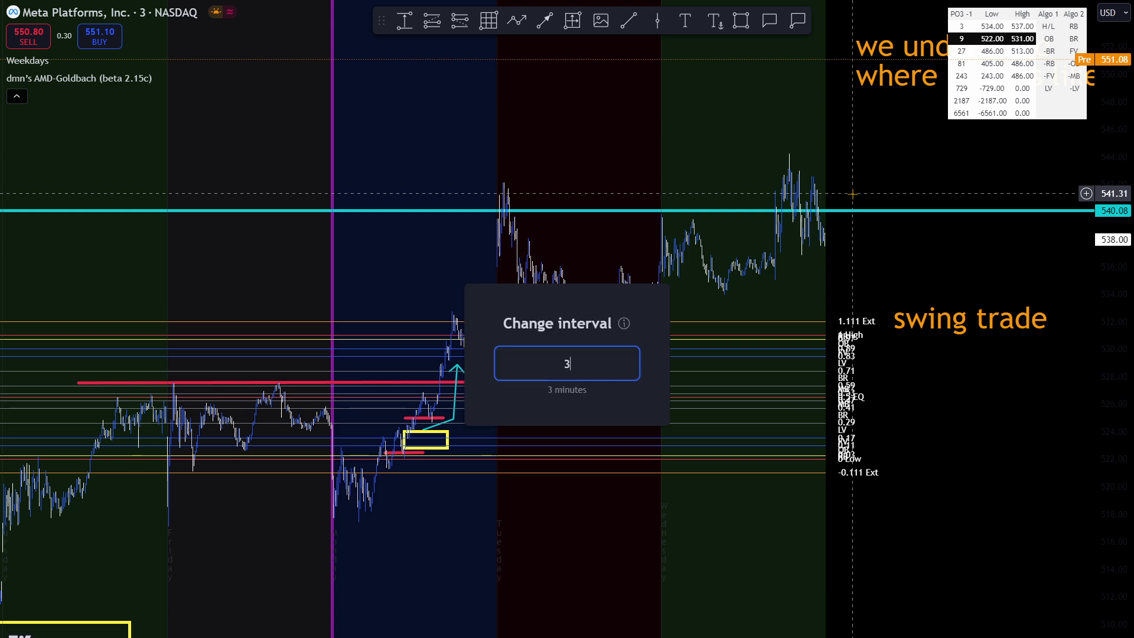
key(Return)
scroll(745, 491, up, 4)
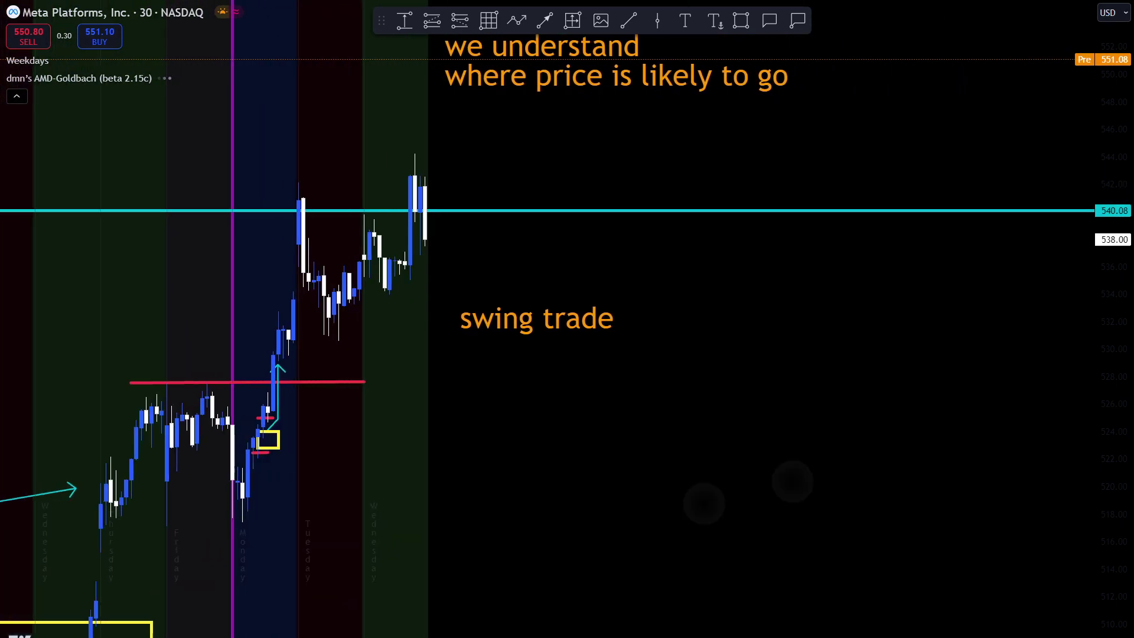
drag(721, 516, 1073, 516)
scroll(816, 530, up, 4)
drag(816, 529, 886, 526)
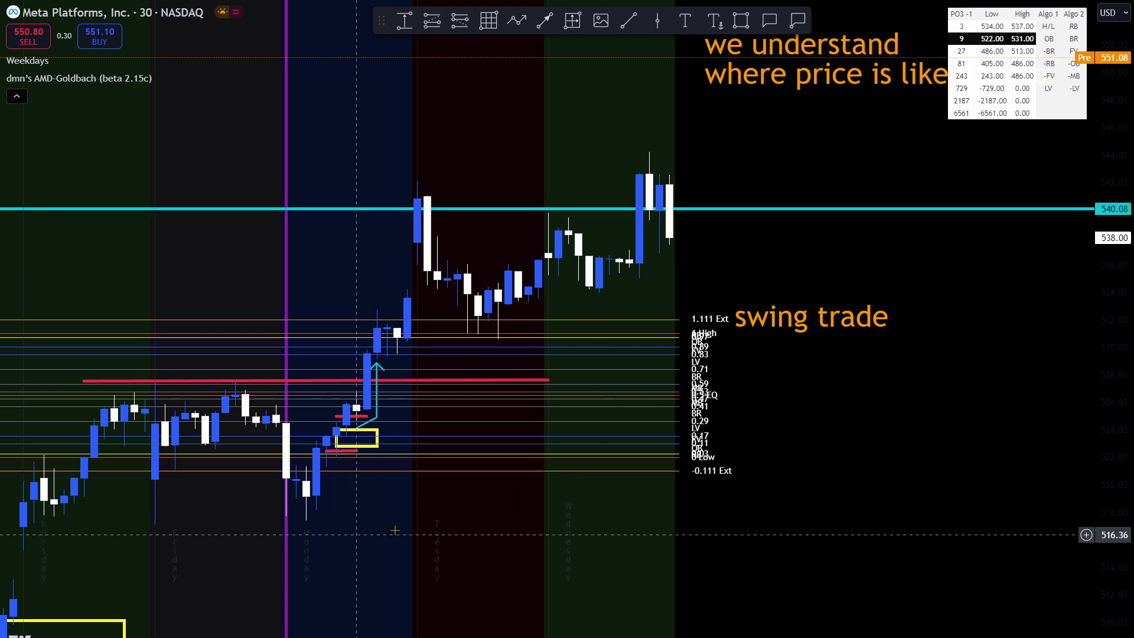
drag(446, 533, 534, 504)
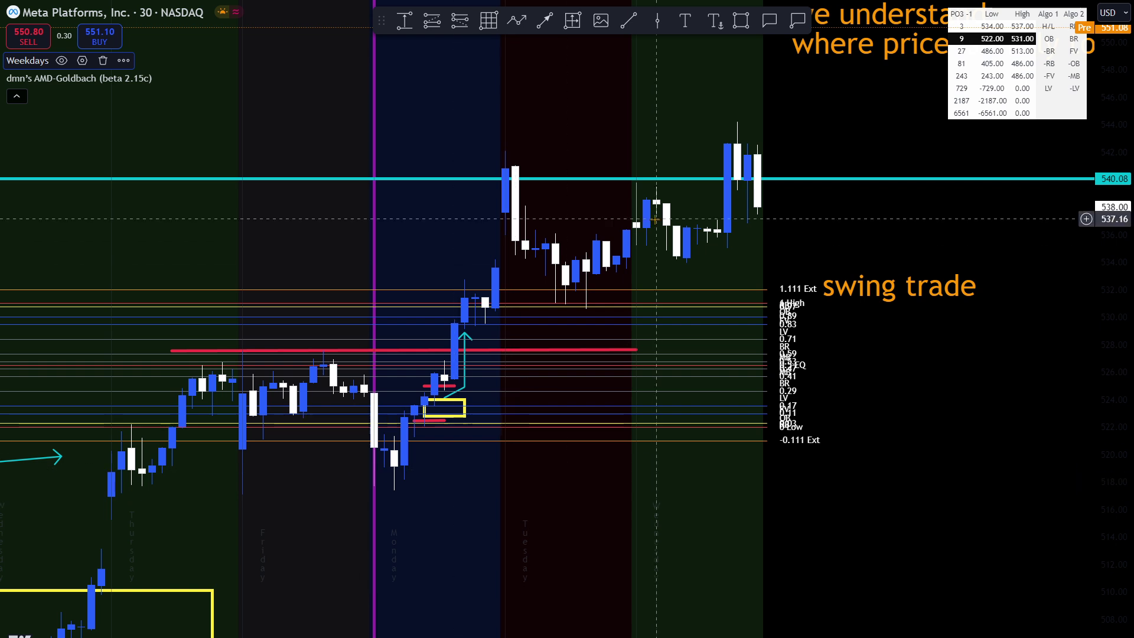
- Set the DR Shift of the AMD-Goldbach indicator to 0
double_click(678, 306)
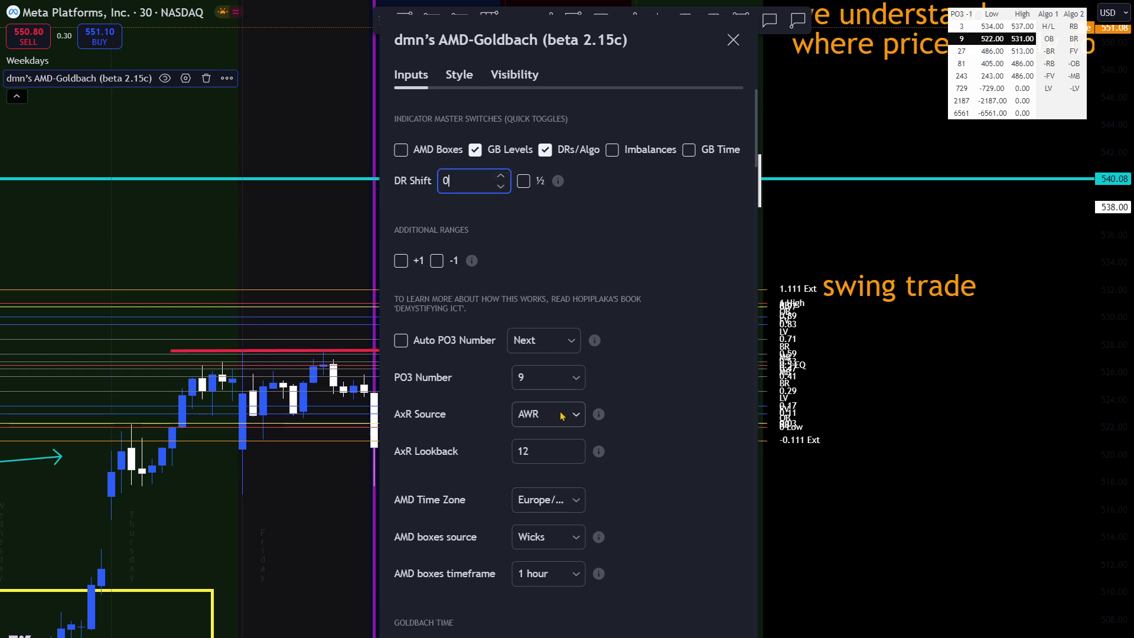
key(Return)
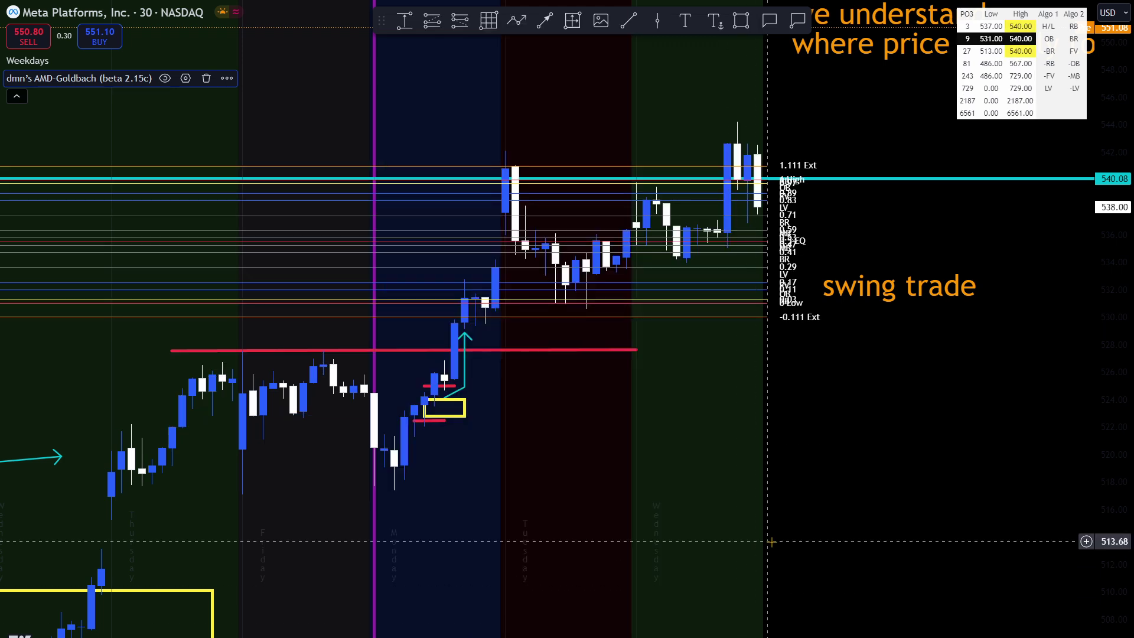
scroll(771, 542, up, 5)
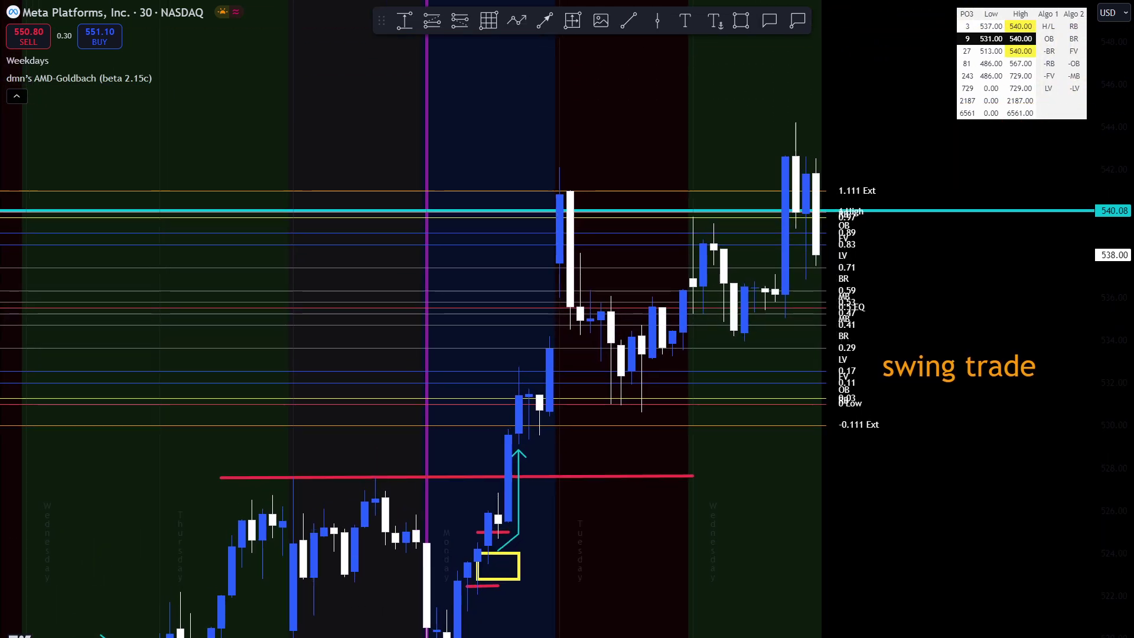
scroll(495, 404, up, 3)
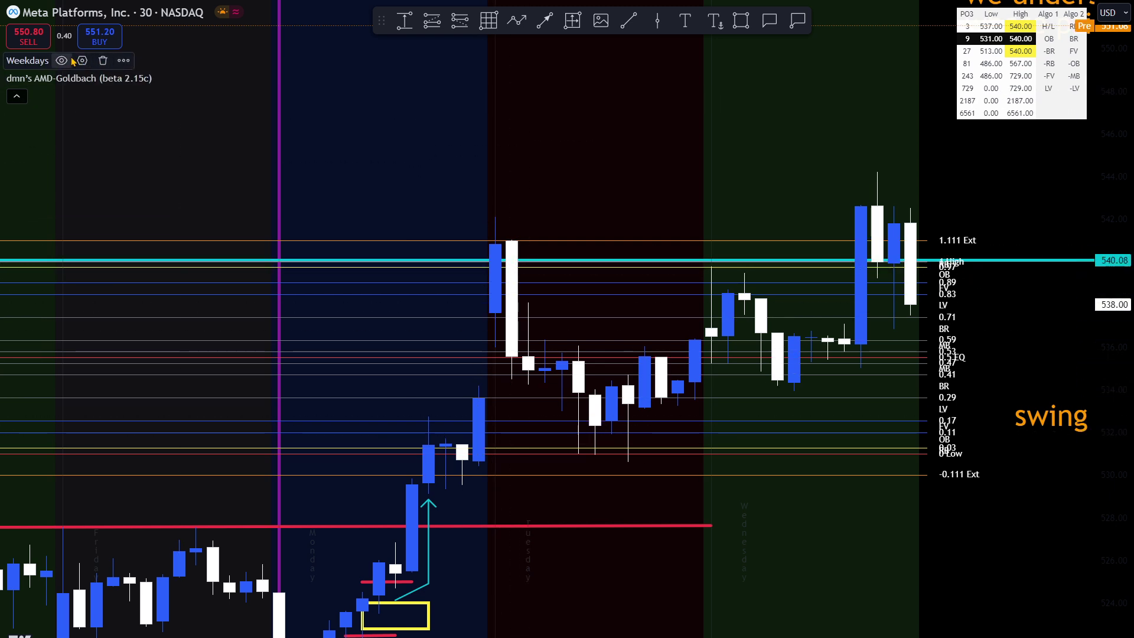
- Hide the Weekdays indicator and draw a yellow rectangle around Tuesday's lows at the range low, from about 531.83 down past the lowest wick
click(62, 61)
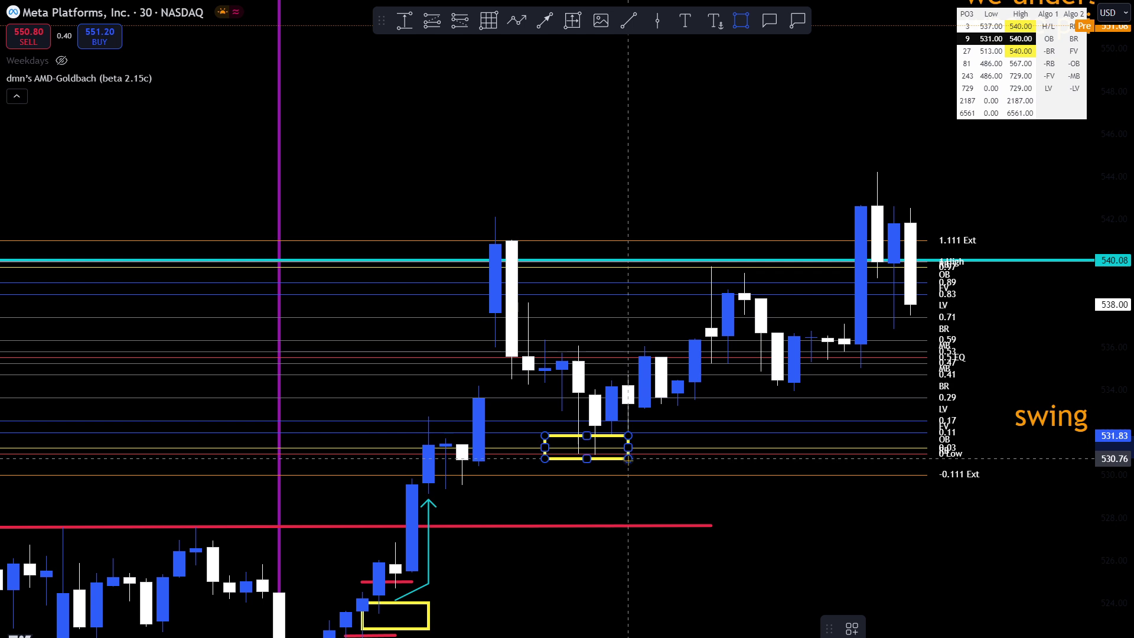
drag(545, 435, 679, 465)
click(777, 537)
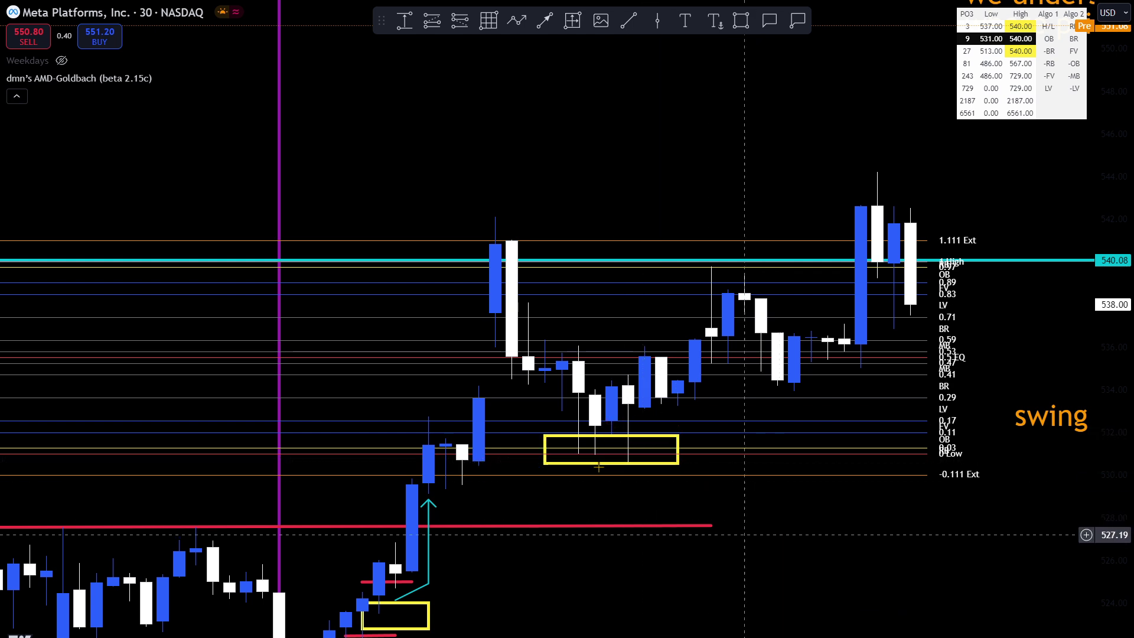
- Draw a rectangle over the price gap before Tuesday's open, from about 534.19 to 535.92, and colour its border red
click(740, 21)
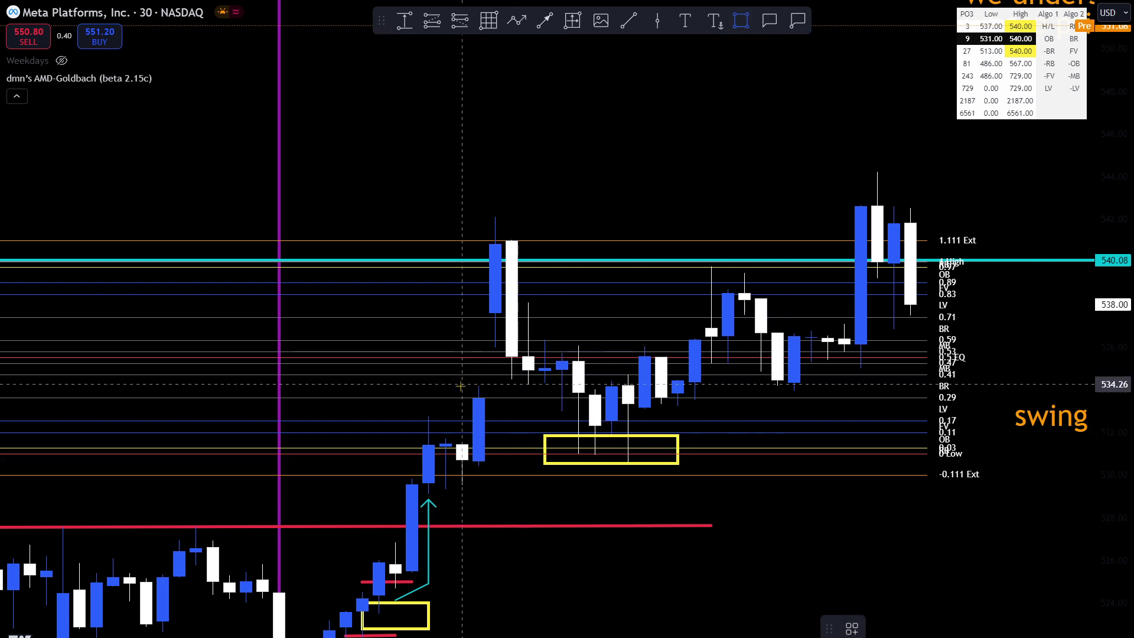
drag(462, 385, 562, 349)
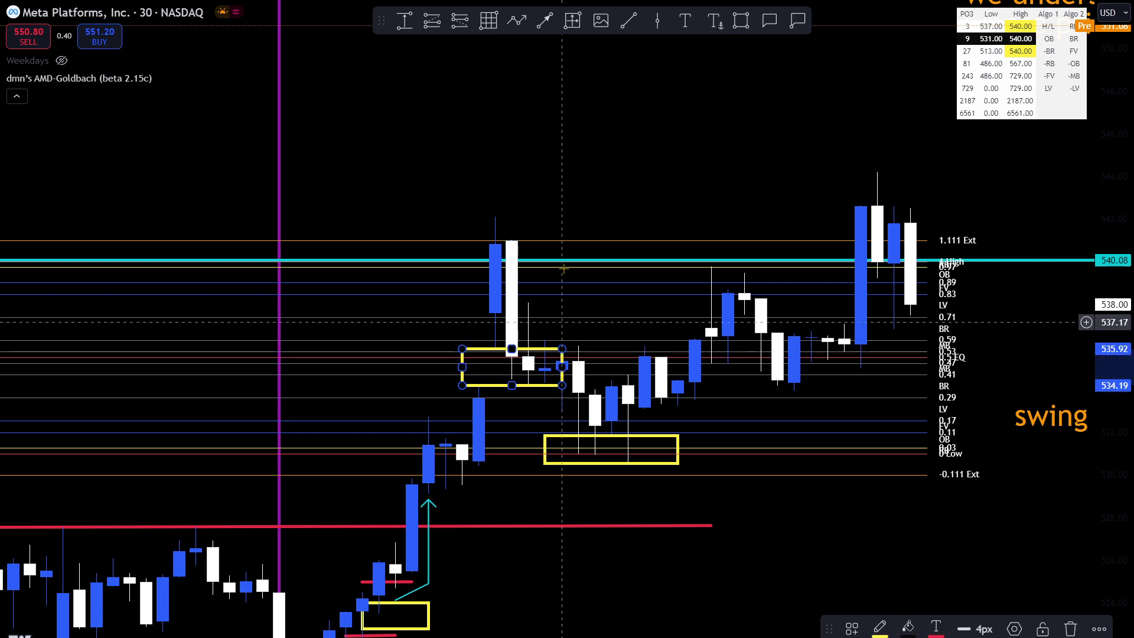
click(485, 352)
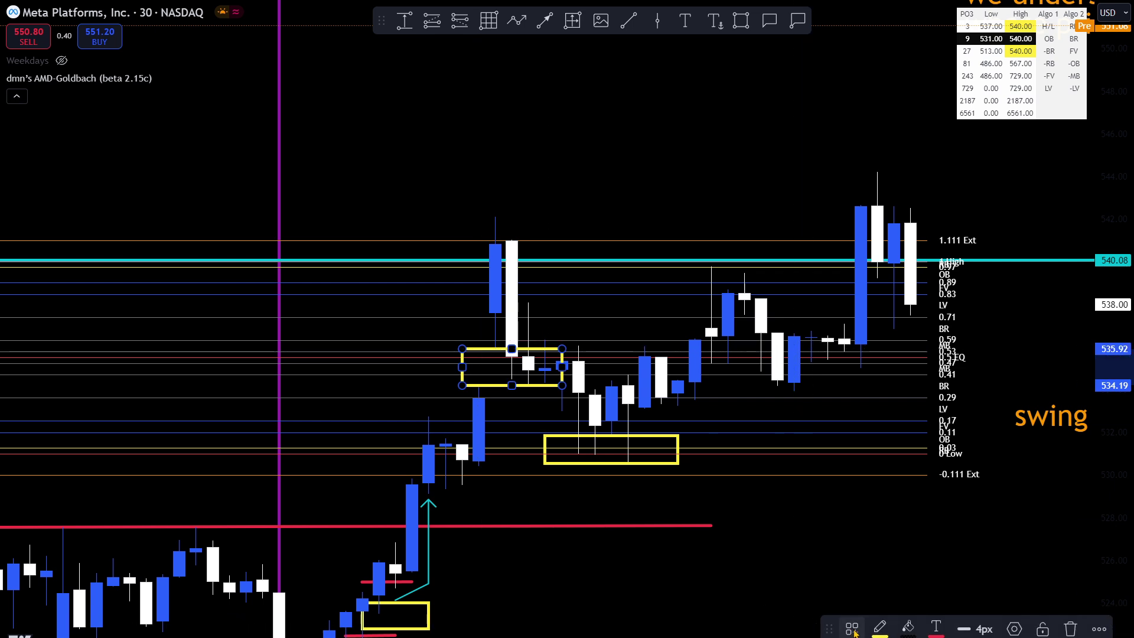
click(884, 632)
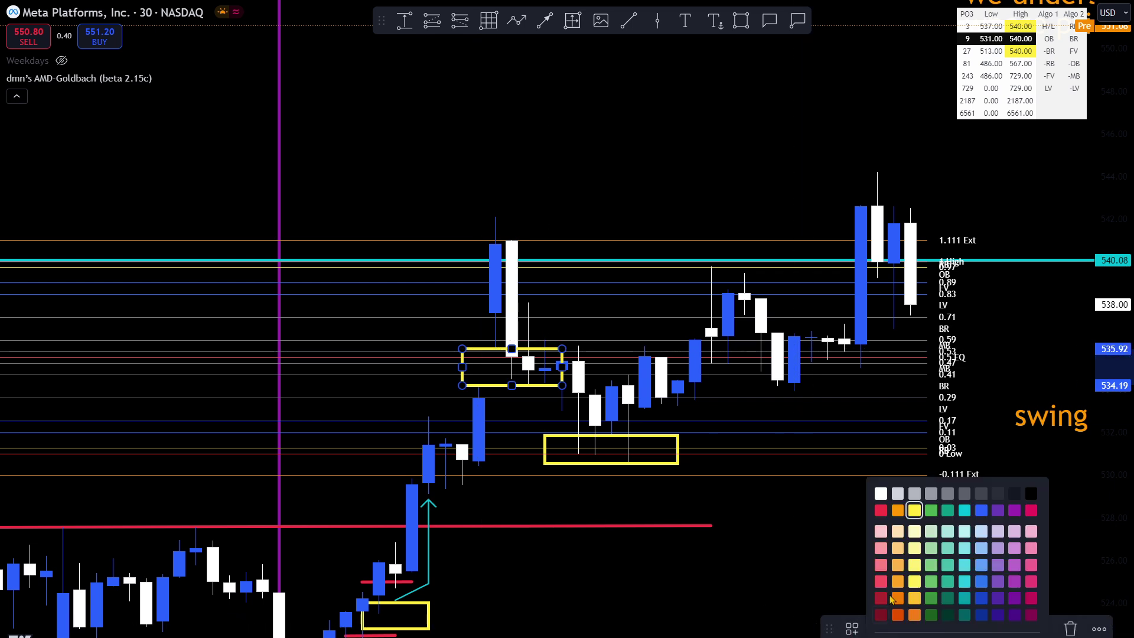
click(881, 511)
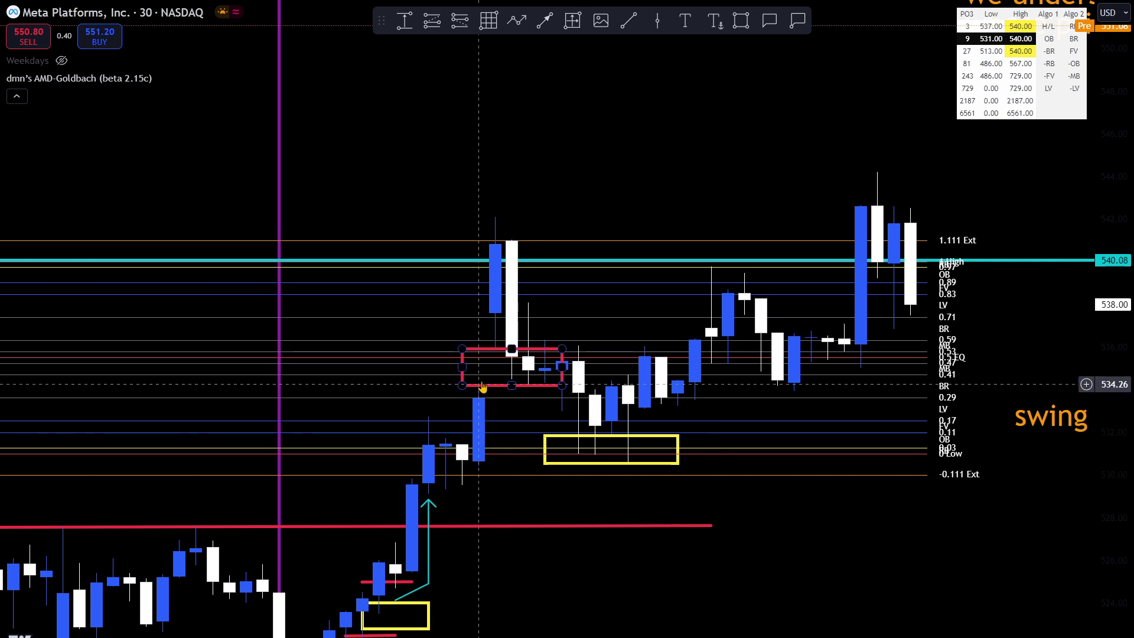
click(475, 522)
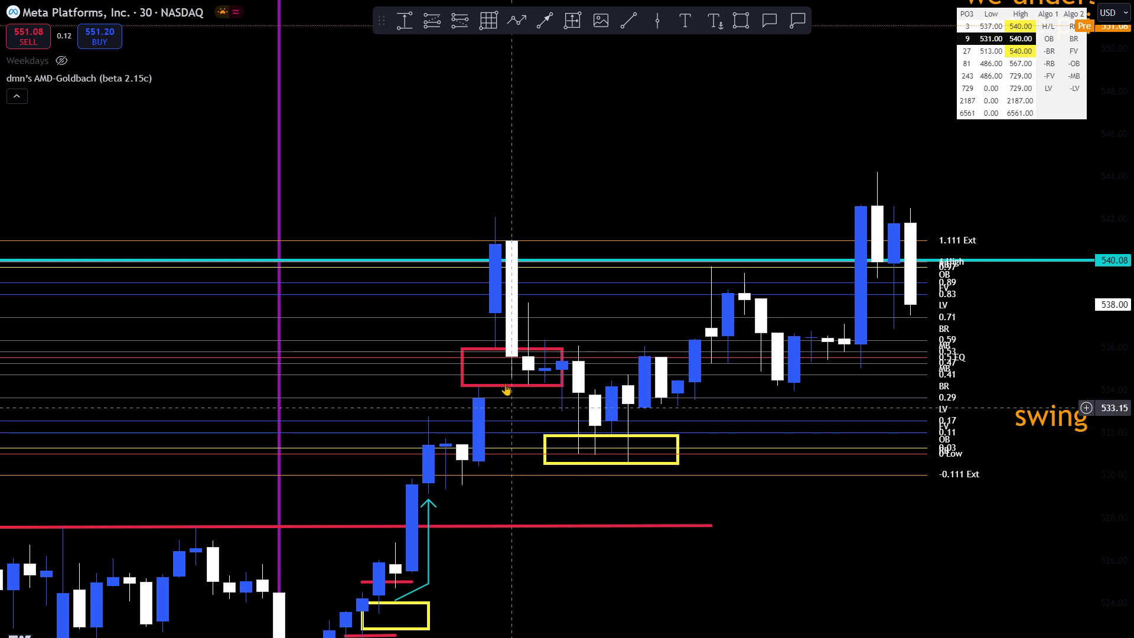
- Show the Weekdays indicator and switch the chart to the 3-minute interval
click(61, 61)
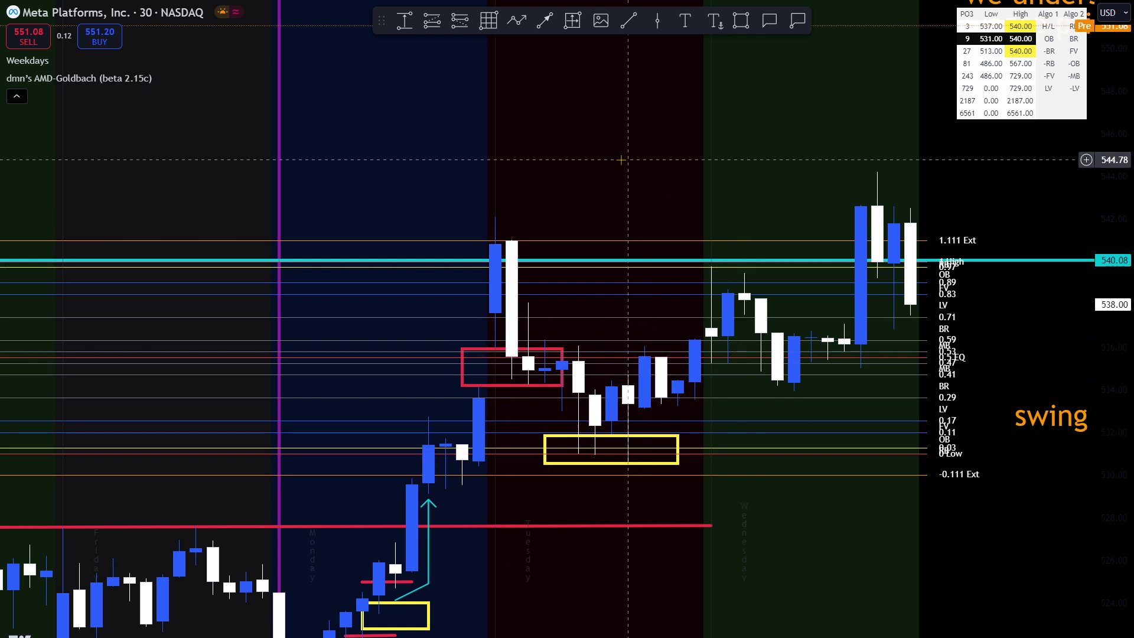
key(3)
key(Return)
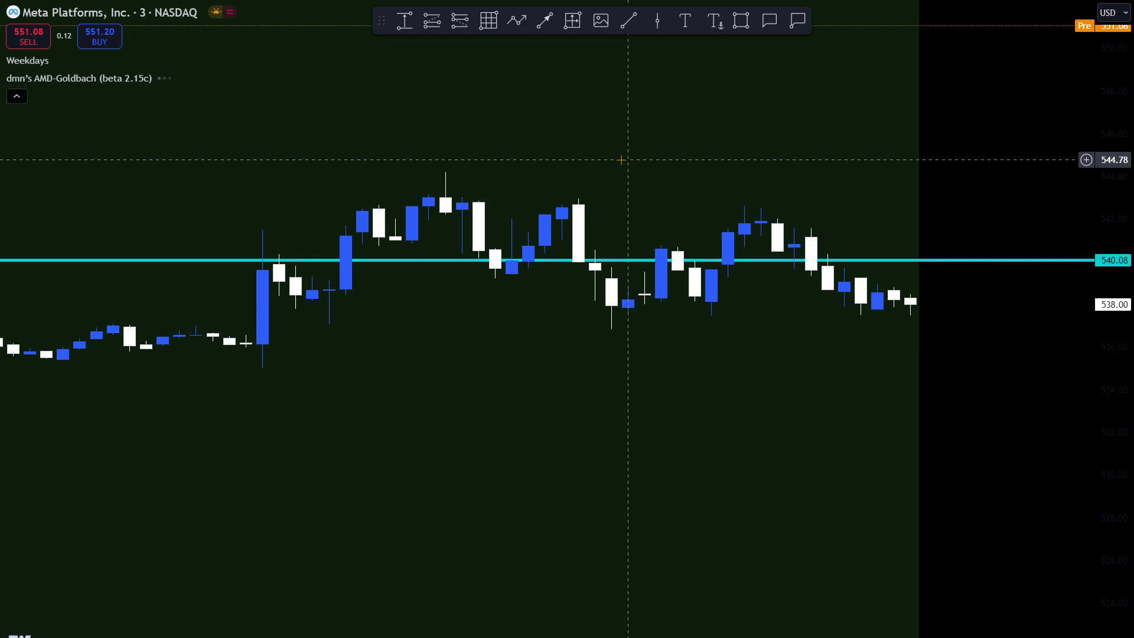
scroll(785, 437, down, 5)
drag(711, 527, 1062, 513)
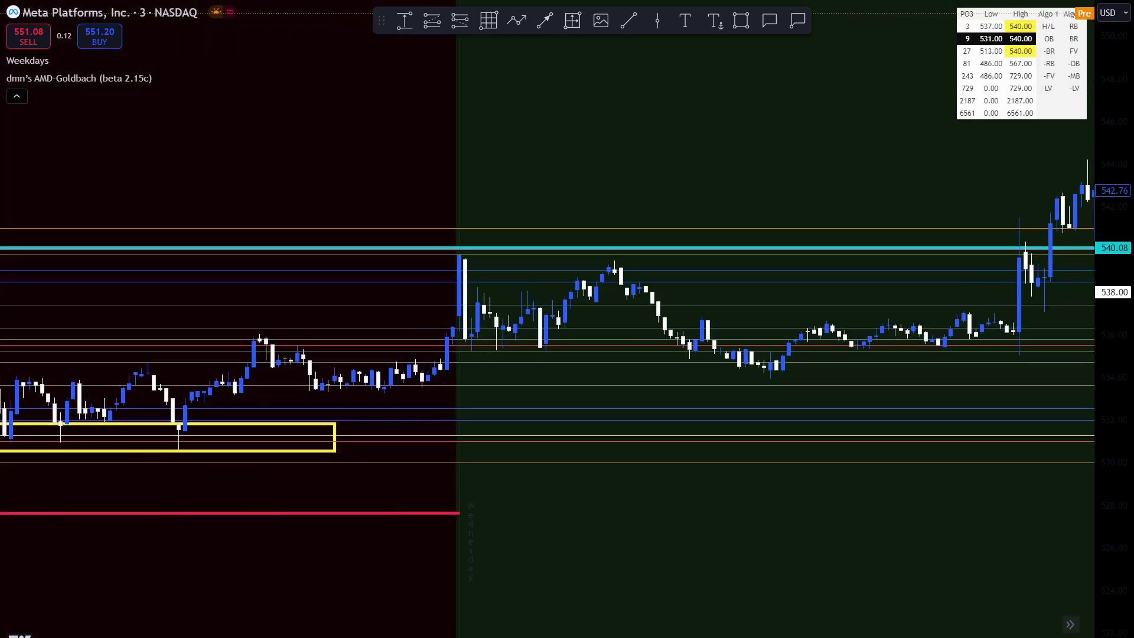
scroll(843, 512, down, 5)
- Hide the Weekdays indicator and remove all drawings from the chart, keeping the locked ones
mouse_move(106, 65)
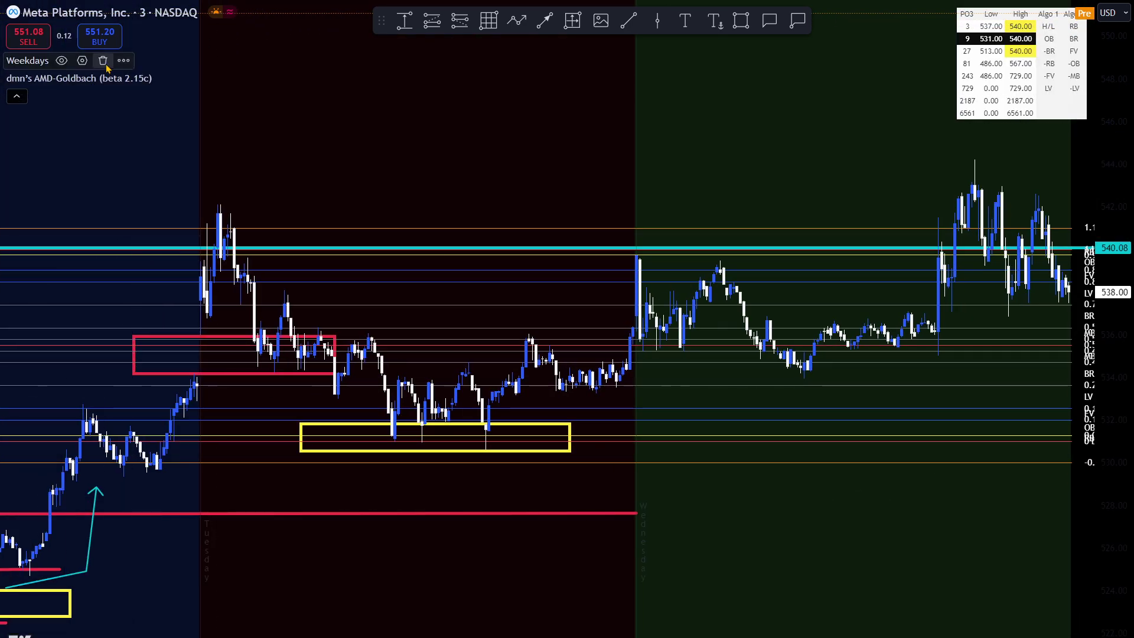
click(62, 61)
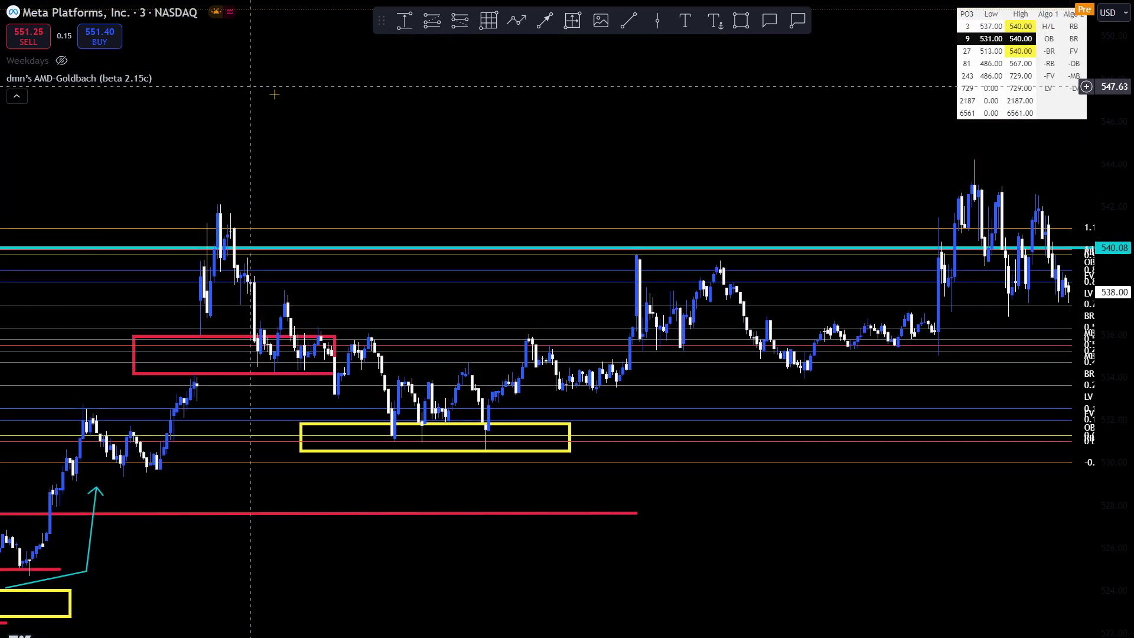
drag(262, 91, 333, 110)
right_click(333, 109)
mouse_move(442, 396)
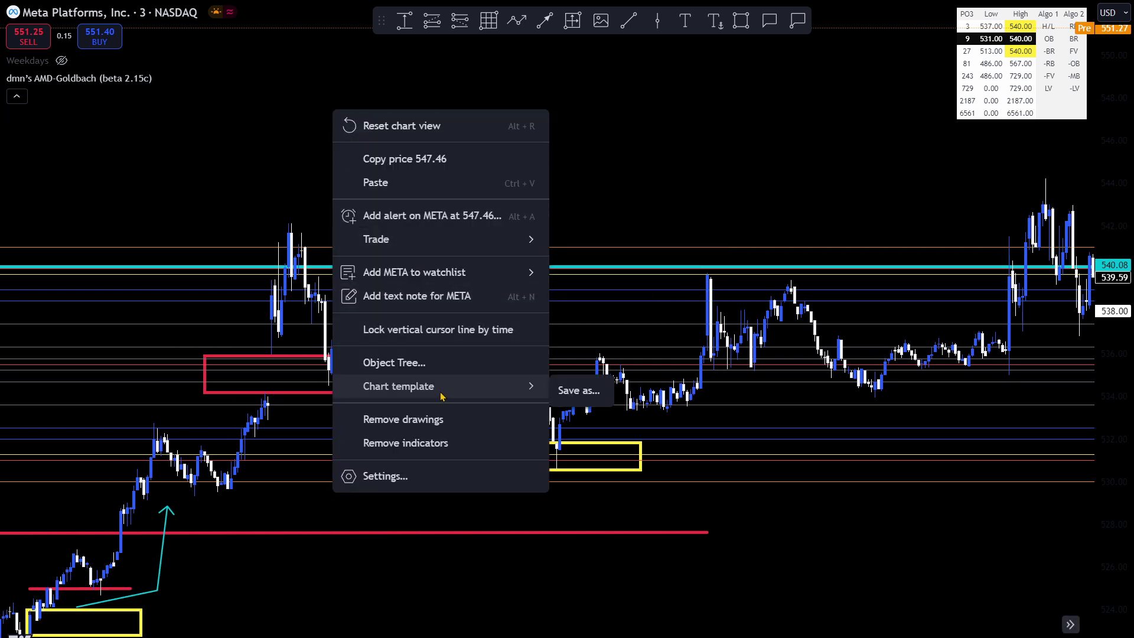
click(424, 420)
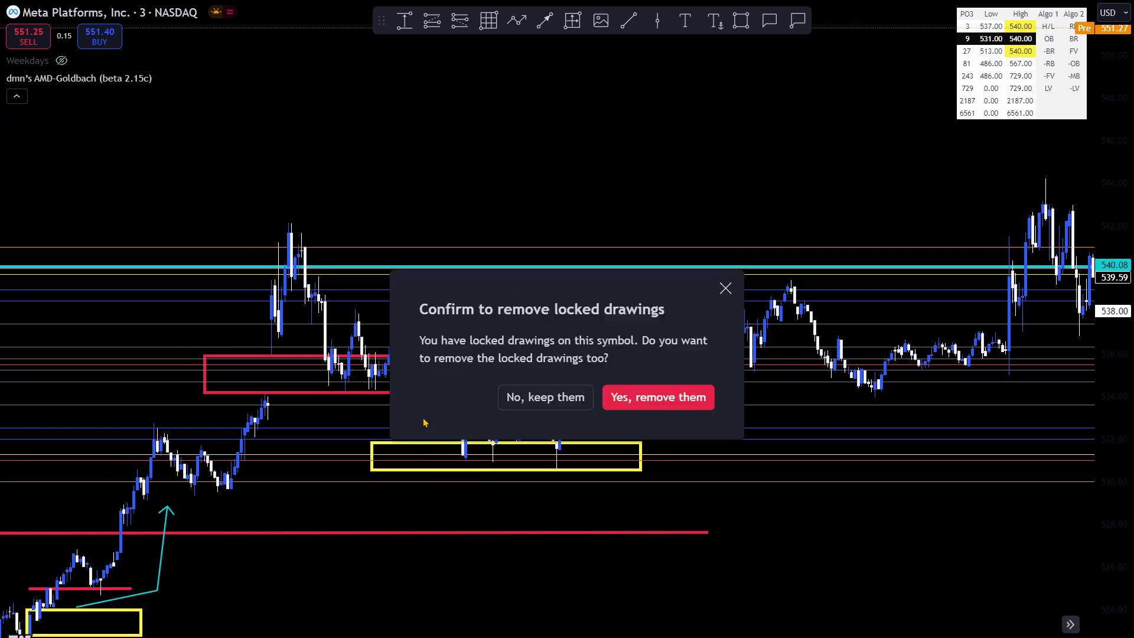
click(556, 398)
- Examine the 3-minute price swings between the Goldbach range low at 531 and the range high at 540
scroll(557, 399, up, 5)
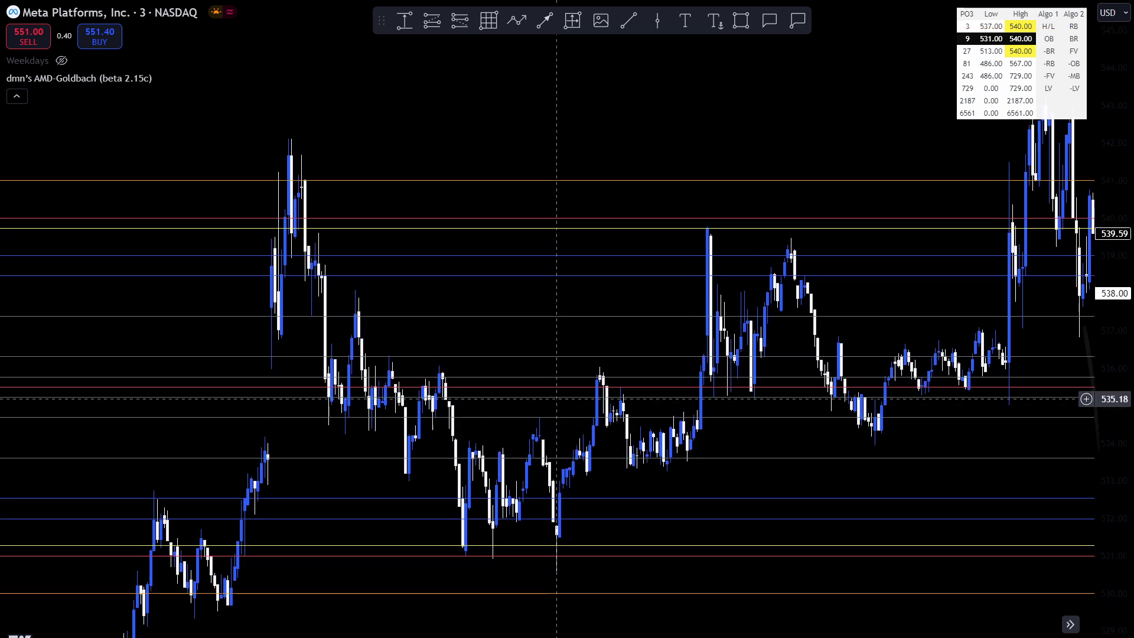
scroll(556, 399, down, 5)
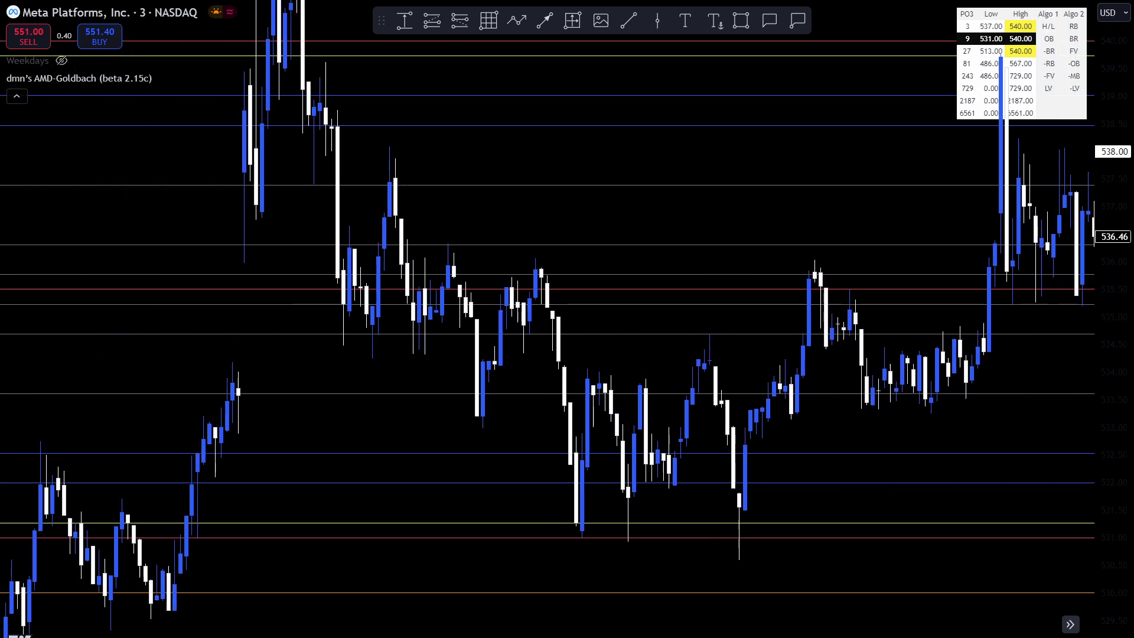
scroll(994, 541, up, 3)
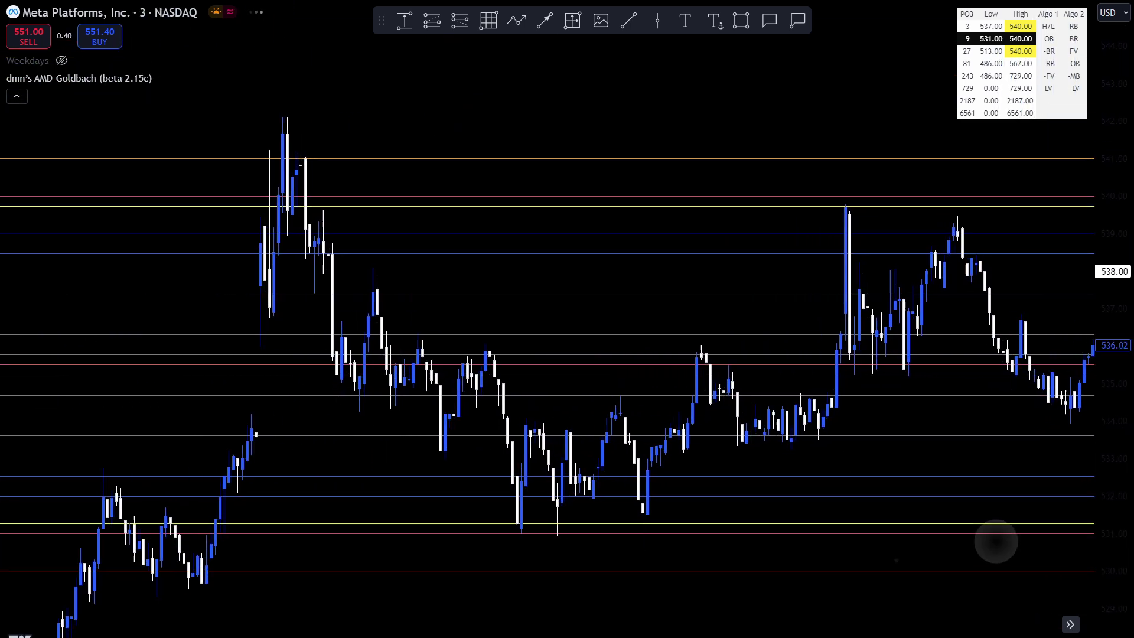
scroll(994, 541, down, 3)
drag(949, 545, 614, 559)
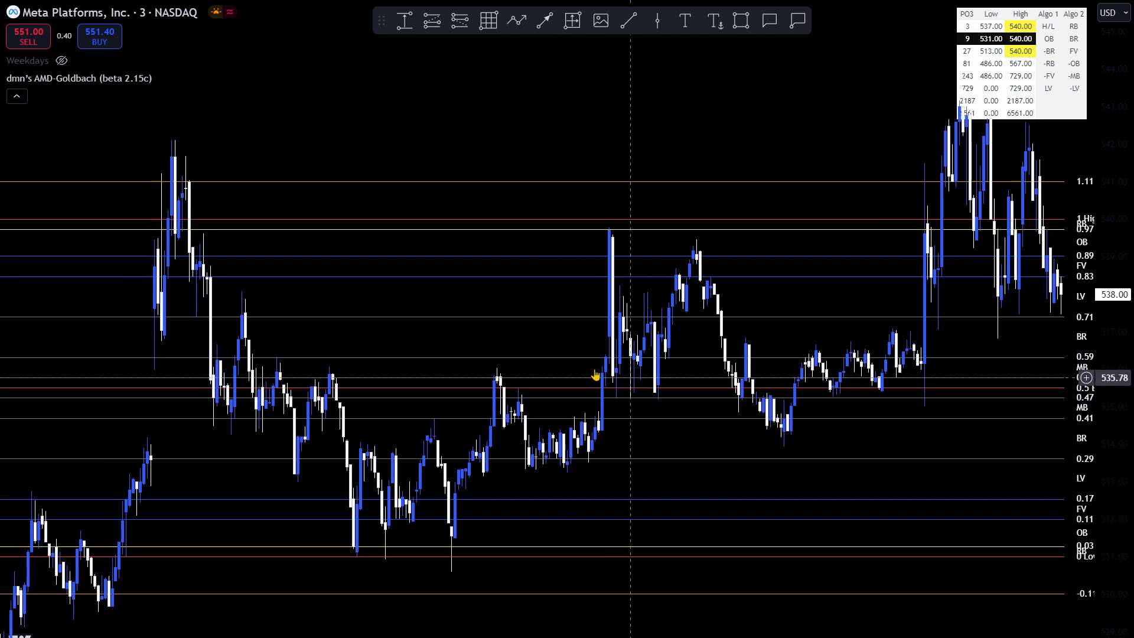
drag(507, 340, 635, 340)
scroll(773, 354, up, 4)
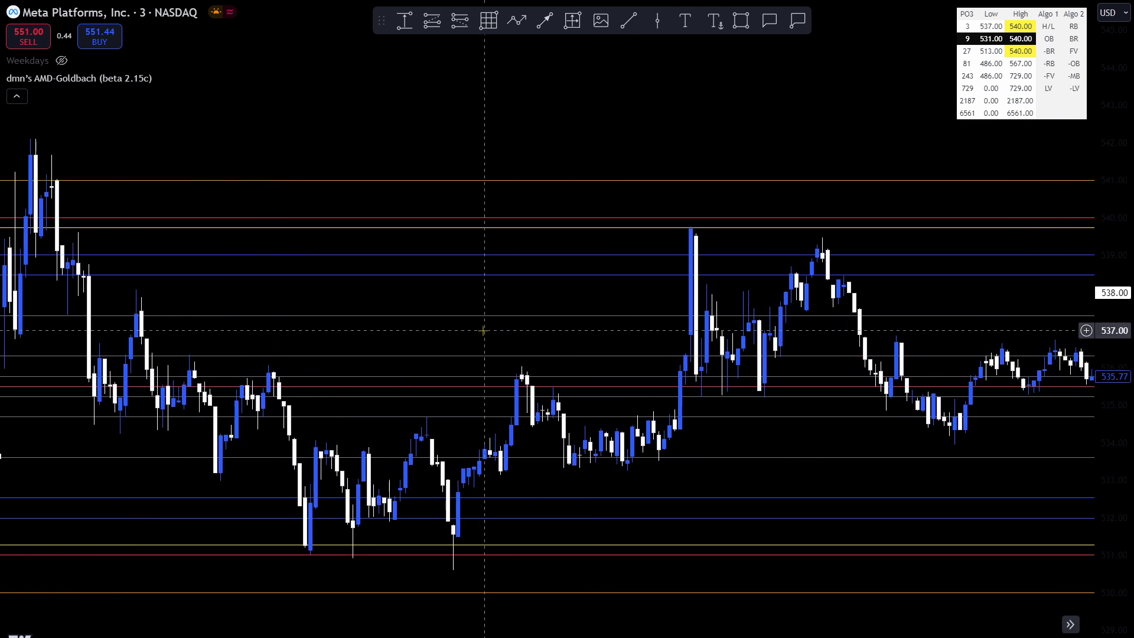
- Switch the chart to the 5-minute interval and examine the swings across the 531–540 Goldbach range
scroll(485, 331, down, 3)
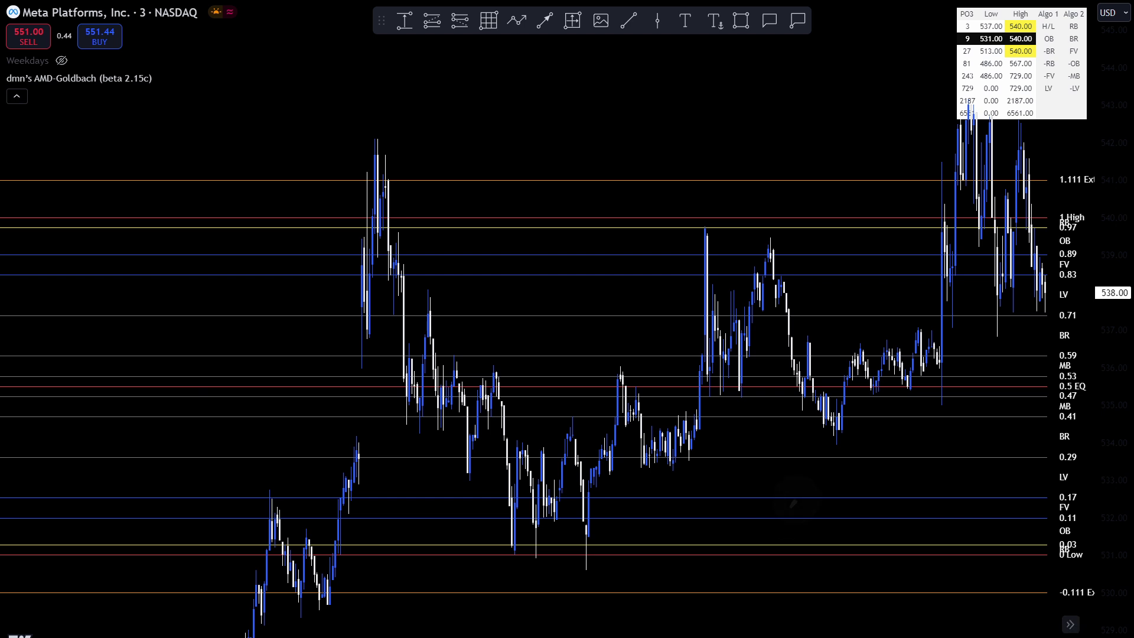
text(5)
key(Return)
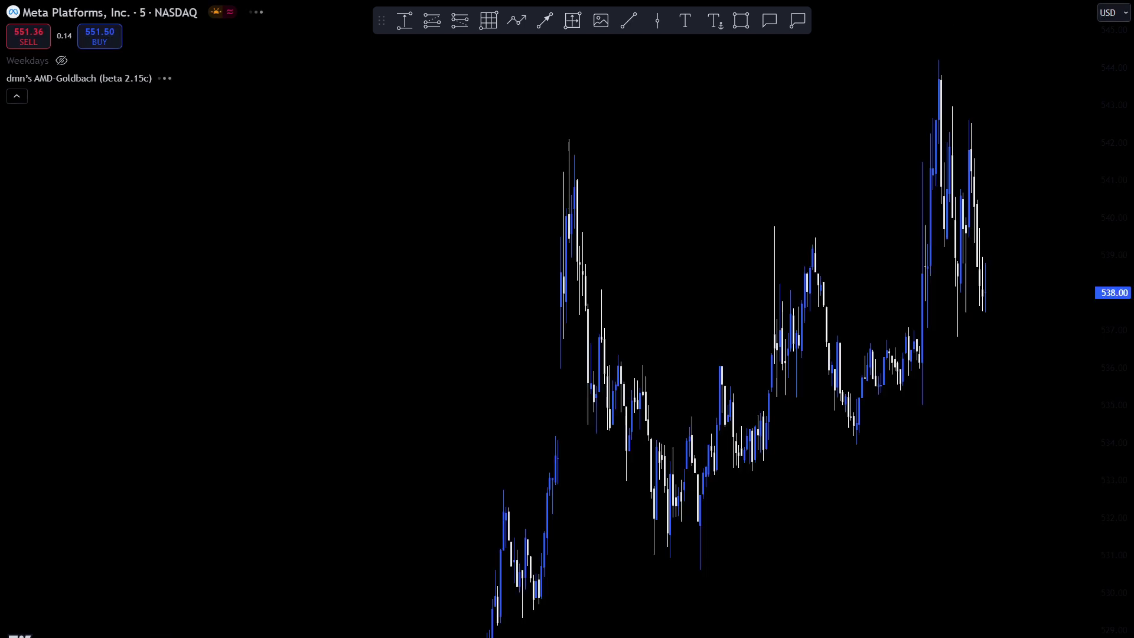
scroll(956, 522, up, 4)
drag(771, 540, 625, 584)
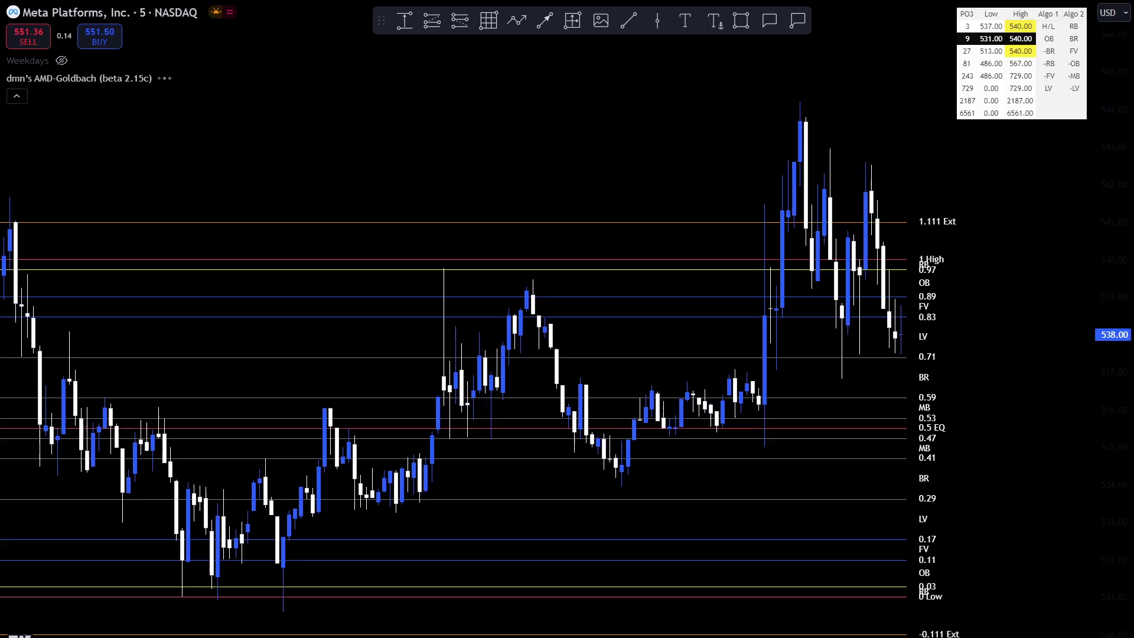
drag(757, 503, 858, 483)
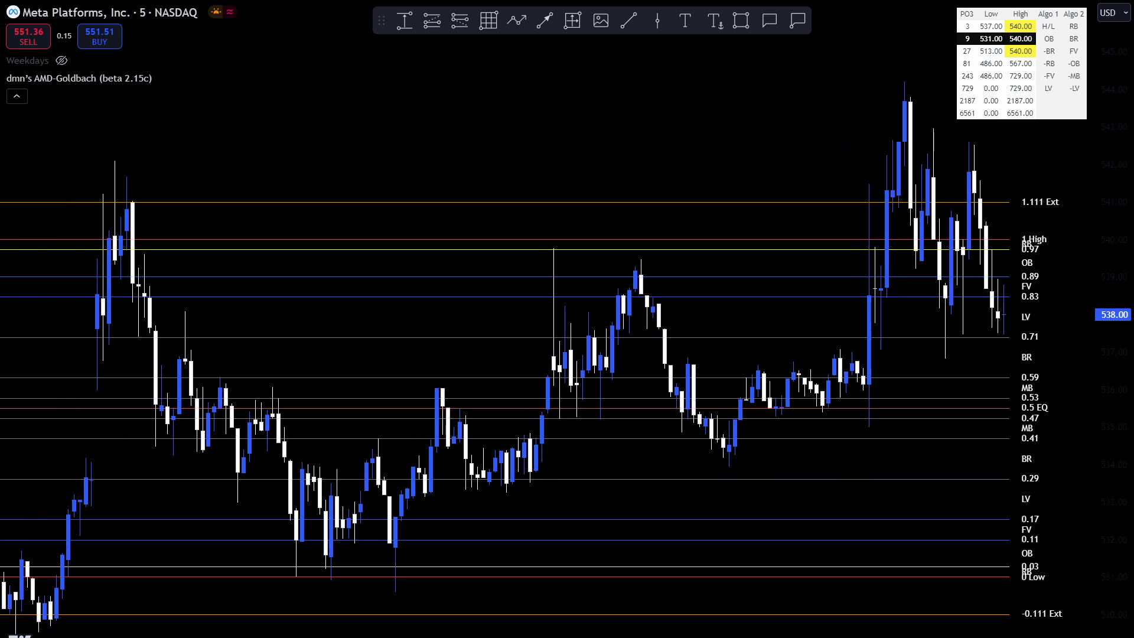
- Switch the chart to the 11-minute interval, keeping the 531–540 range in view
text(11)
key(Return)
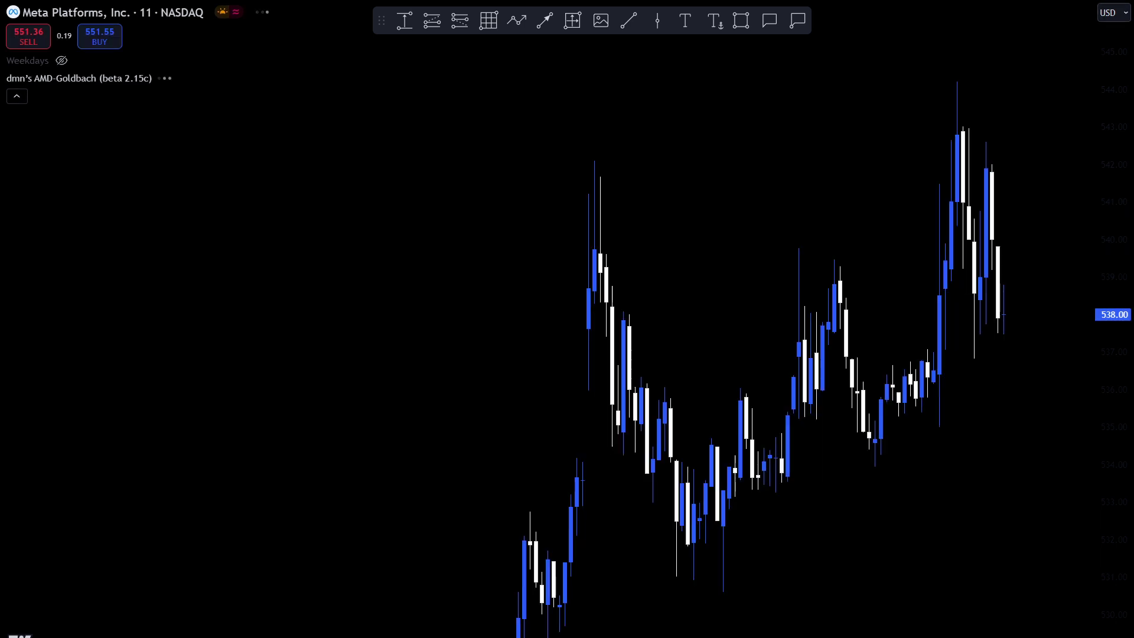
scroll(980, 319, up, 6)
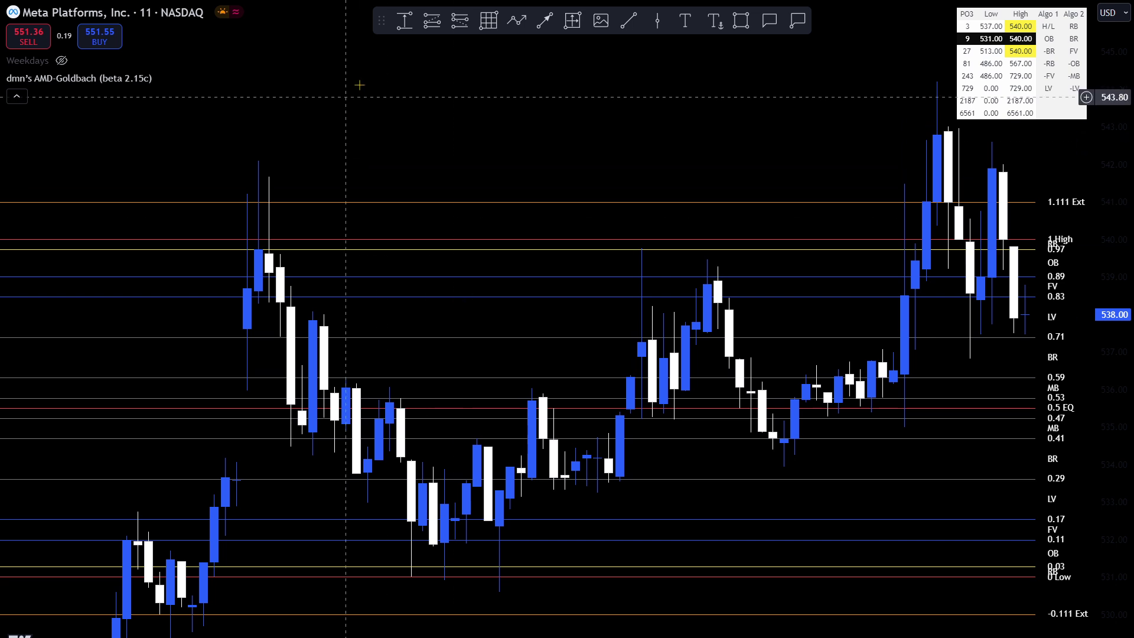
- Draw one rectangle over the price gap from about 534.17 to 535.99 and another around the lows at the 0 Low level near 531
click(515, 24)
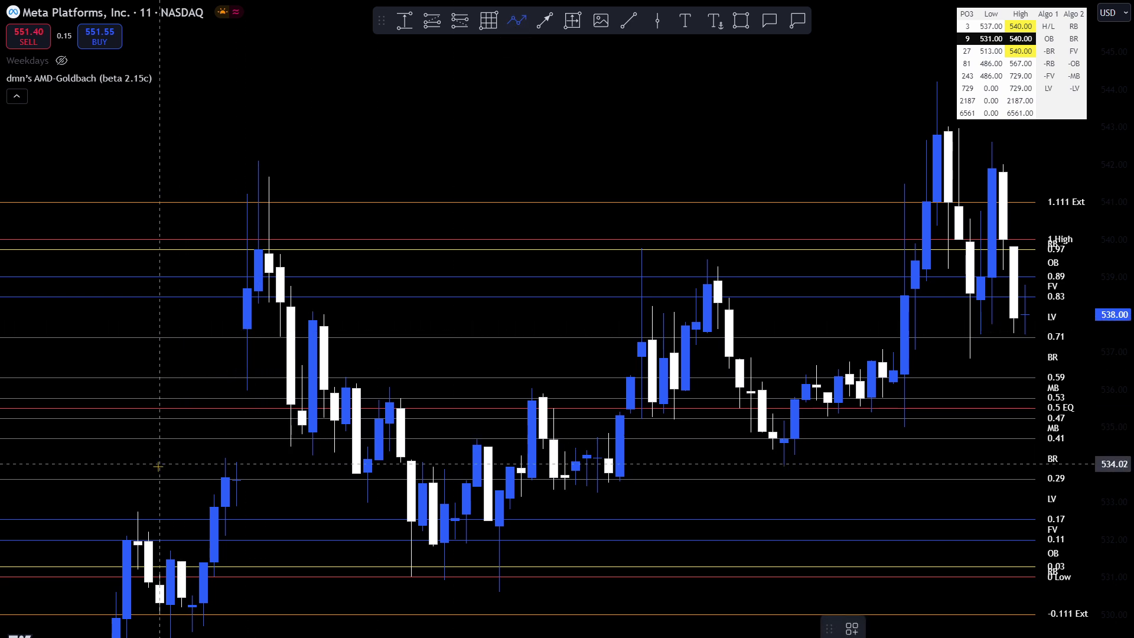
click(741, 20)
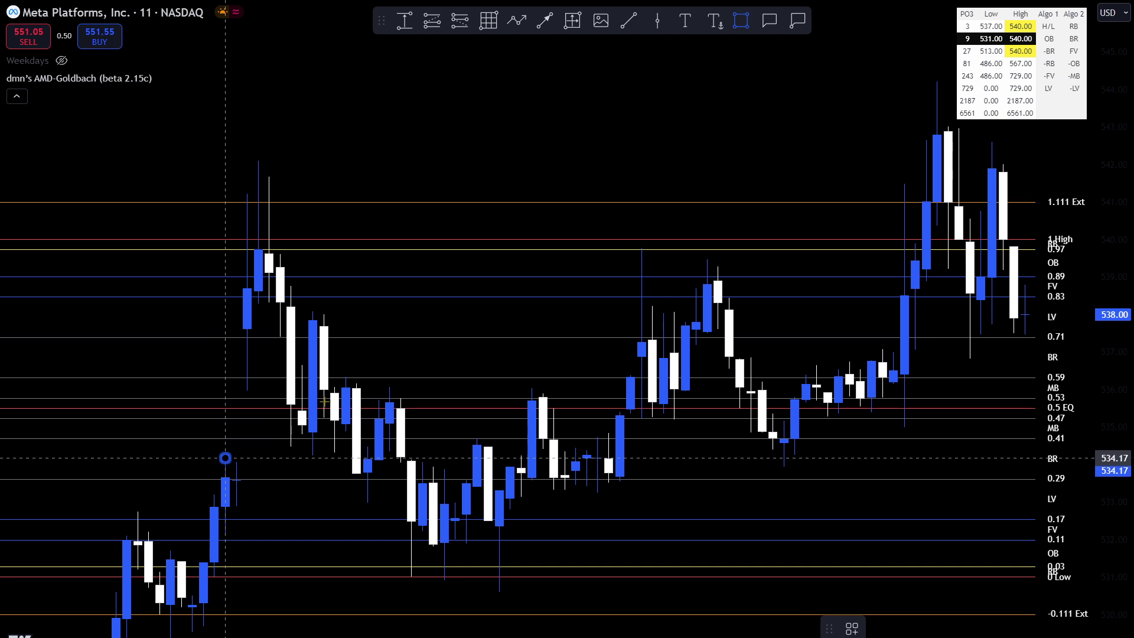
drag(225, 458, 367, 390)
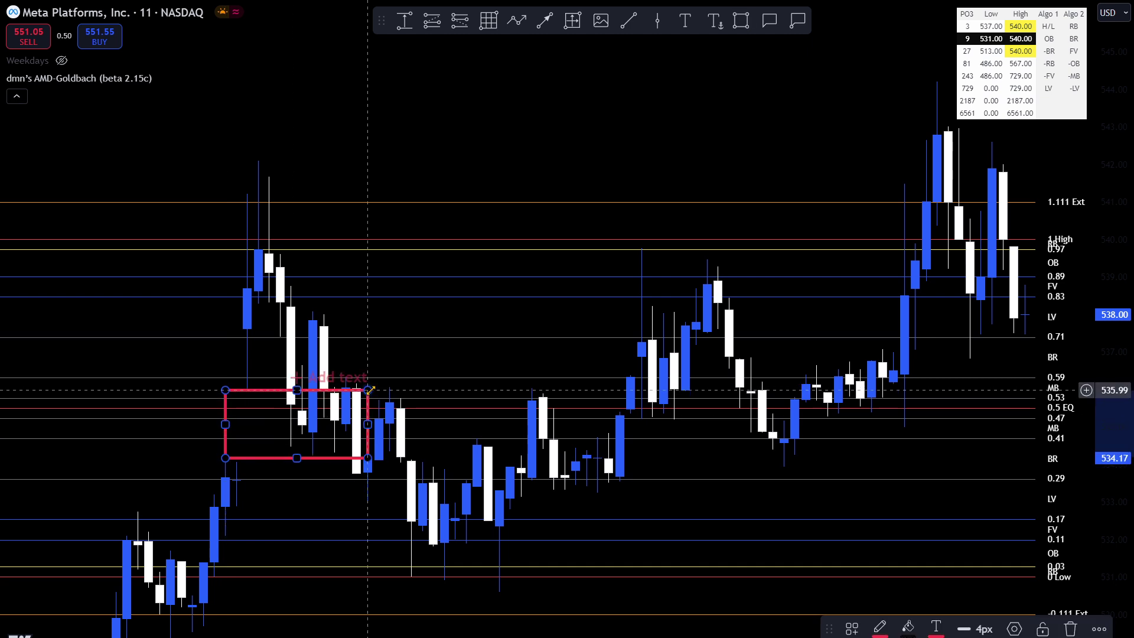
click(413, 370)
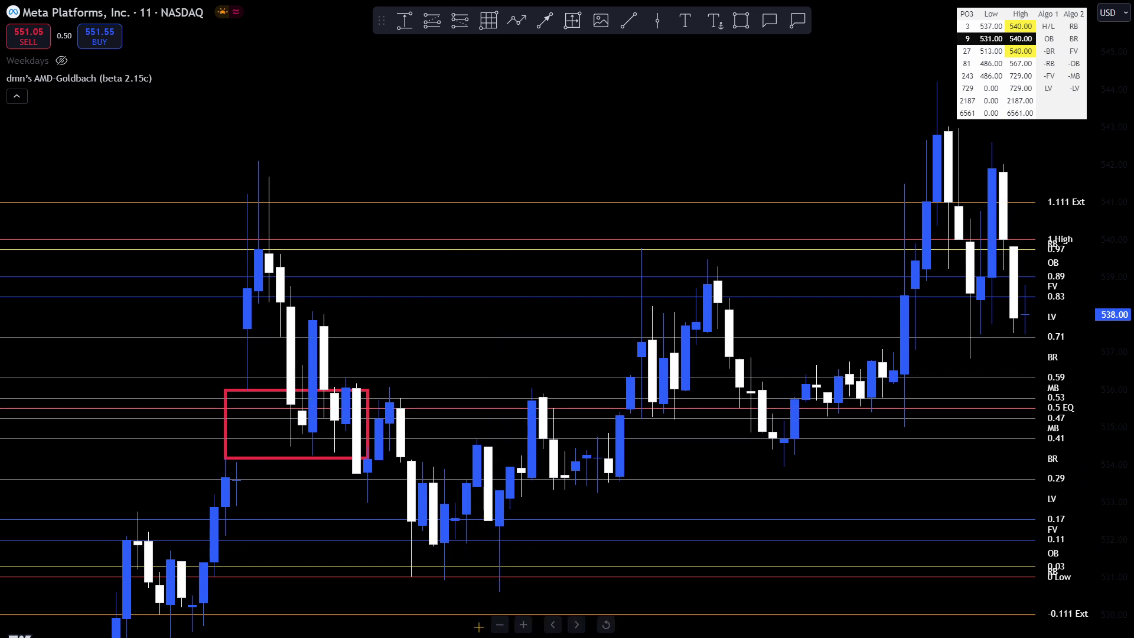
click(741, 20)
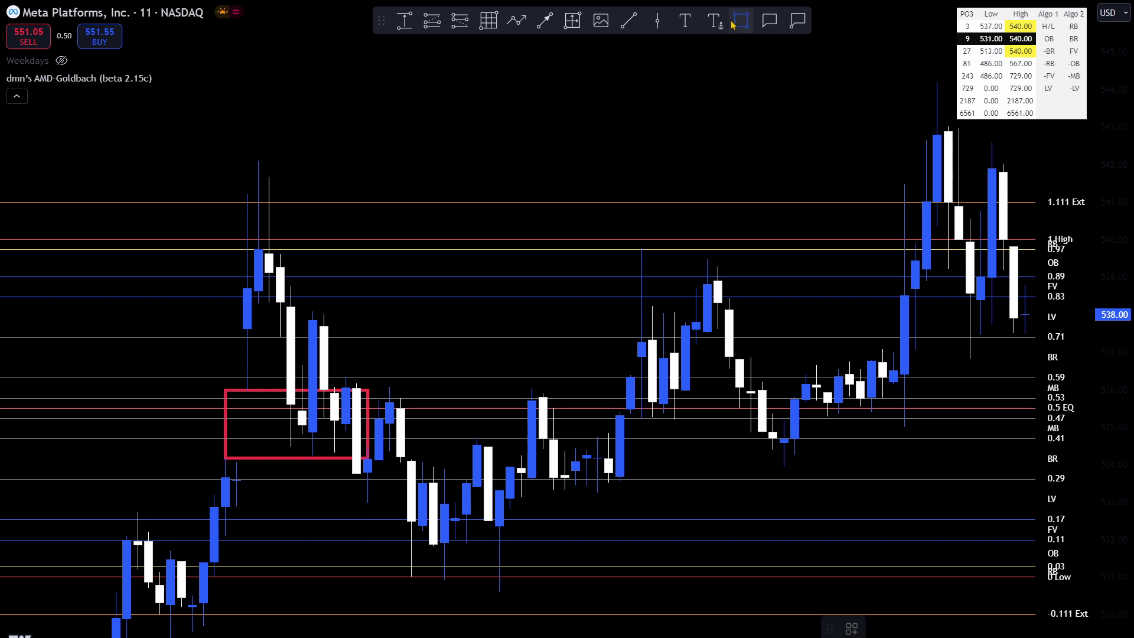
drag(392, 557, 534, 606)
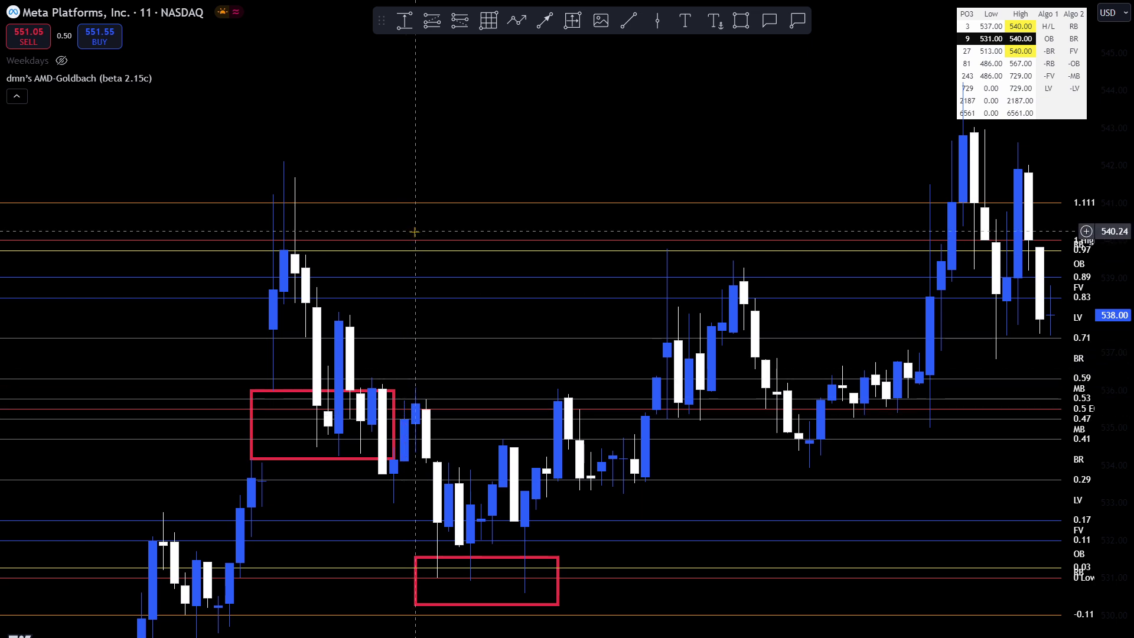
- Switch the chart to the 8-minute interval and examine how price trades through both marked rectangles
text(8)
key(Return)
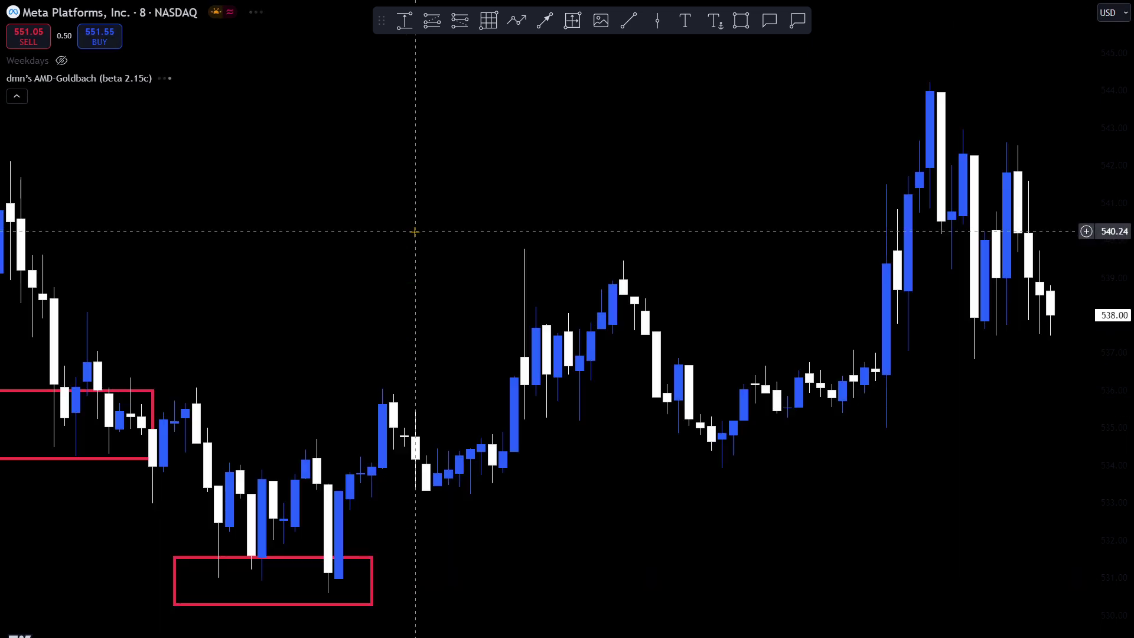
drag(876, 529, 916, 527)
scroll(846, 553, up, 5)
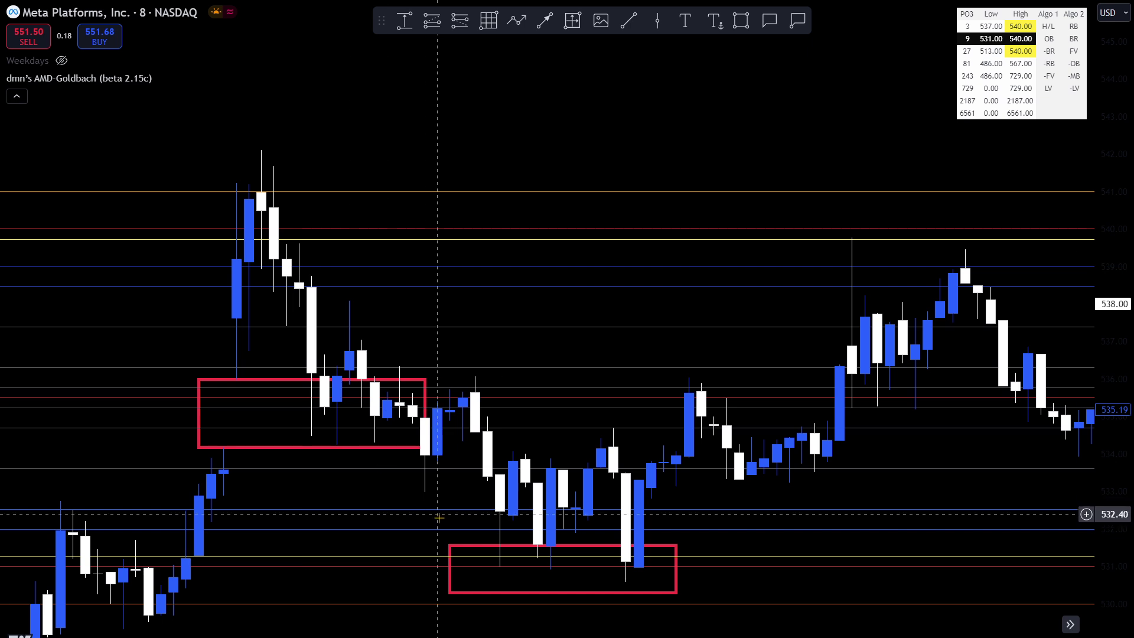
drag(434, 499, 290, 484)
scroll(297, 490, down, 4)
drag(408, 490, 295, 486)
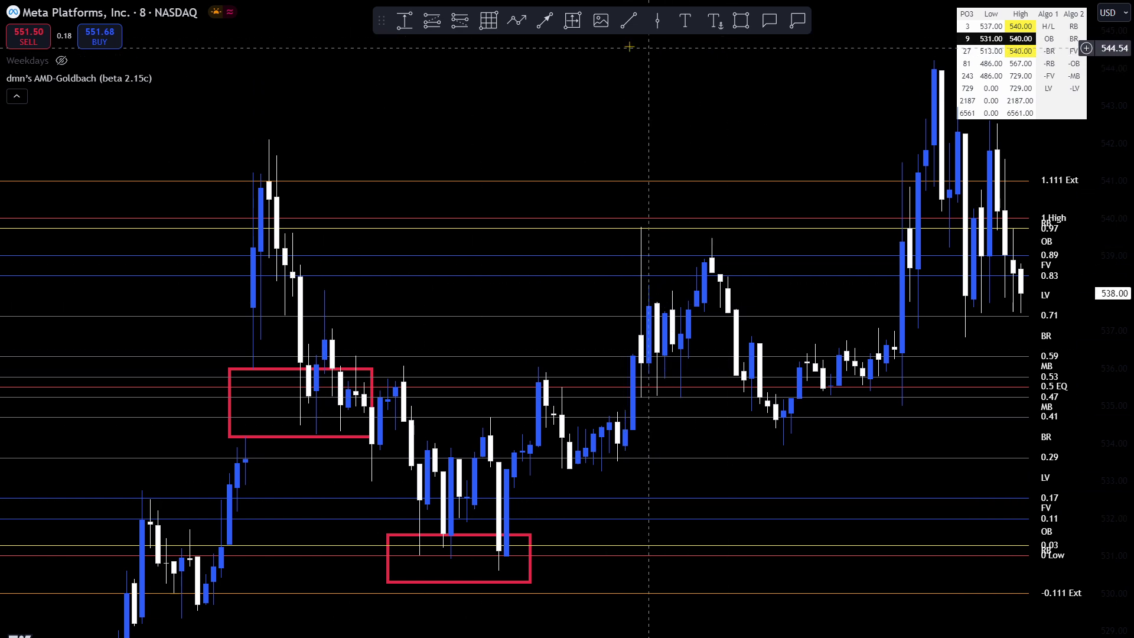
- Draw a V-shaped path arrow from about 539.5 down to the 0.41 level and back up to the 0.97 level
click(522, 23)
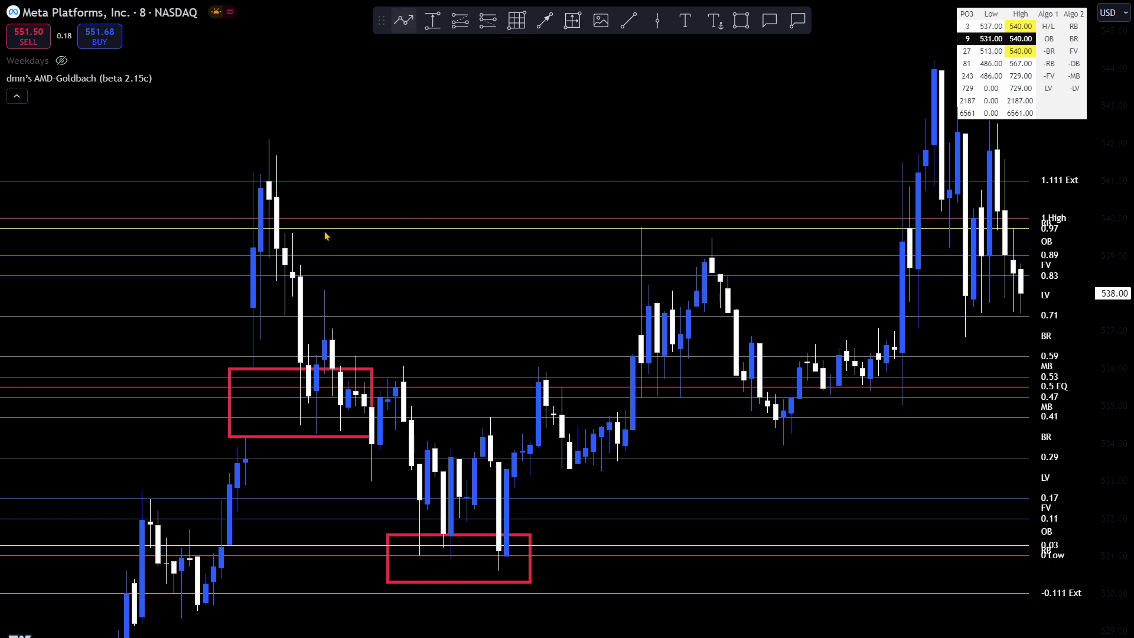
mouse_move(409, 1)
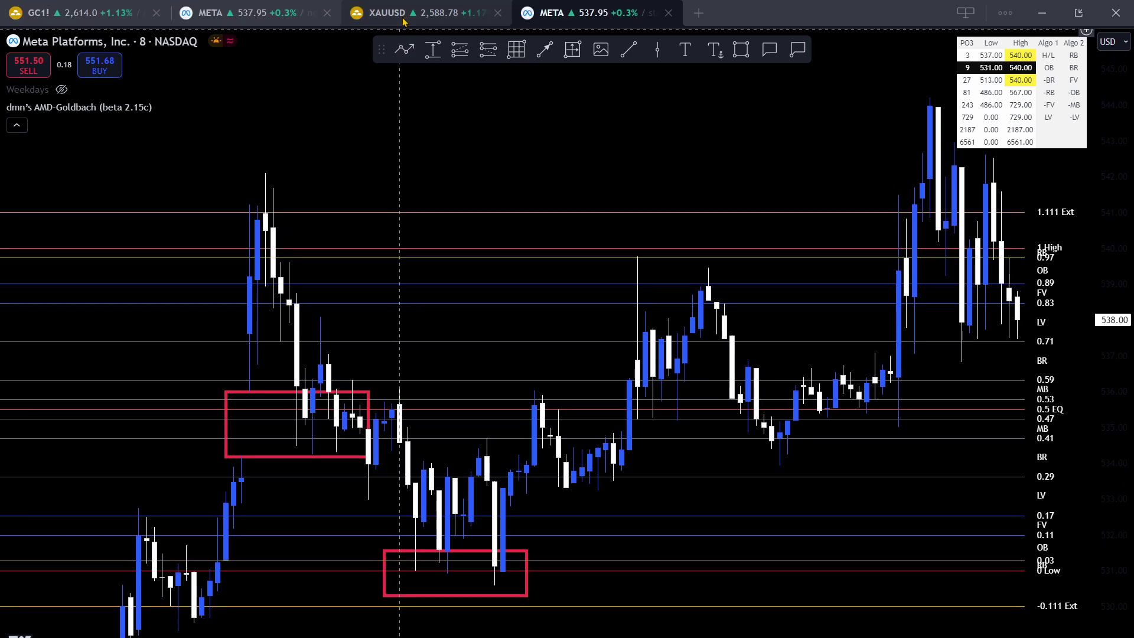
click(313, 246)
click(463, 425)
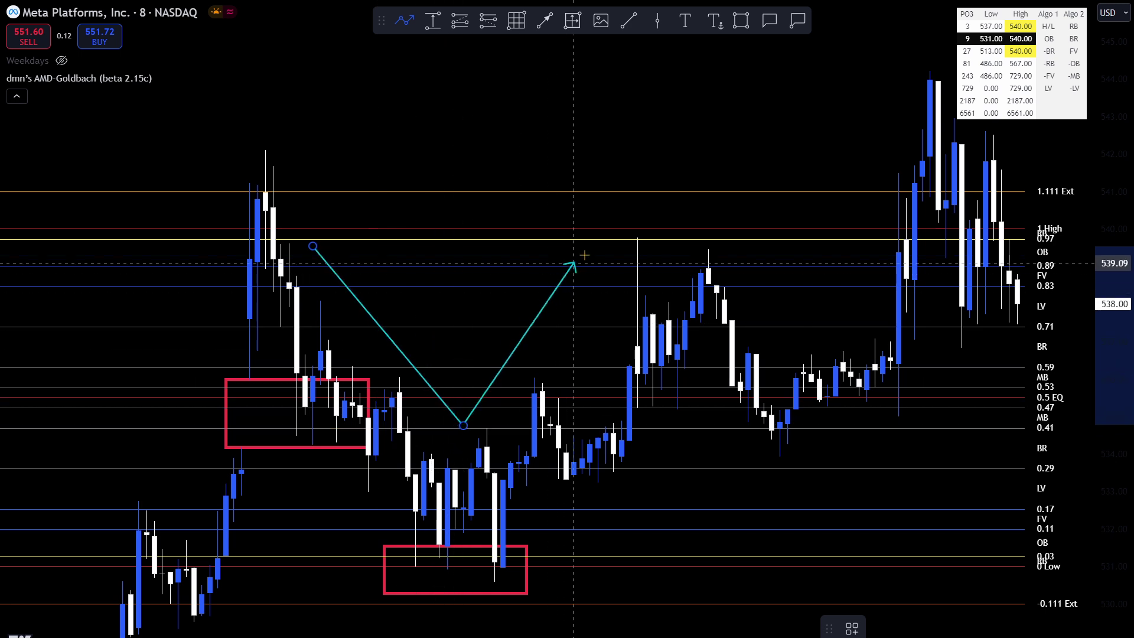
double_click(598, 238)
click(614, 165)
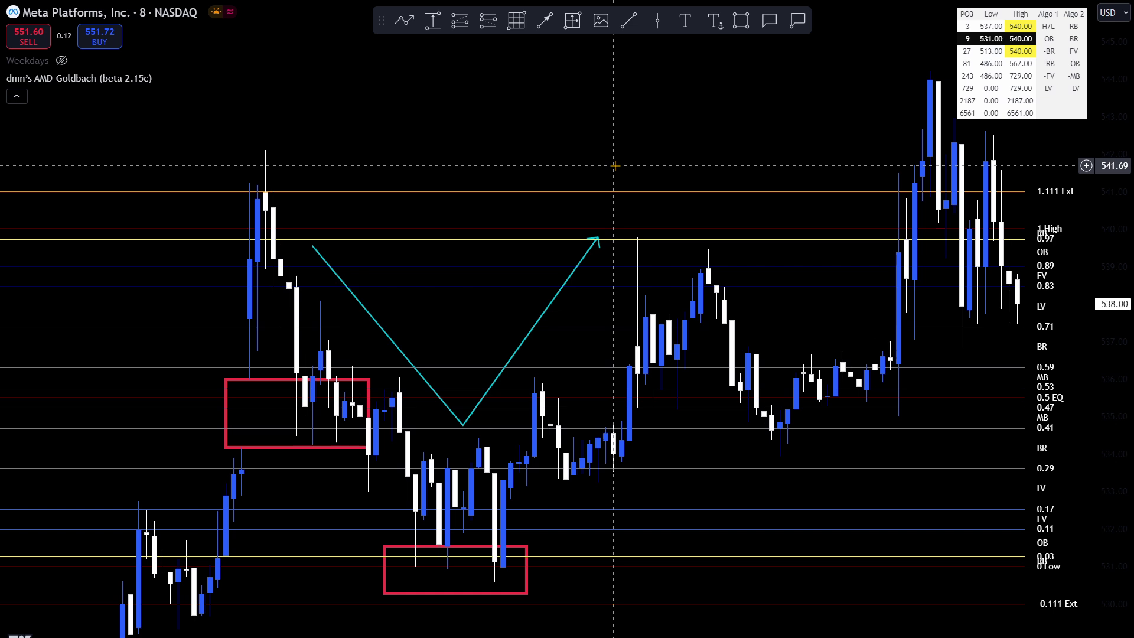
- Switch the chart to the 15-minute interval and examine the V-shaped move between the gap and the lows
scroll(709, 520, up, 3)
drag(721, 527, 816, 523)
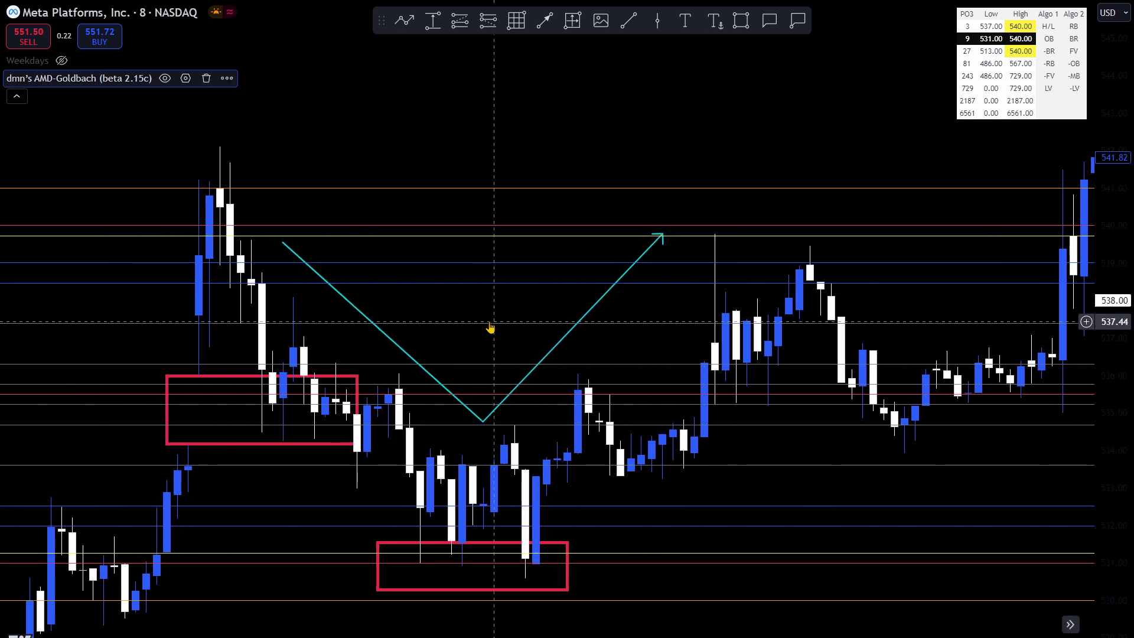
text(15)
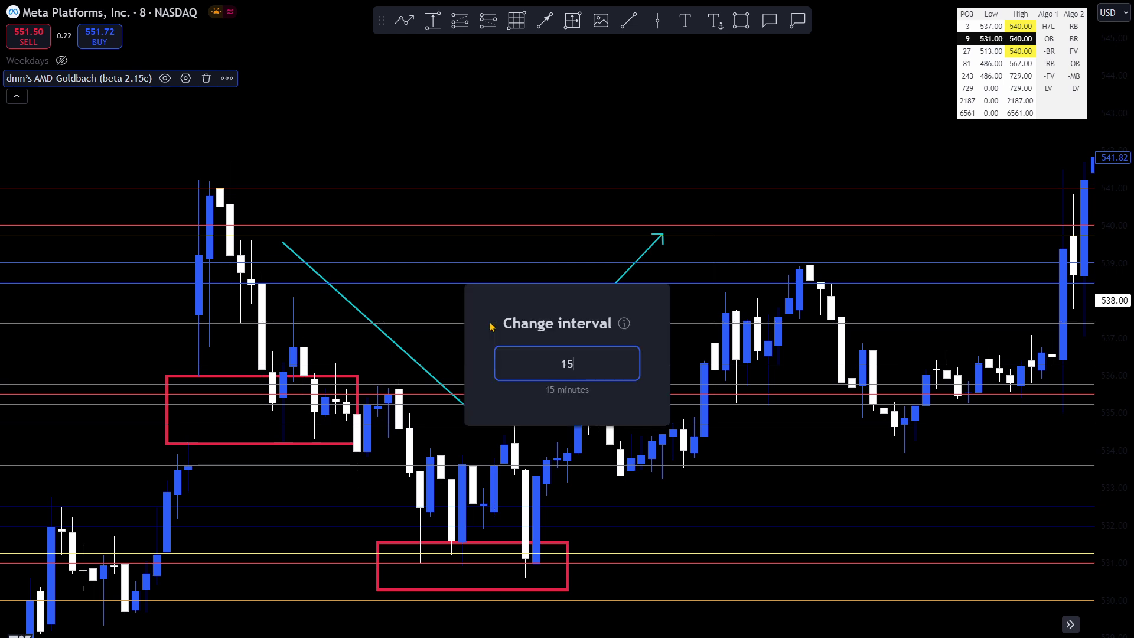
key(Return)
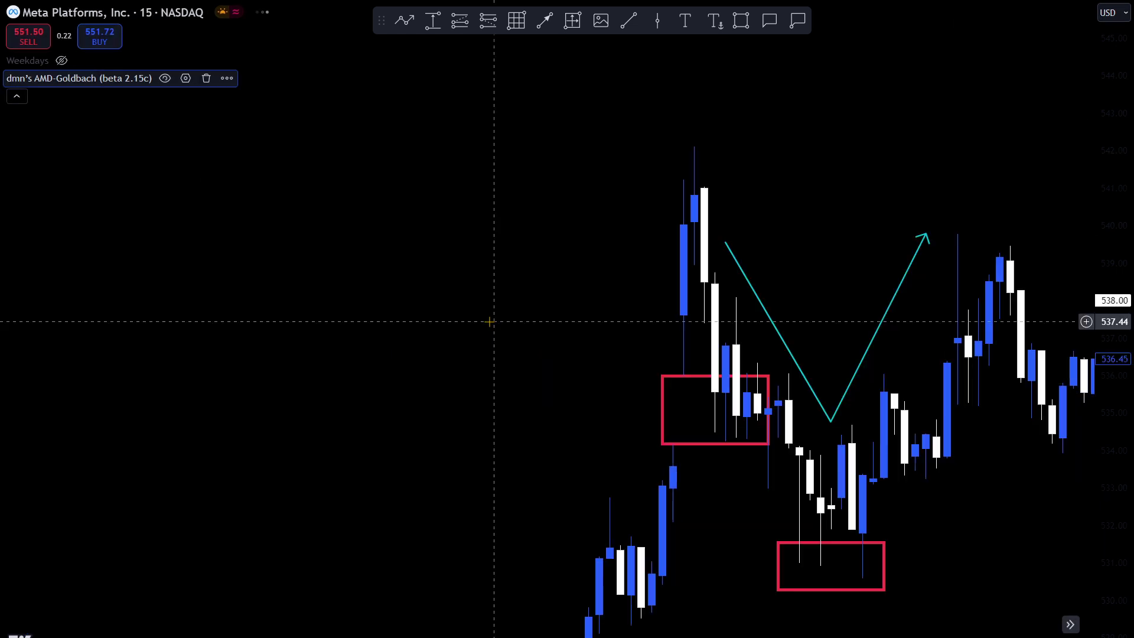
scroll(845, 531, up, 3)
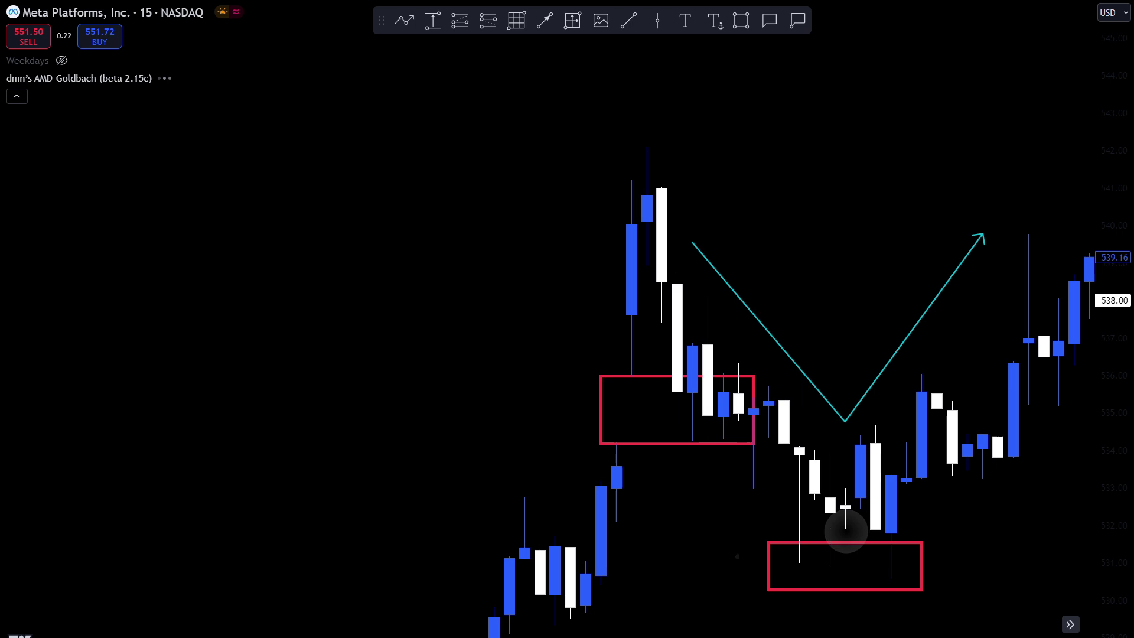
scroll(700, 483, up, 4)
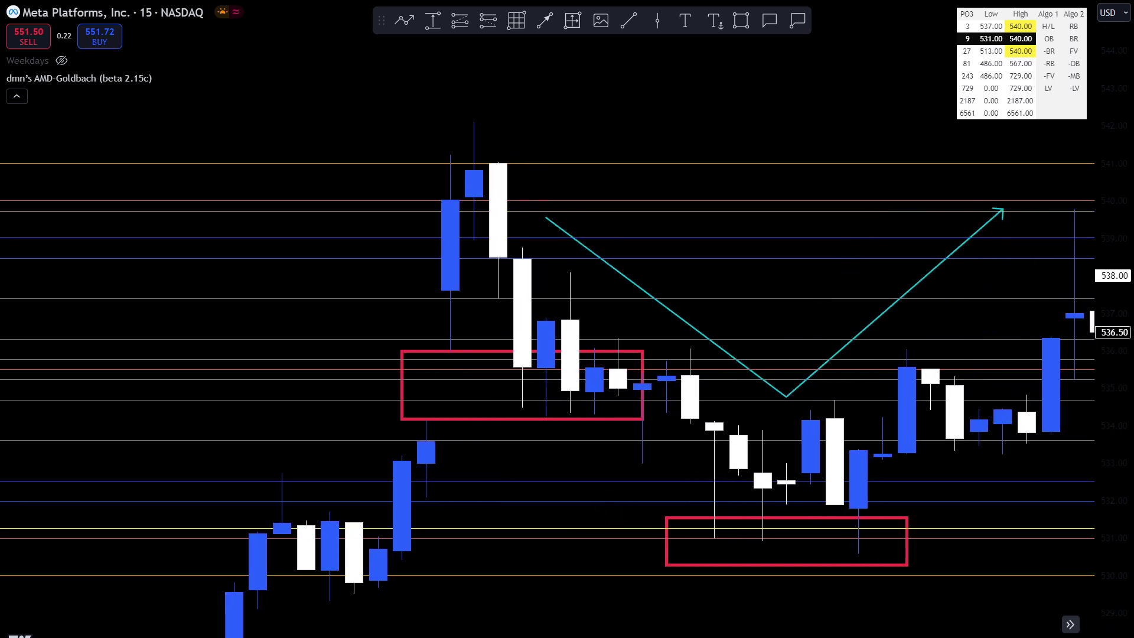
- Switch the chart to the 5-minute interval and examine the candles inside the gap rectangle and at the lows
text(5)
key(Return)
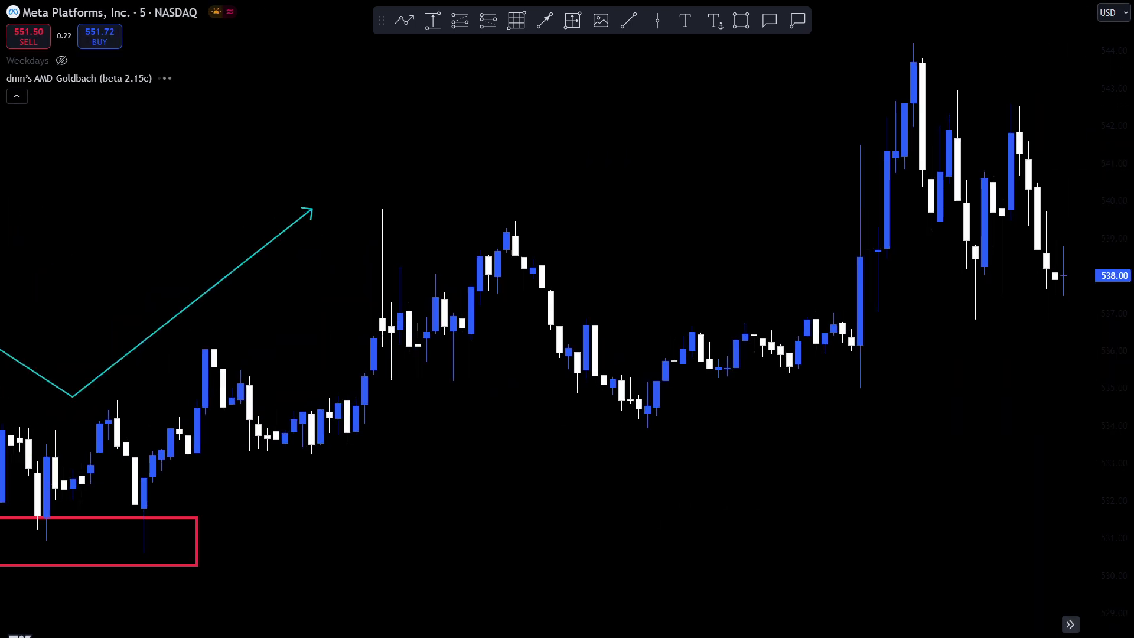
scroll(639, 354, down, 3)
drag(298, 498, 815, 523)
scroll(812, 524, up, 4)
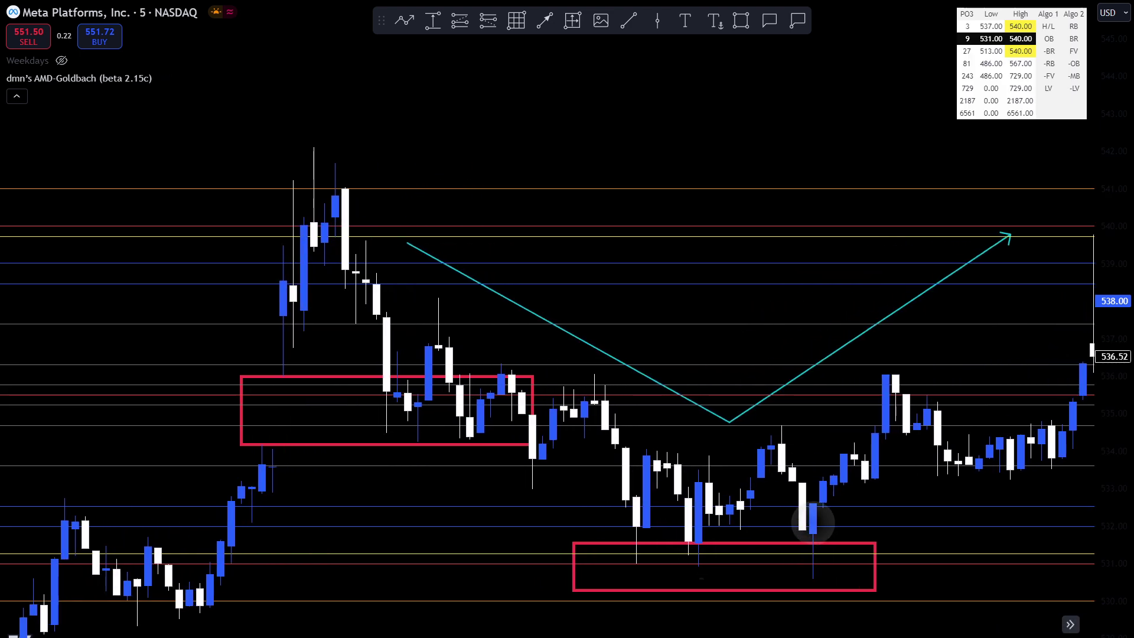
drag(398, 353, 432, 363)
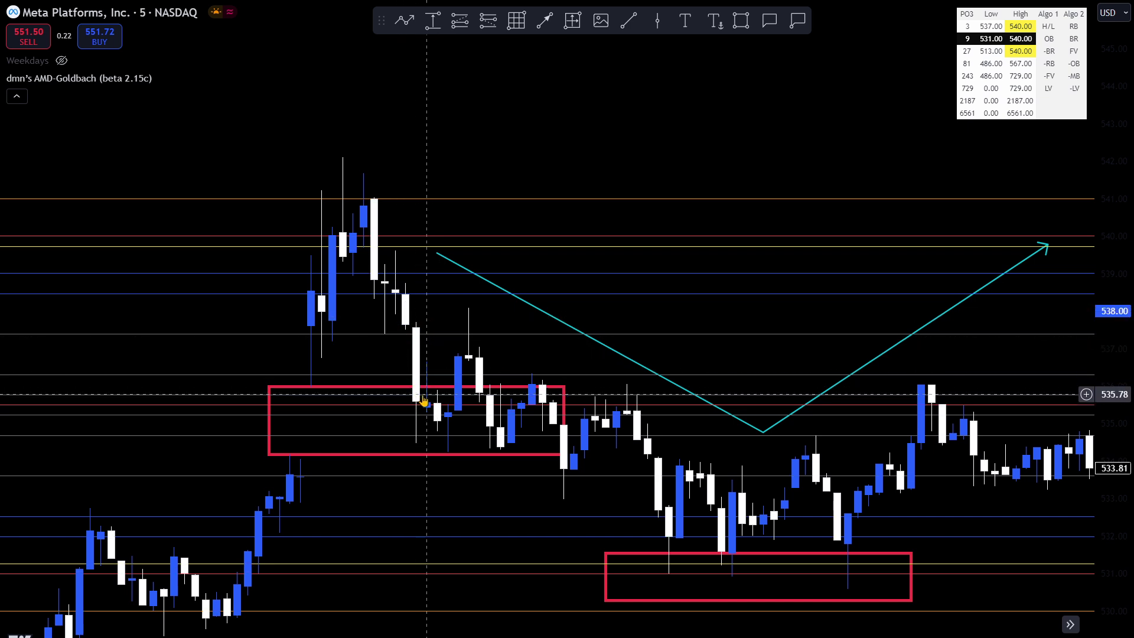
drag(492, 335, 408, 328)
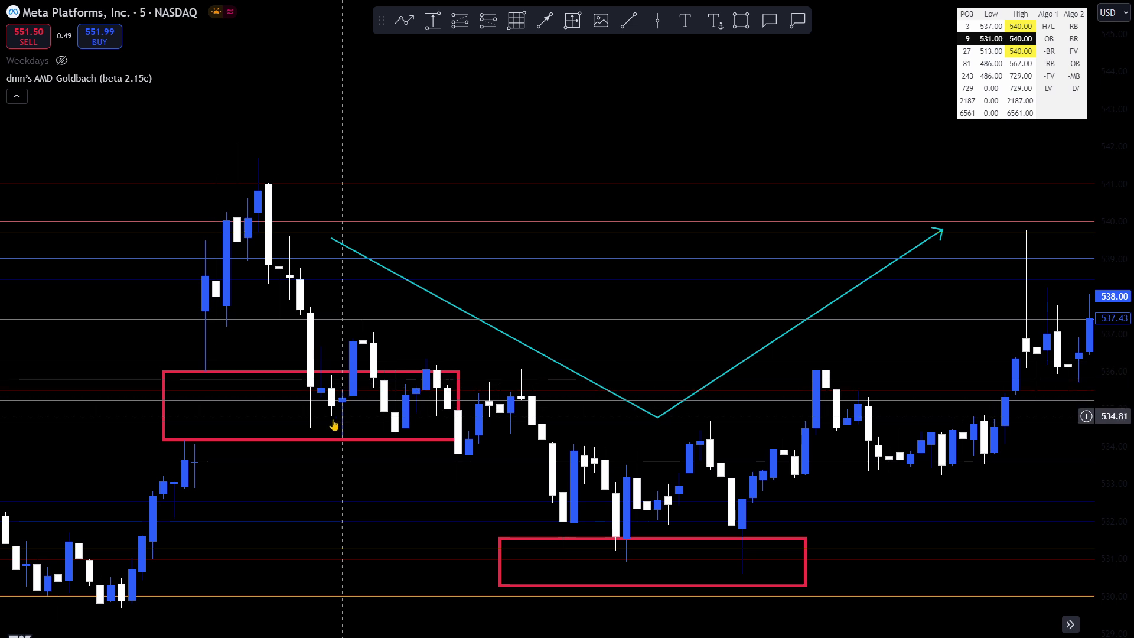
- Remove all drawings from the chart, keeping the locked ones
right_click(400, 152)
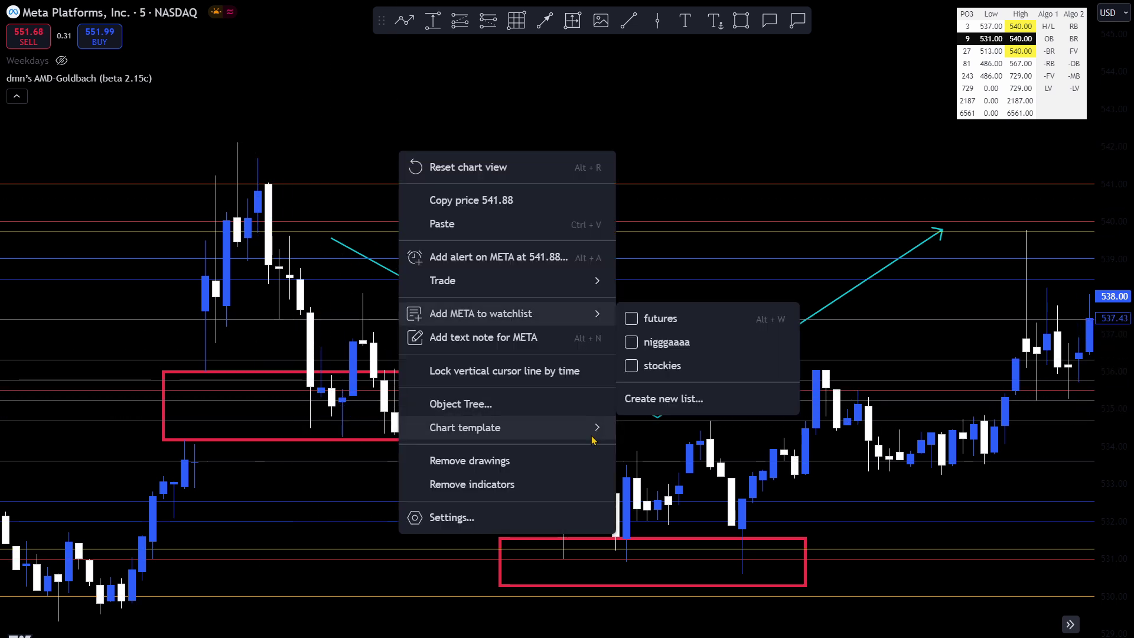
click(544, 471)
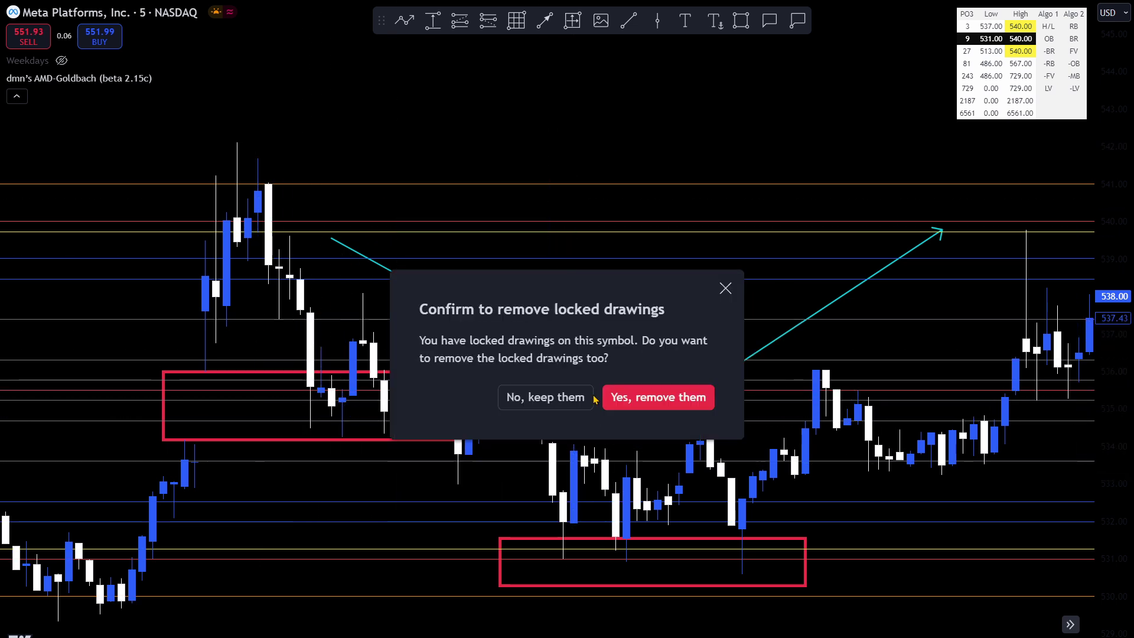
click(563, 398)
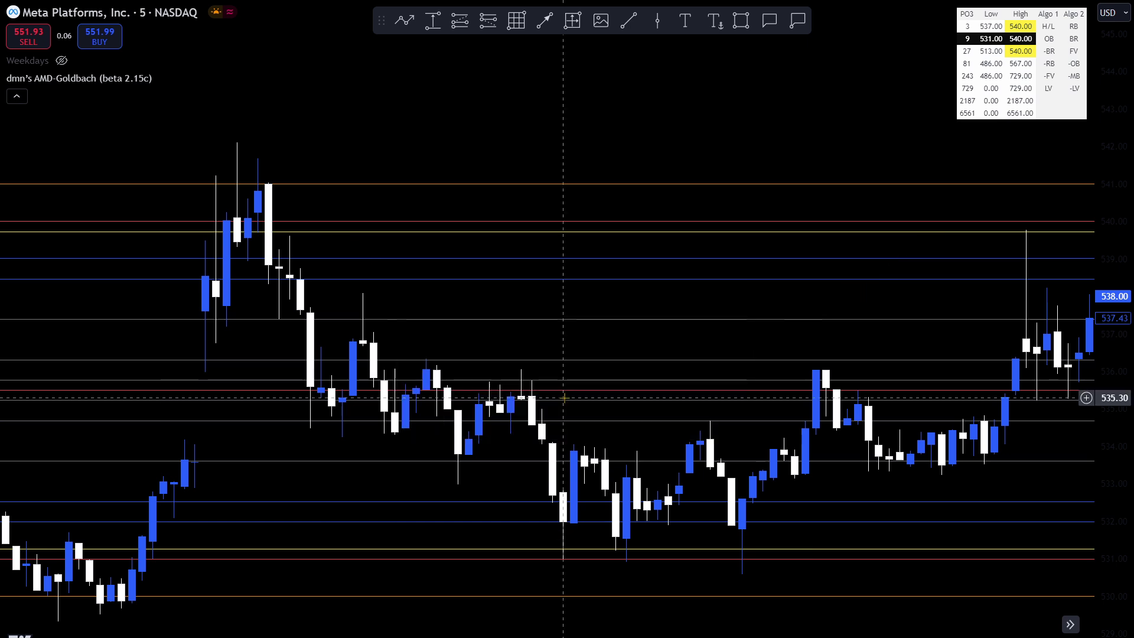
- Stretch the price scale around the range high and start a path arrow at about 538.3 beside the opening rise
drag(1120, 575, 1120, 339)
drag(563, 398, 717, 478)
drag(1114, 354, 1114, 484)
click(404, 20)
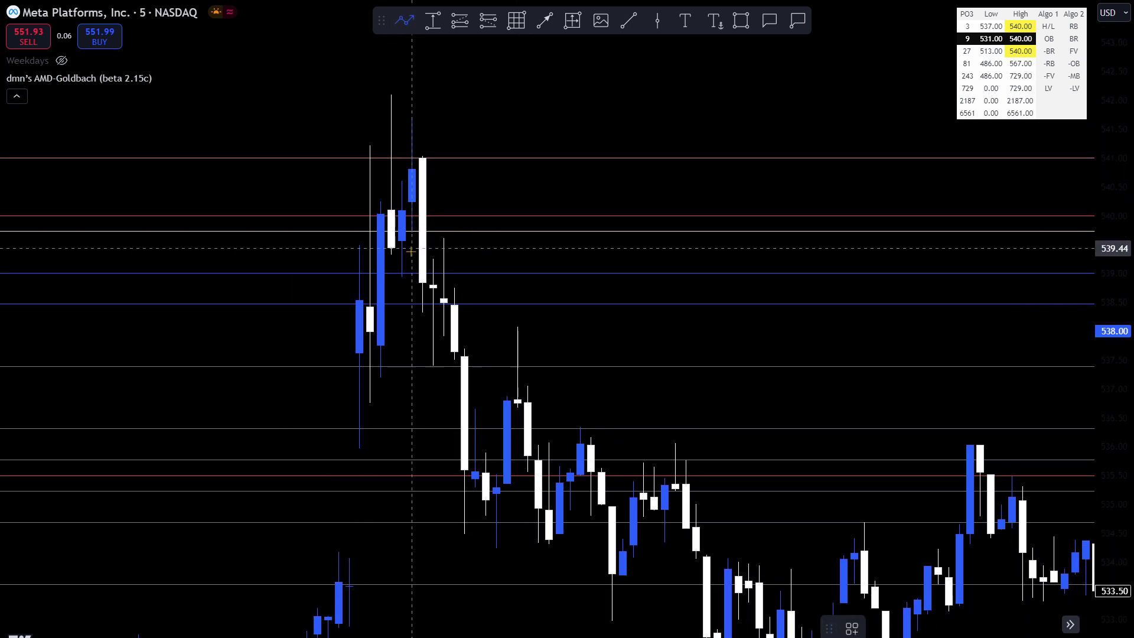
click(318, 313)
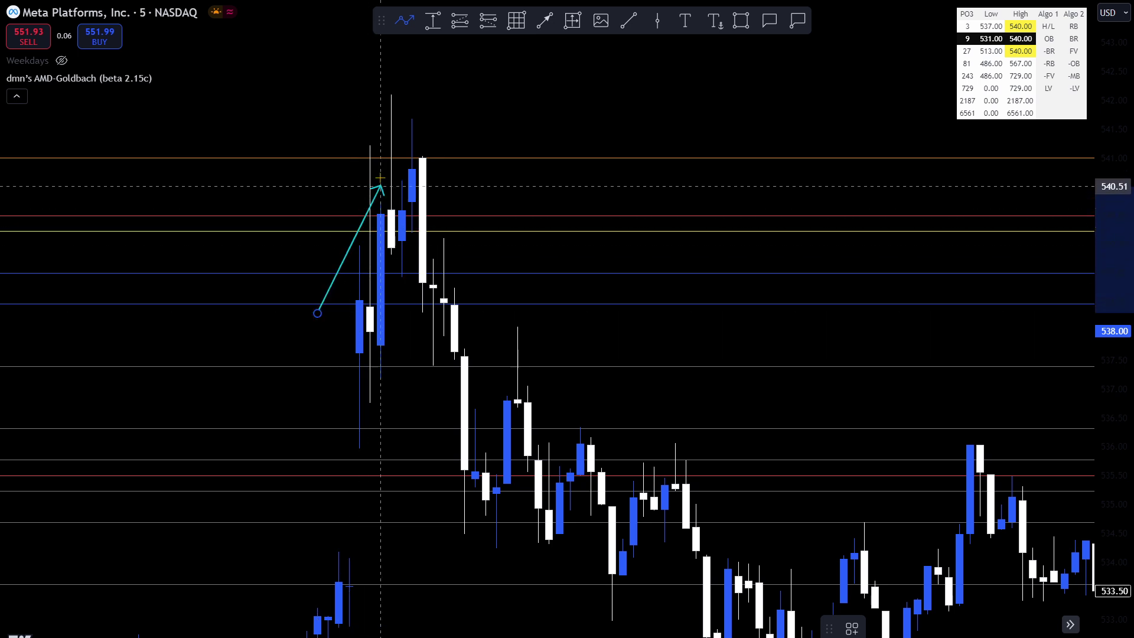
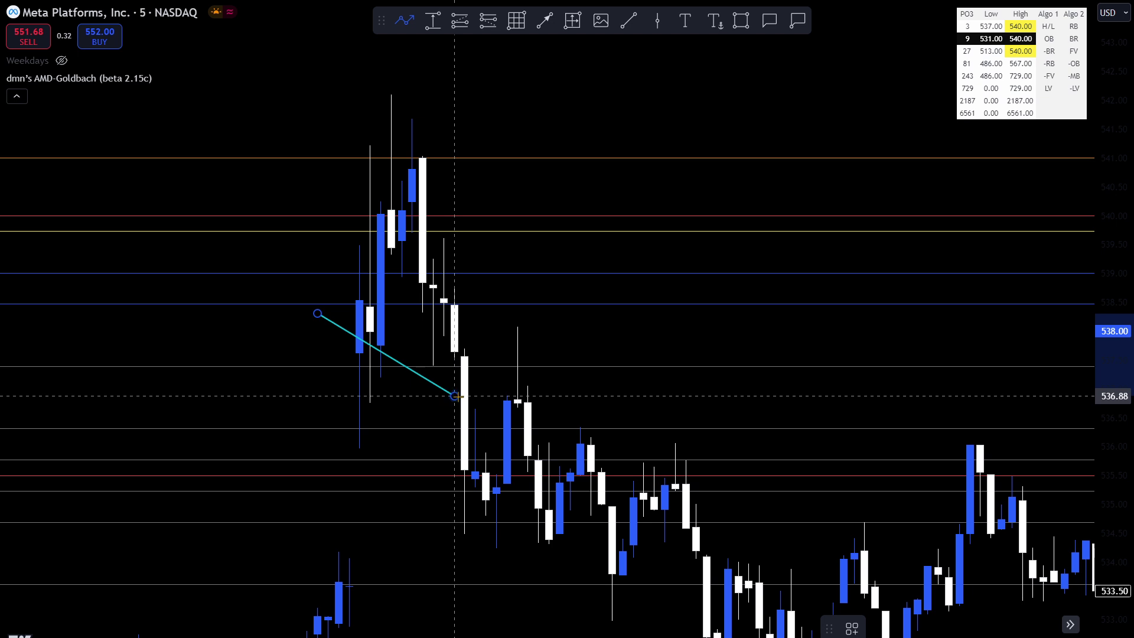
click(317, 312)
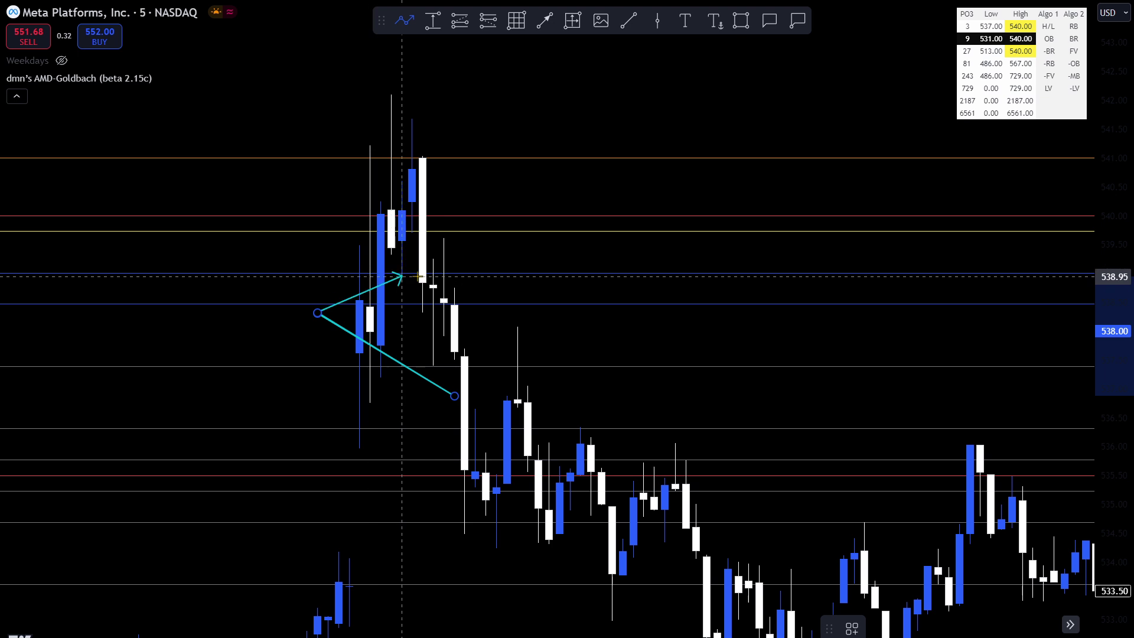
key(Escape)
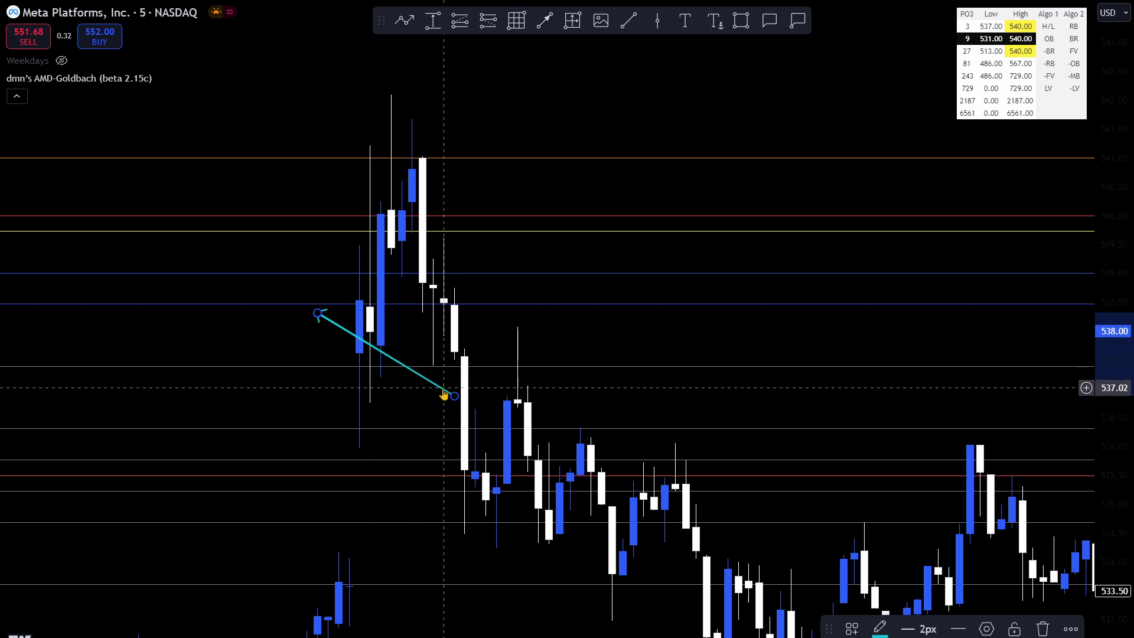
key(Delete)
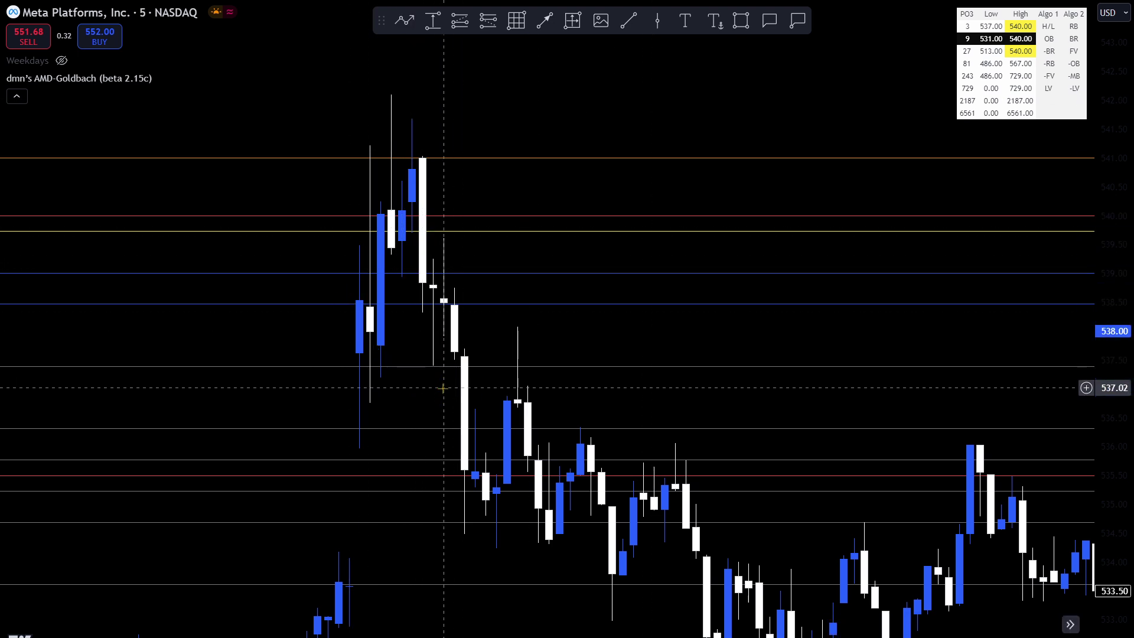
- Draw a zigzag path arrow from about 538.3 up to 539.8, down to 537.3, up to 539.2 and down to about 534
click(407, 20)
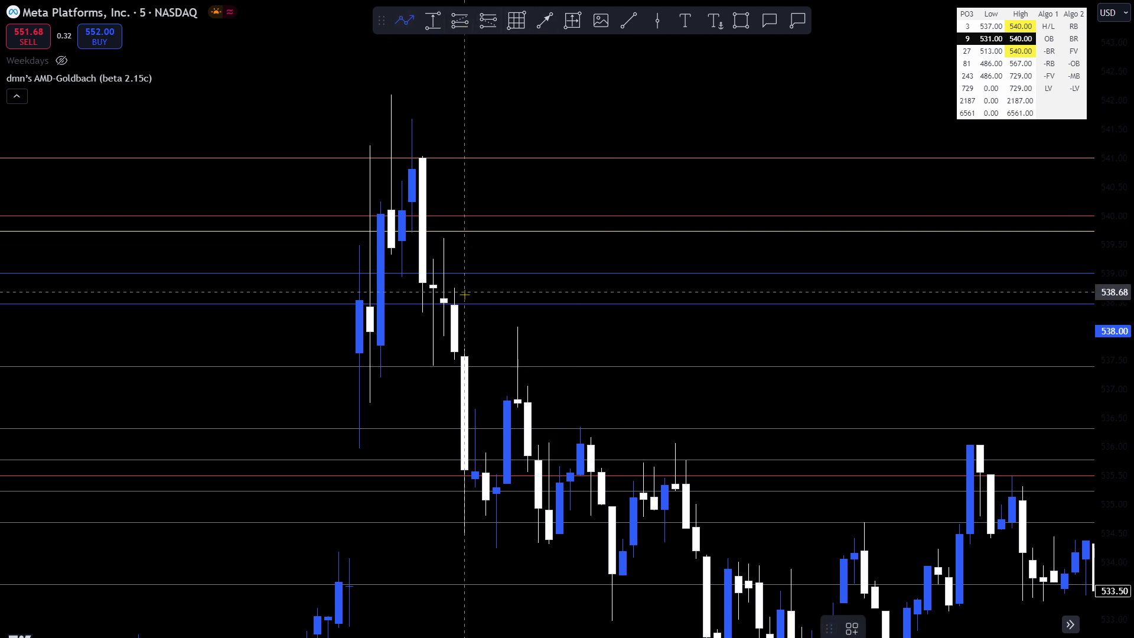
click(317, 314)
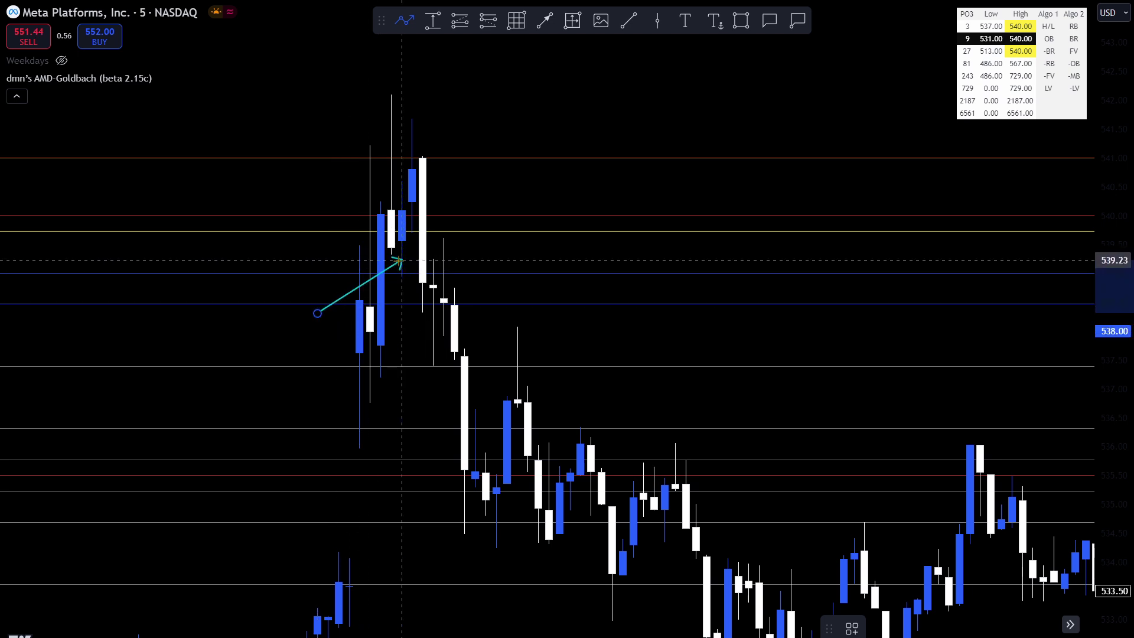
click(412, 225)
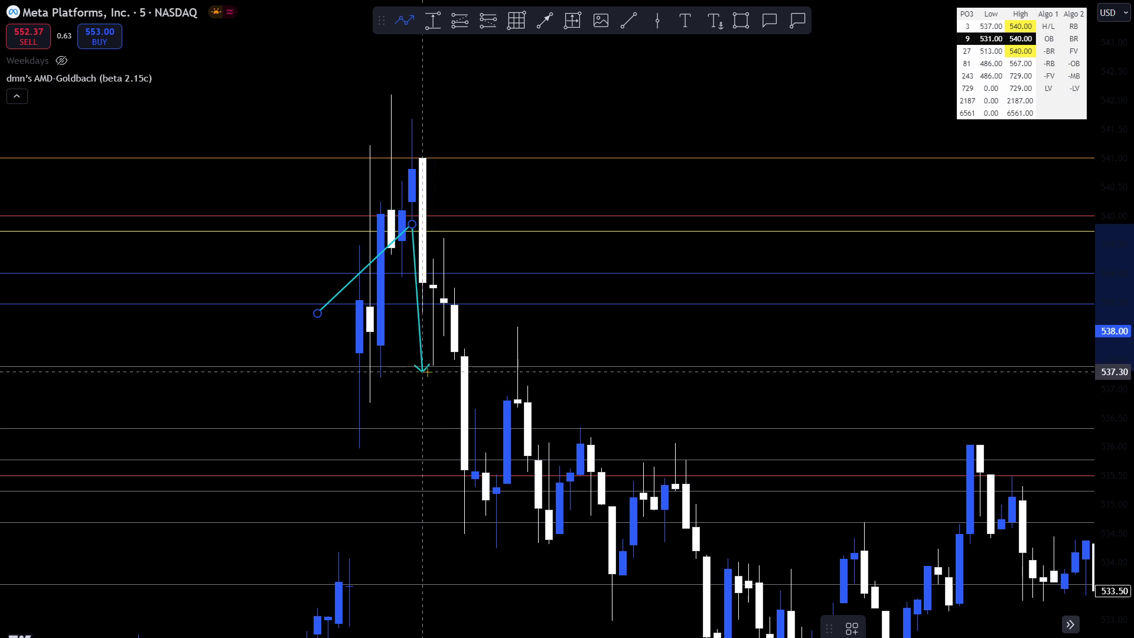
click(428, 371)
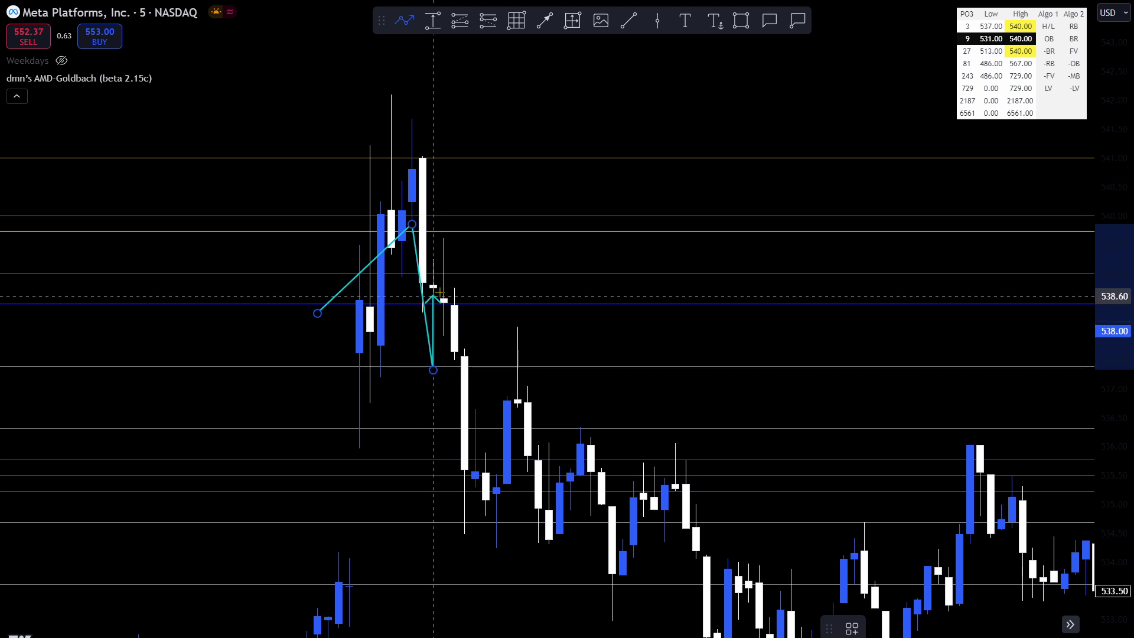
click(455, 260)
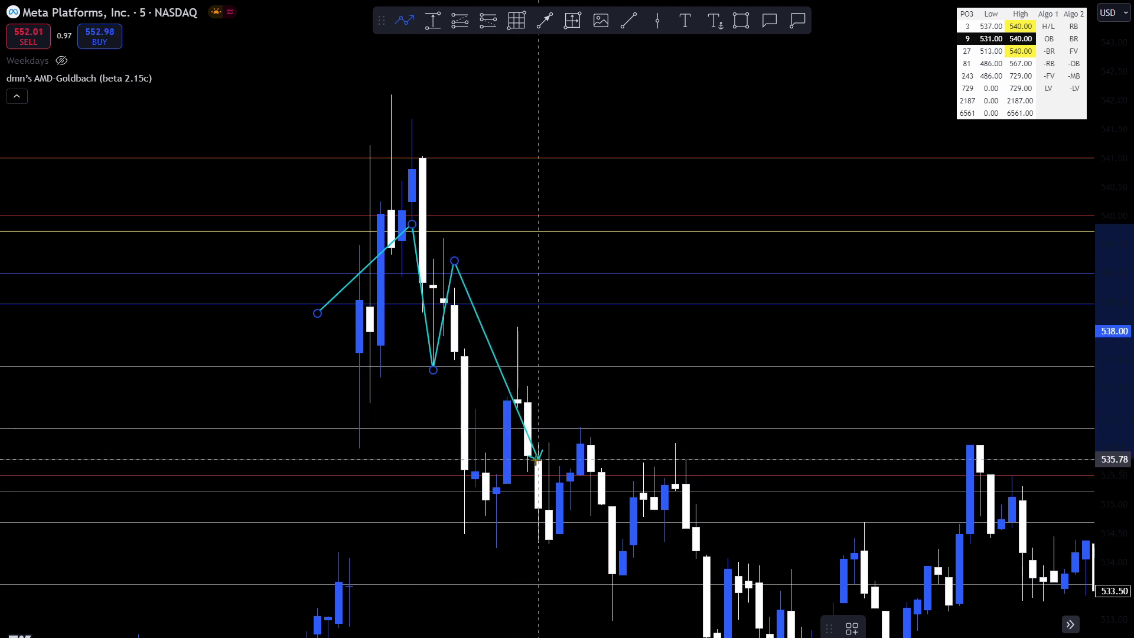
double_click(601, 559)
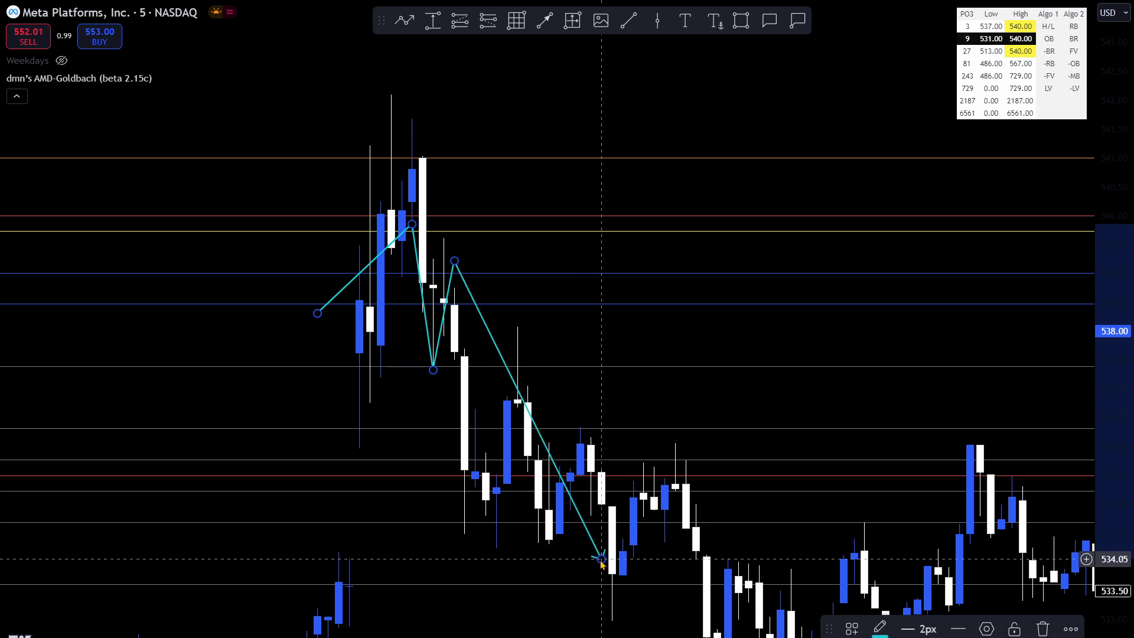
click(672, 373)
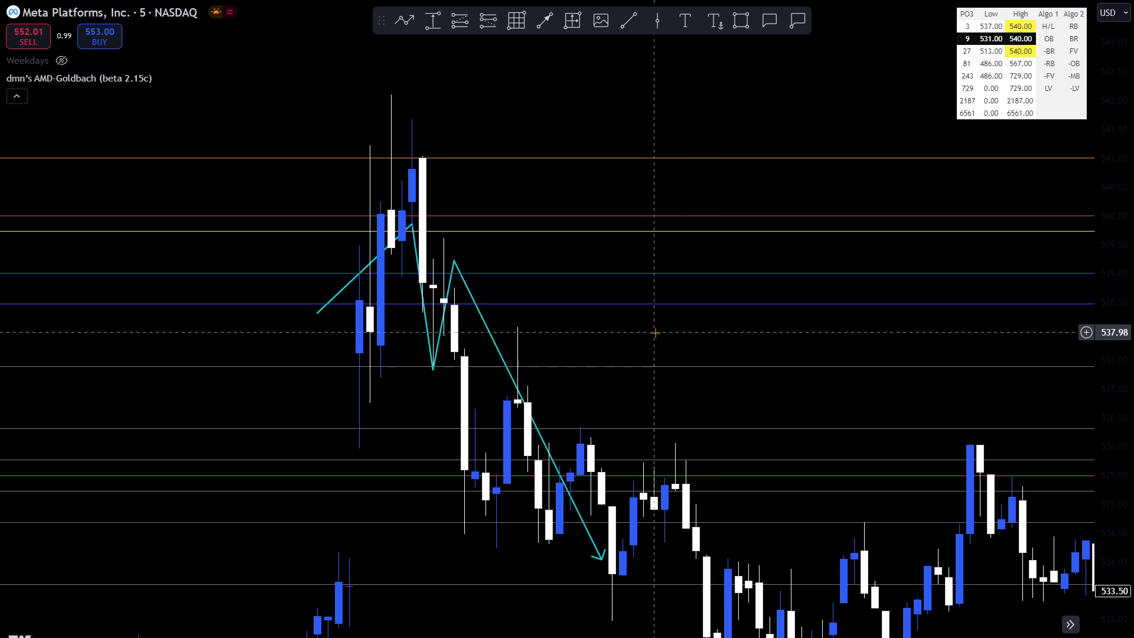
- Extend the path's arrow end down to about 531.6 at the session lows
drag(679, 353, 573, 189)
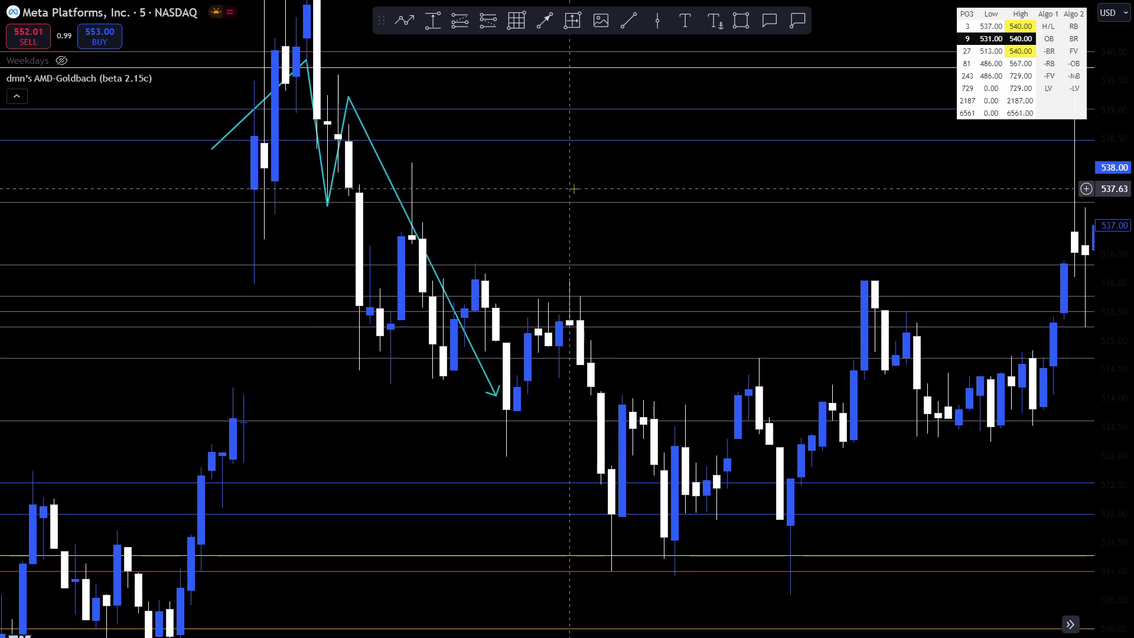
click(496, 395)
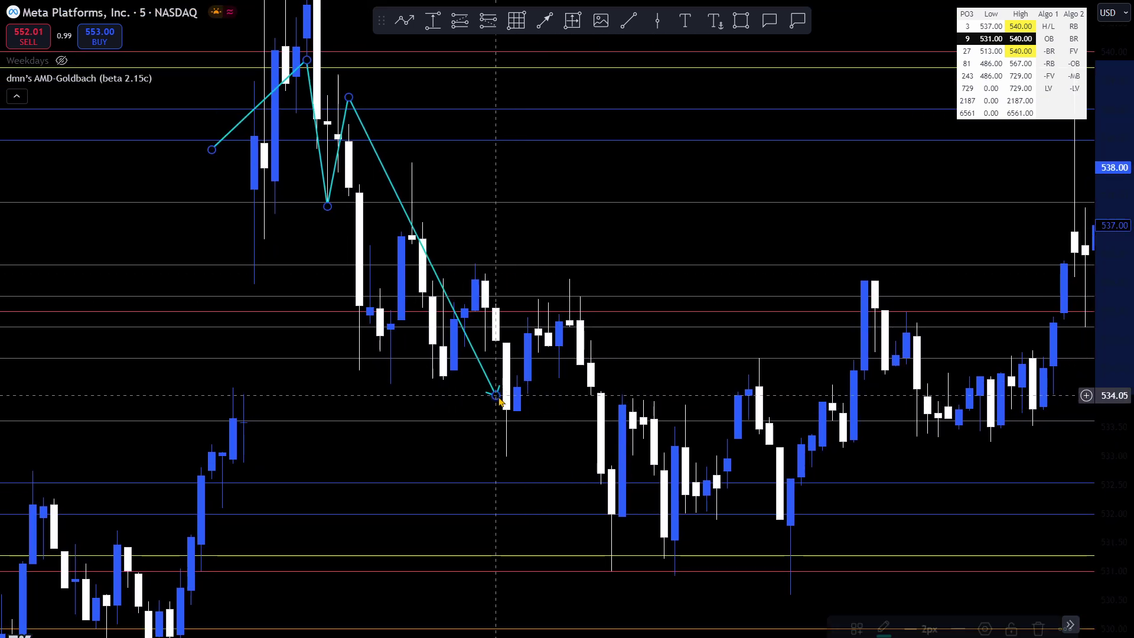
mouse_move(496, 395)
mouse_down()
mouse_move(526, 446)
mouse_move(582, 489)
mouse_move(604, 537)
mouse_up()
double_click(604, 536)
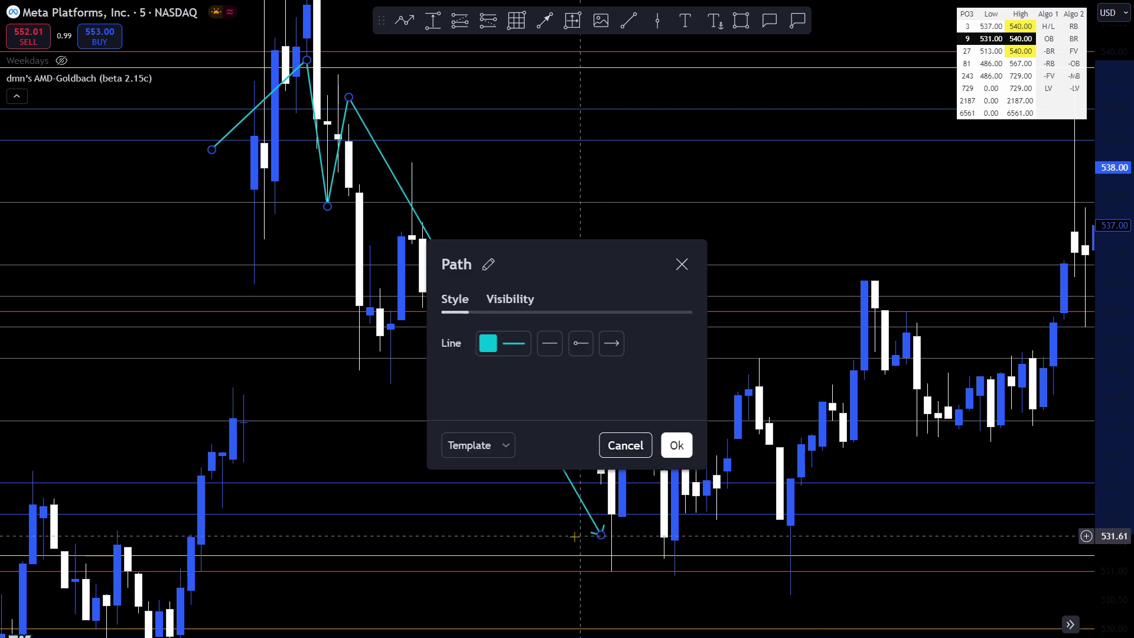
key(Escape)
scroll(558, 535, up, 5)
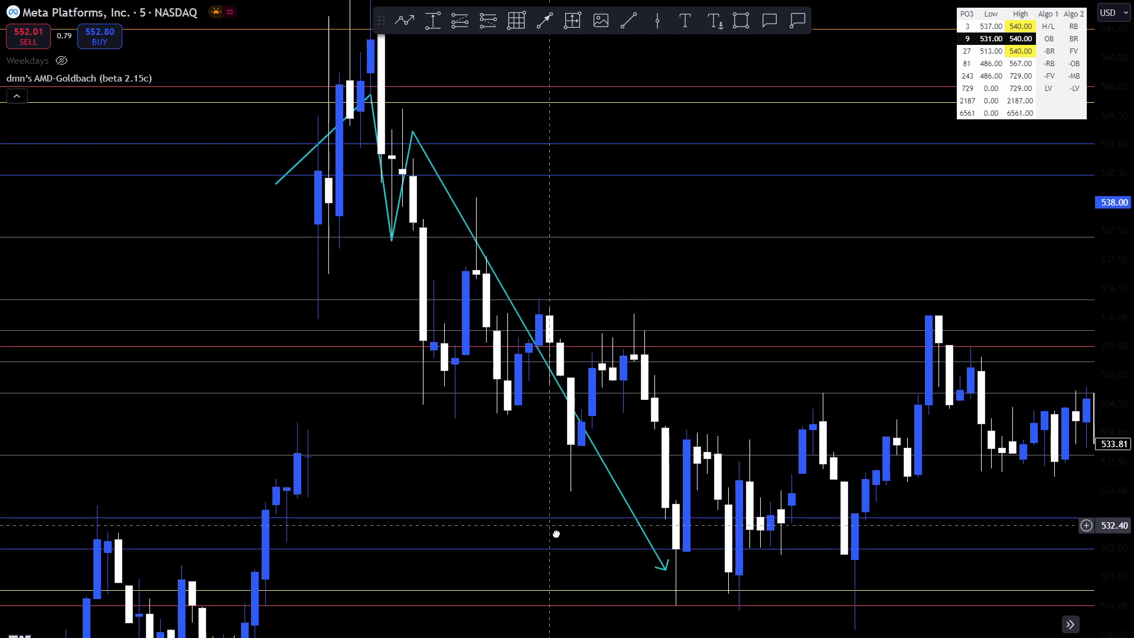
- Shift the path's first peak to an earlier candle at about 539.7
scroll(735, 599, up, 3)
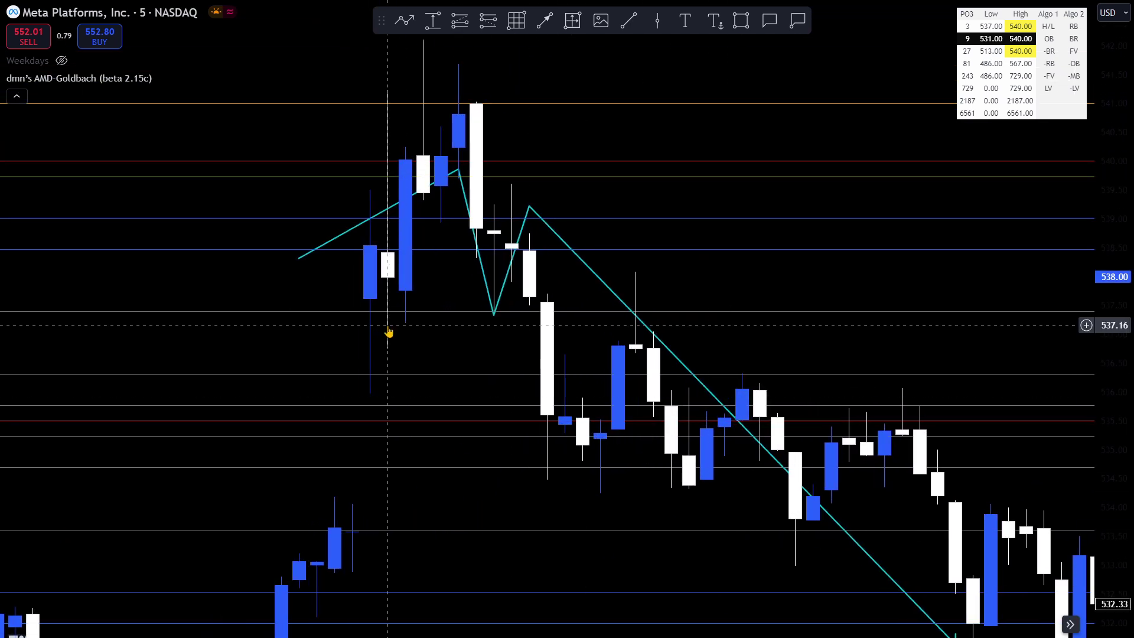
drag(459, 171, 424, 176)
click(681, 192)
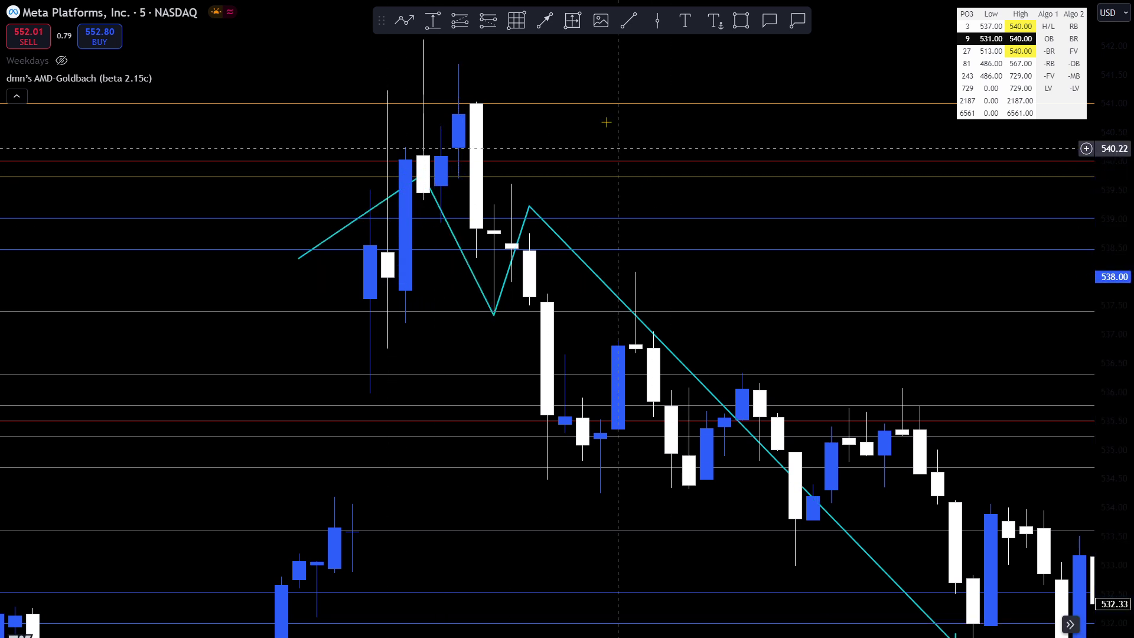
- Draw a rectangle from about 539.7 to 539.2 over the large white candle, extending past the path's second peak
click(749, 22)
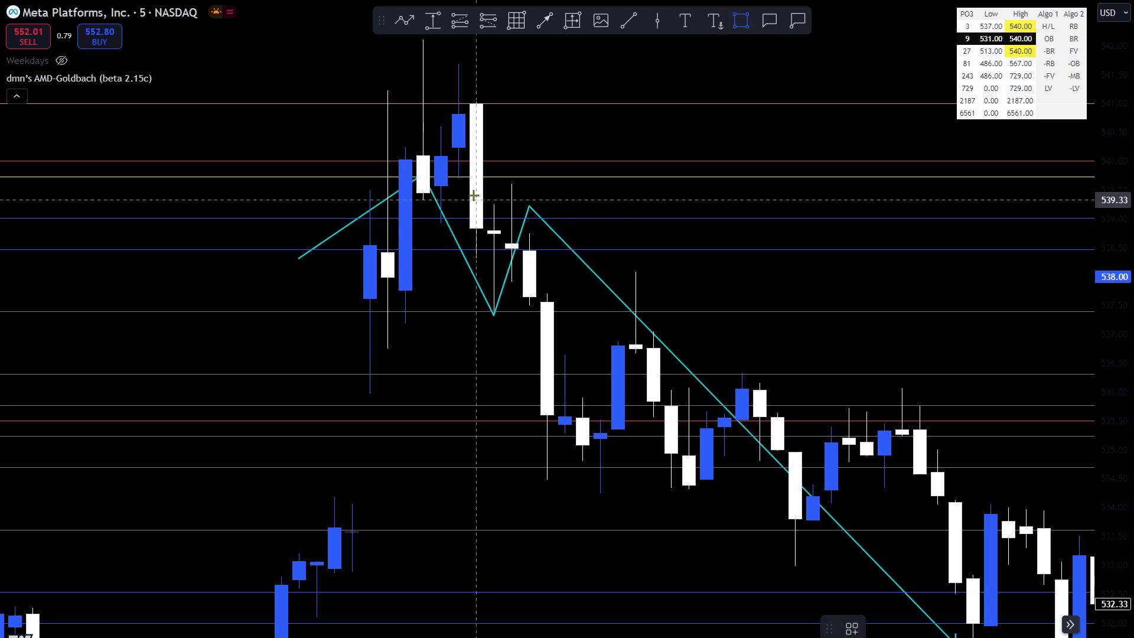
drag(458, 178, 618, 203)
click(687, 215)
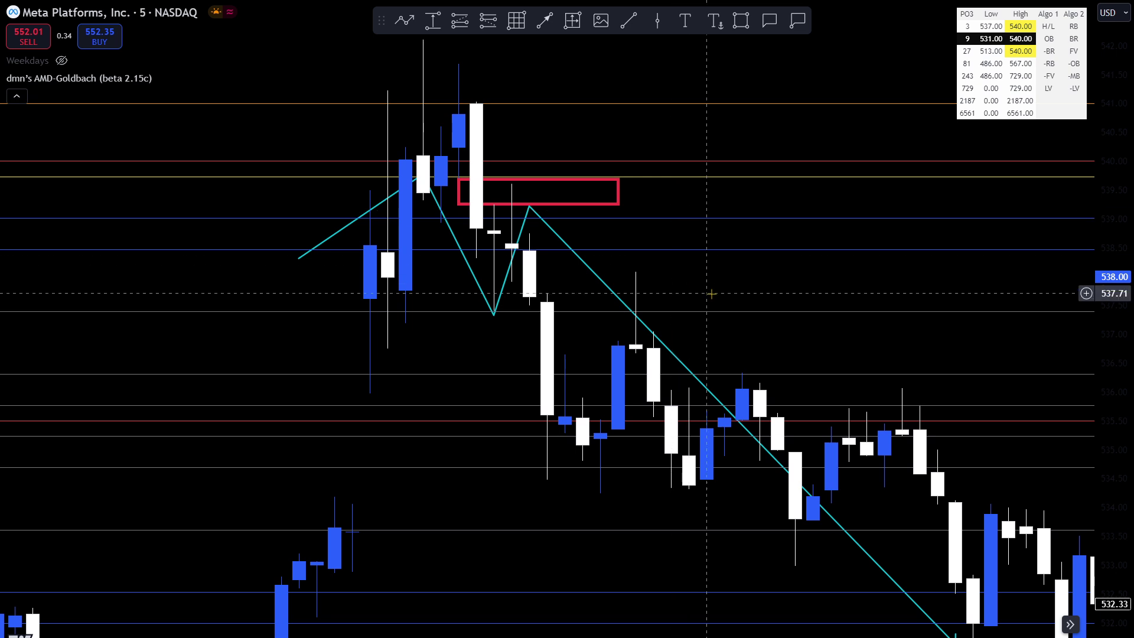
- Mark the path's first low with a small rectangle from about 537.65 to 537.1
drag(709, 293, 526, 254)
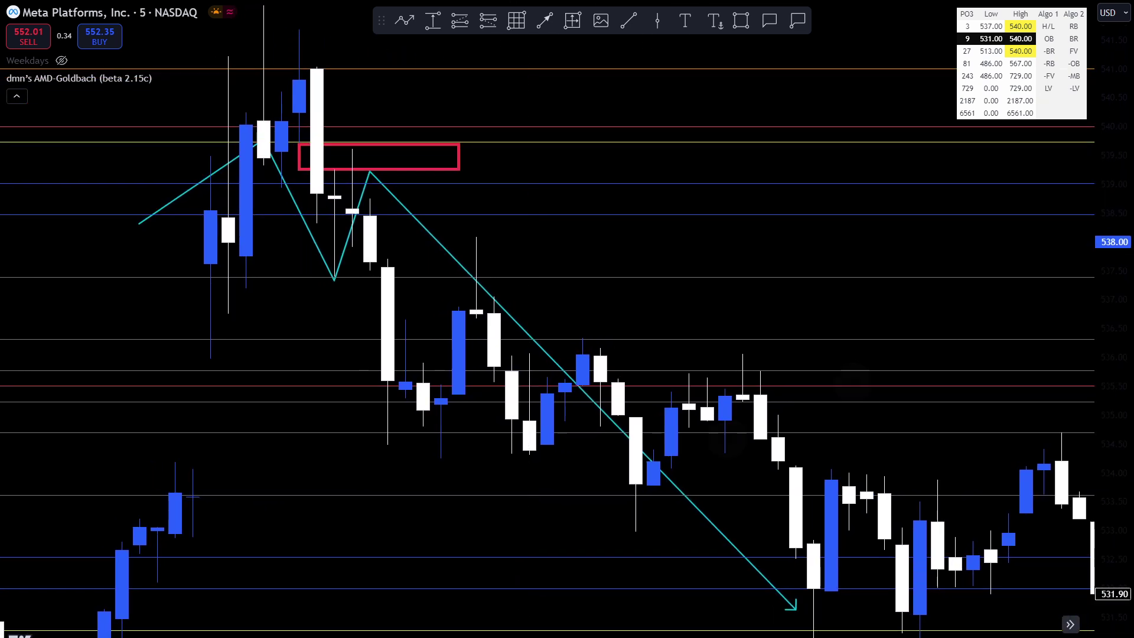
scroll(783, 414, down, 3)
drag(783, 413, 648, 405)
drag(1119, 455, 1127, 498)
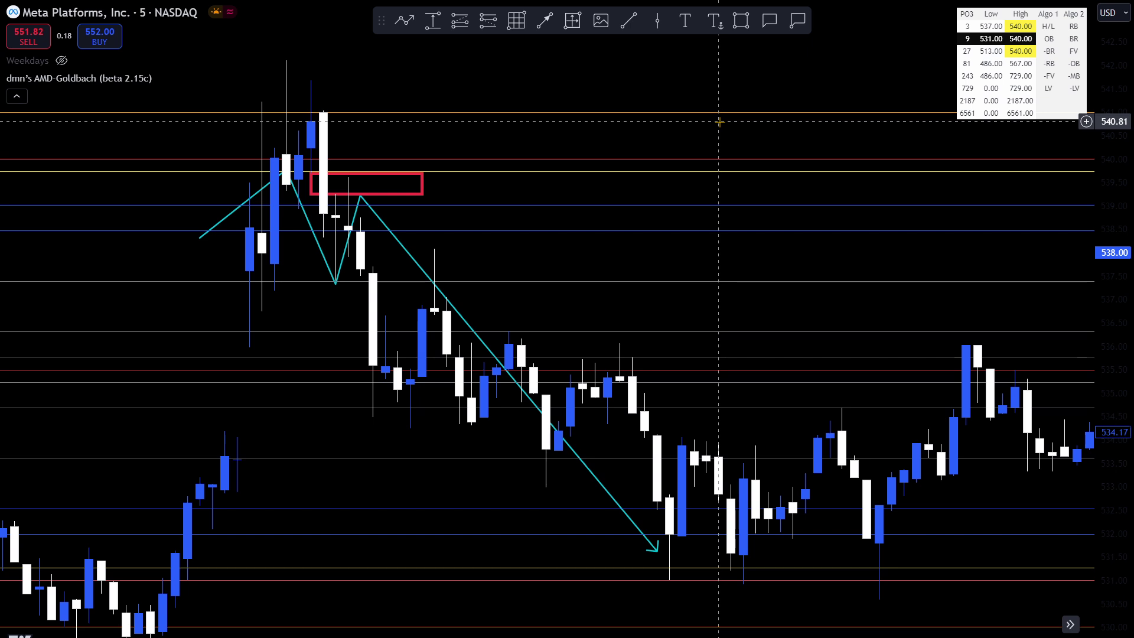
click(741, 21)
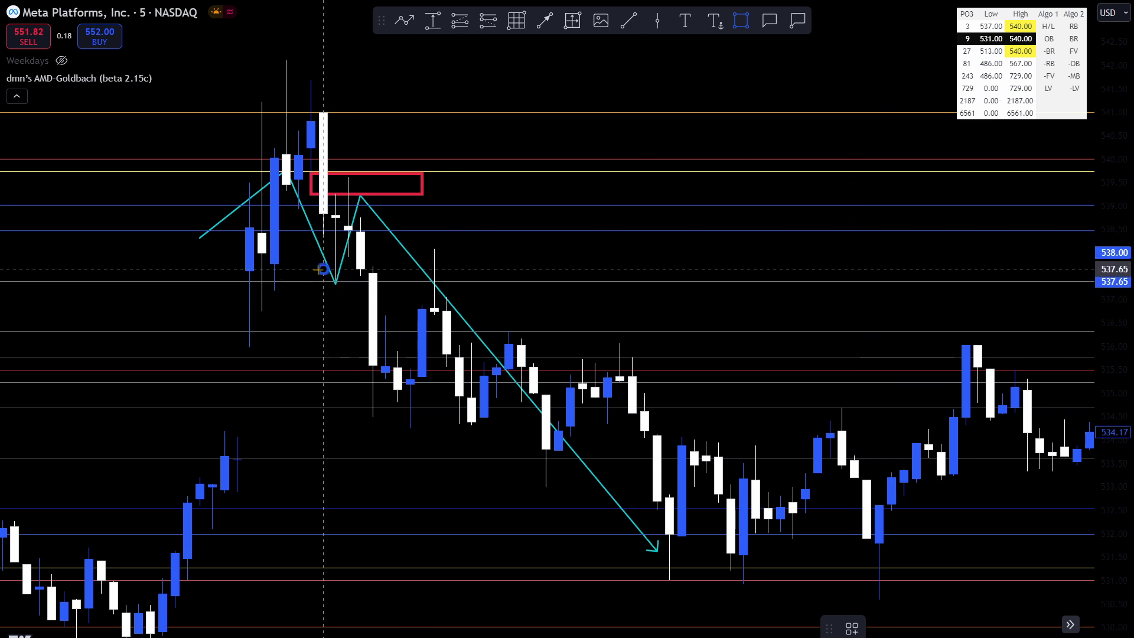
drag(323, 269, 349, 294)
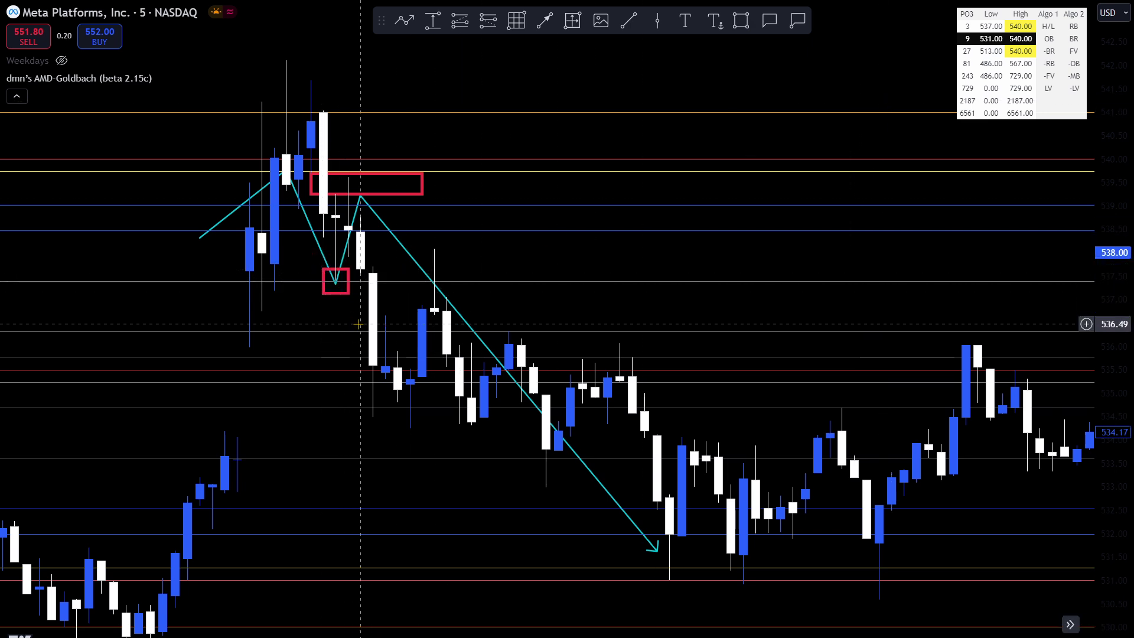
scroll(359, 323, up, 3)
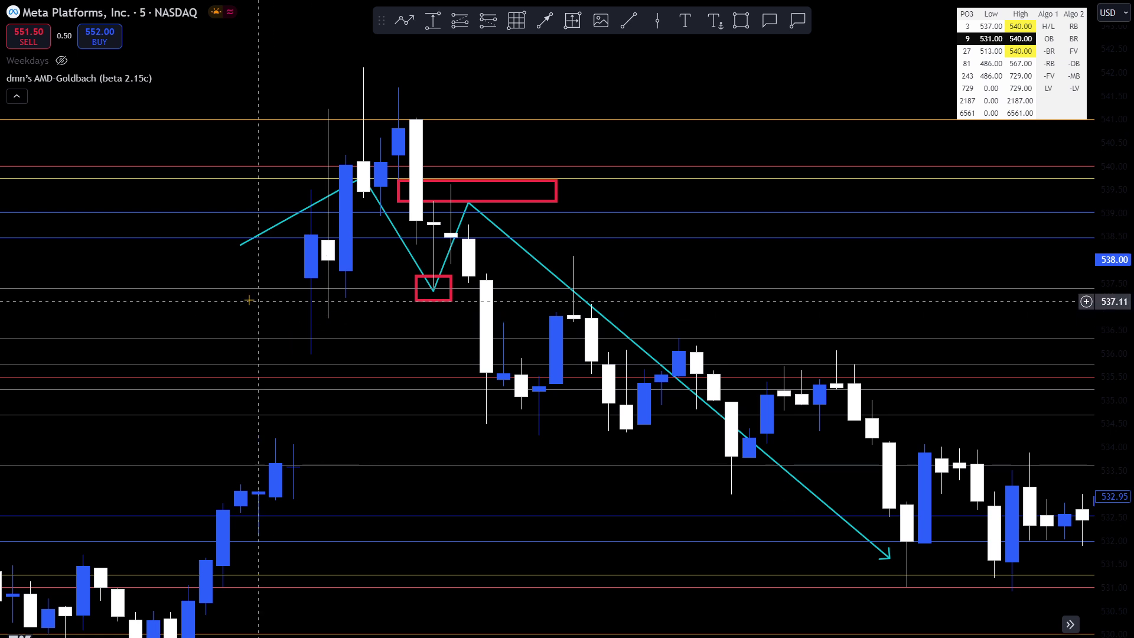
click(450, 292)
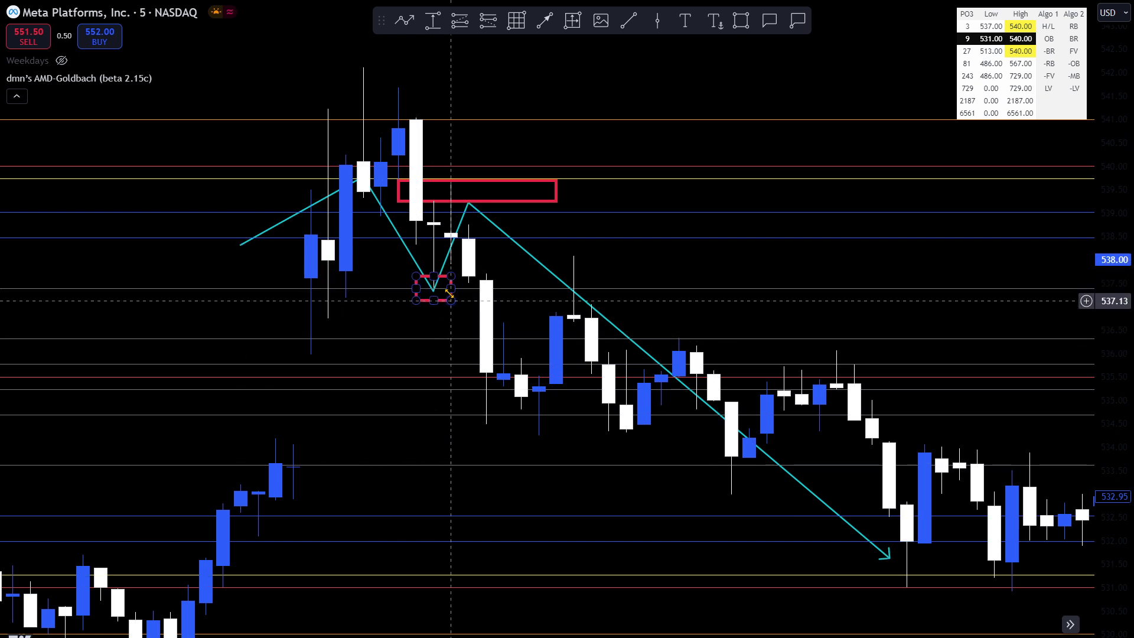
click(456, 228)
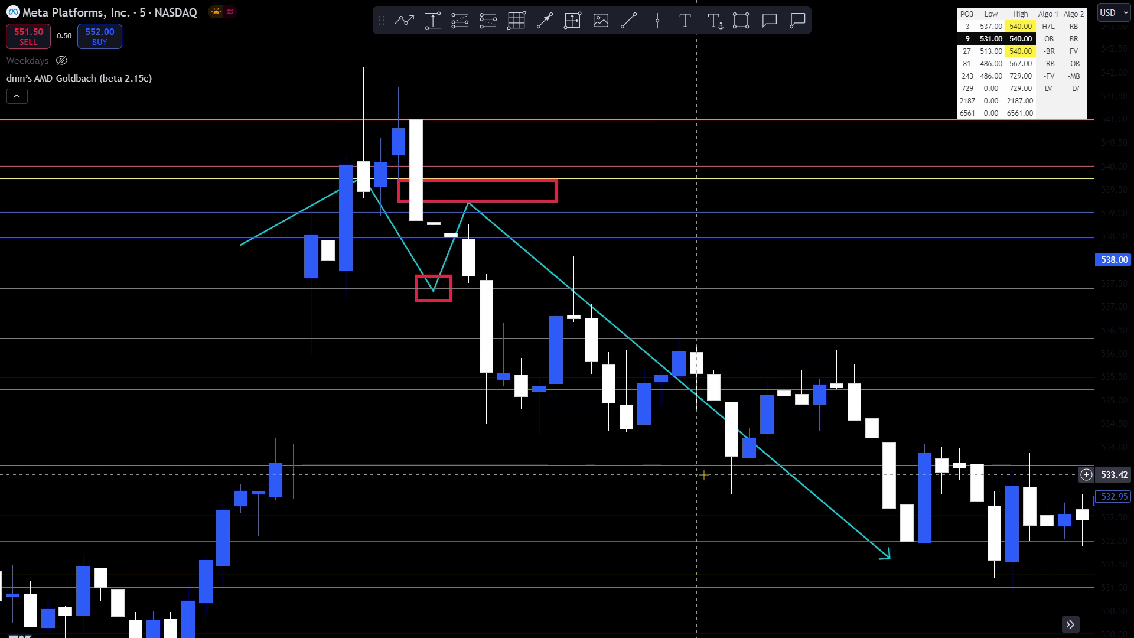
- Examine the fall along the path arrow to the lows near 531 and the subsequent rise back to the range high
drag(619, 467, 518, 450)
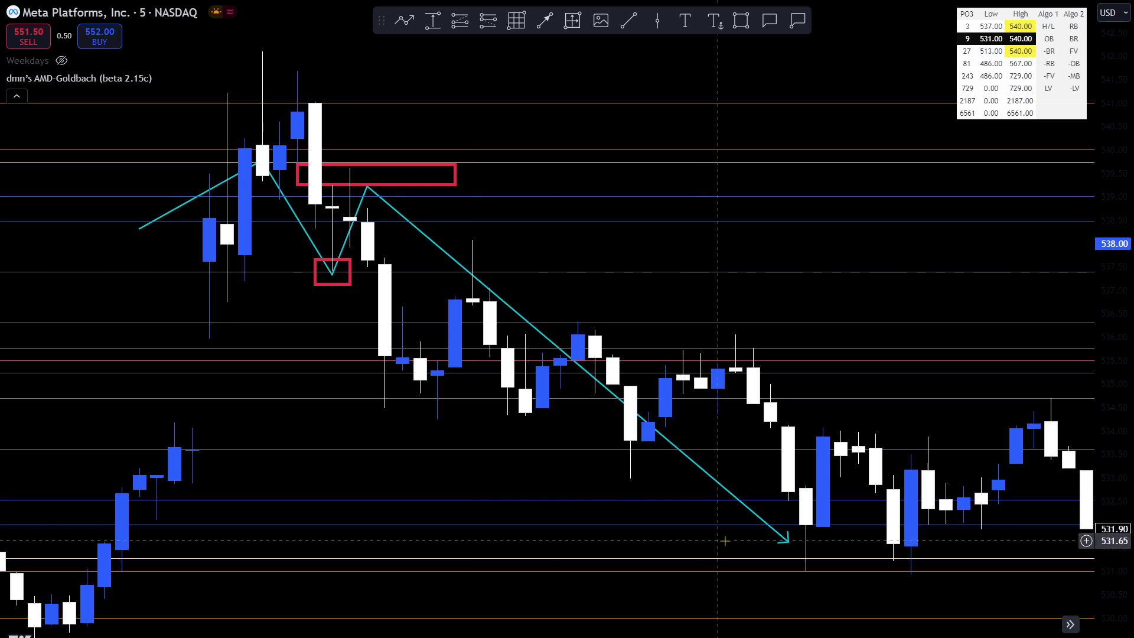
drag(723, 540, 600, 488)
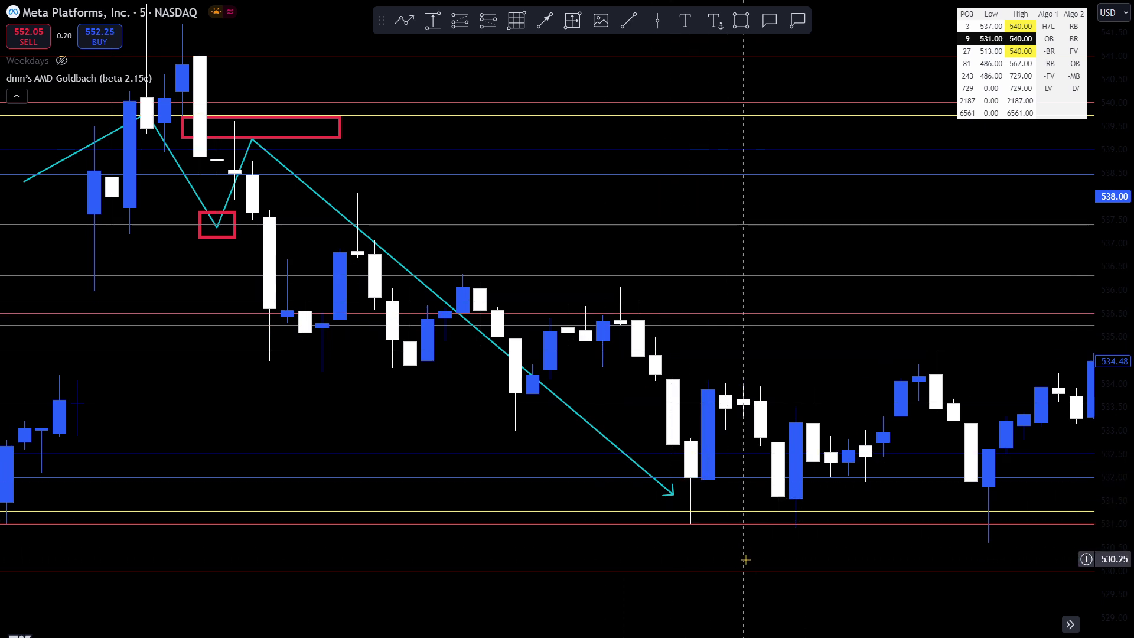
scroll(745, 559, down, 5)
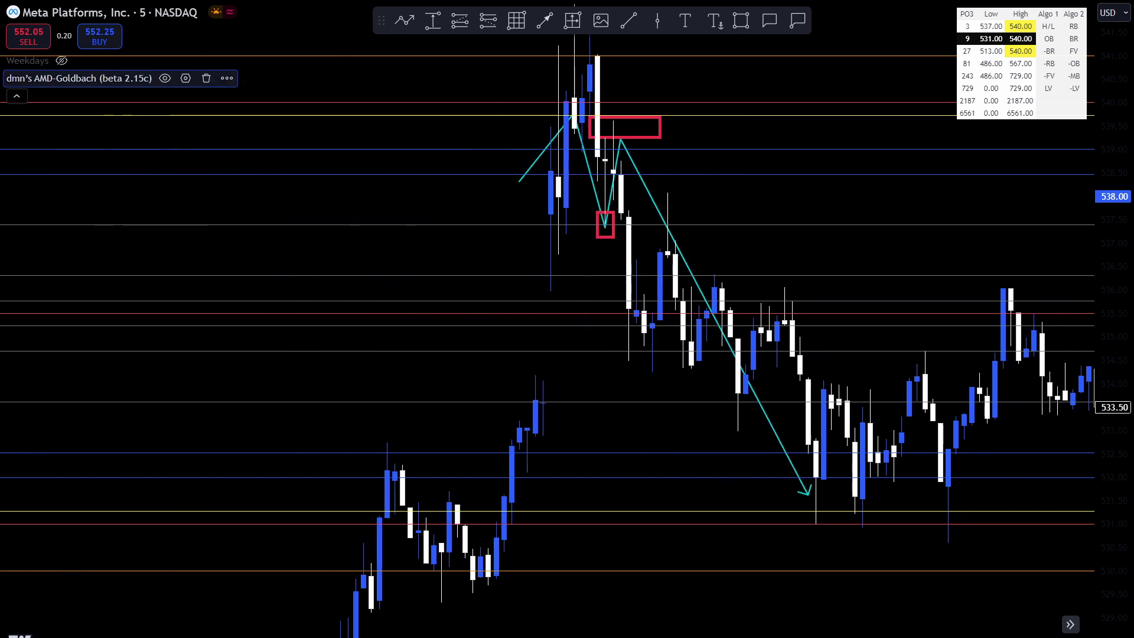
drag(627, 375, 528, 385)
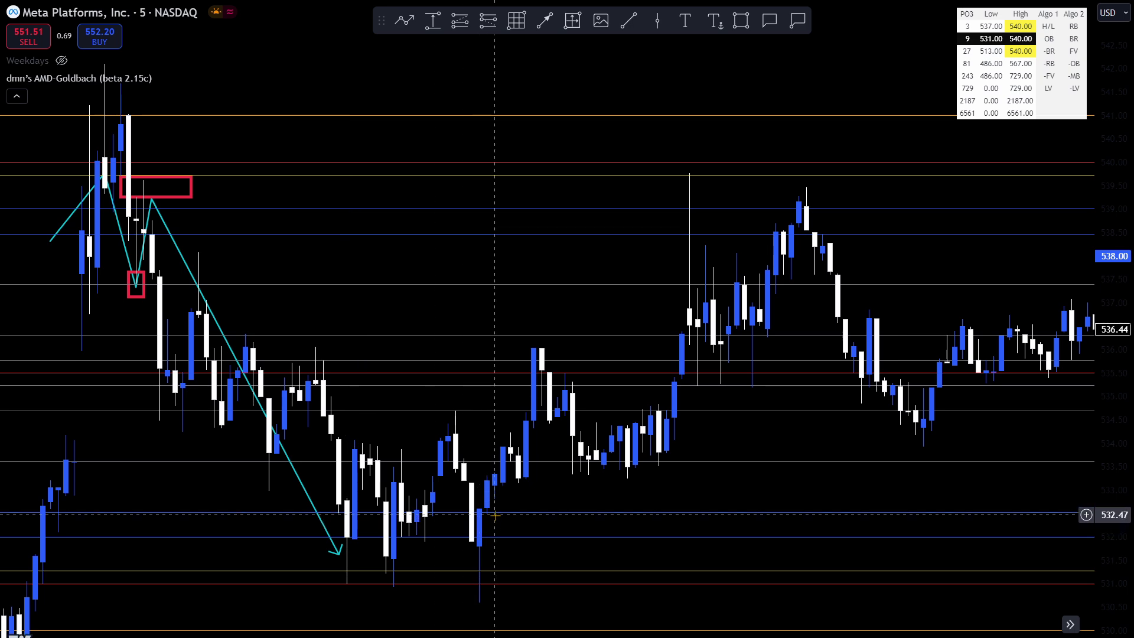
drag(619, 517, 559, 500)
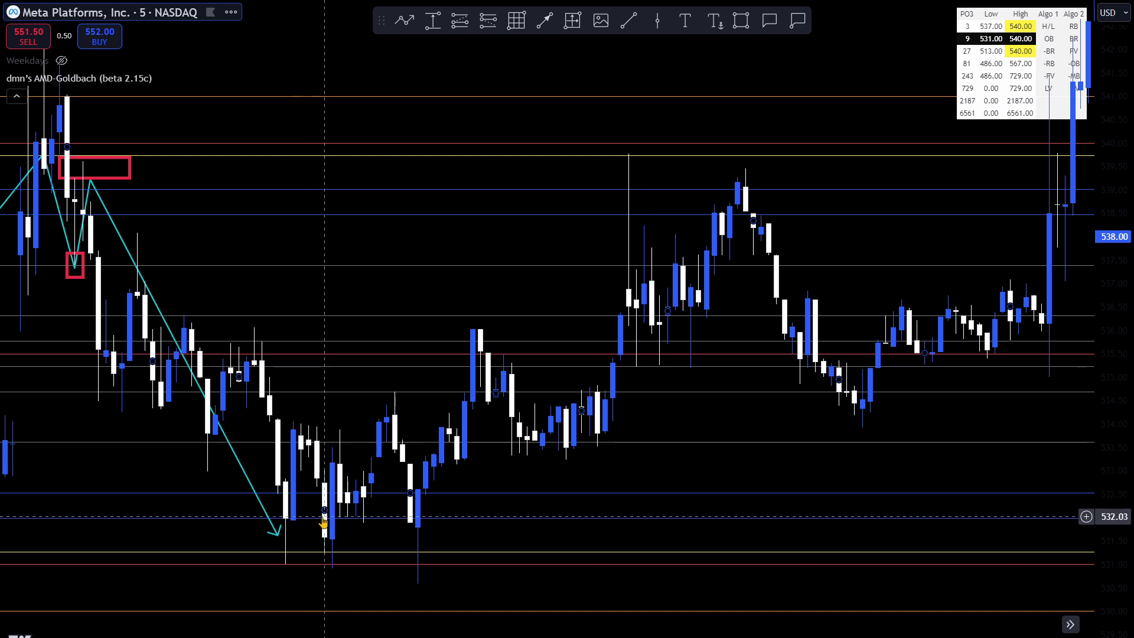
drag(324, 522, 406, 250)
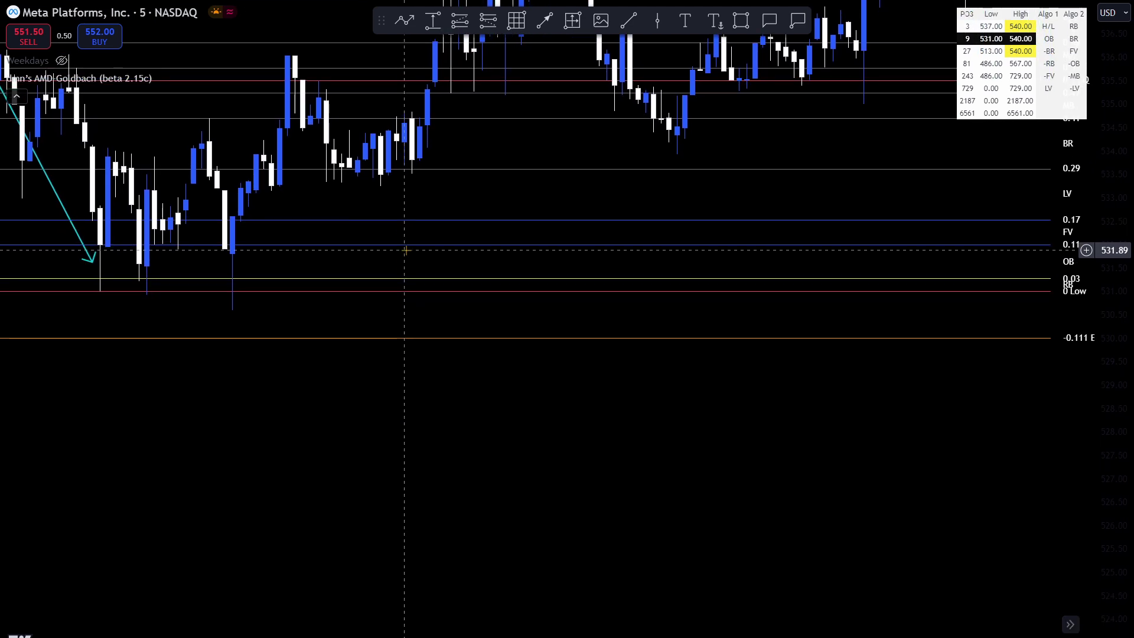
drag(524, 192, 671, 434)
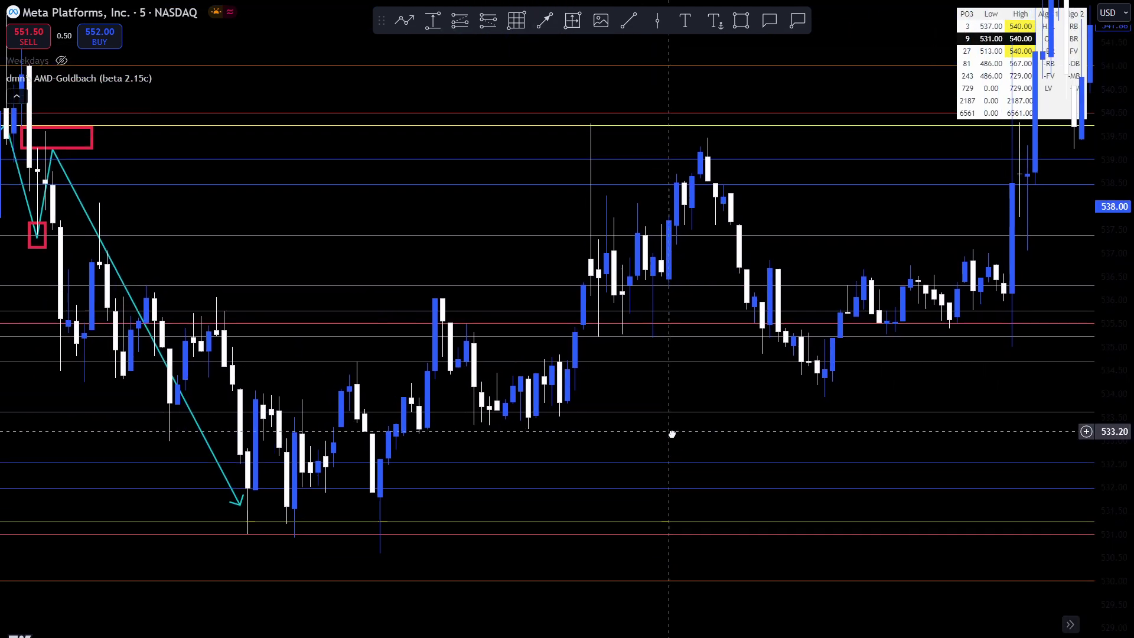
mouse_move(468, 582)
mouse_down()
mouse_move(643, 299)
mouse_move(749, 192)
mouse_move(937, 159)
mouse_move(593, 552)
mouse_move(473, 574)
mouse_move(322, 572)
mouse_move(488, 546)
mouse_move(493, 562)
mouse_move(440, 549)
mouse_move(507, 473)
mouse_move(504, 551)
mouse_move(470, 574)
mouse_up()
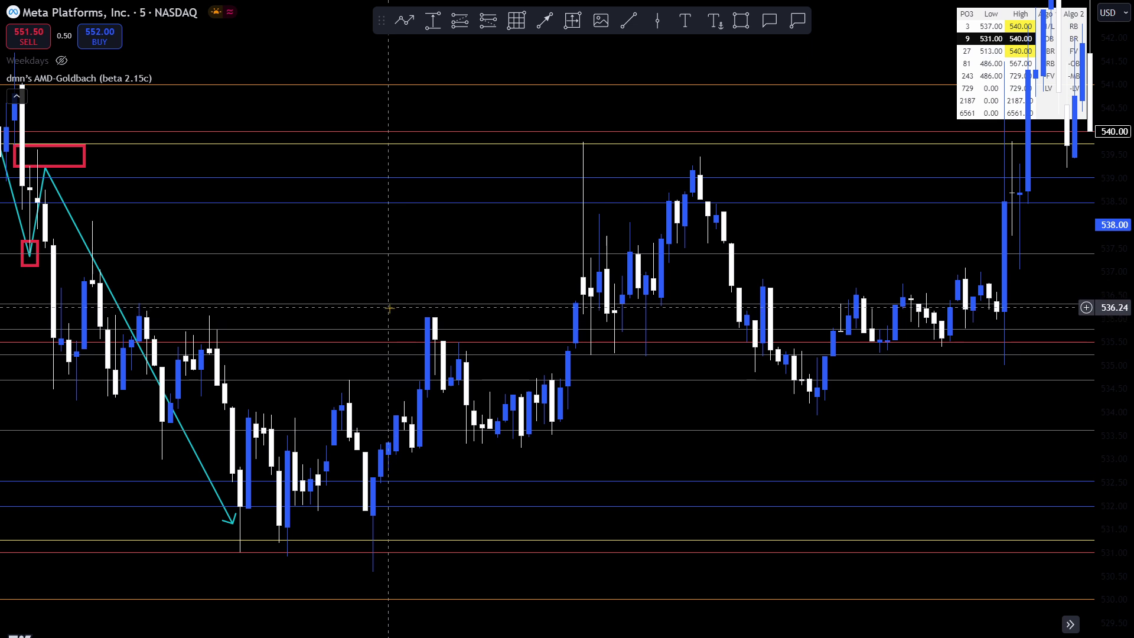
text(QQQ)
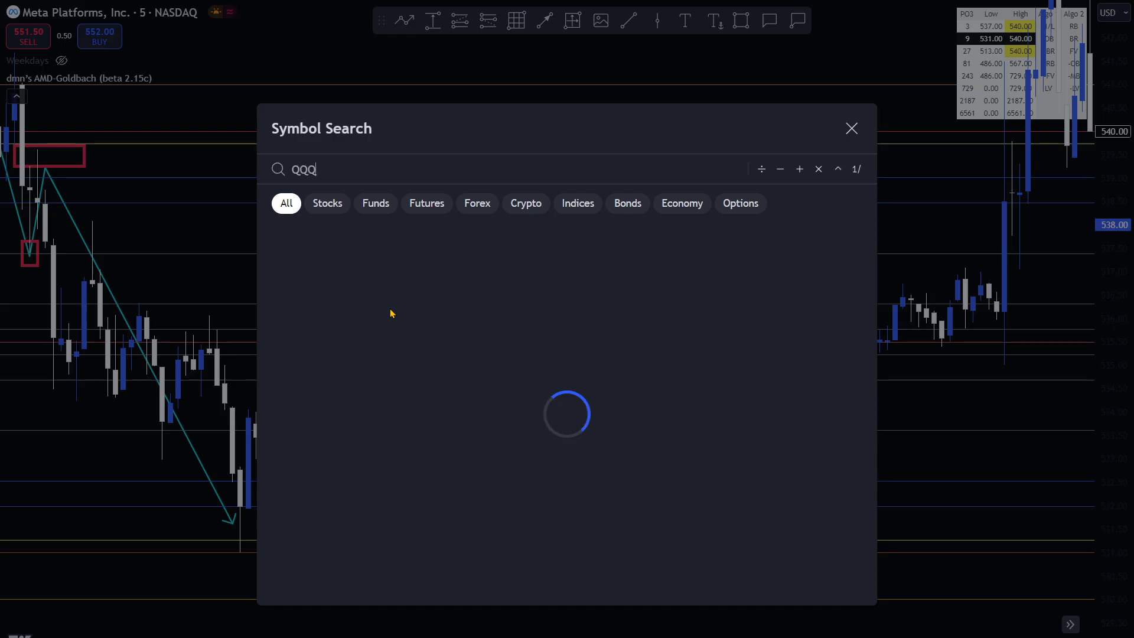
key(BackSpace)
key(BackSpace)
key(BackSpace)
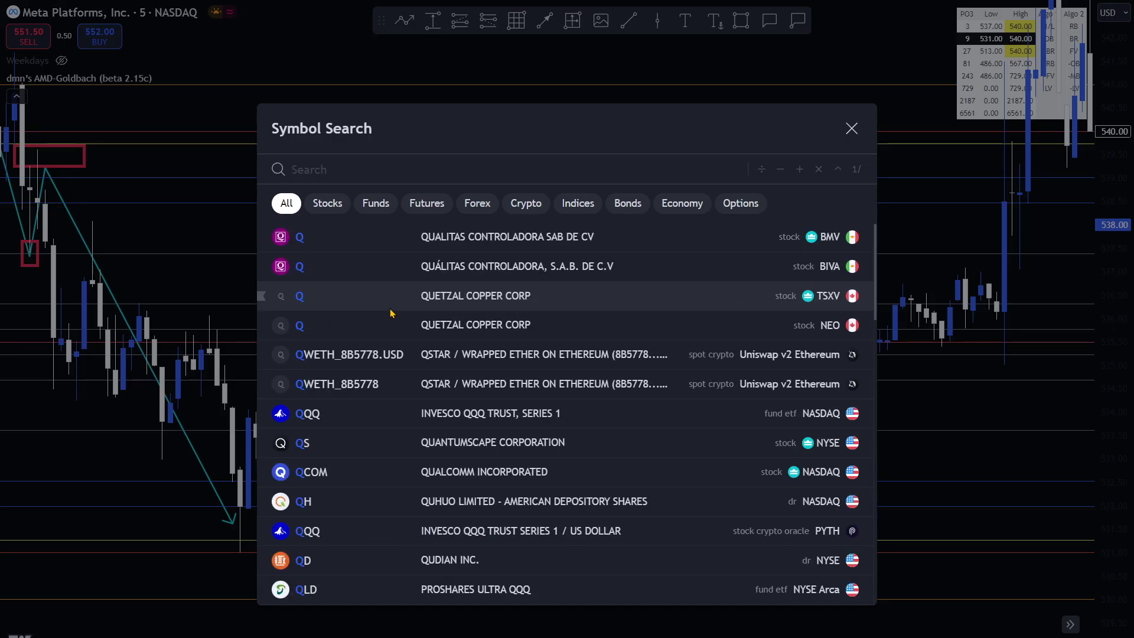
- Switch the chart to SPY and change its interval to 1 hour
text(SPY)
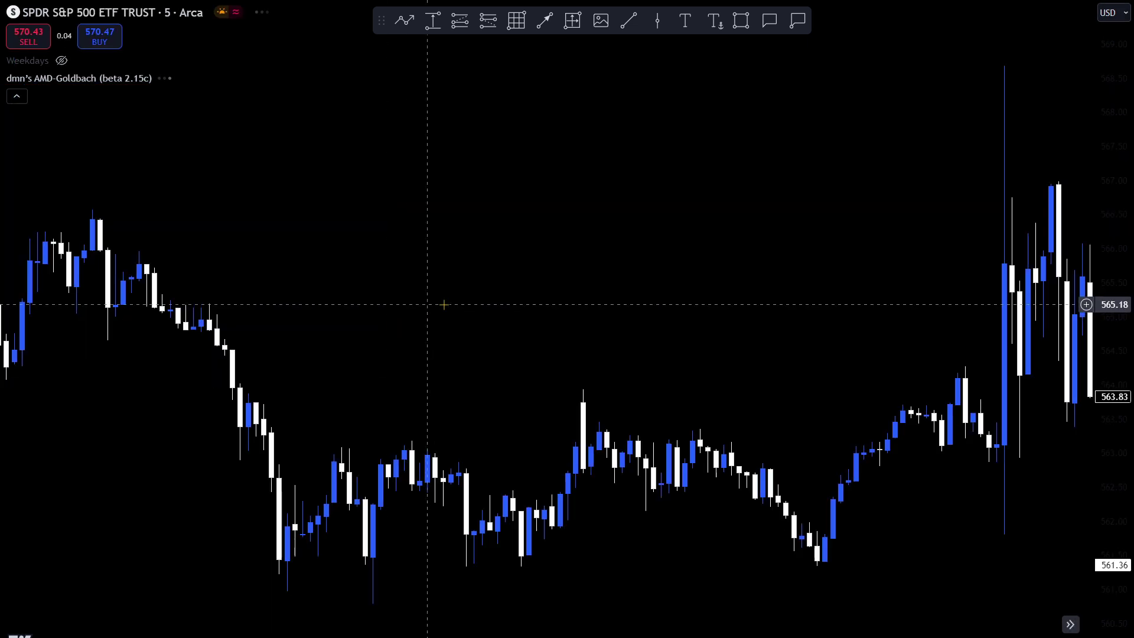
drag(759, 256, 308, 290)
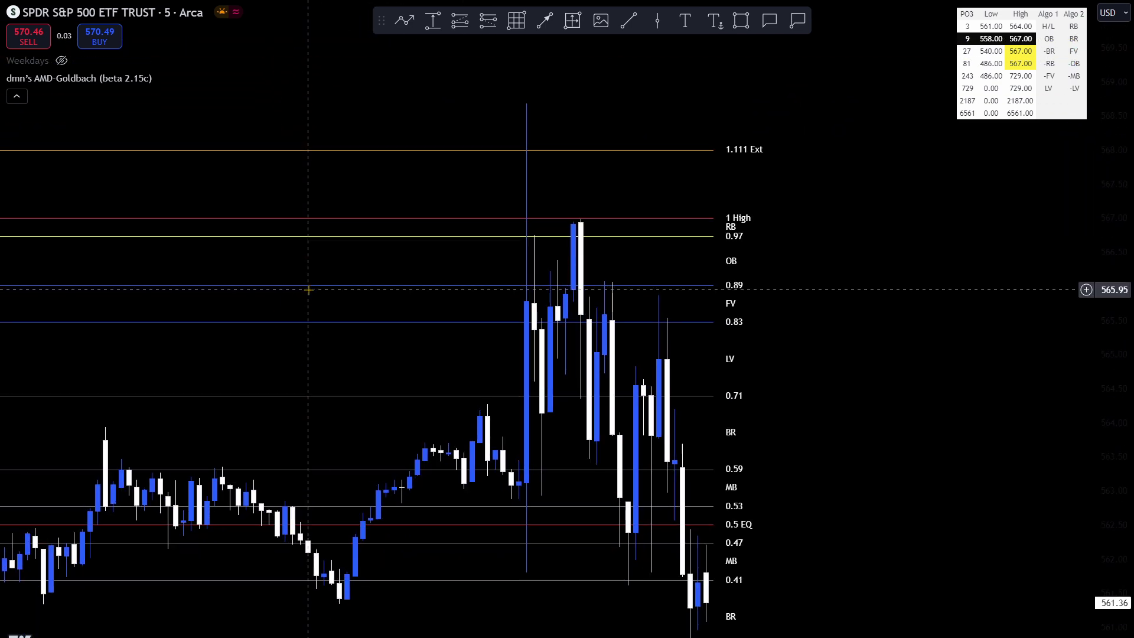
click(1086, 279)
drag(1116, 298, 1110, 472)
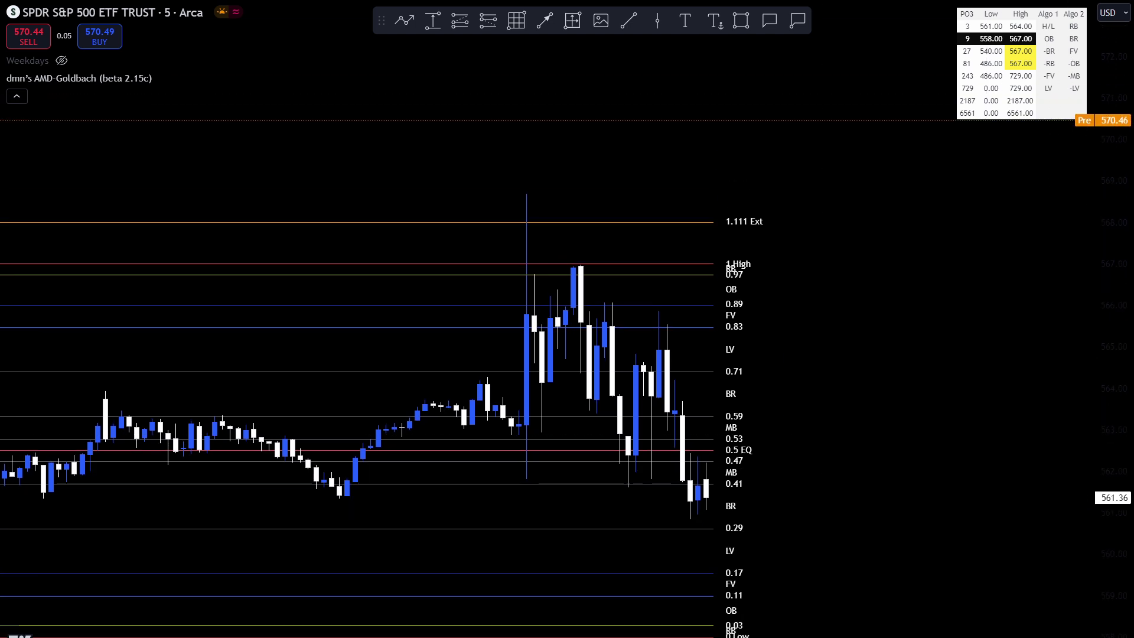
drag(555, 637, 712, 636)
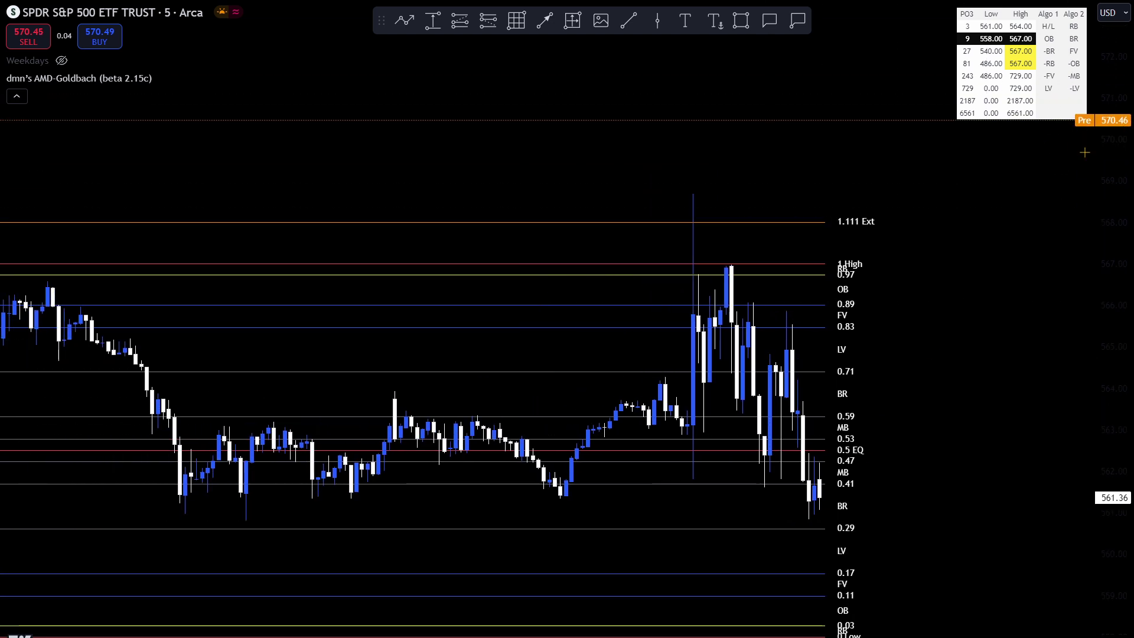
text(1H)
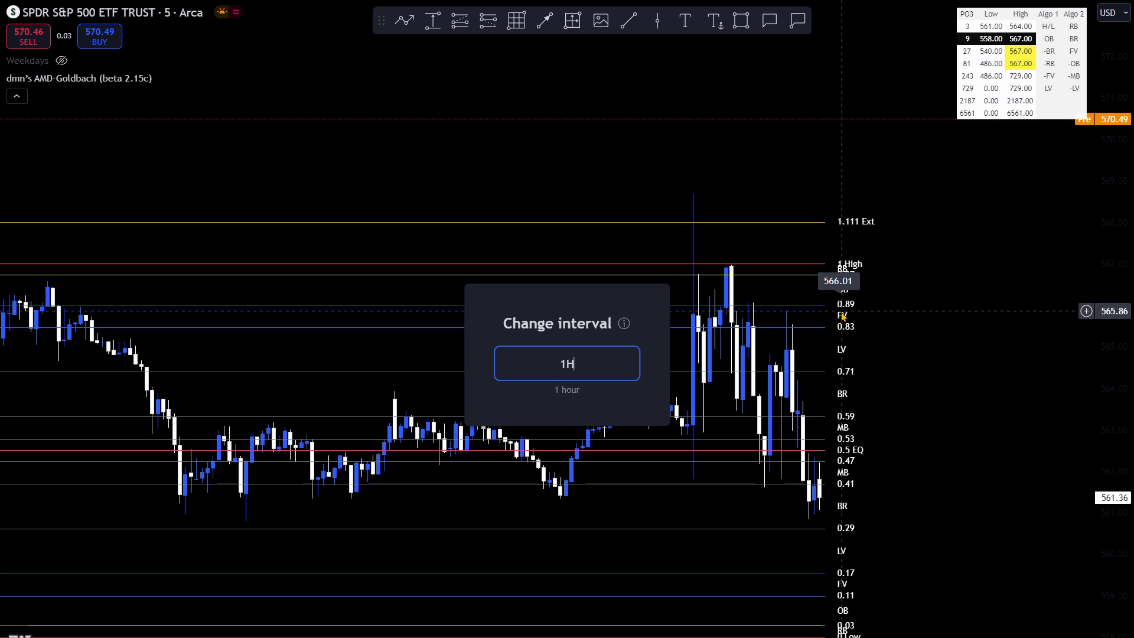
key(Return)
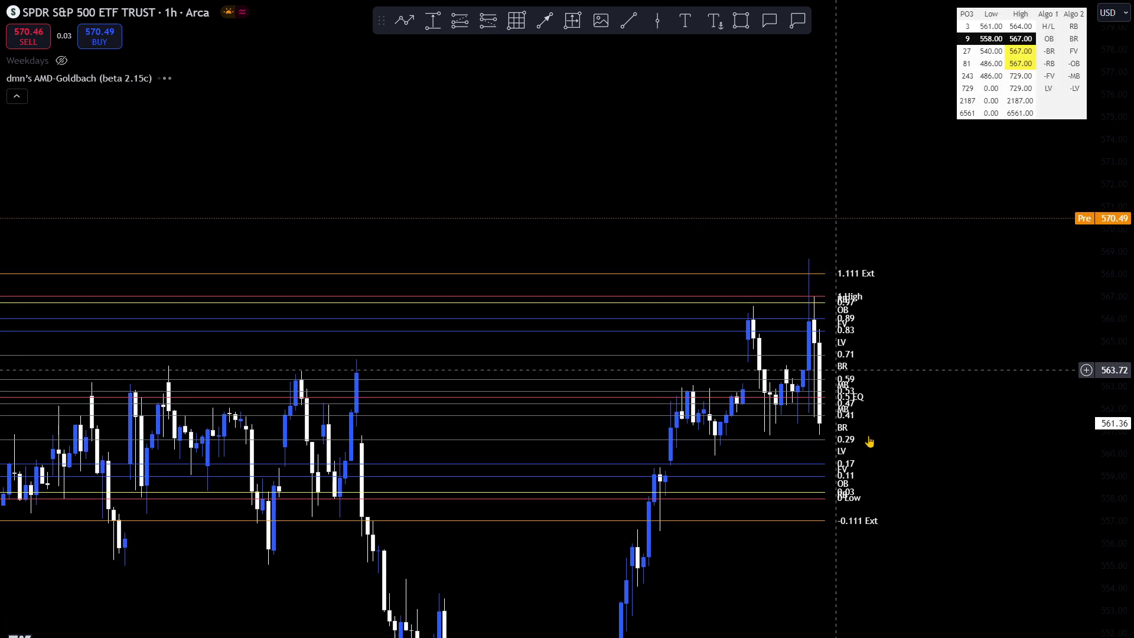
- Set the PO3 Number of the AMD-Goldbach indicator to 27
double_click(961, 67)
click(534, 384)
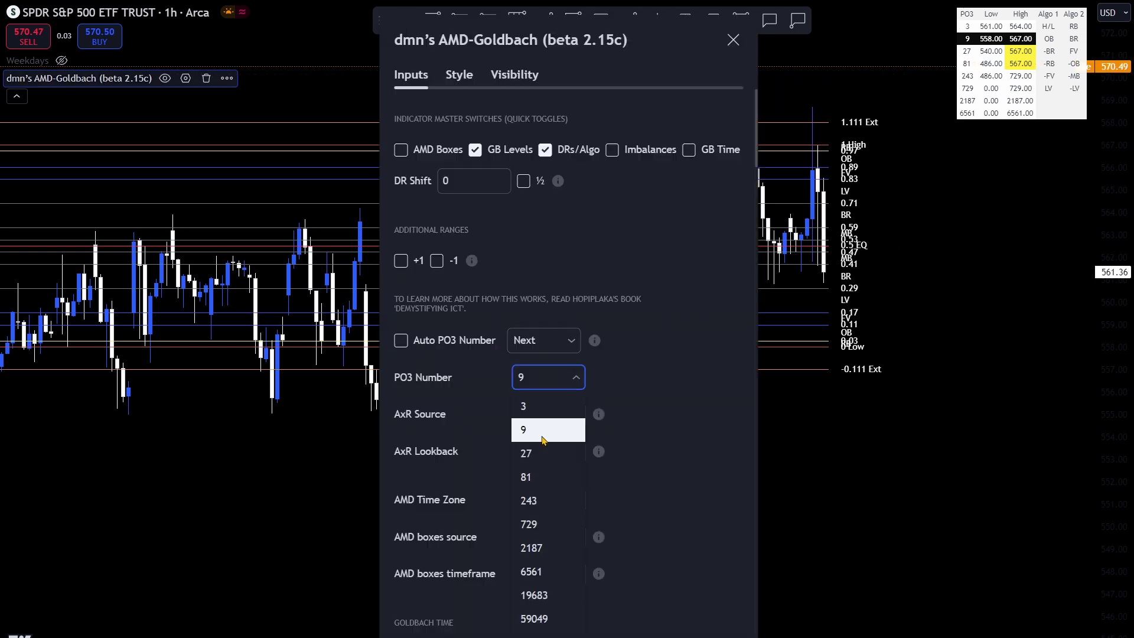
click(527, 451)
key(Escape)
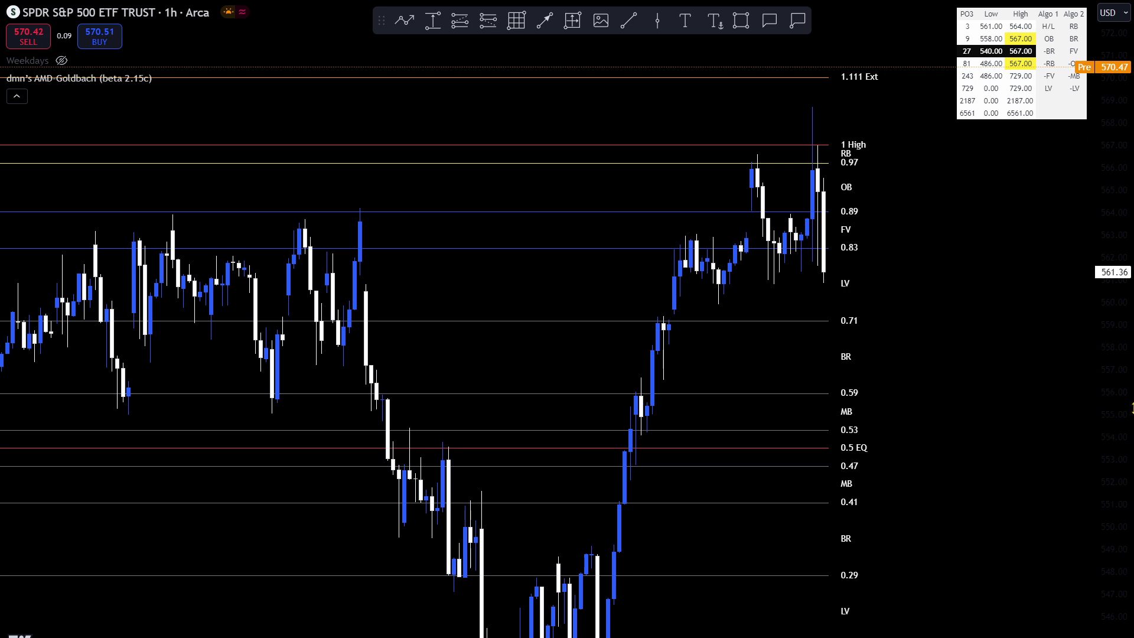
- Show the hidden Weekdays indicator on the SPY chart
drag(1131, 408, 1130, 566)
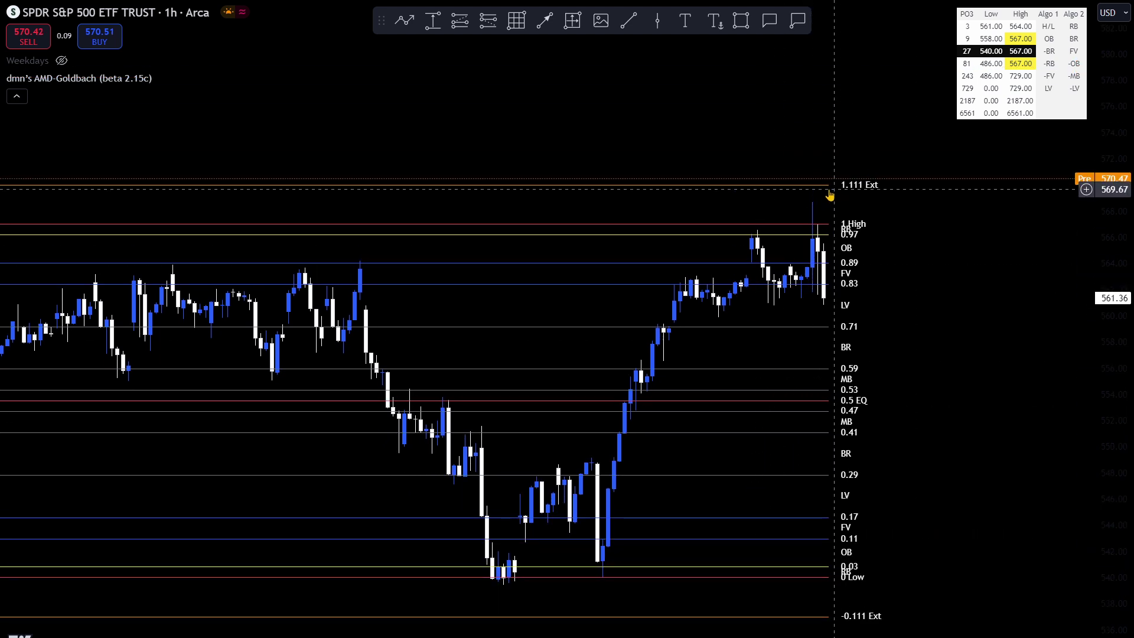
scroll(546, 378, down, 3)
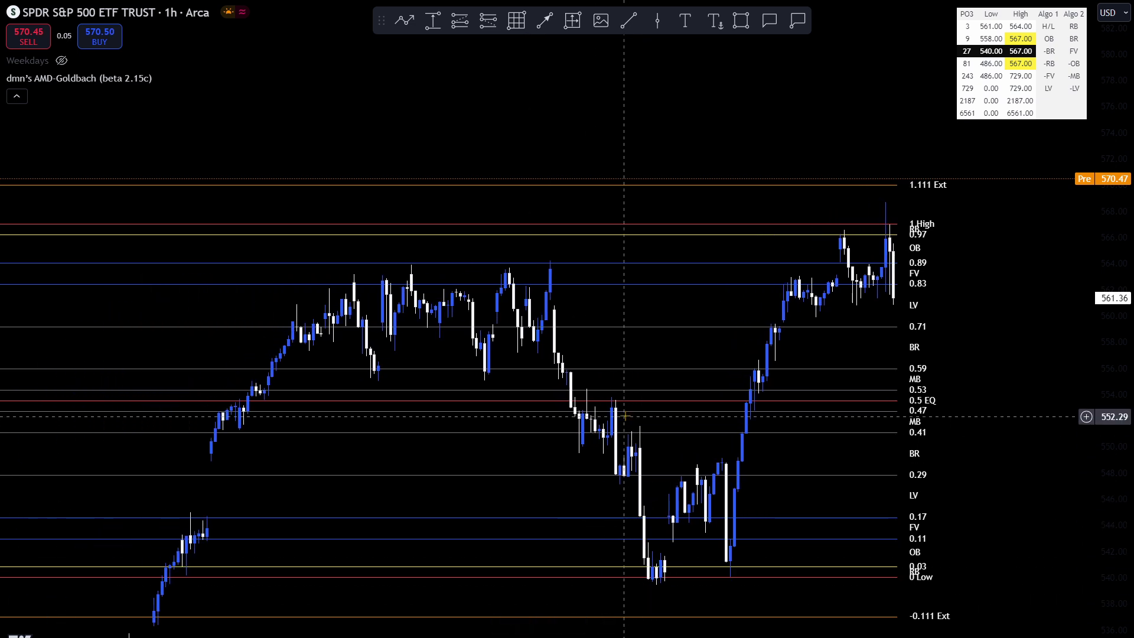
mouse_move(86, 84)
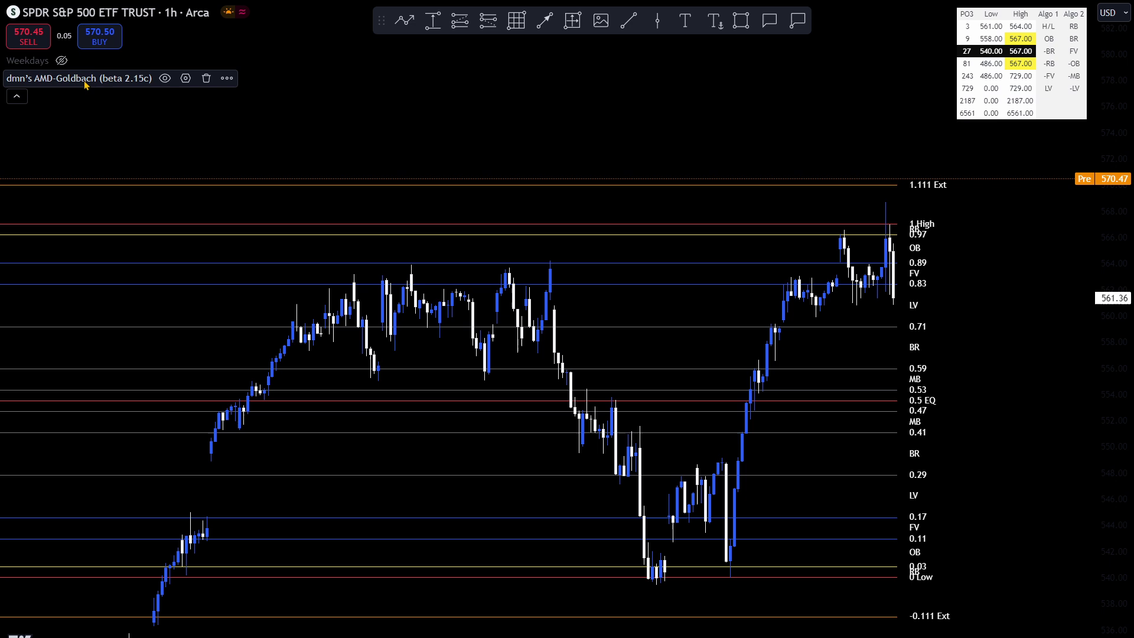
click(61, 61)
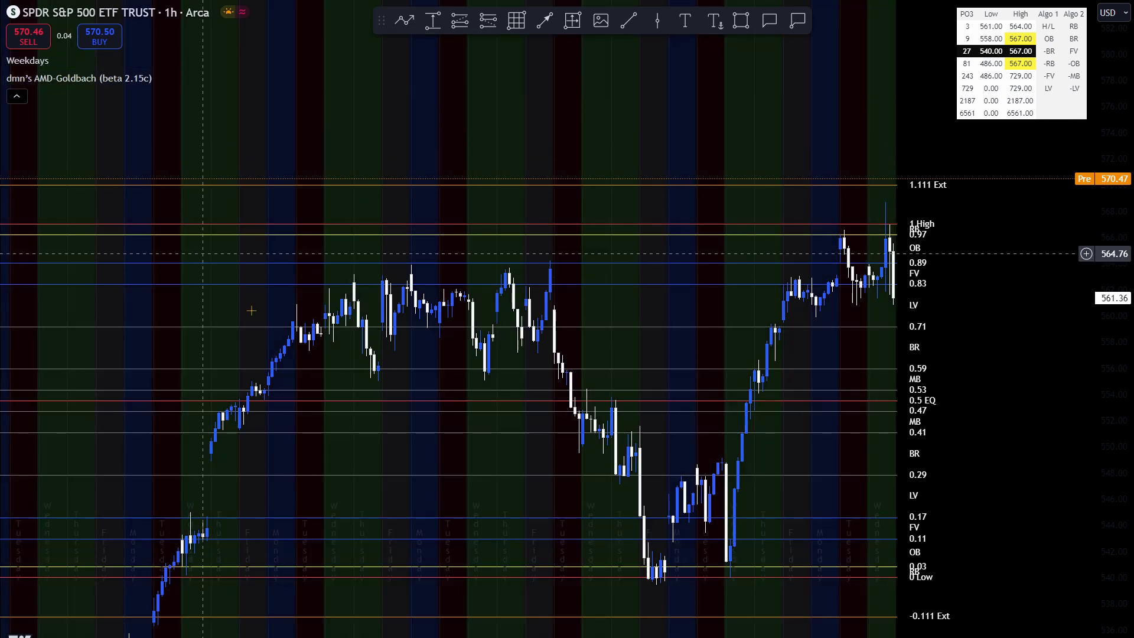
- Place vertical lines at two Monday starts, one right after the lows near 540 and one two weeks earlier at the high near 564
click(656, 22)
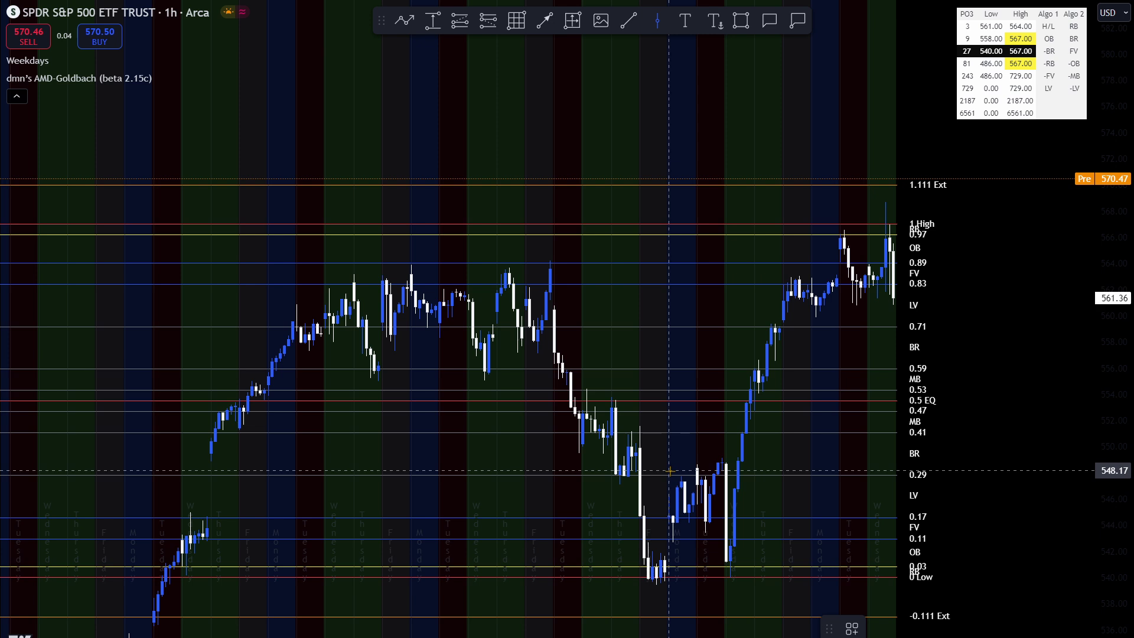
click(667, 471)
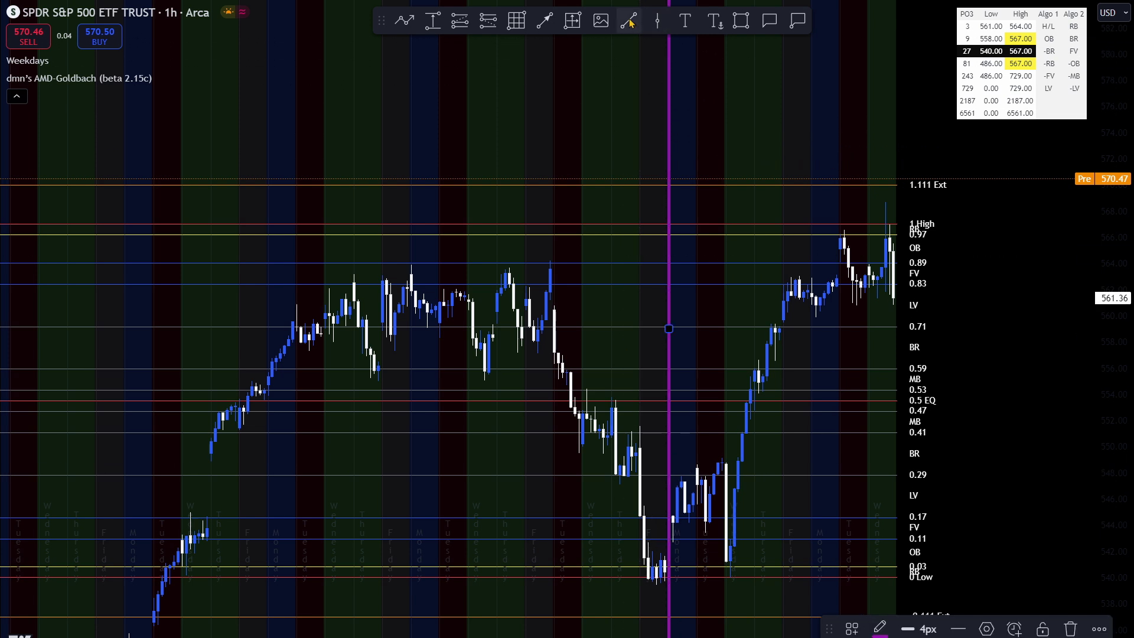
click(655, 22)
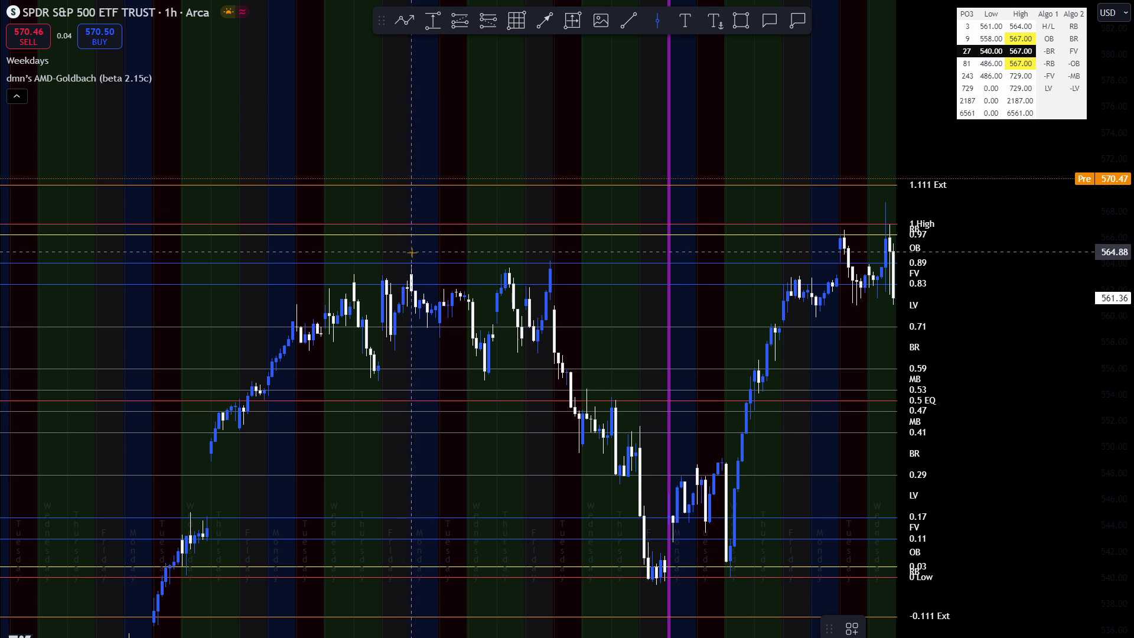
click(411, 252)
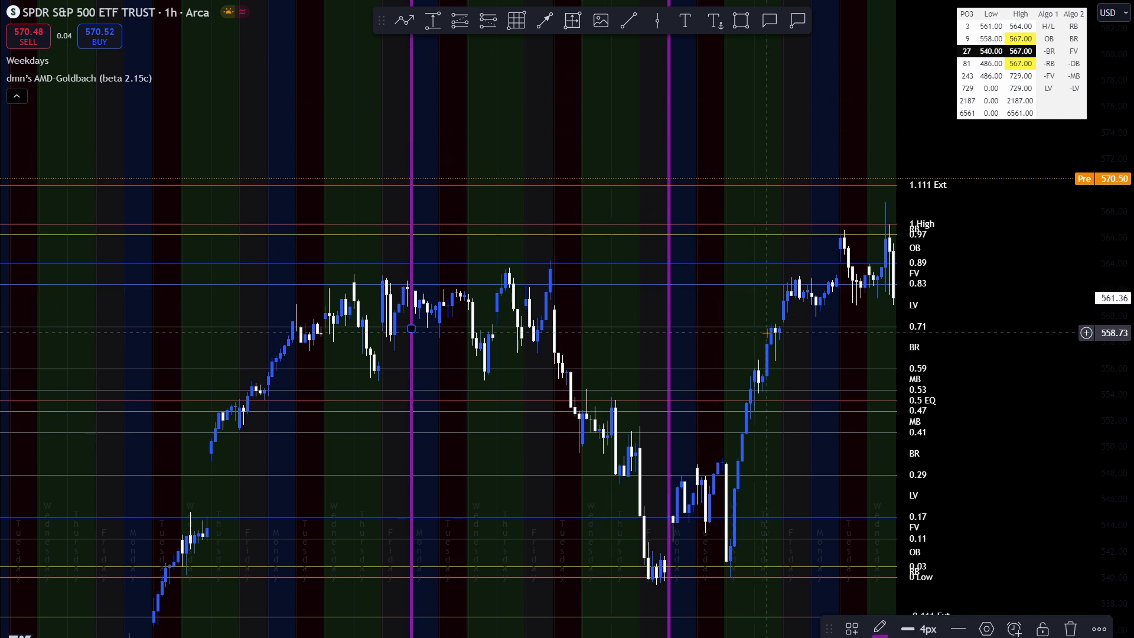
- Add vertical lines at the Tuesday starting the sell-off week and the Monday after the rally, and hide the Weekdays indicator
scroll(855, 415, up, 3)
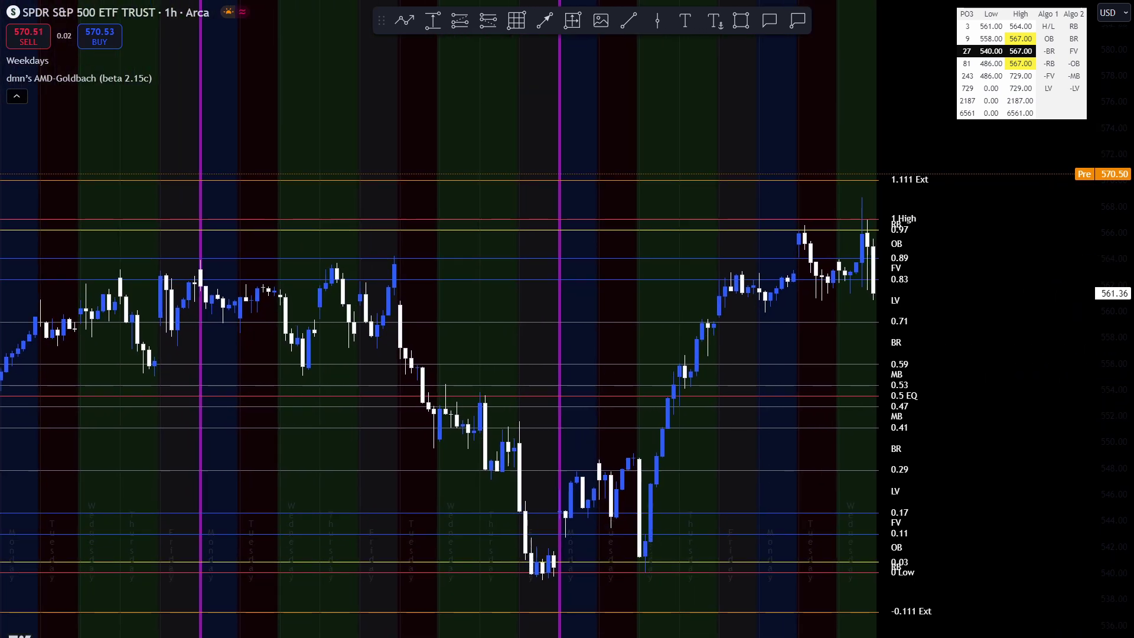
click(657, 24)
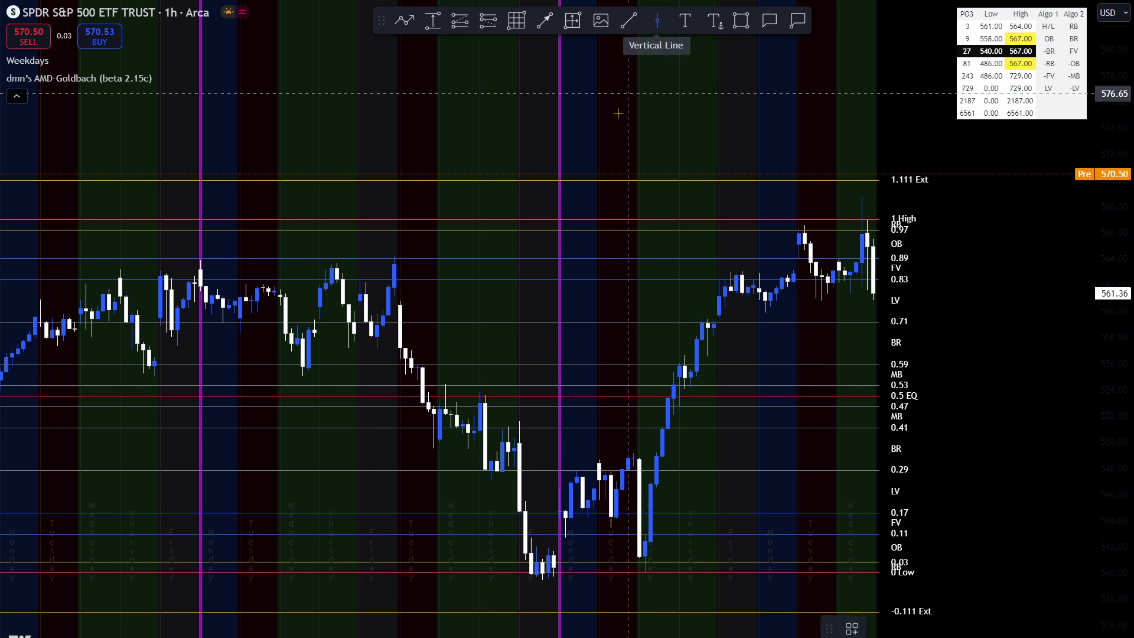
click(400, 290)
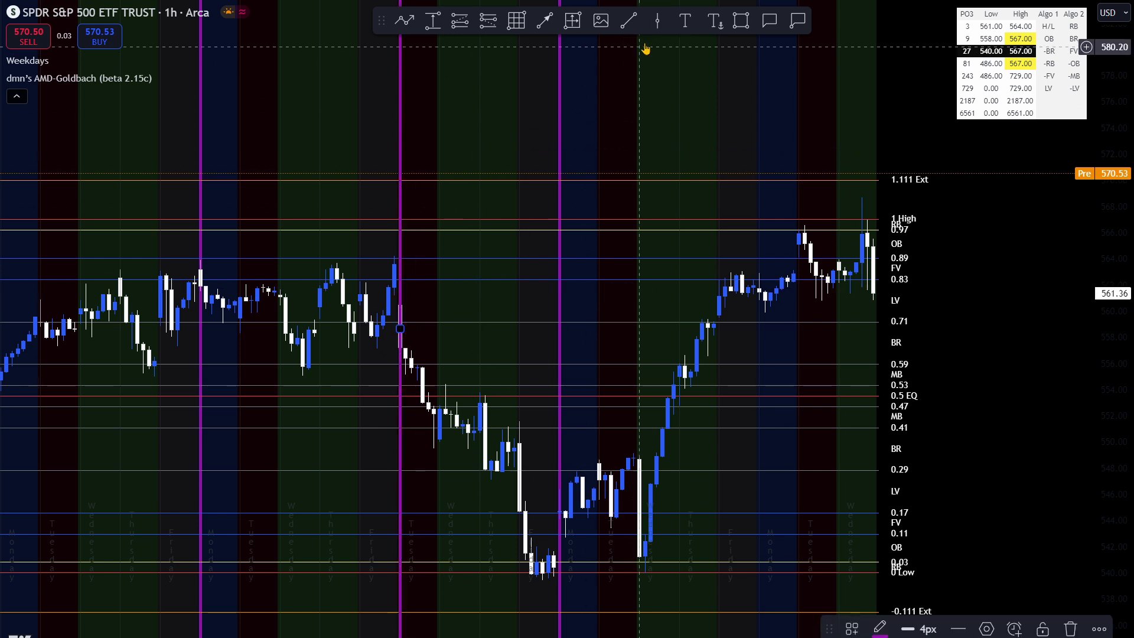
click(657, 29)
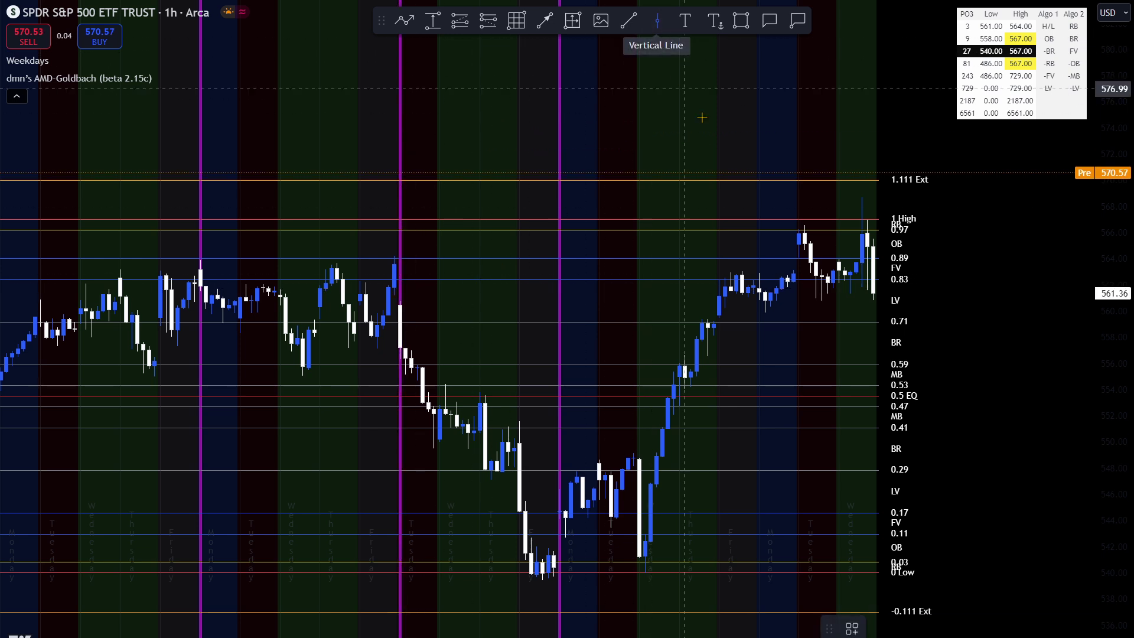
click(759, 201)
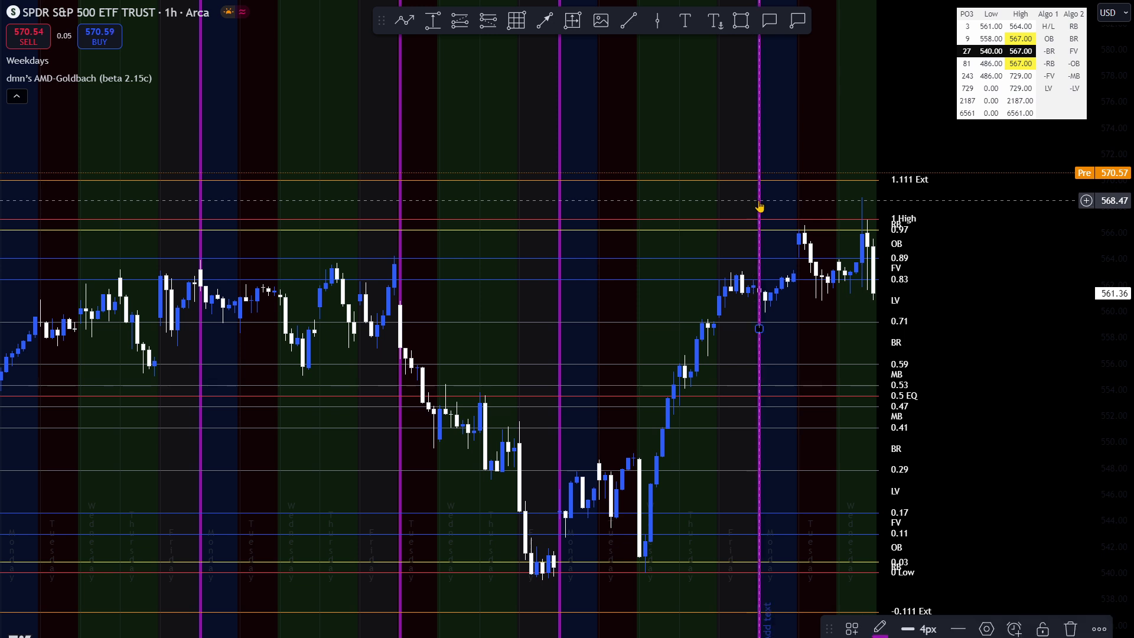
click(62, 60)
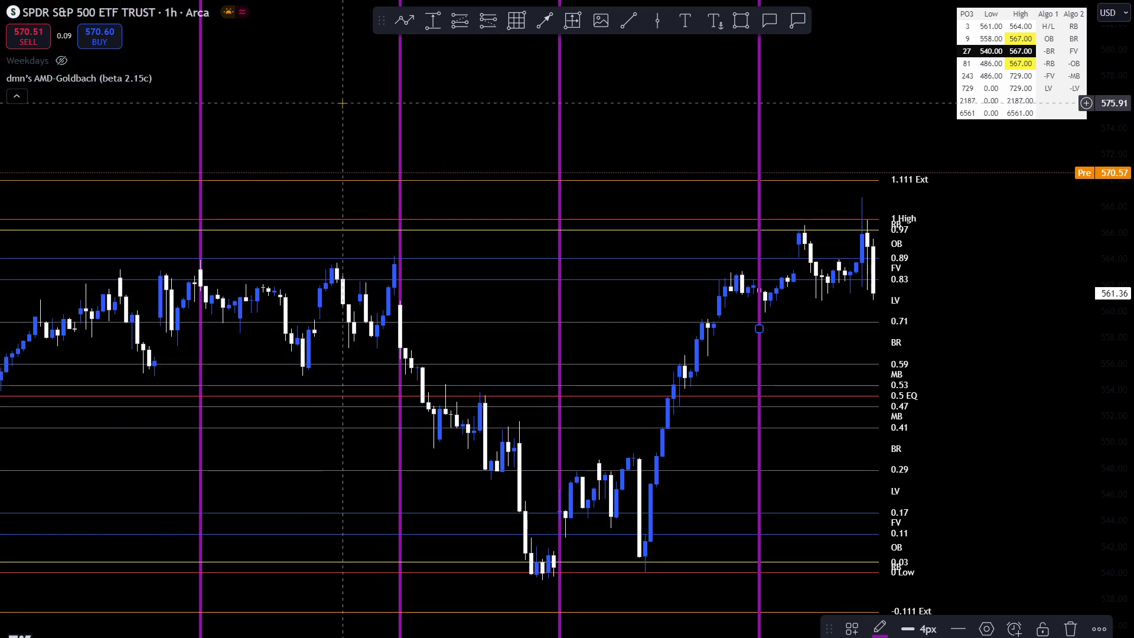
- Draw a path from the lows near the 0.03 level up to 0.29, down to about 0.11, and up to about 0.89
scroll(615, 360, up, 2)
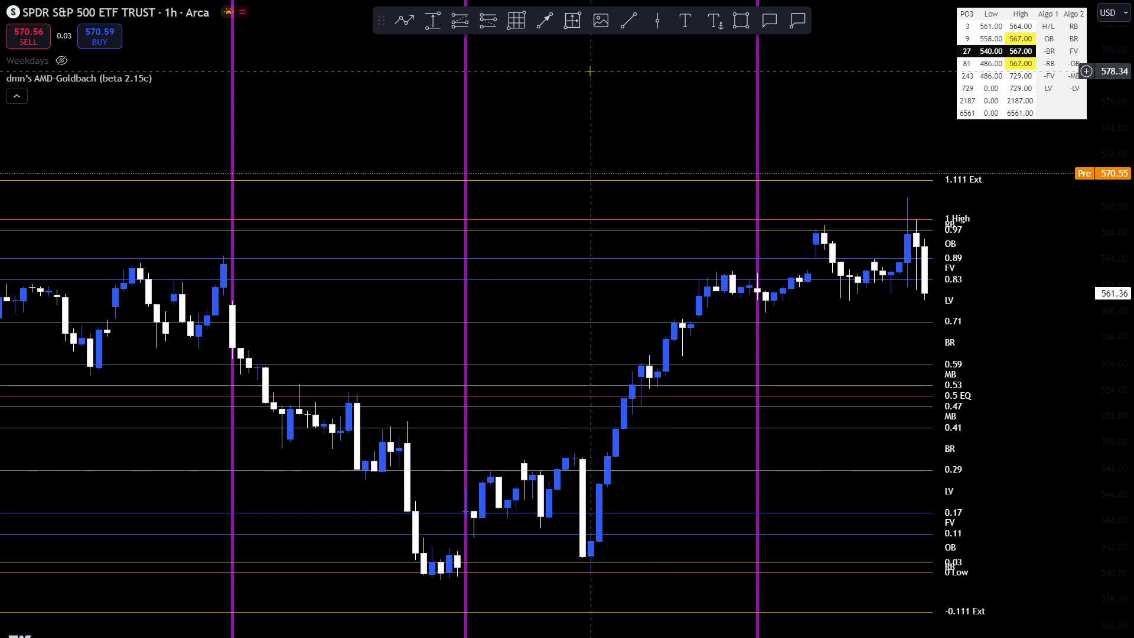
click(411, 27)
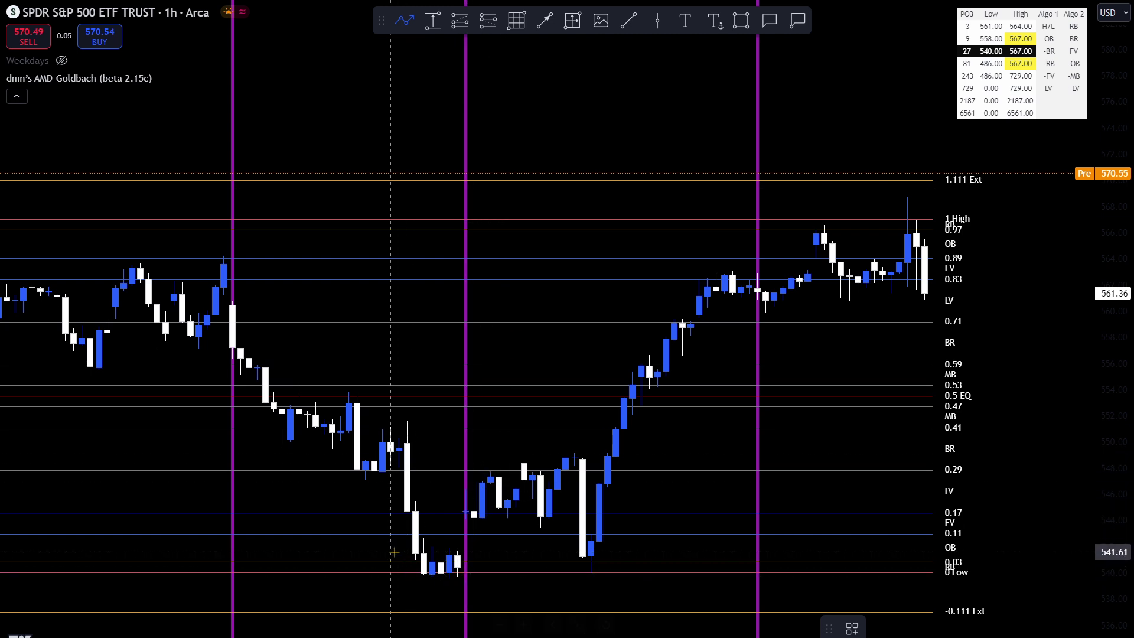
click(441, 567)
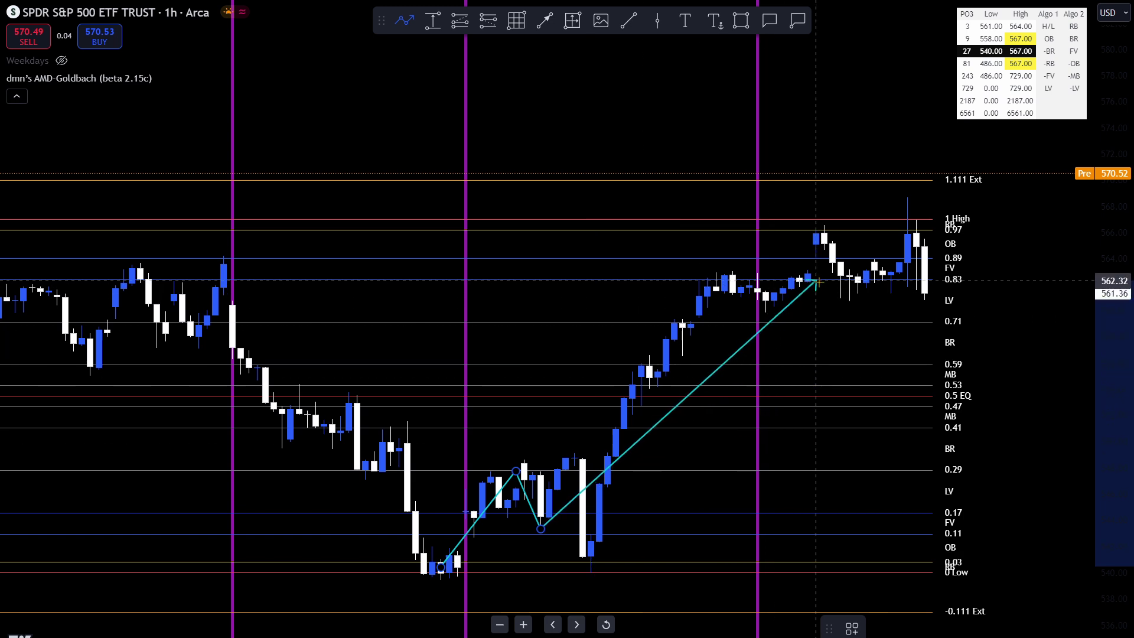
double_click(773, 255)
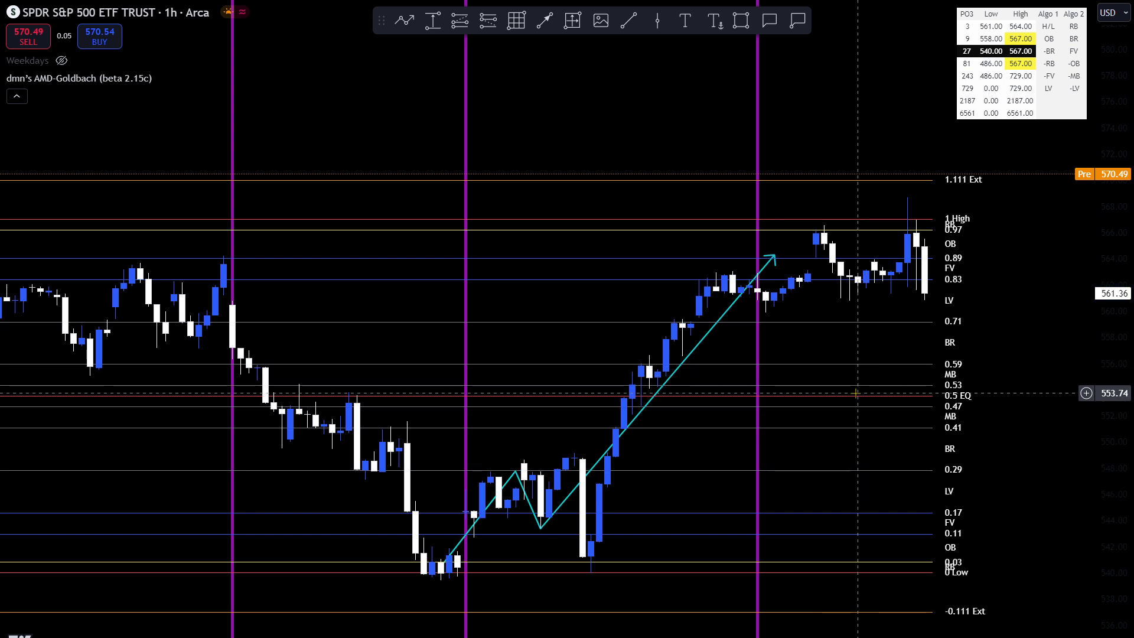
- Draw a horizontal trend line at about 548.65 across the matching highs just above the 0.29 level, extending past the breakout candle
scroll(888, 511, up, 2)
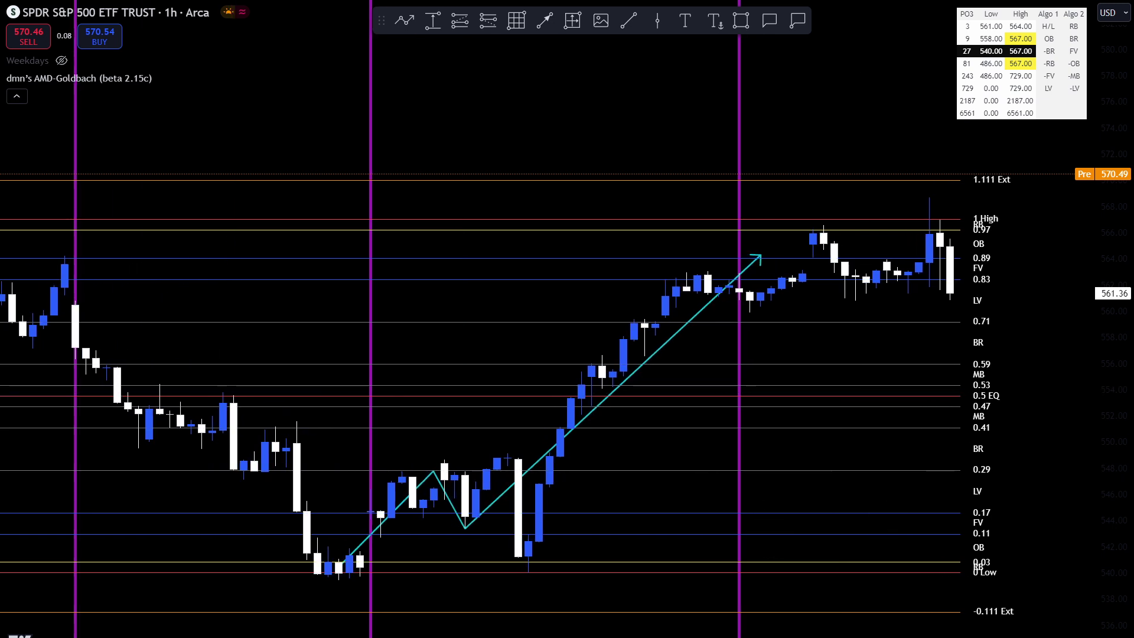
drag(1114, 393, 1114, 283)
drag(889, 512, 865, 478)
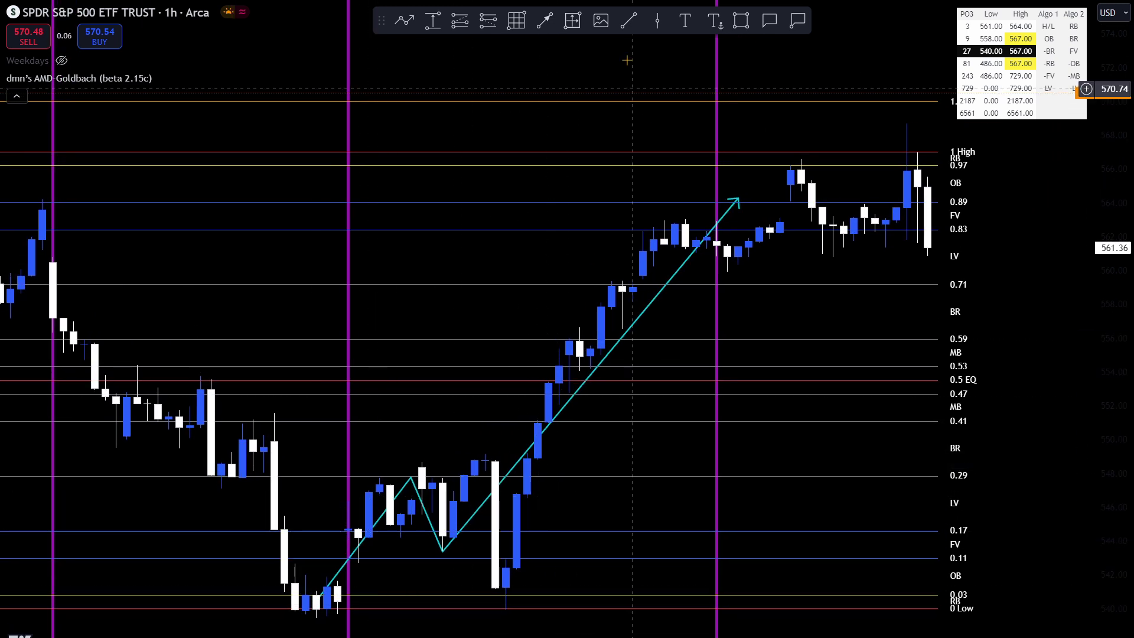
click(628, 20)
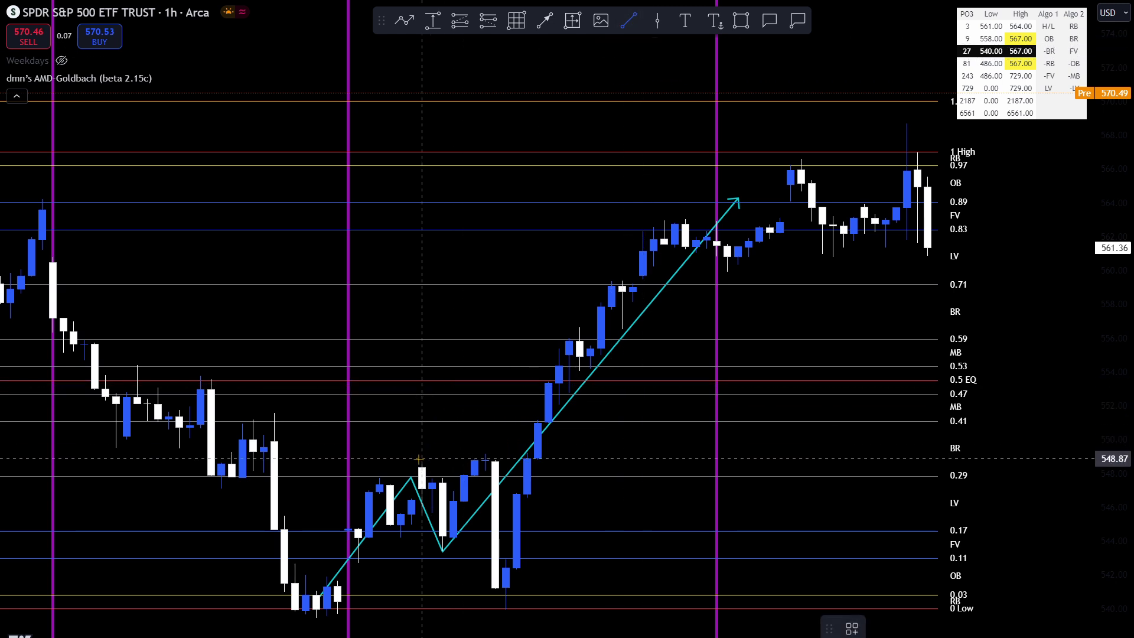
click(401, 462)
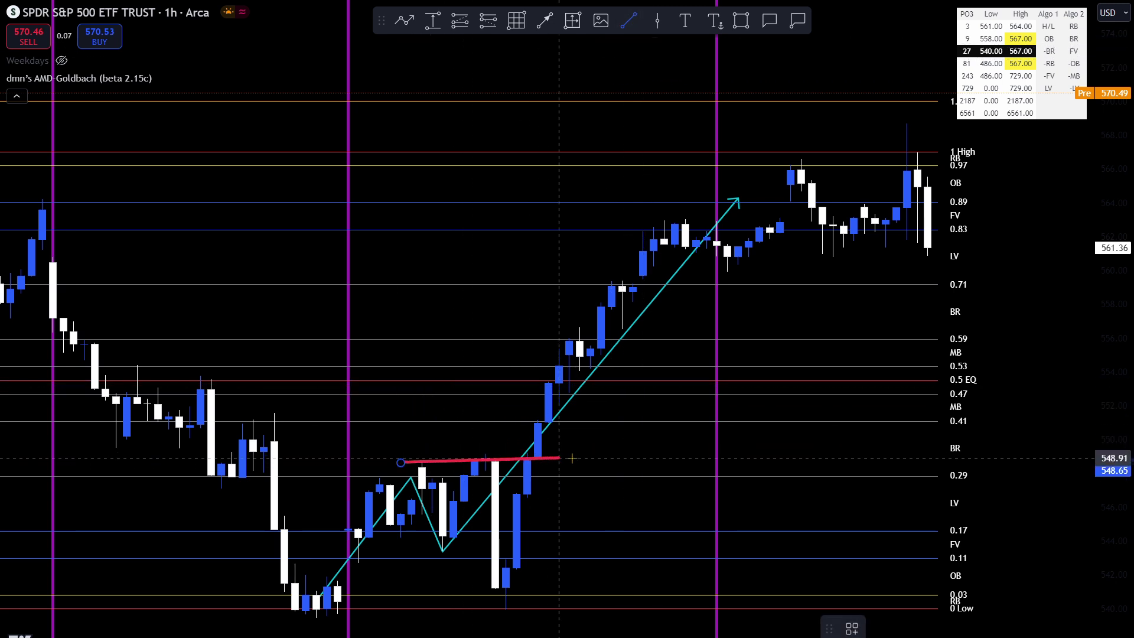
click(653, 462)
- Delete the vertical line at the start of the sell-off week
drag(869, 463, 896, 445)
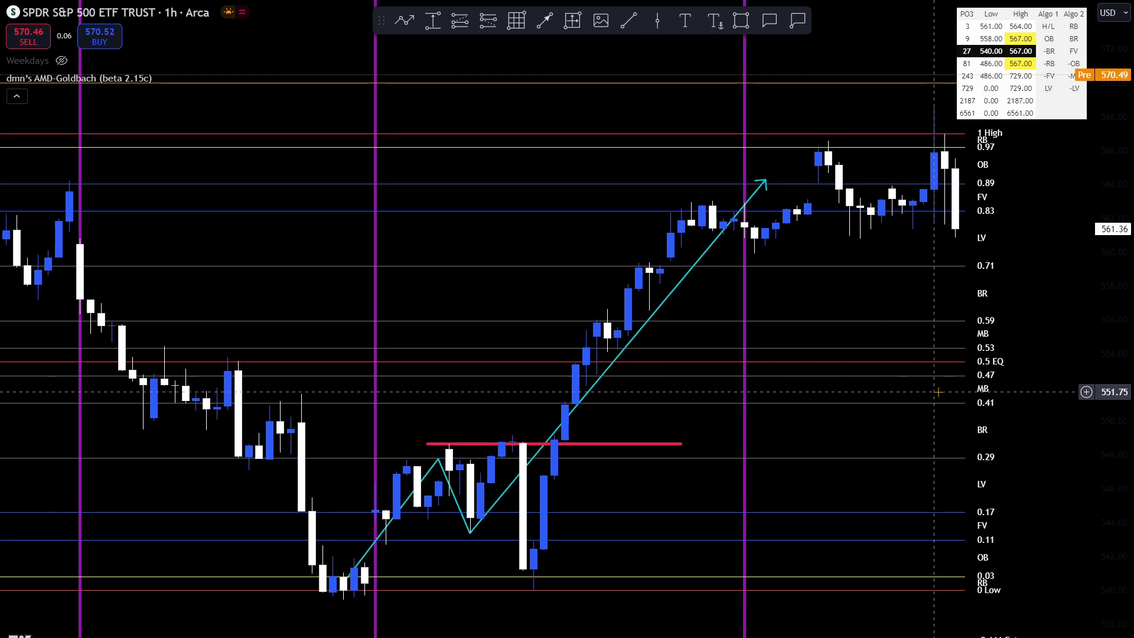
scroll(469, 317, down, 5)
drag(218, 263, 462, 283)
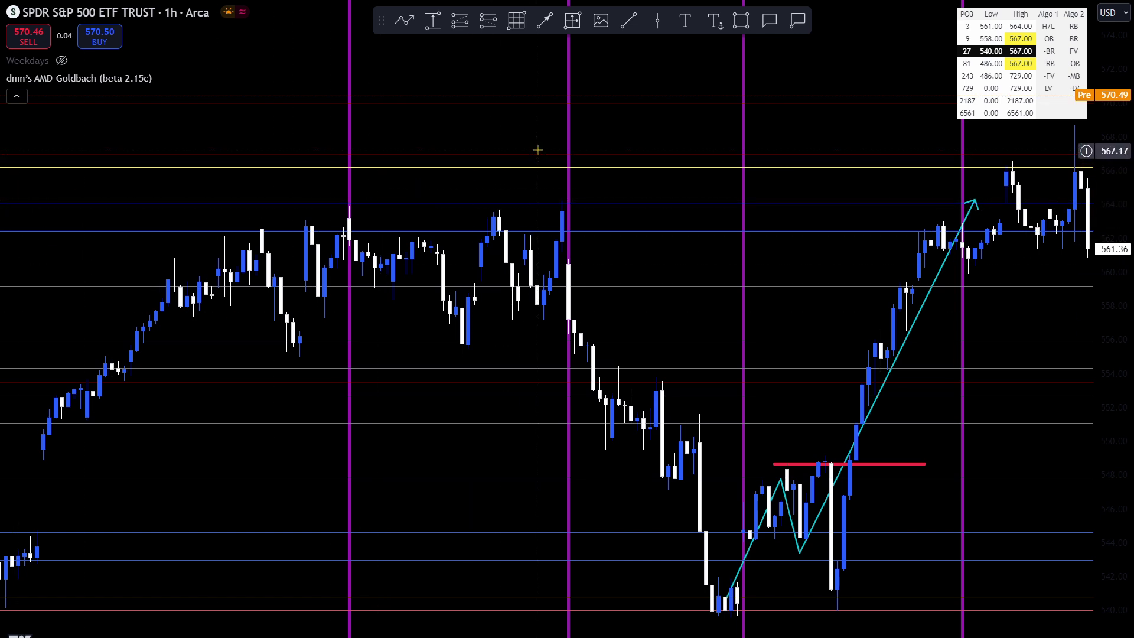
click(569, 139)
key(Delete)
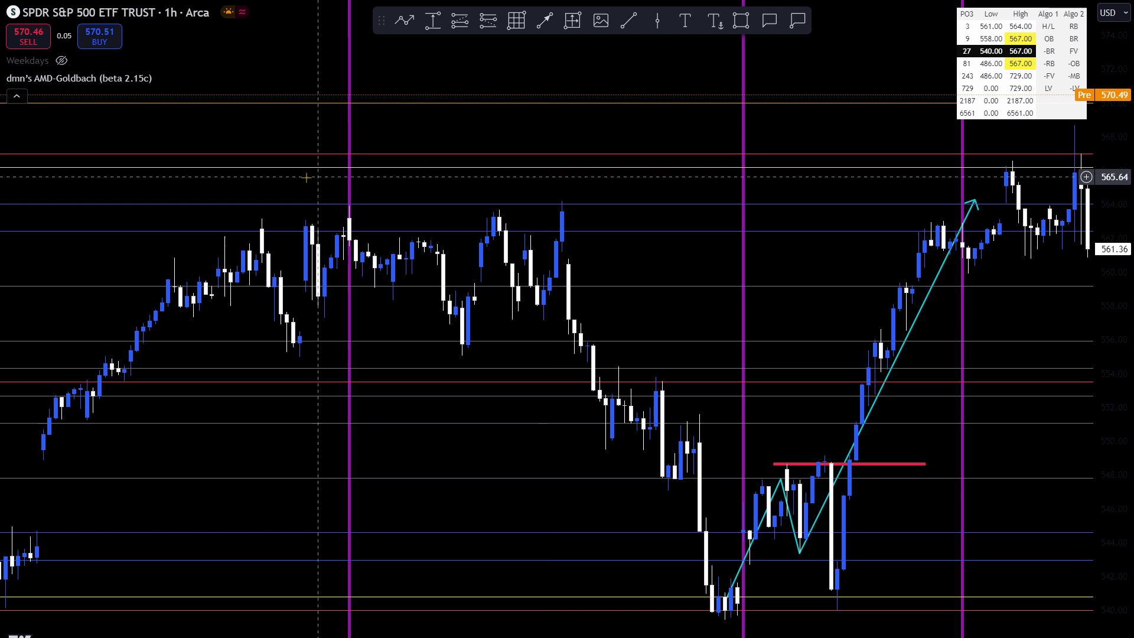
- Delete the remaining vertical line before the sell-off and draw a near-horizontal trend line at about 564 across the matching highs at the 0.89 level
click(352, 185)
key(Delete)
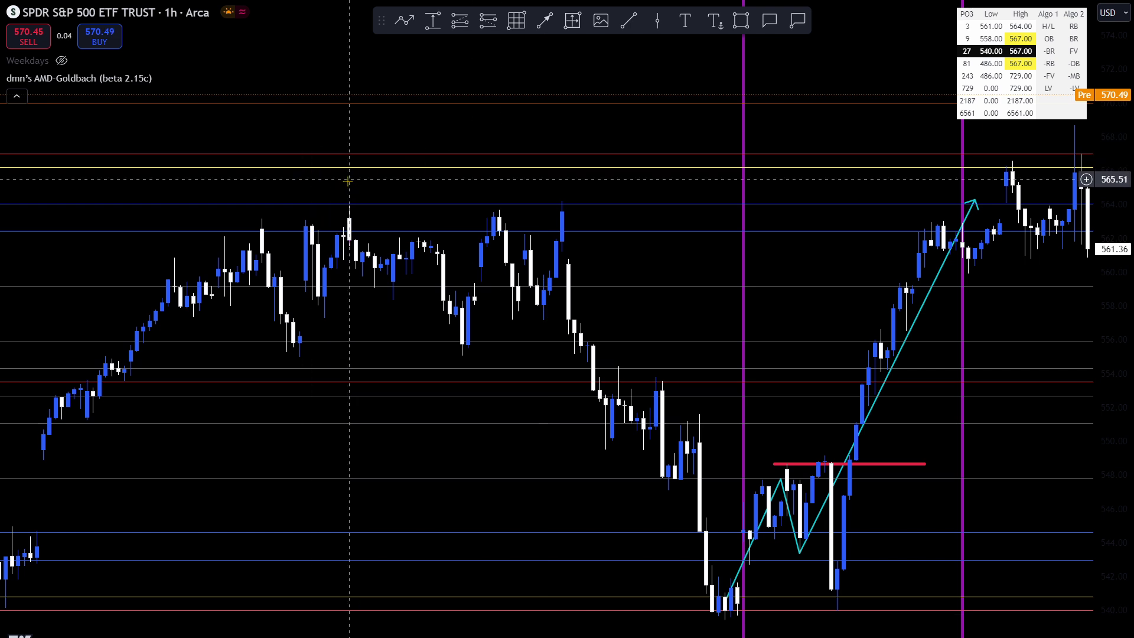
click(630, 21)
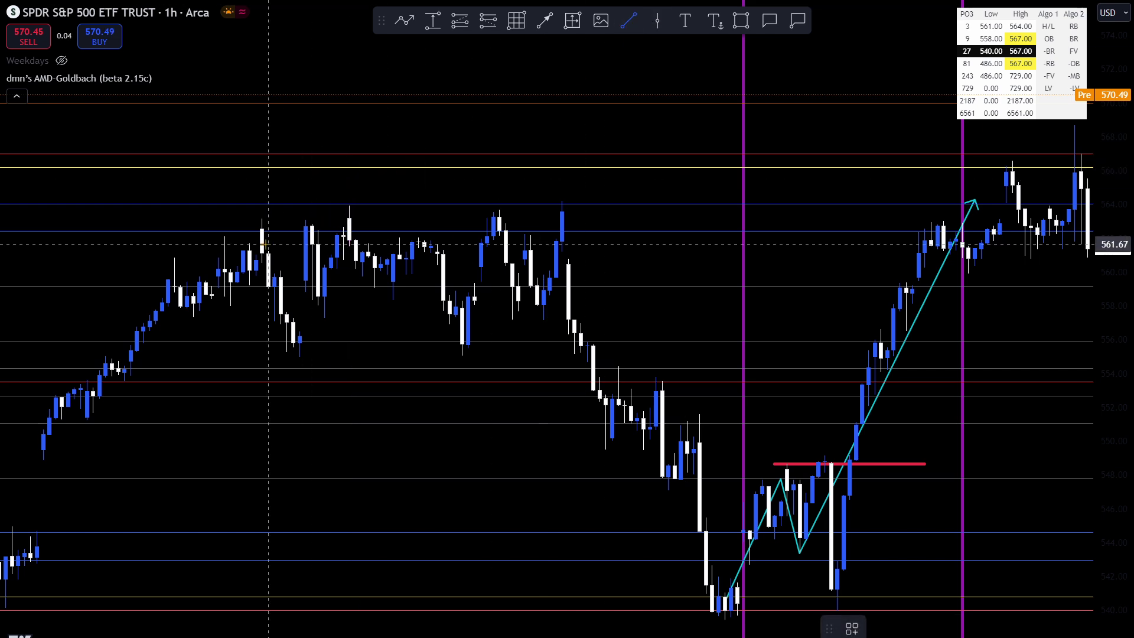
click(268, 204)
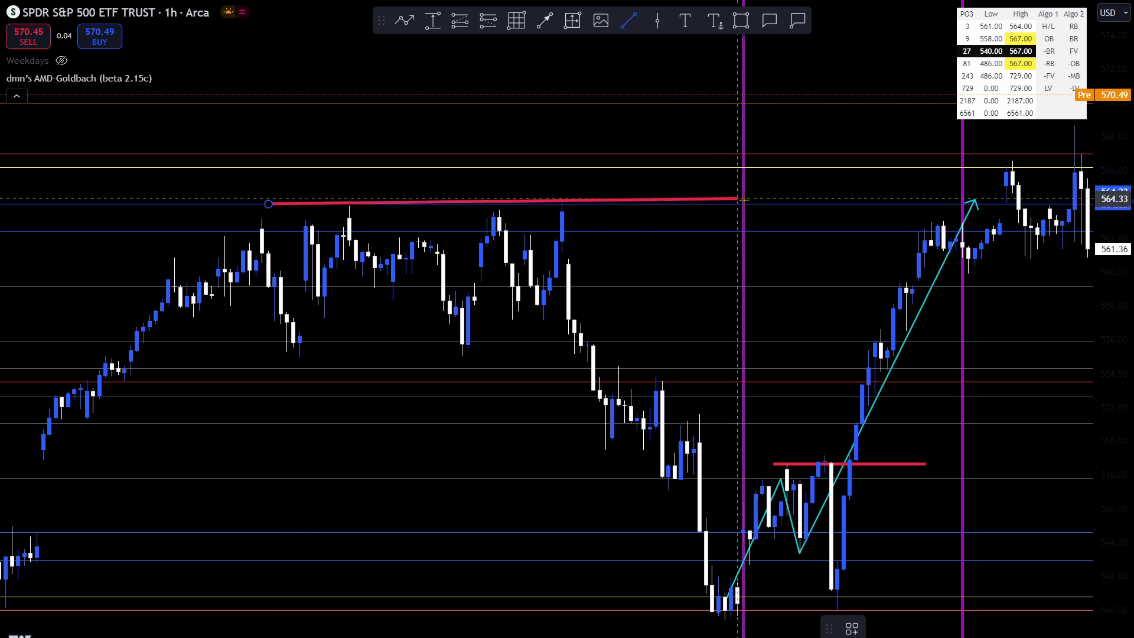
click(787, 204)
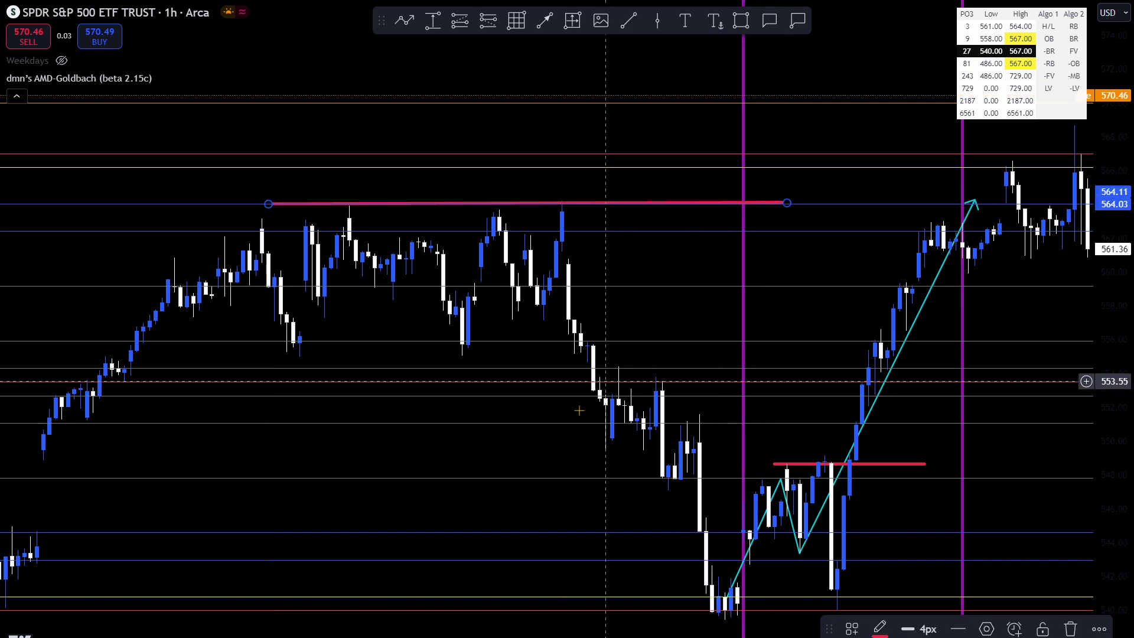
- Draw a rectangle from about 548.92 down to 544.81 over the earlier price gap, extending right to the sell-off candles
drag(579, 405, 363, 413)
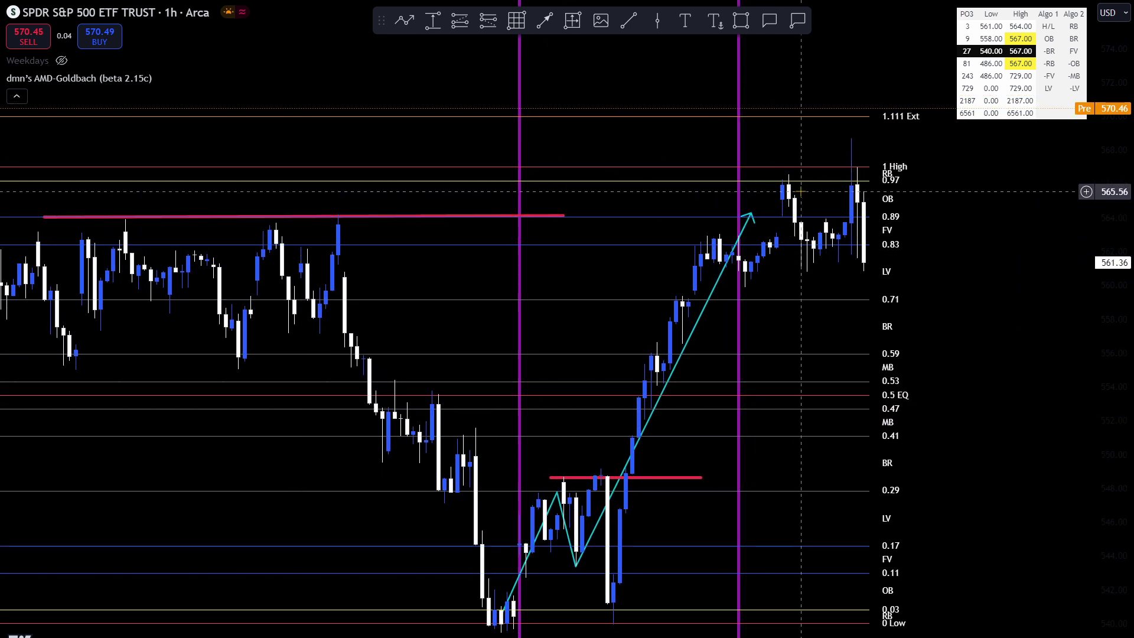
drag(509, 370, 883, 281)
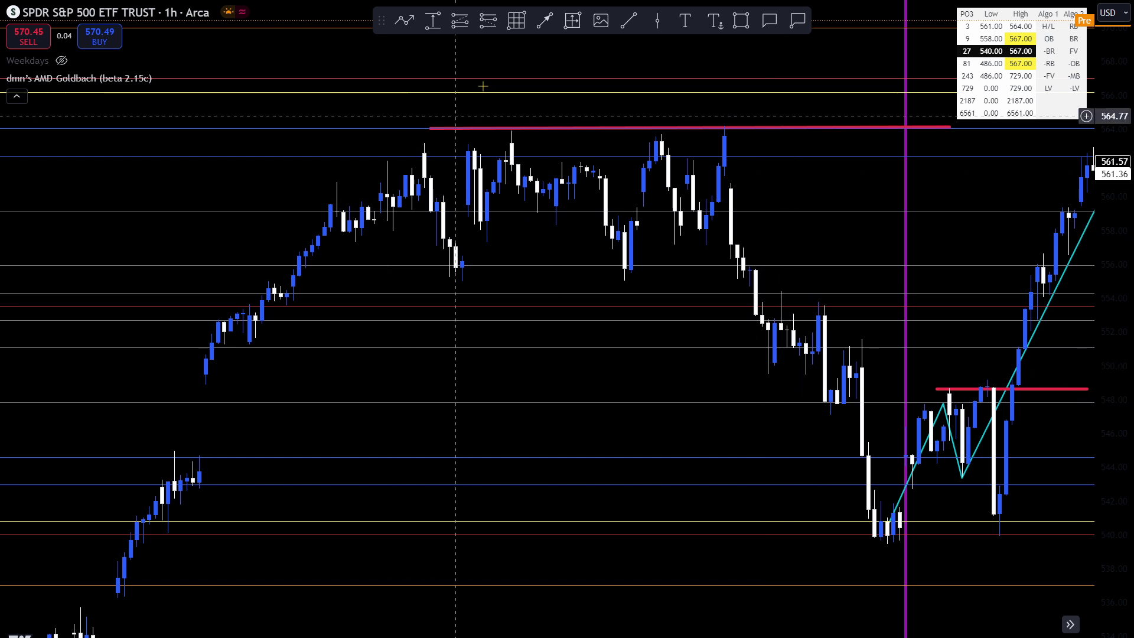
click(743, 22)
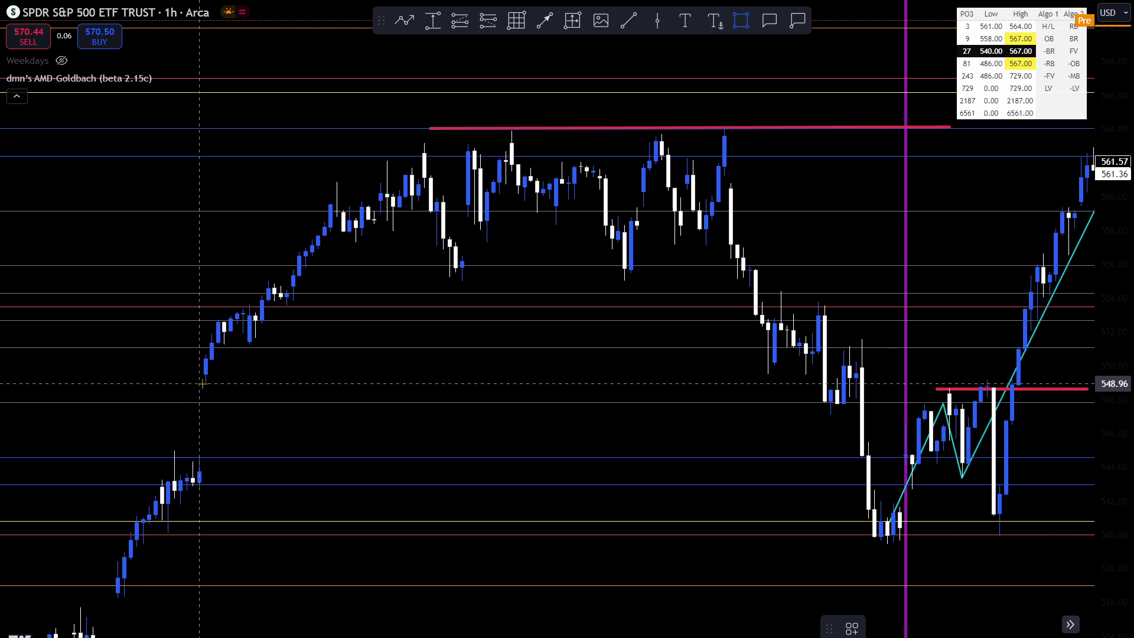
mouse_move(199, 385)
mouse_down()
mouse_move(719, 481)
mouse_move(838, 488)
mouse_move(868, 449)
mouse_move(881, 453)
mouse_up()
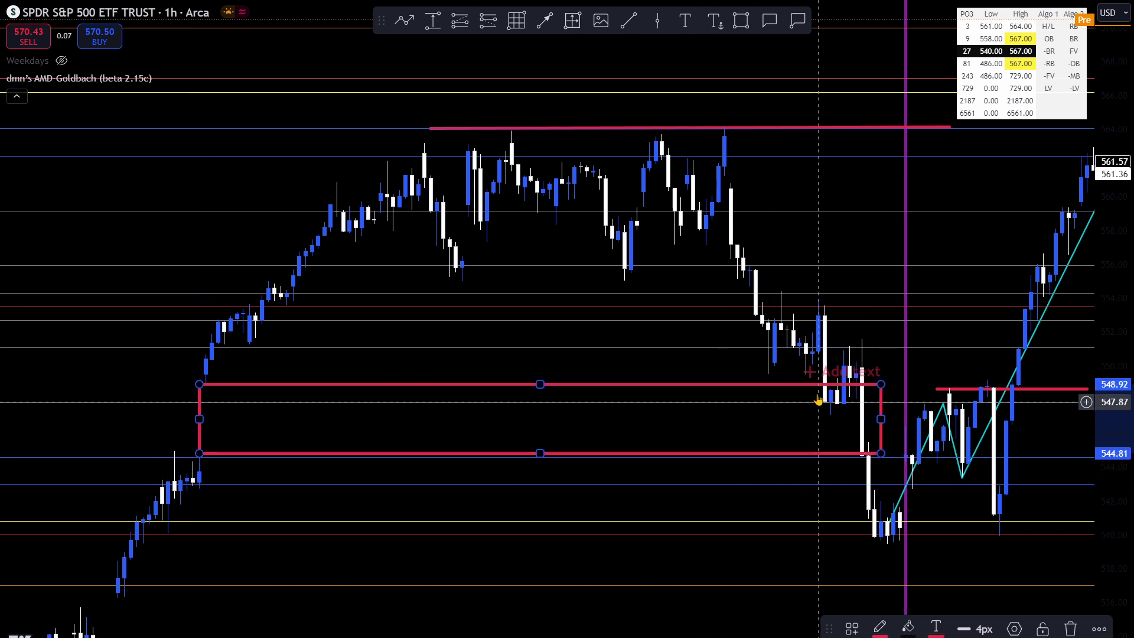
- Draw a rectangle from about 541.67 to 539.31 around the sell-off lows at the 0 Low level
drag(835, 283, 614, 325)
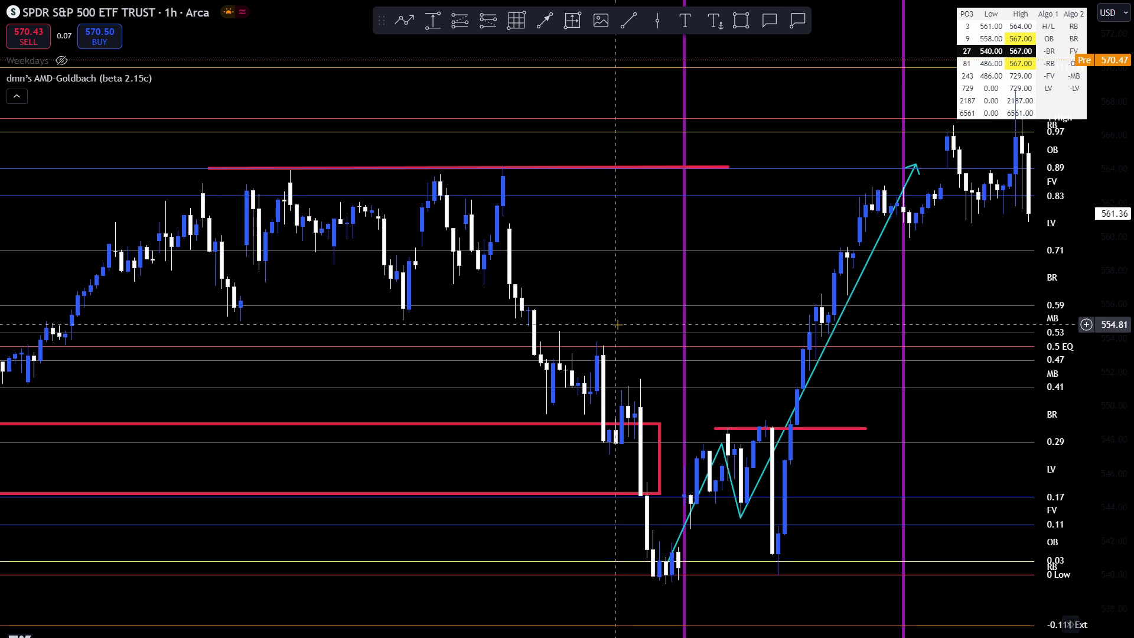
click(742, 22)
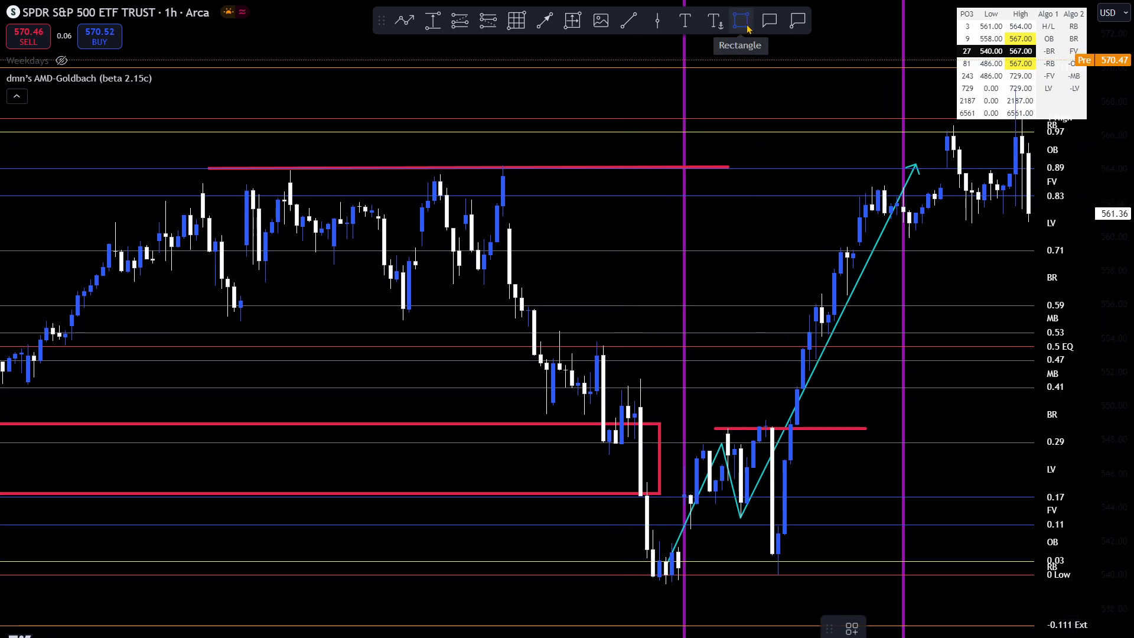
drag(609, 546, 703, 586)
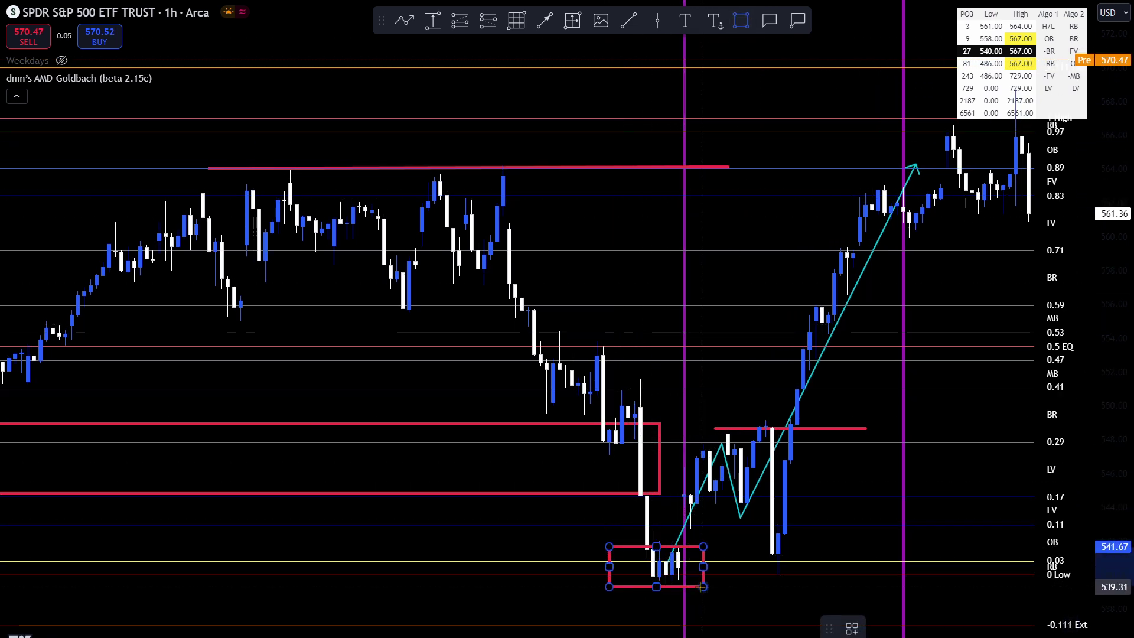
click(959, 572)
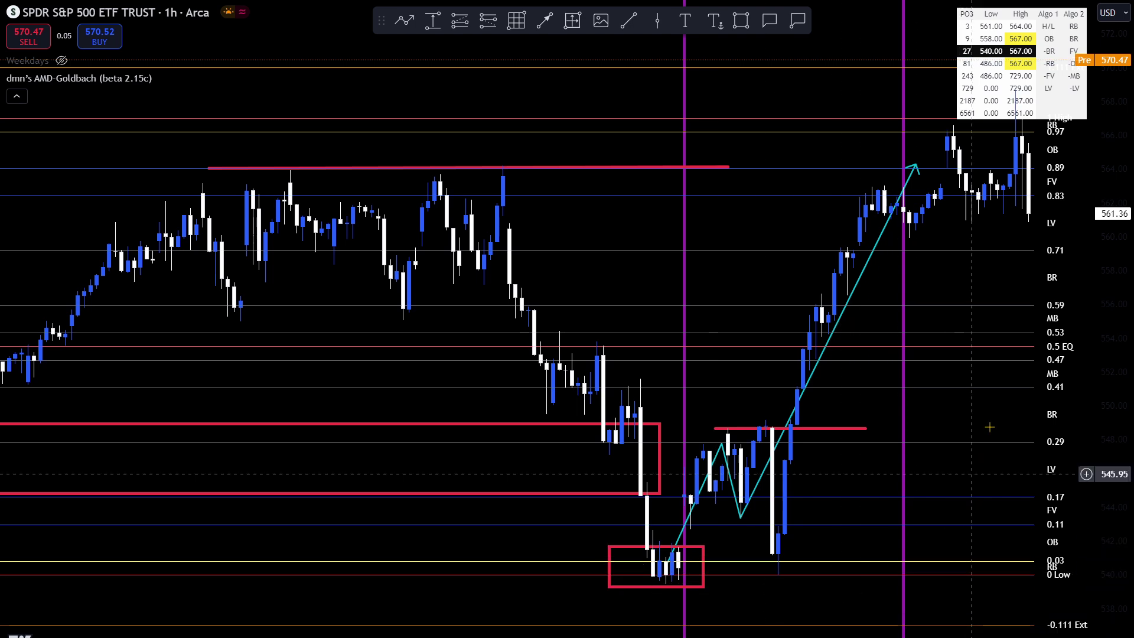
- Examine the rally from the boxed lows to the latest highs against the PO3 27 levels and range table
drag(972, 419, 929, 425)
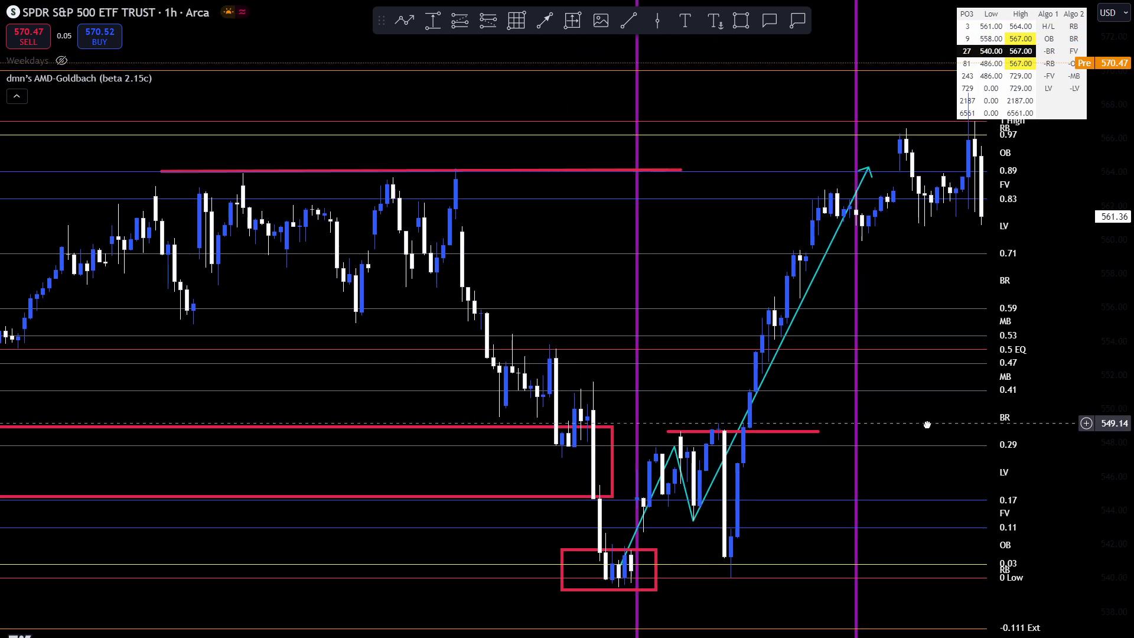
drag(1034, 375, 794, 419)
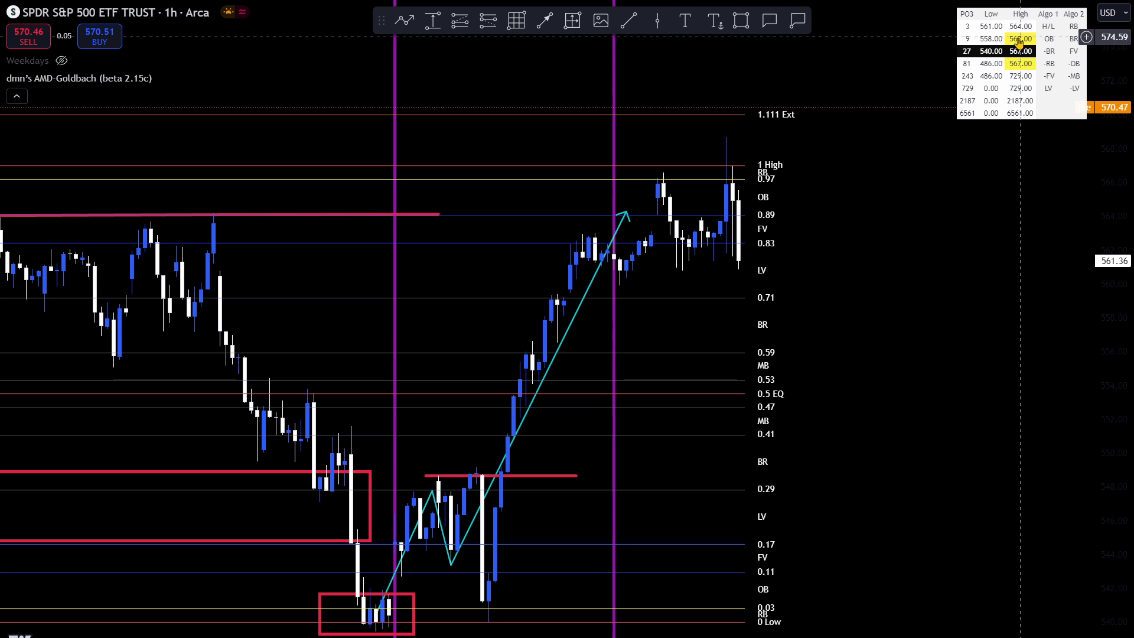
drag(901, 298, 847, 315)
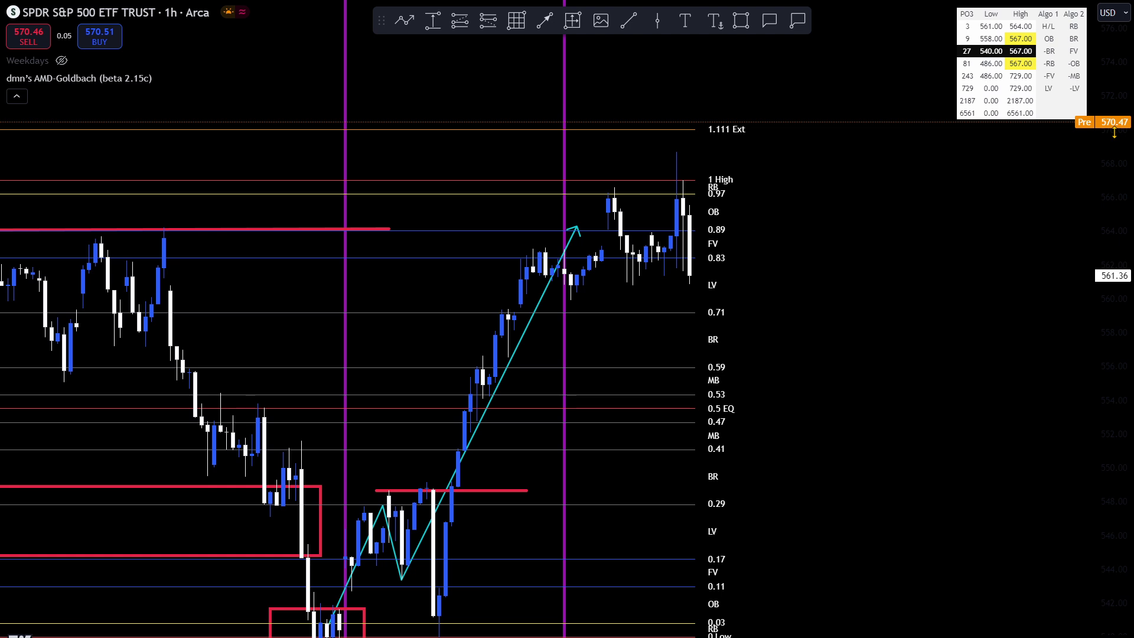
drag(873, 397, 931, 342)
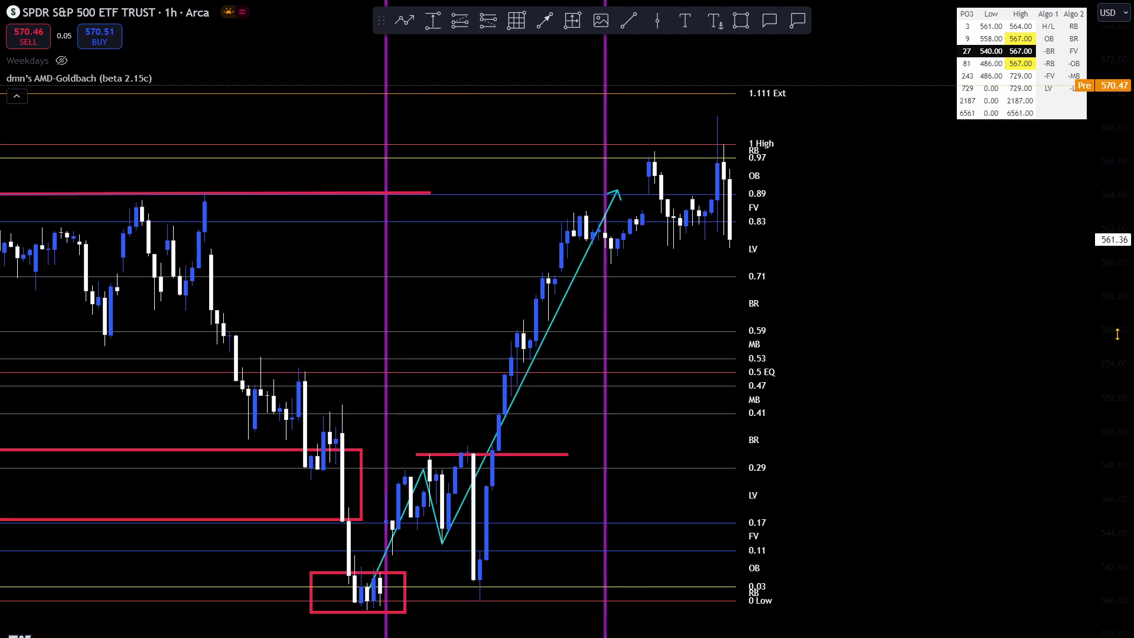
drag(1120, 337, 1100, 447)
drag(885, 408, 965, 432)
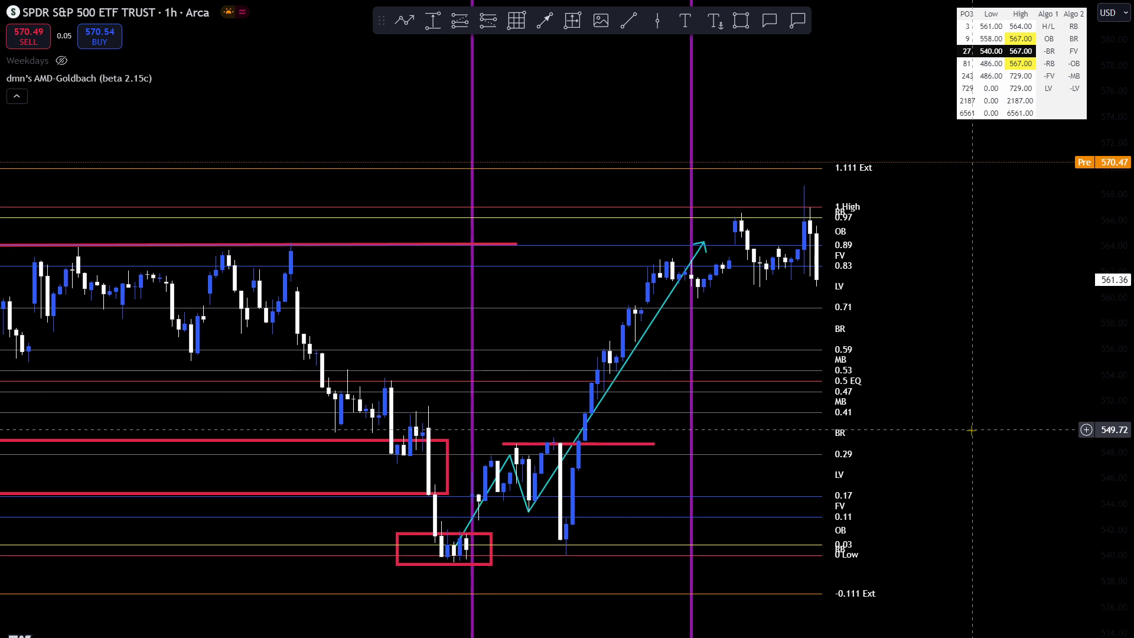
drag(1106, 555, 1102, 523)
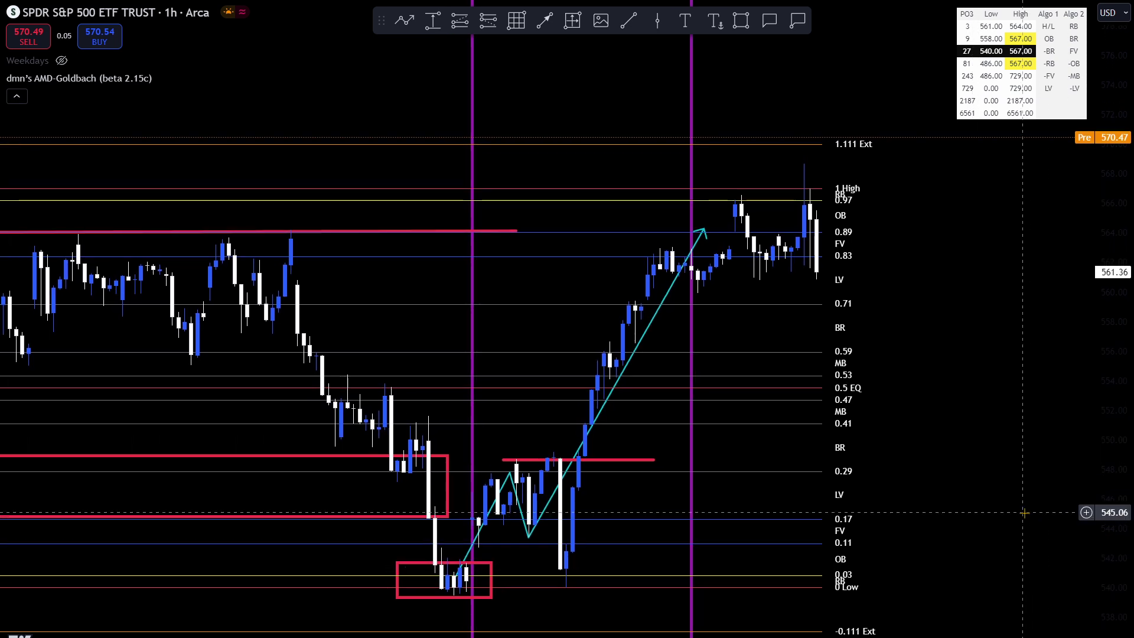
drag(1027, 501, 1040, 462)
scroll(912, 244, up, 1)
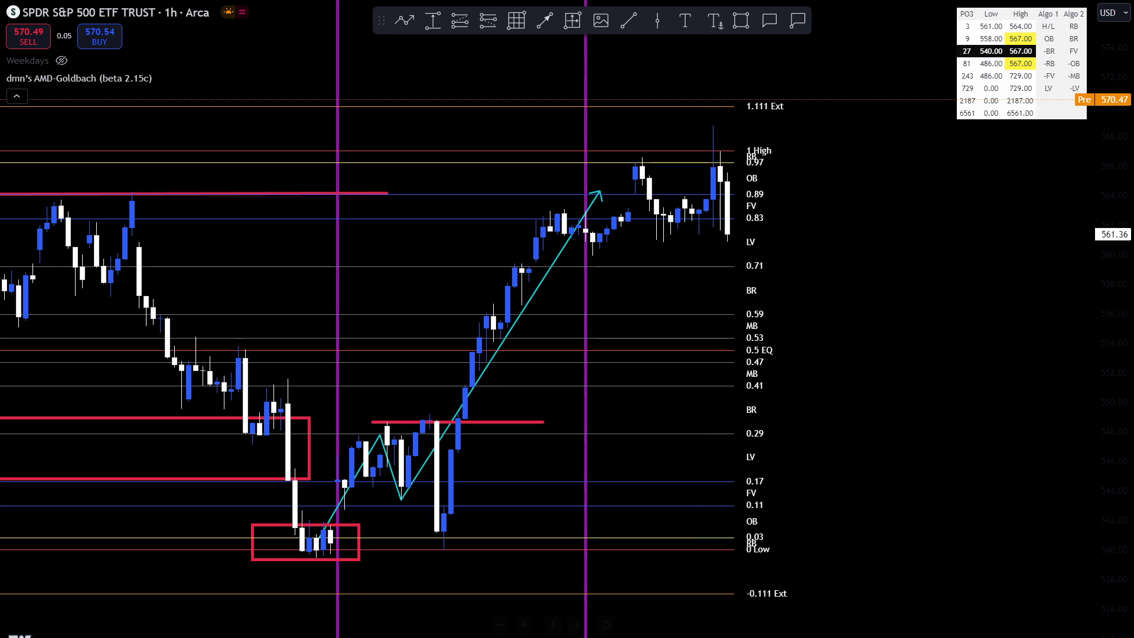
- Switch the chart to the 15-minute interval and focus on the week between the two vertical lines
text(1)
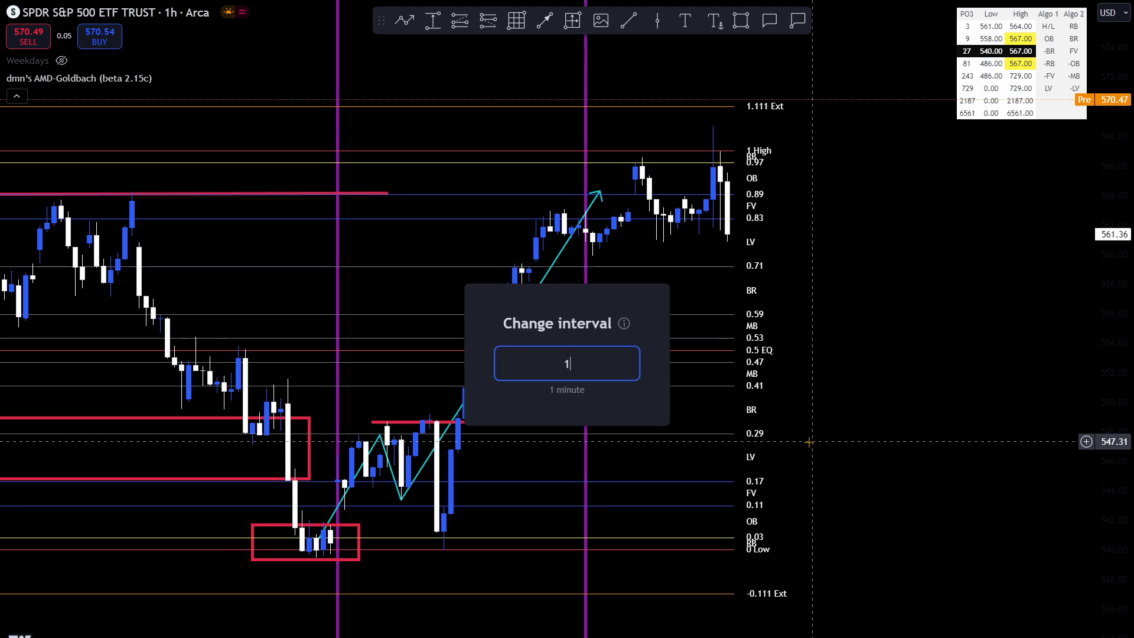
text(5)
key(Return)
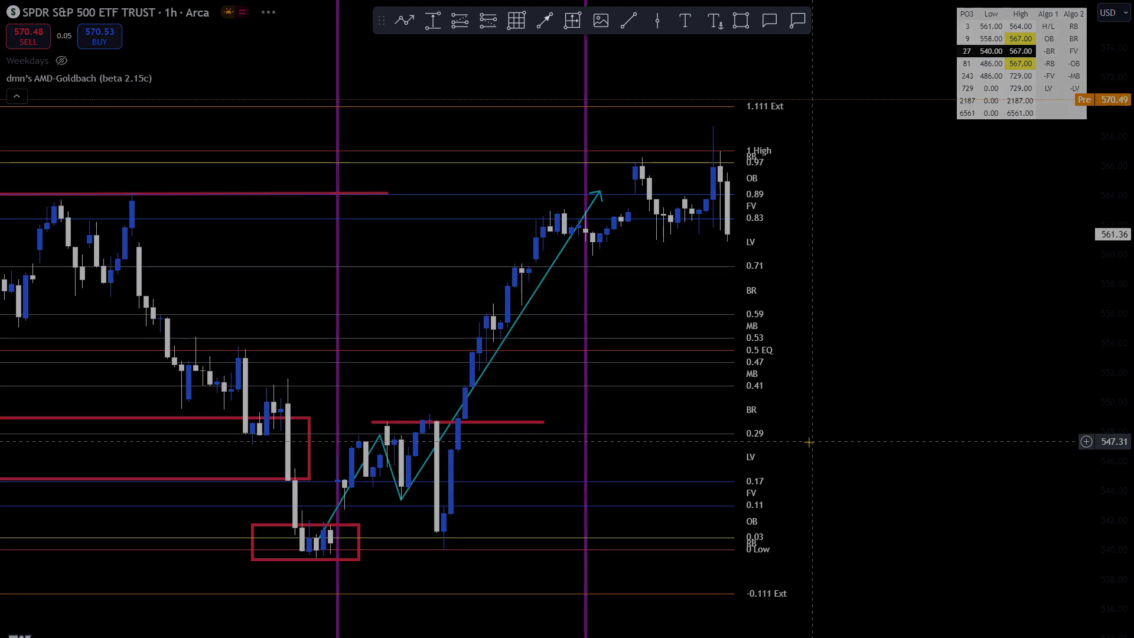
scroll(620, 472, down, 5)
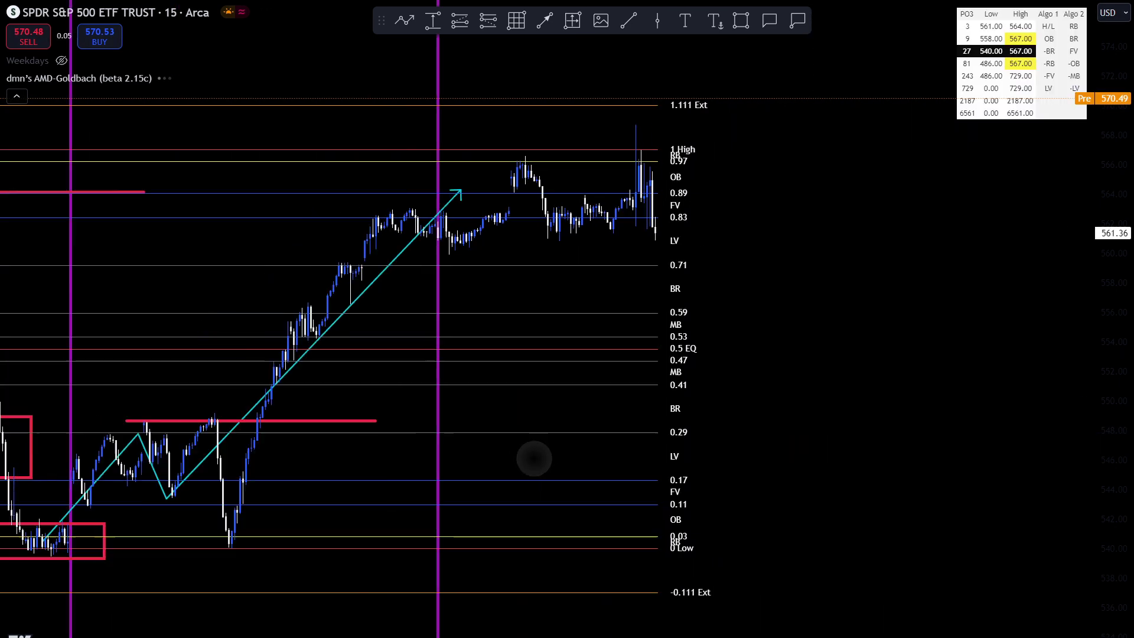
drag(520, 531, 766, 402)
scroll(814, 514, up, 5)
drag(1111, 495, 1110, 431)
scroll(616, 319, up, 3)
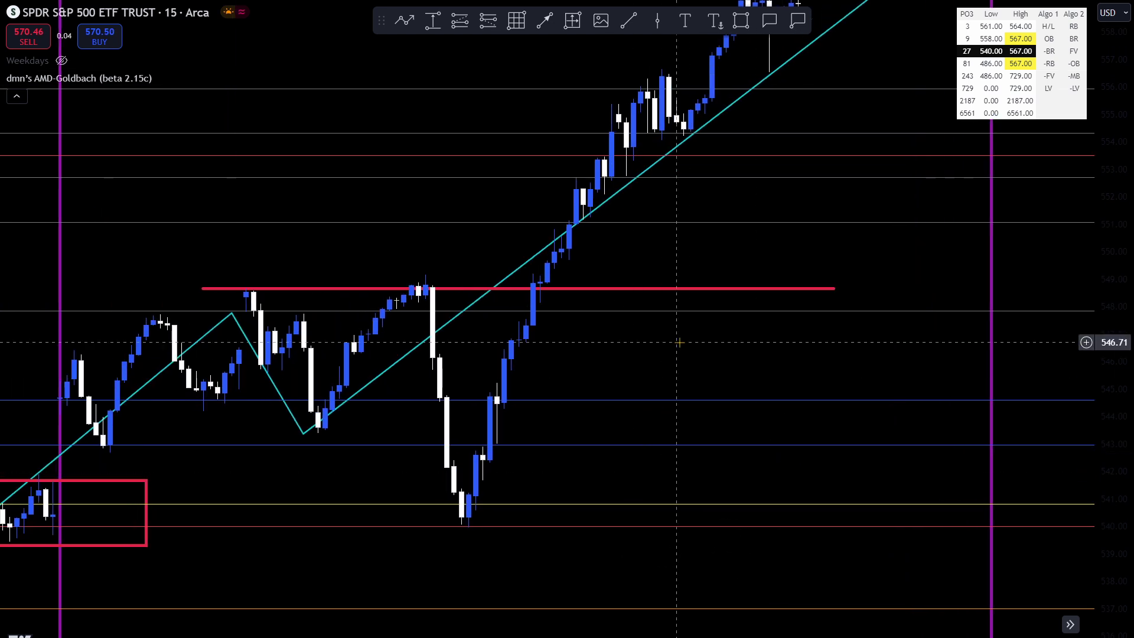
mouse_move(678, 337)
mouse_down()
mouse_move(604, 334)
mouse_move(684, 339)
mouse_up()
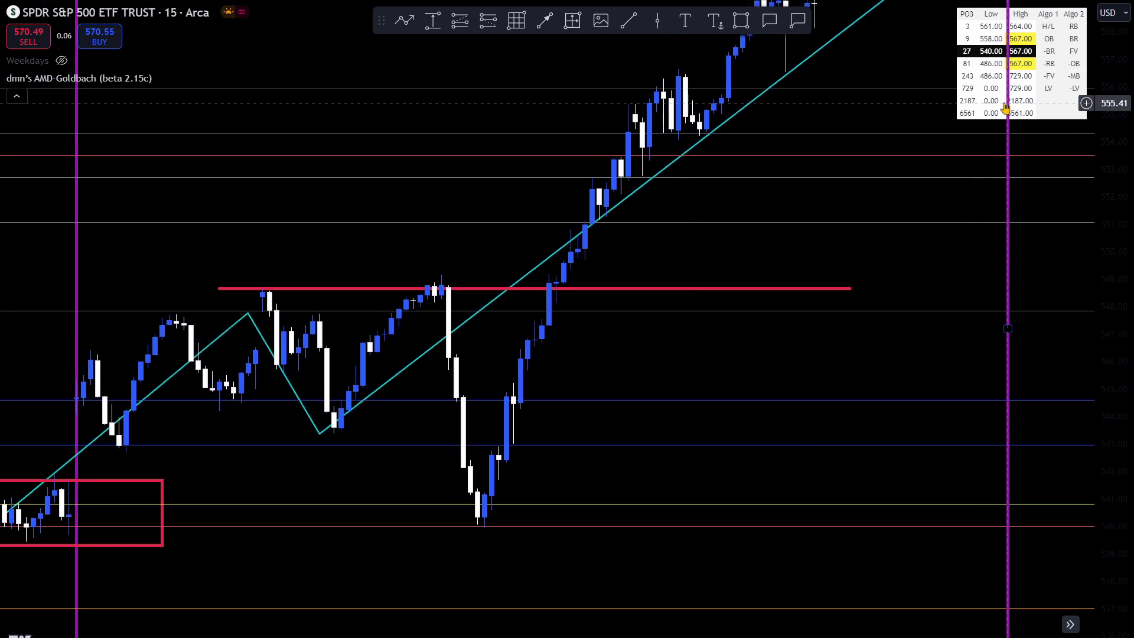
- Set the AMD-Goldbach indicator's PO3 Number to 9
double_click(953, 128)
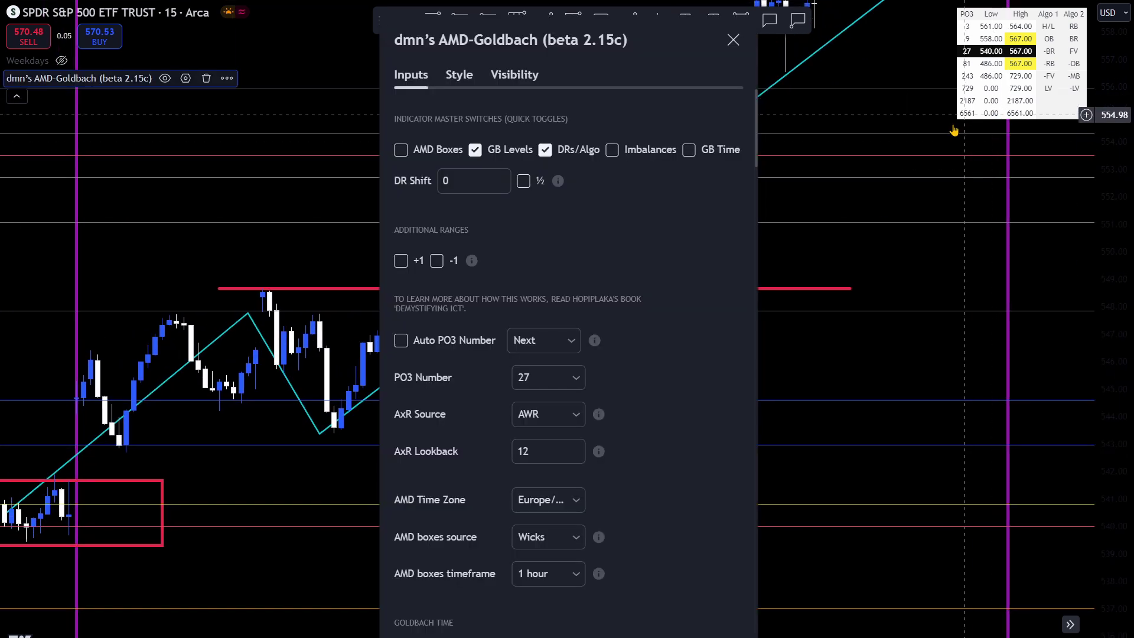
click(543, 382)
click(531, 429)
key(Return)
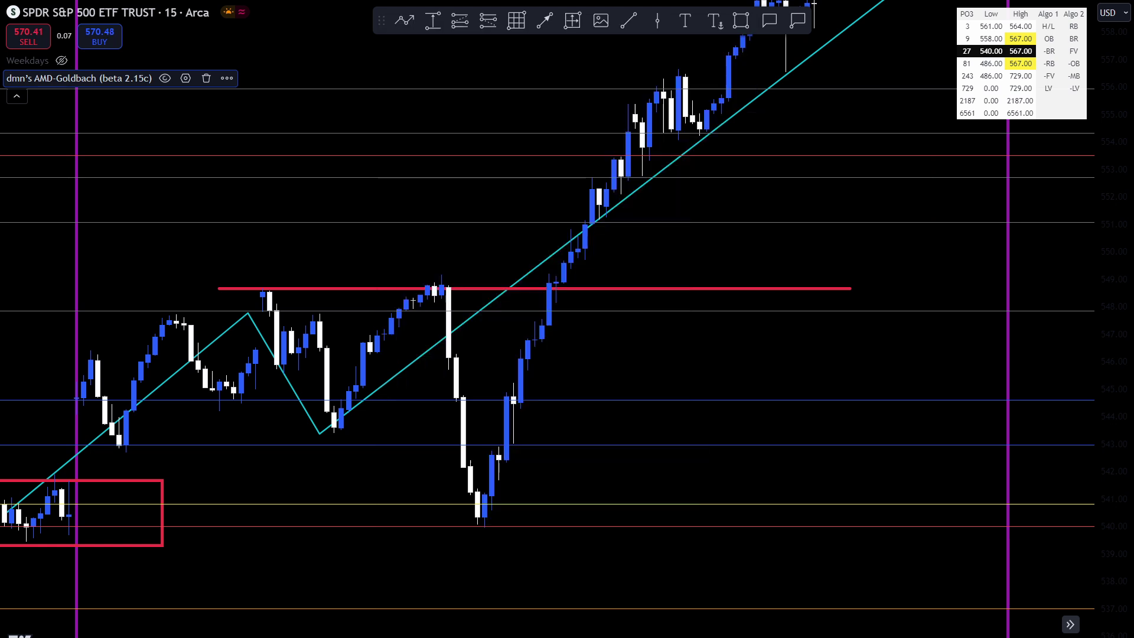
- Set the AMD-Goldbach indicator's DR Shift to -2 so its levels cover the 540–549 range
double_click(986, 50)
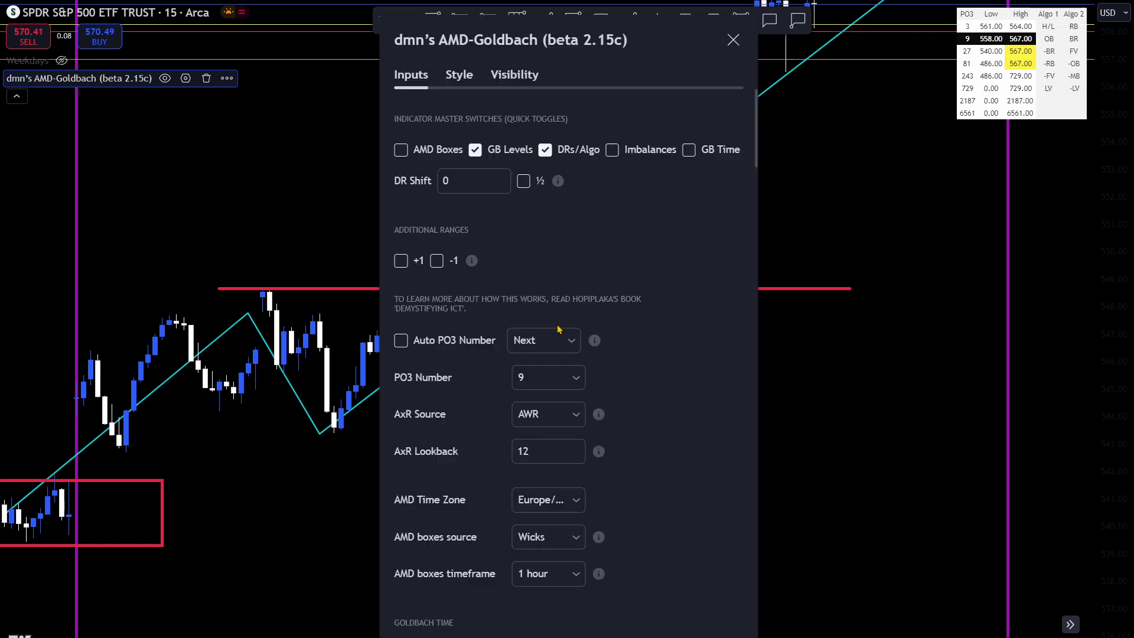
click(501, 188)
key(Escape)
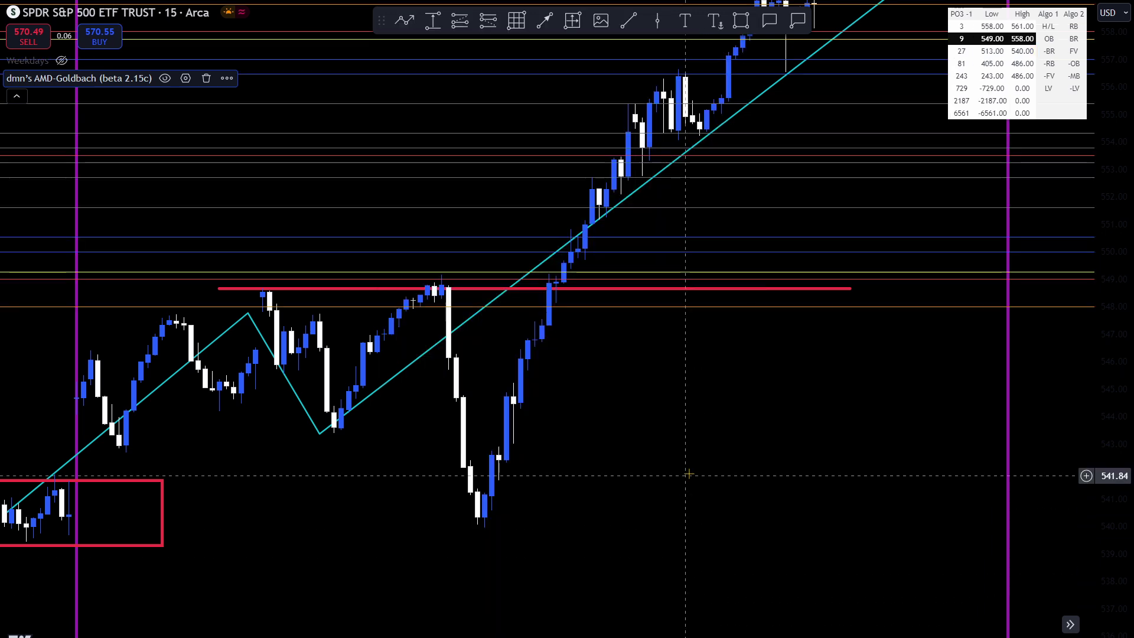
double_click(914, 306)
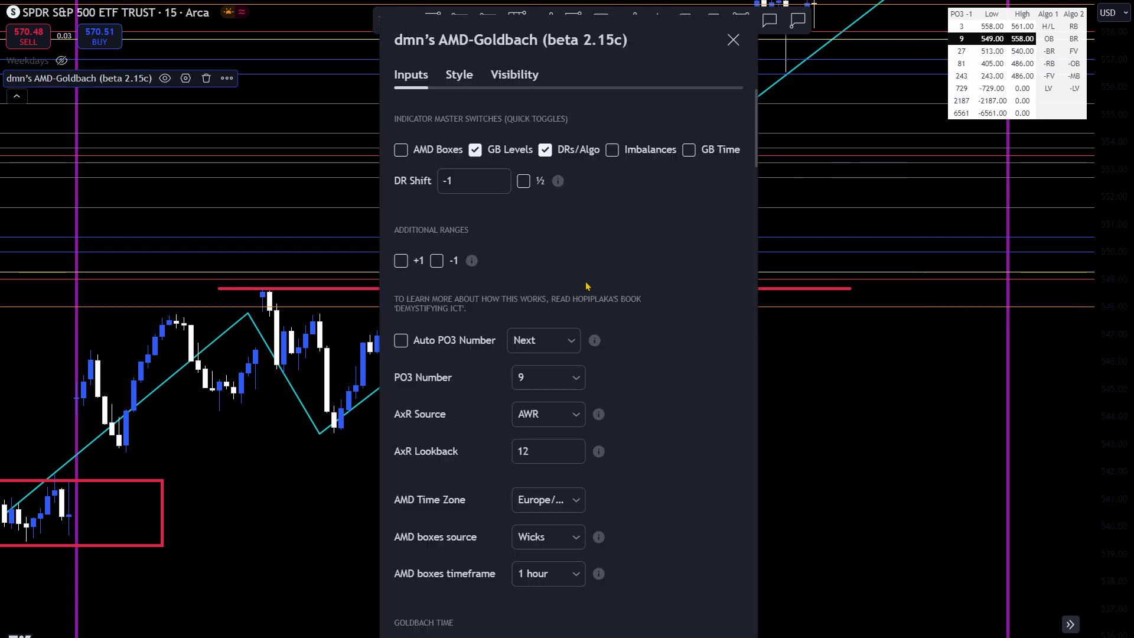
click(500, 186)
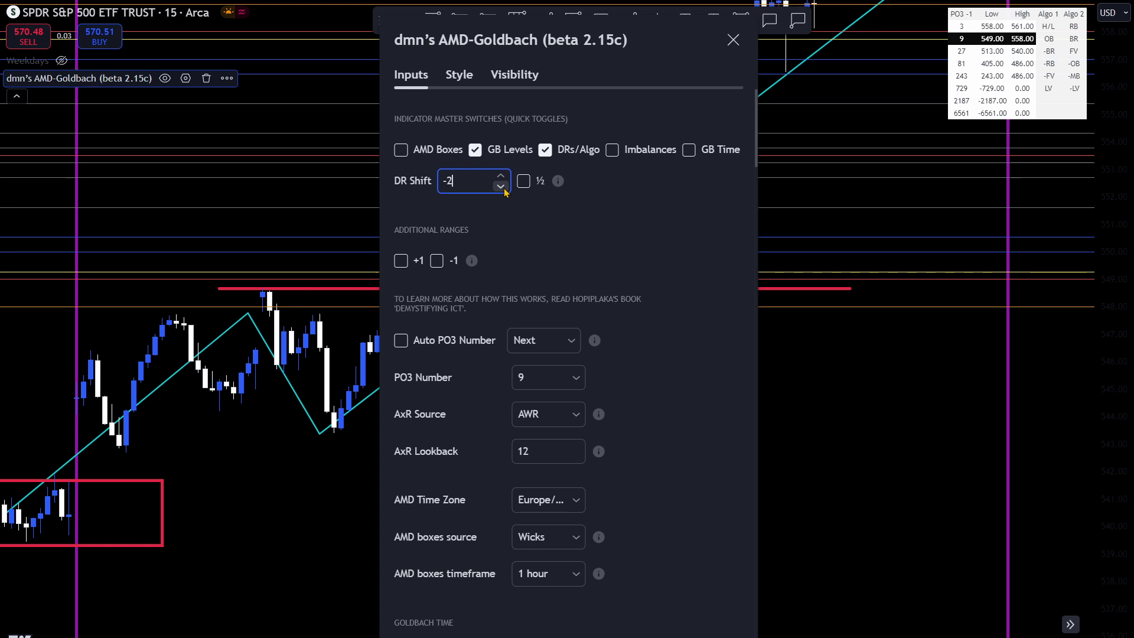
click(718, 635)
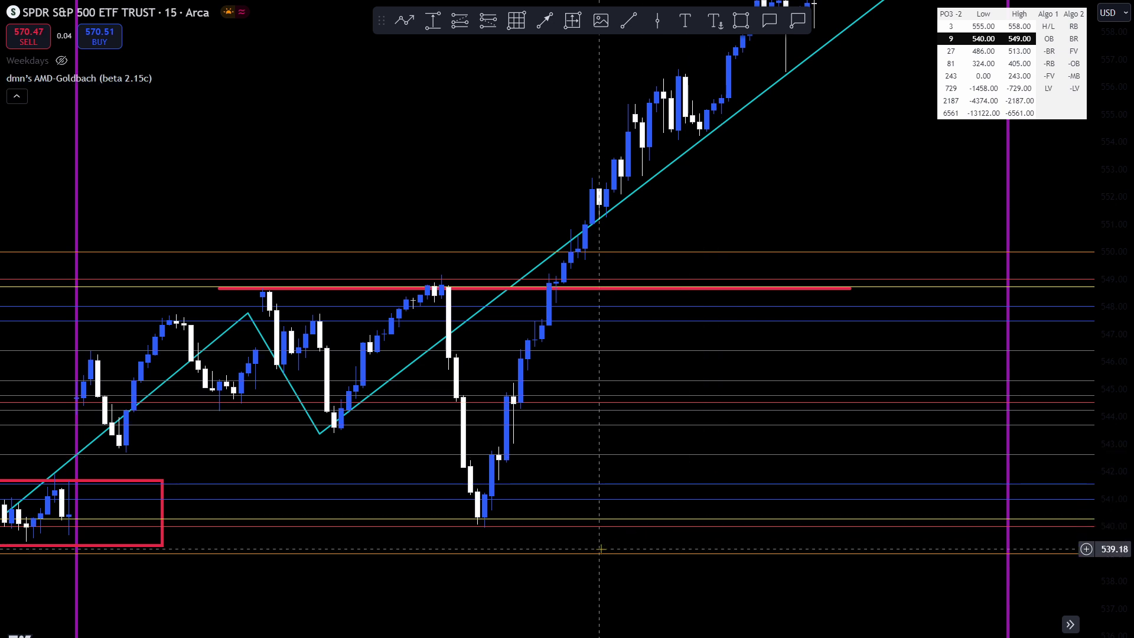
- Delete the cyan arrow path drawn from the lows through the rally
scroll(599, 547, down, 3)
scroll(896, 519, up, 5)
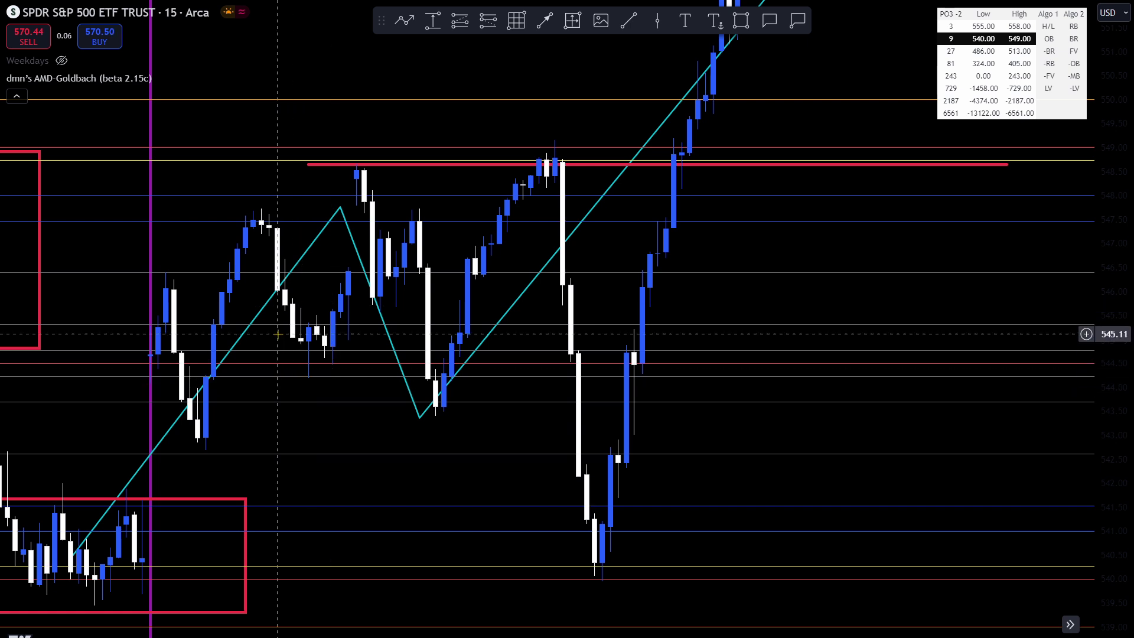
click(254, 324)
key(Delete)
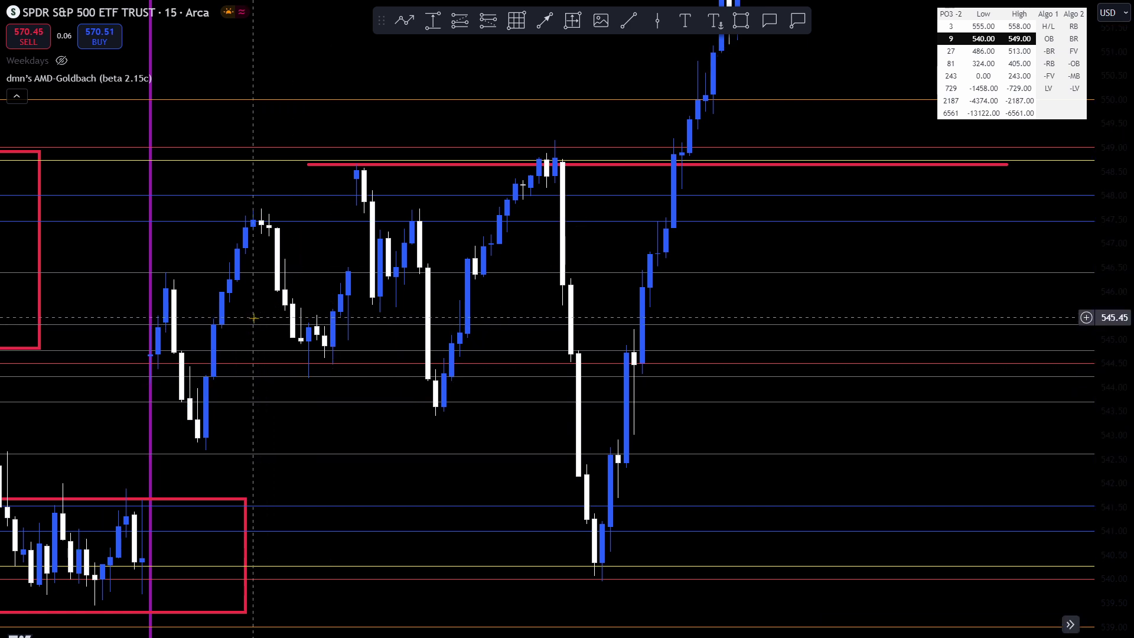
- Narrow the red rectangle around the lows before Monday from both sides so it fits the consolidation candles
scroll(253, 317, down, 3)
click(278, 612)
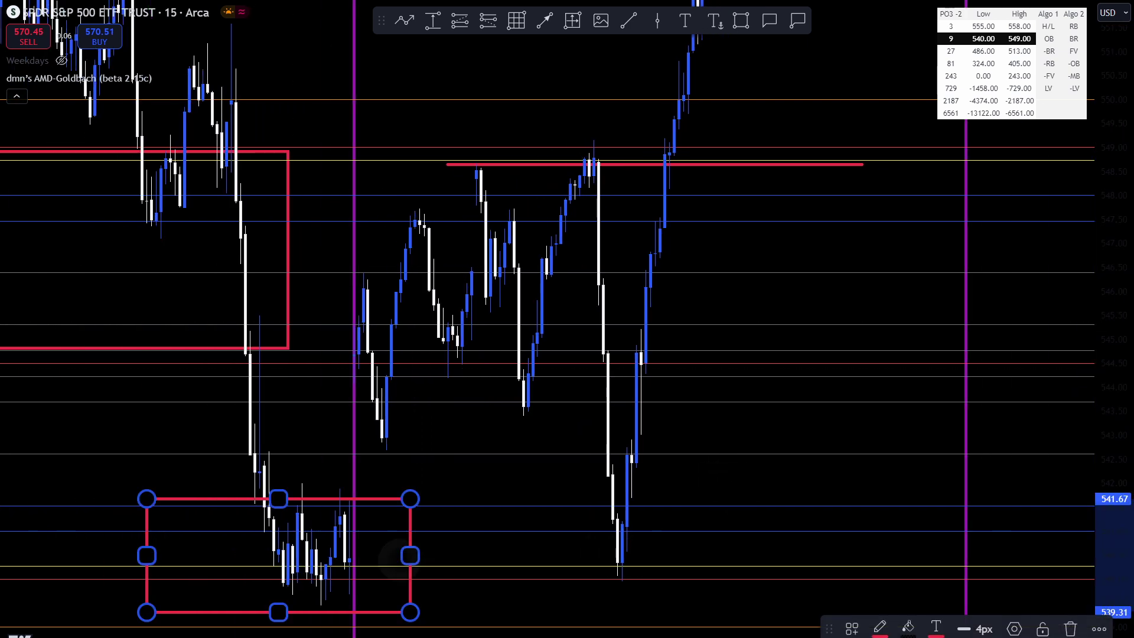
drag(410, 555, 358, 555)
drag(147, 555, 241, 555)
click(608, 531)
scroll(609, 533, up, 4)
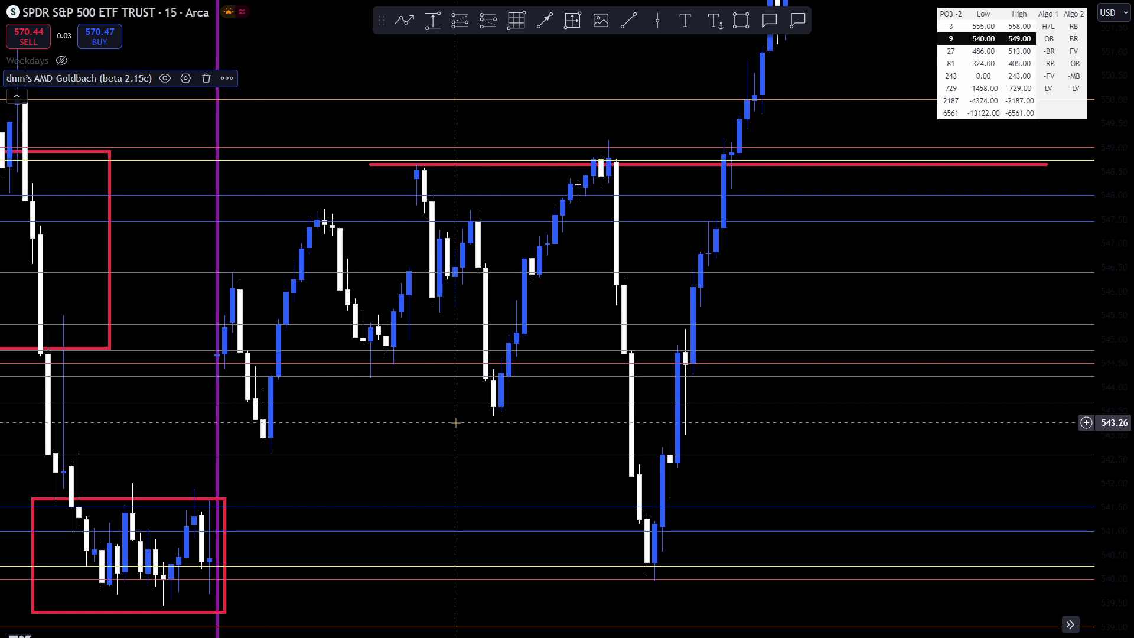
- Delete the purple vertical line at the start of the week
click(216, 329)
key(Delete)
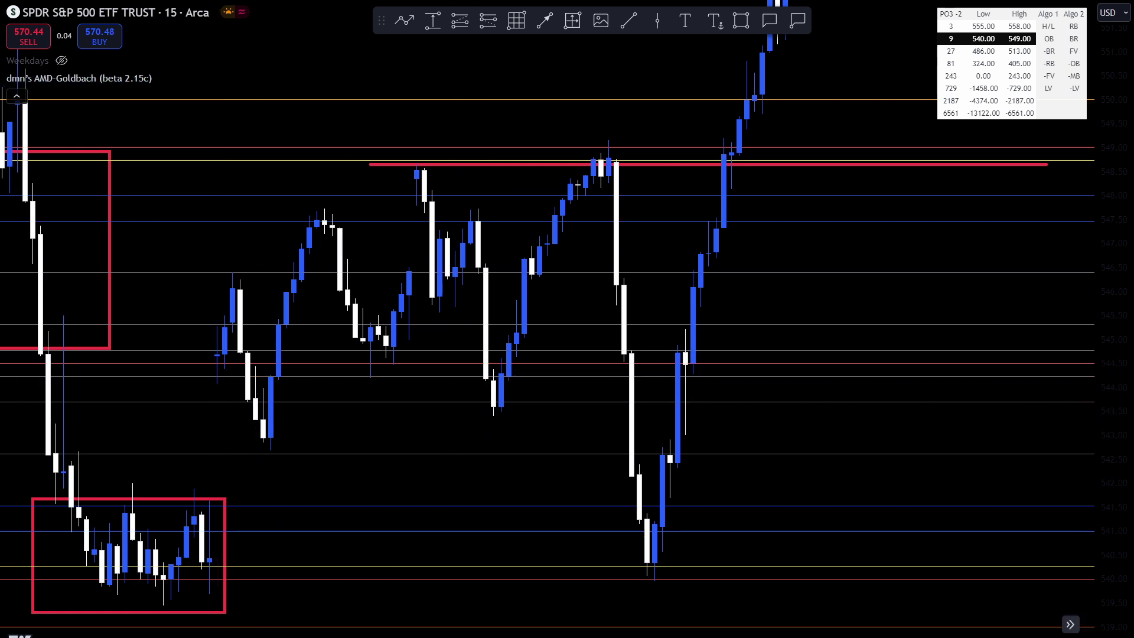
- Mark the gap below Monday's open with a rectangle from about 544.19 to 541.60, starting slightly before Monday and extending past Wednesday's rally
click(741, 22)
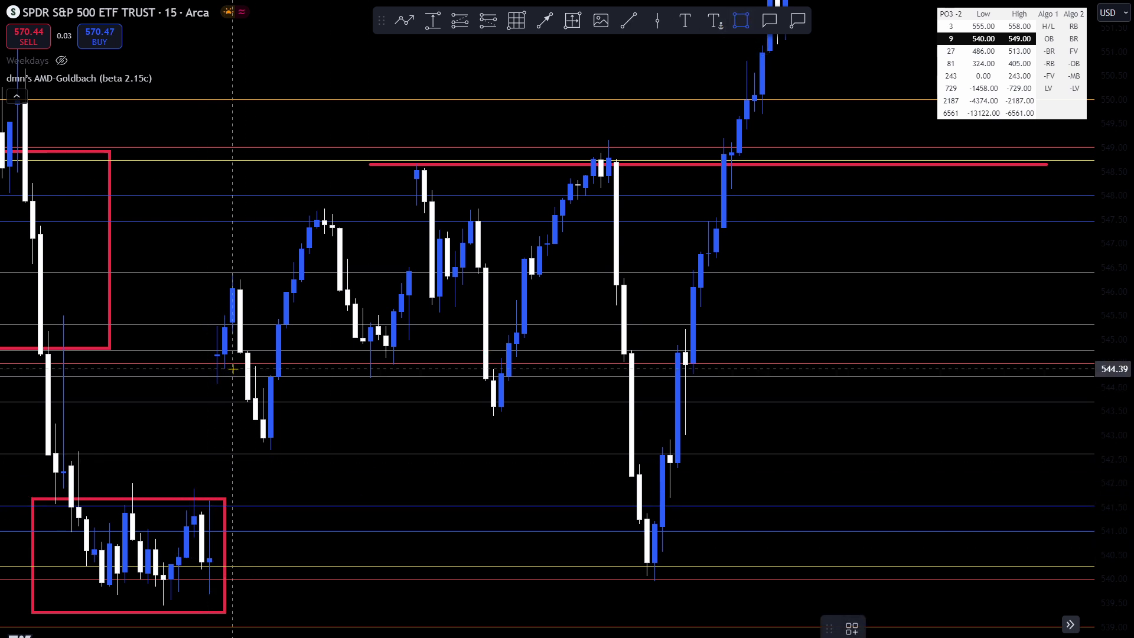
click(216, 378)
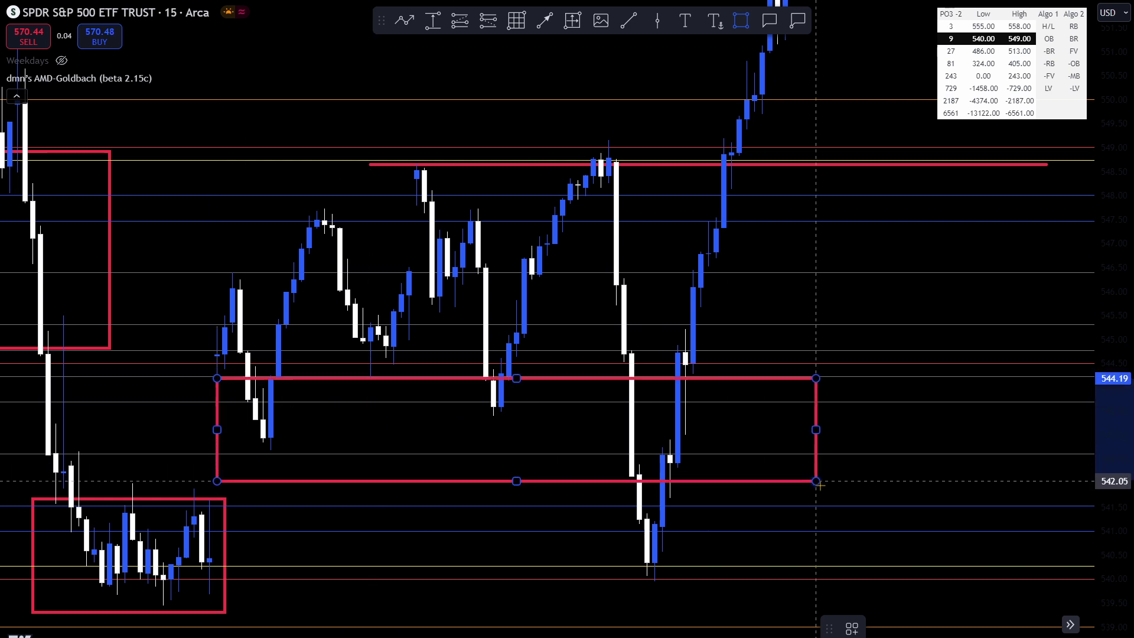
click(831, 502)
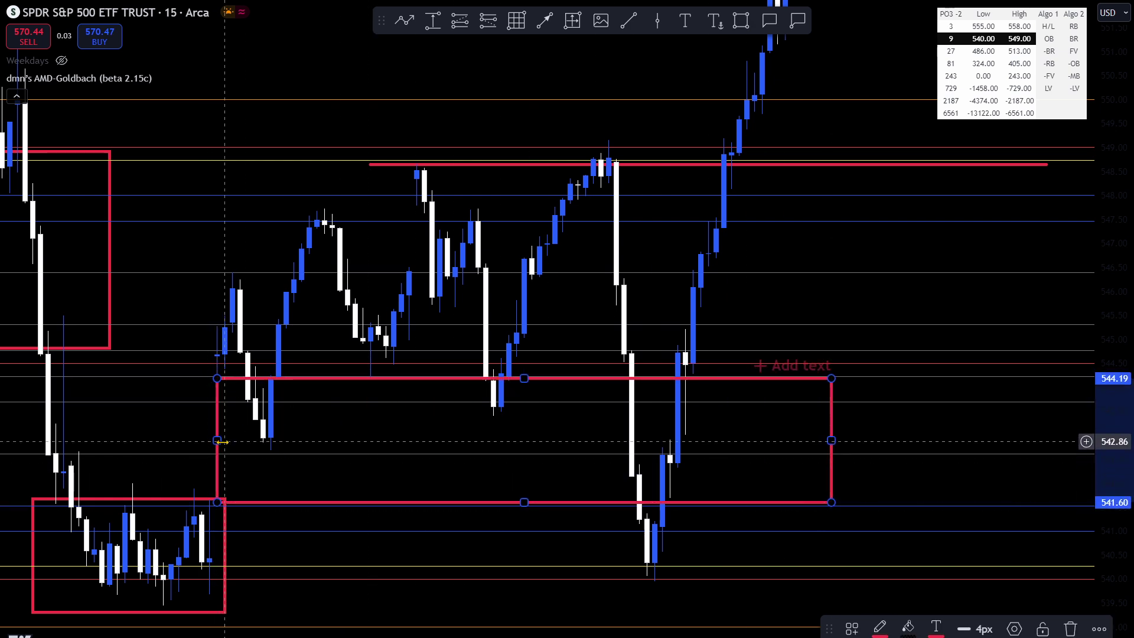
drag(217, 440, 201, 439)
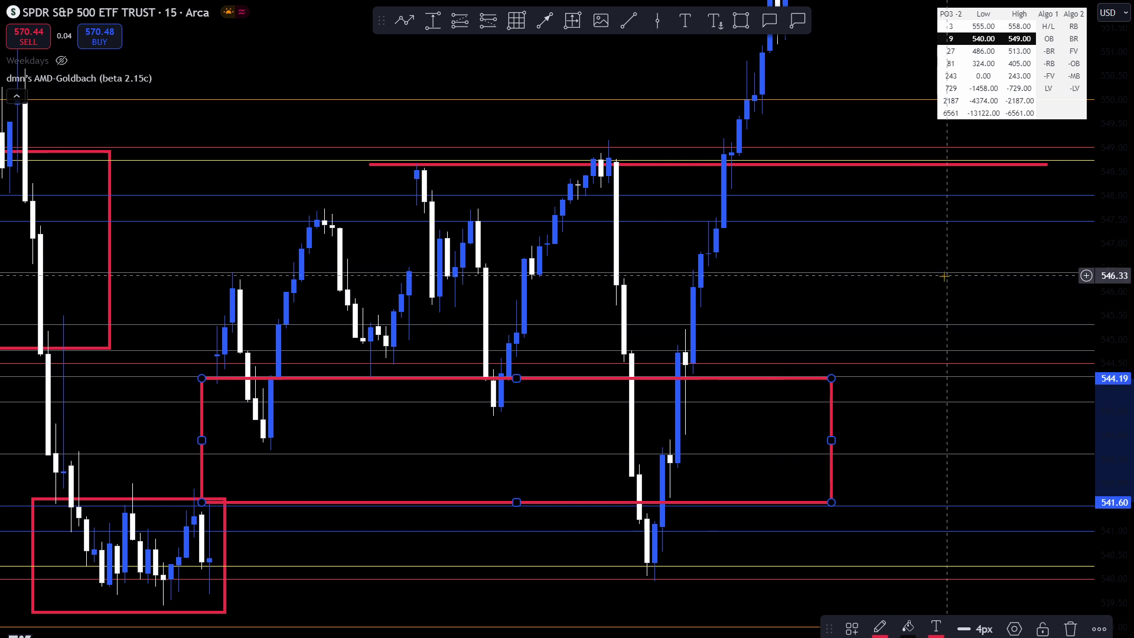
click(835, 380)
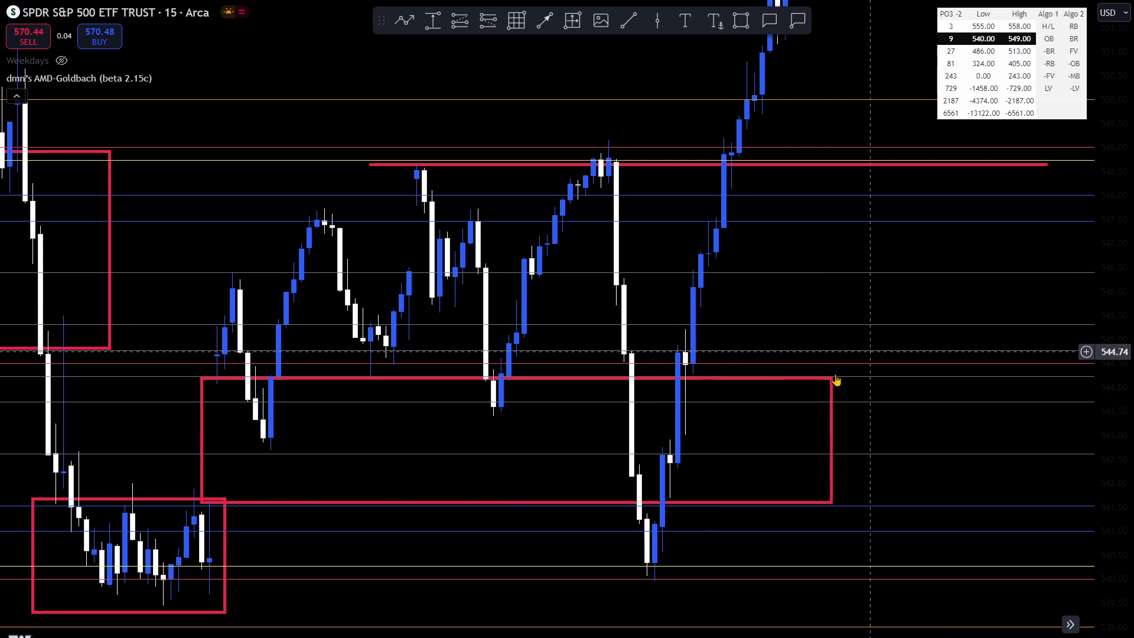
- Draw a small rectangle around Wednesday's low from about 540.43 to 539.51
click(741, 21)
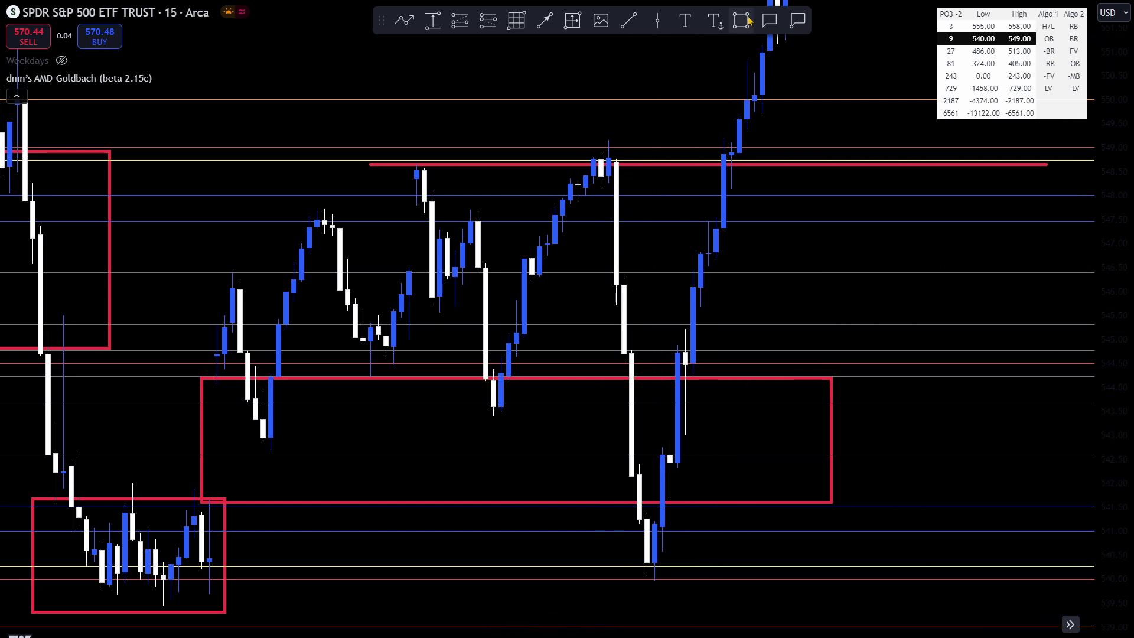
click(632, 558)
click(709, 603)
drag(711, 605, 799, 561)
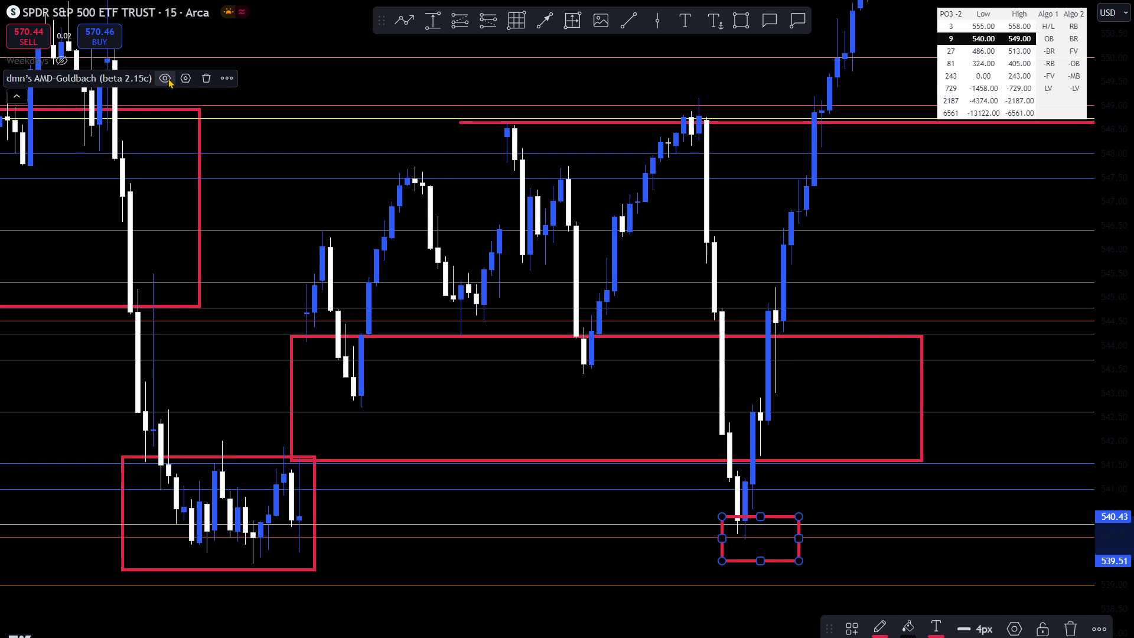
- Hide the AMD-Goldbach indicator and show the Weekdays indicator
click(164, 78)
click(62, 60)
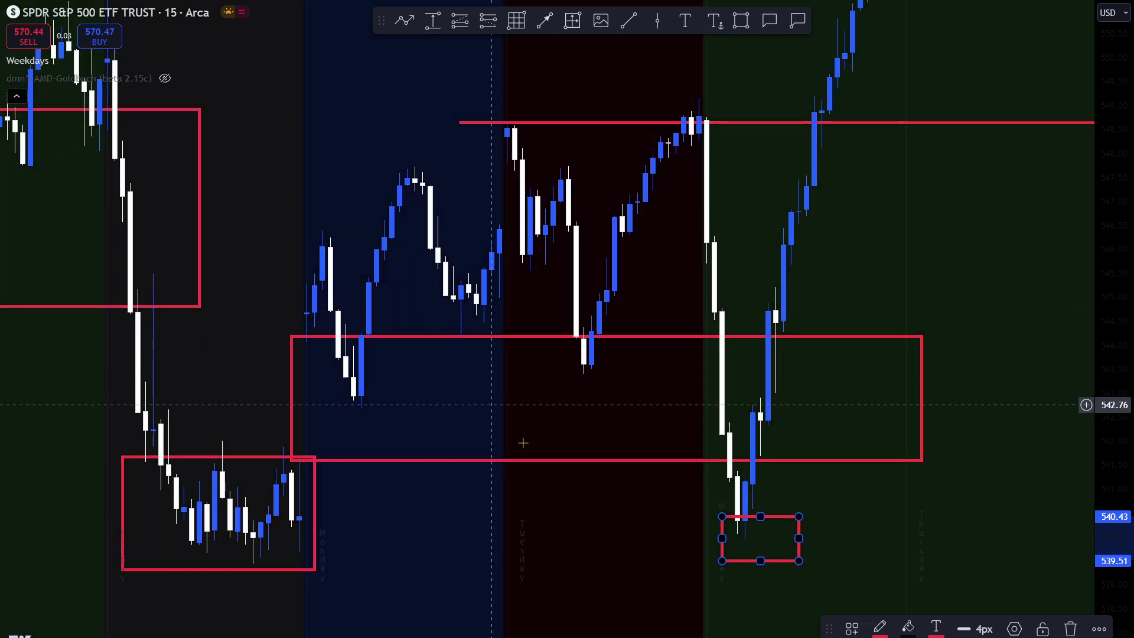
click(478, 548)
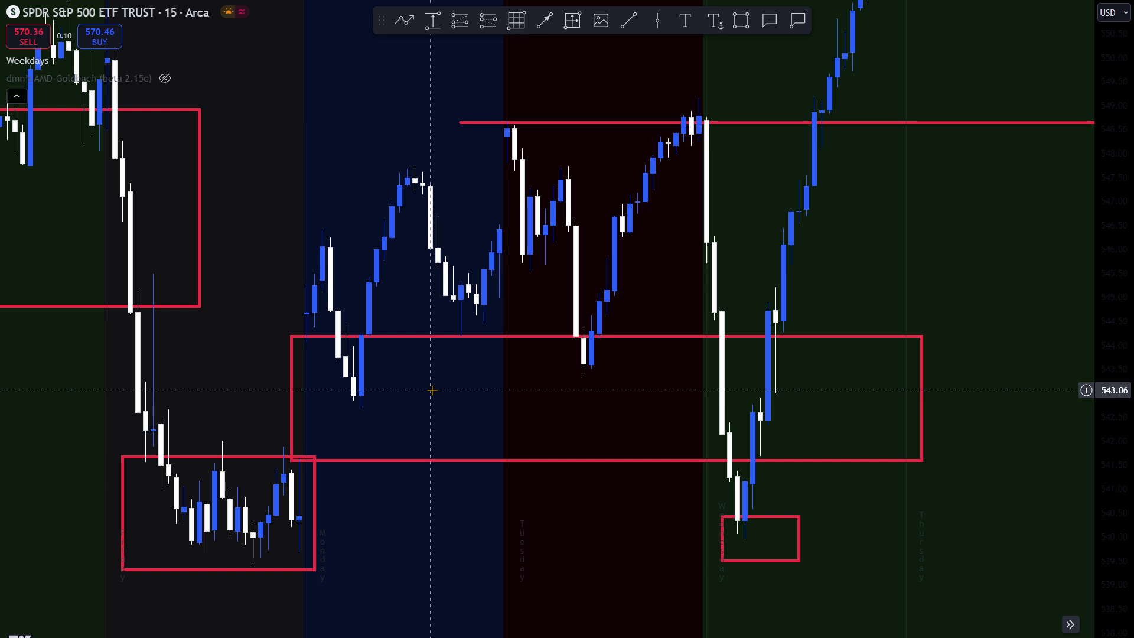
drag(435, 510, 488, 514)
click(368, 542)
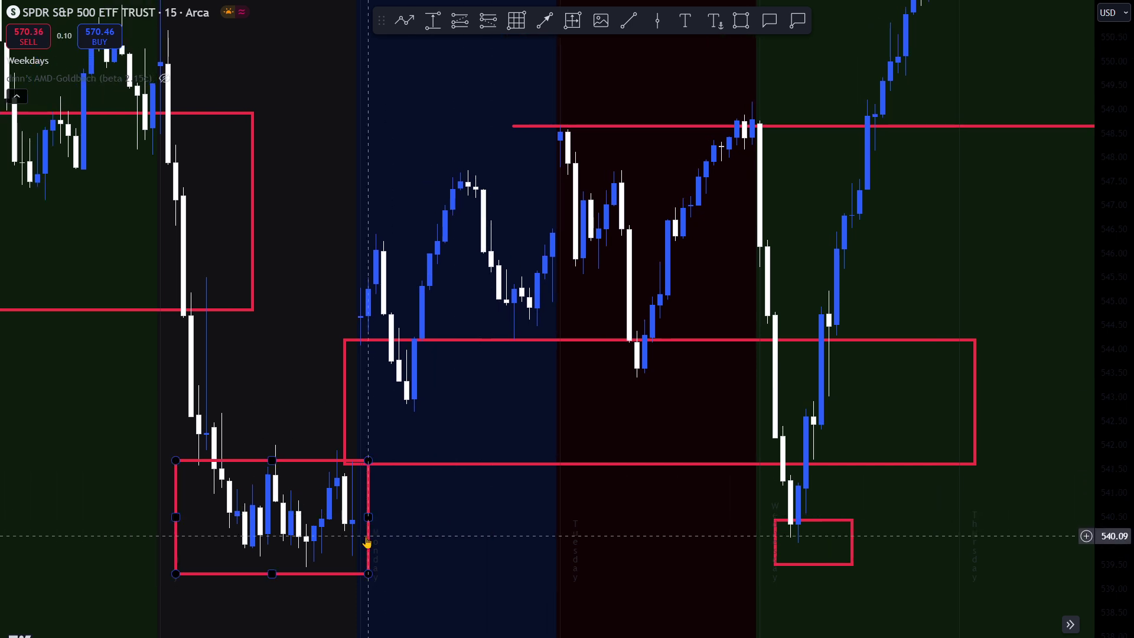
click(538, 525)
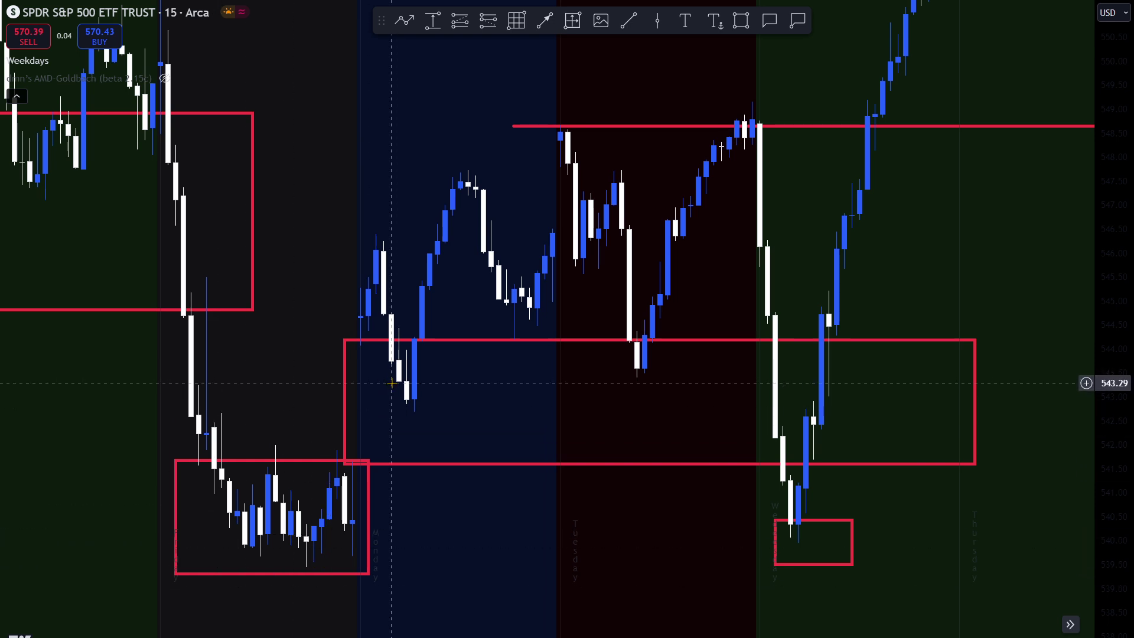
click(344, 402)
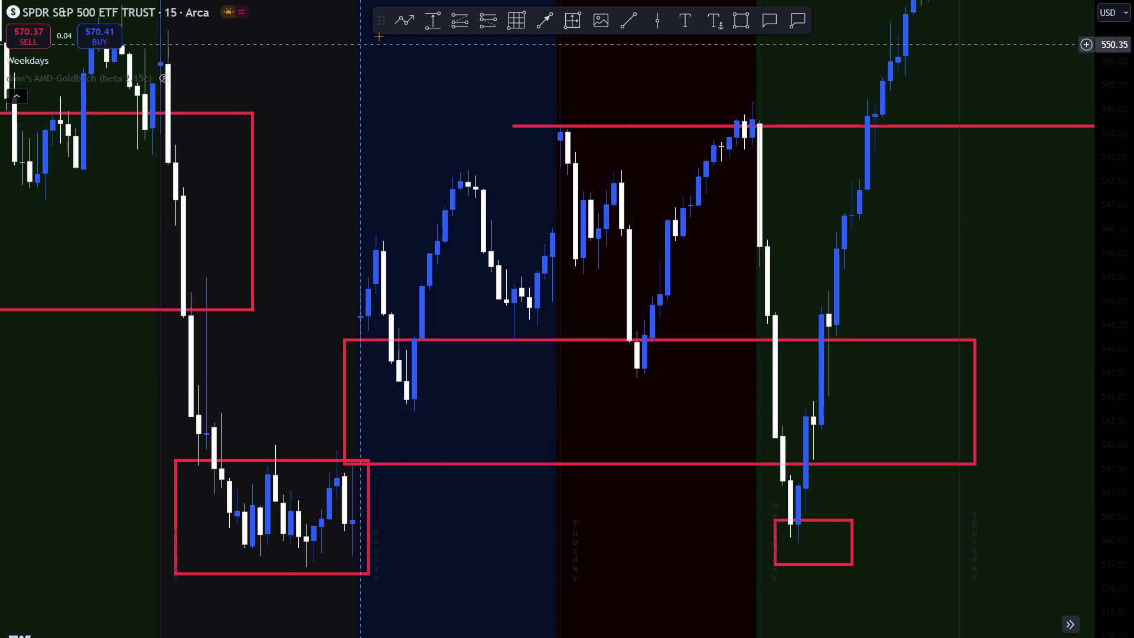
- Draw a horizontal trend line at about 546.41 over Monday's first high, ending at the candle that breaks it
click(625, 22)
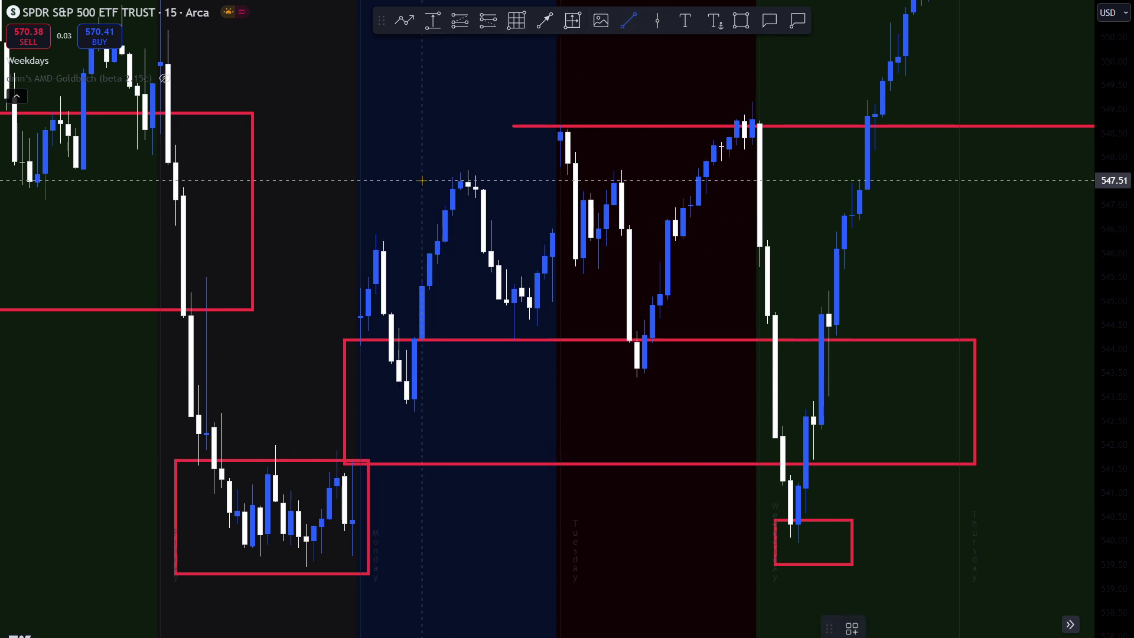
click(352, 234)
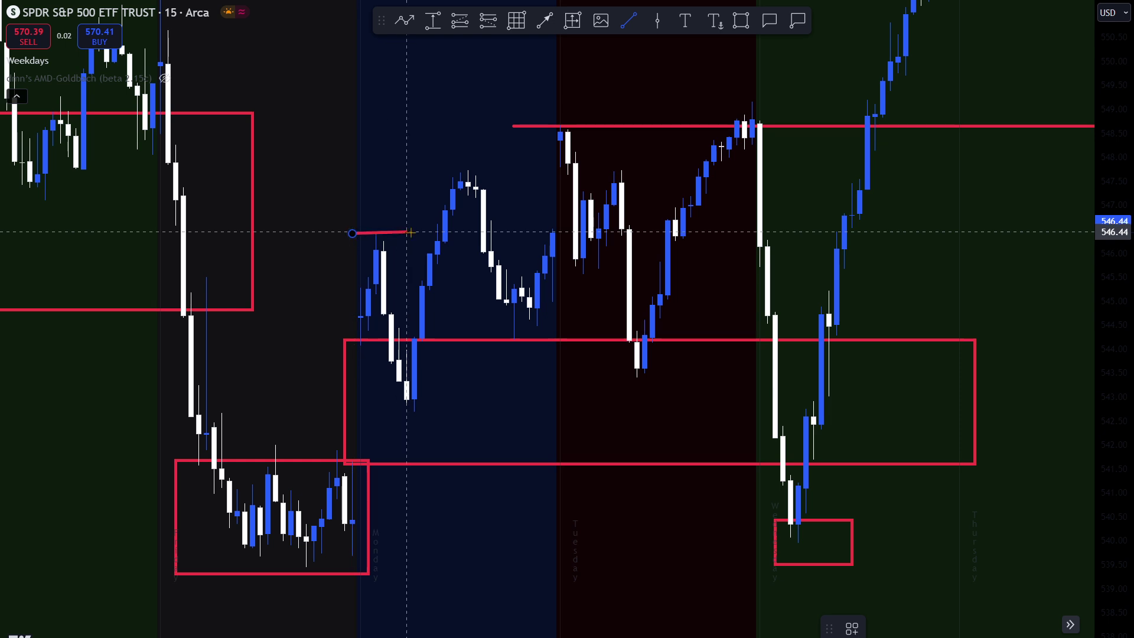
click(461, 233)
click(430, 368)
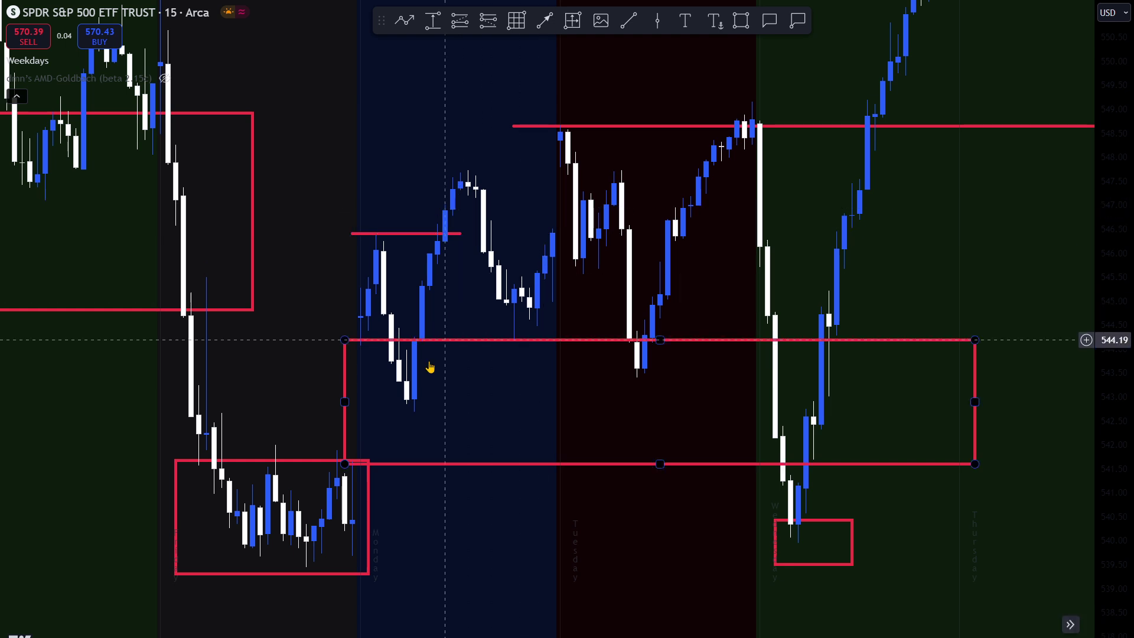
click(399, 389)
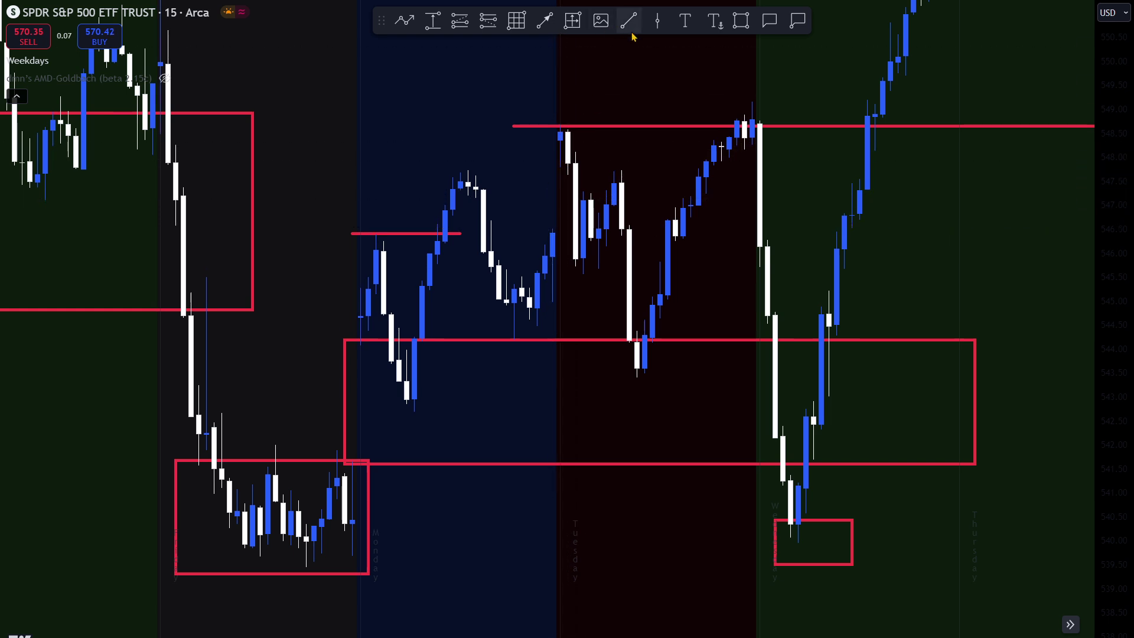
- Mark Tuesday morning's gap with a rectangle from about 547.87 to 546.34 and widen it on both sides
click(742, 21)
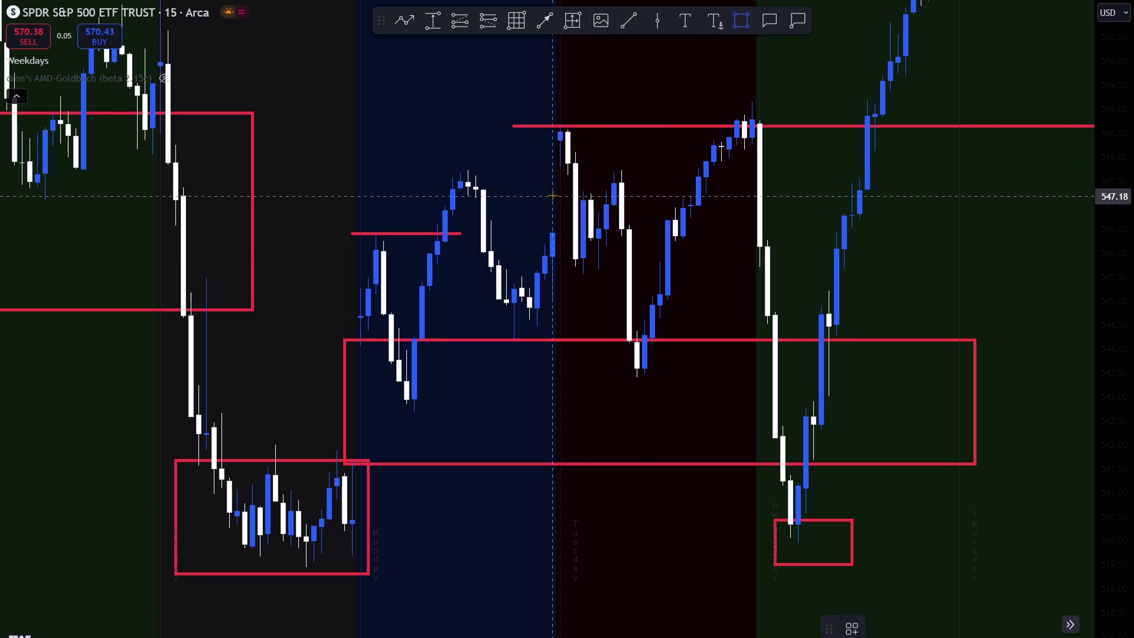
mouse_move(560, 163)
mouse_down()
mouse_move(607, 197)
mouse_move(613, 239)
mouse_move(621, 237)
mouse_up()
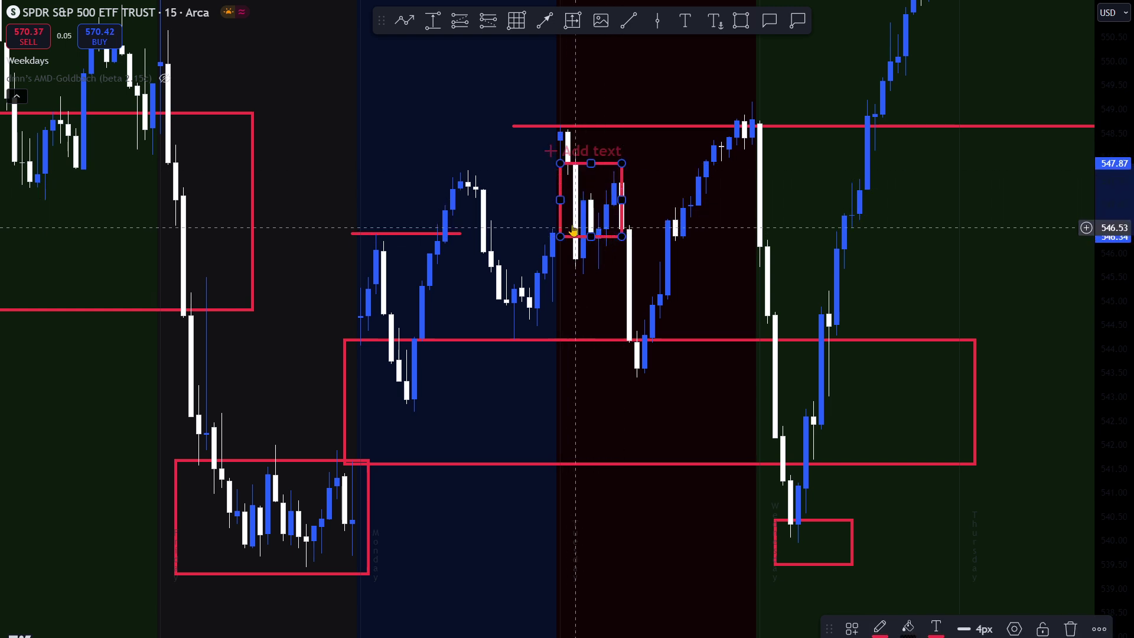
drag(559, 200, 545, 200)
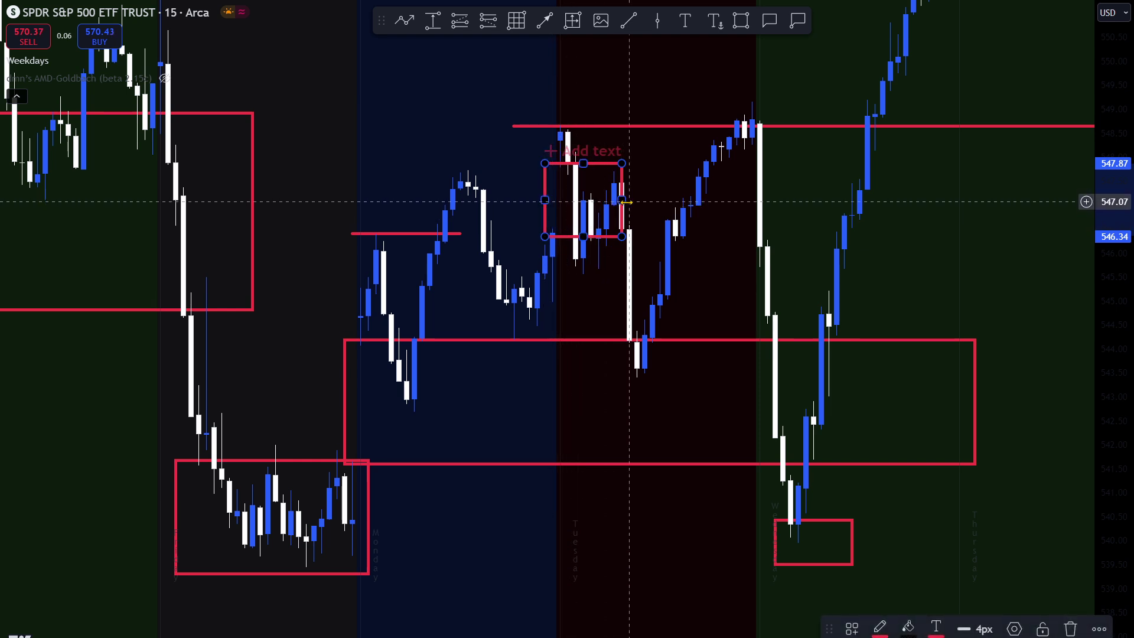
drag(621, 200, 644, 199)
click(509, 183)
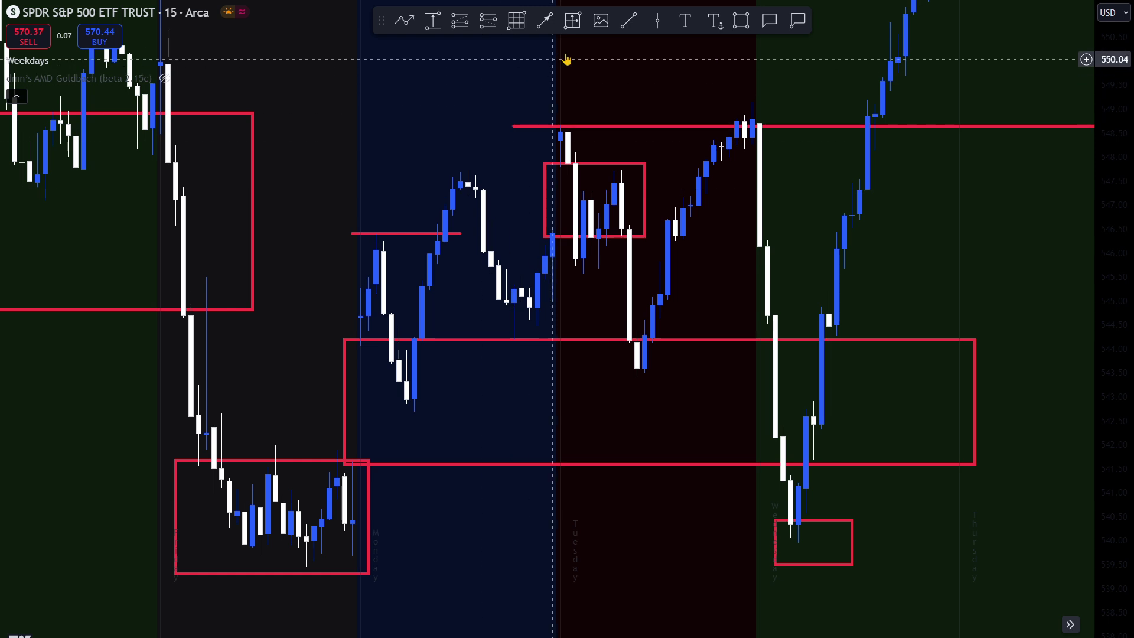
- Draw a horizontal trend line at 547.76 from Monday's high to the end of Tuesday's gap rectangle
click(629, 21)
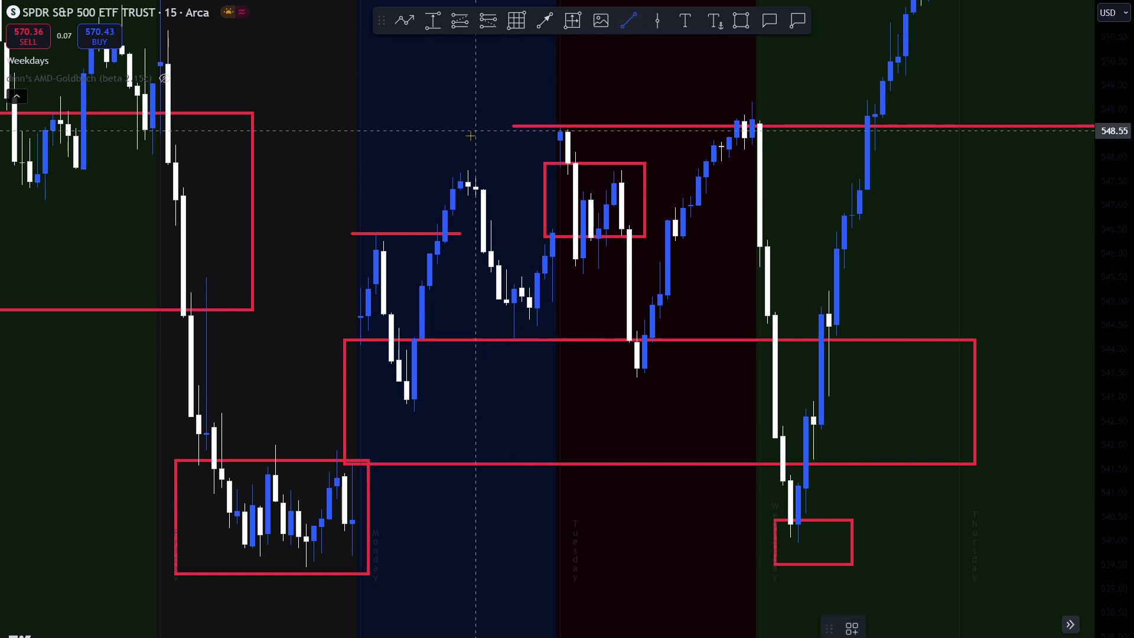
click(437, 166)
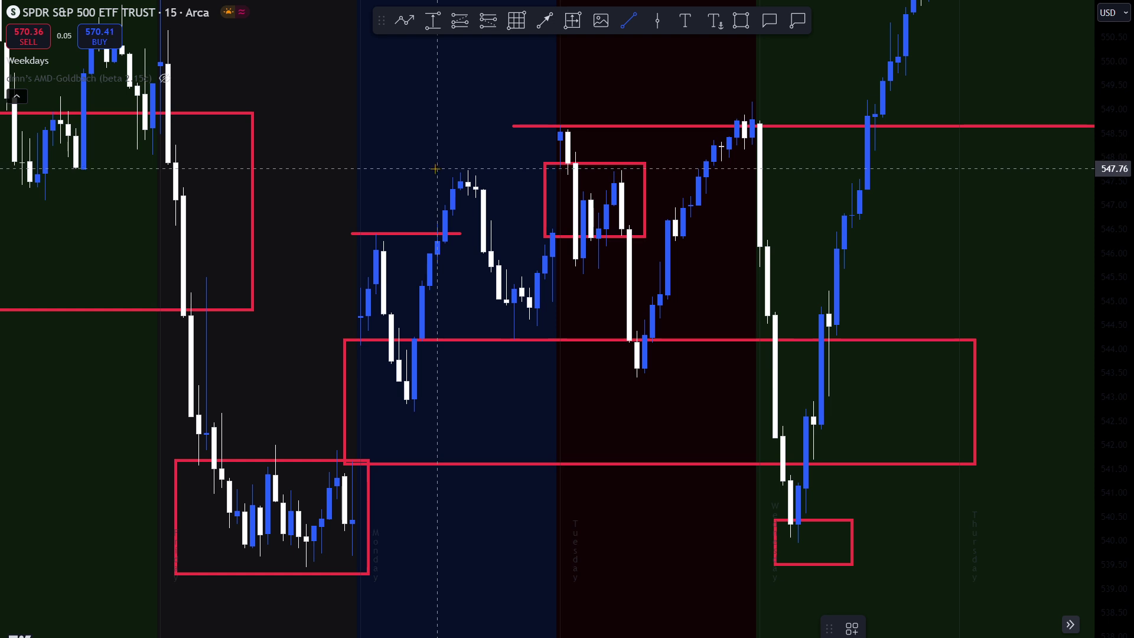
click(629, 164)
drag(630, 165, 645, 168)
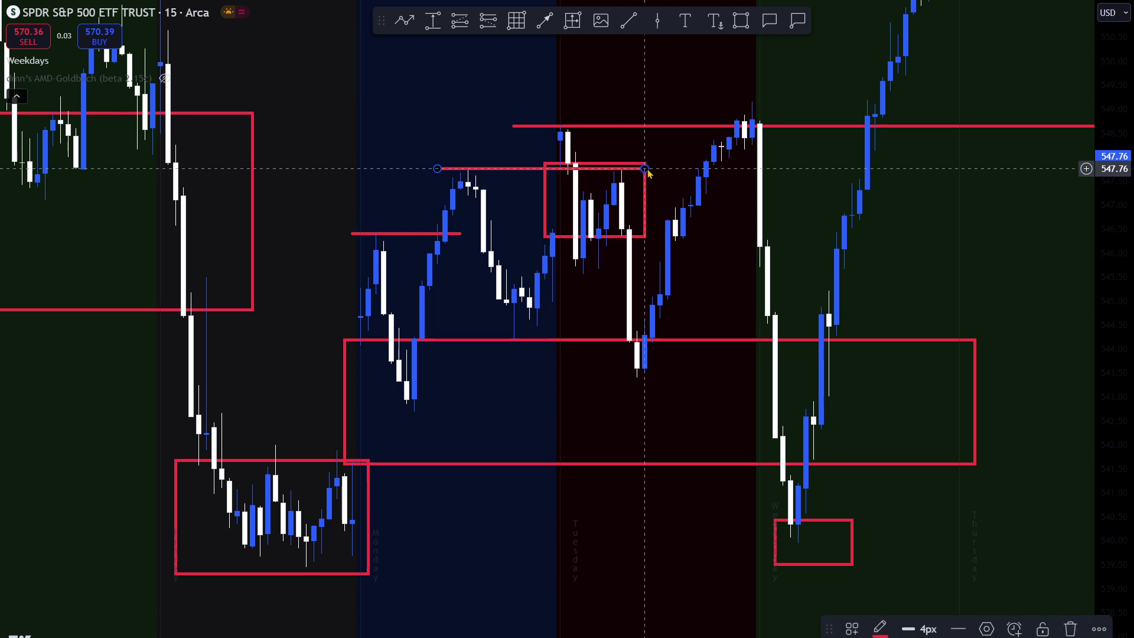
click(404, 160)
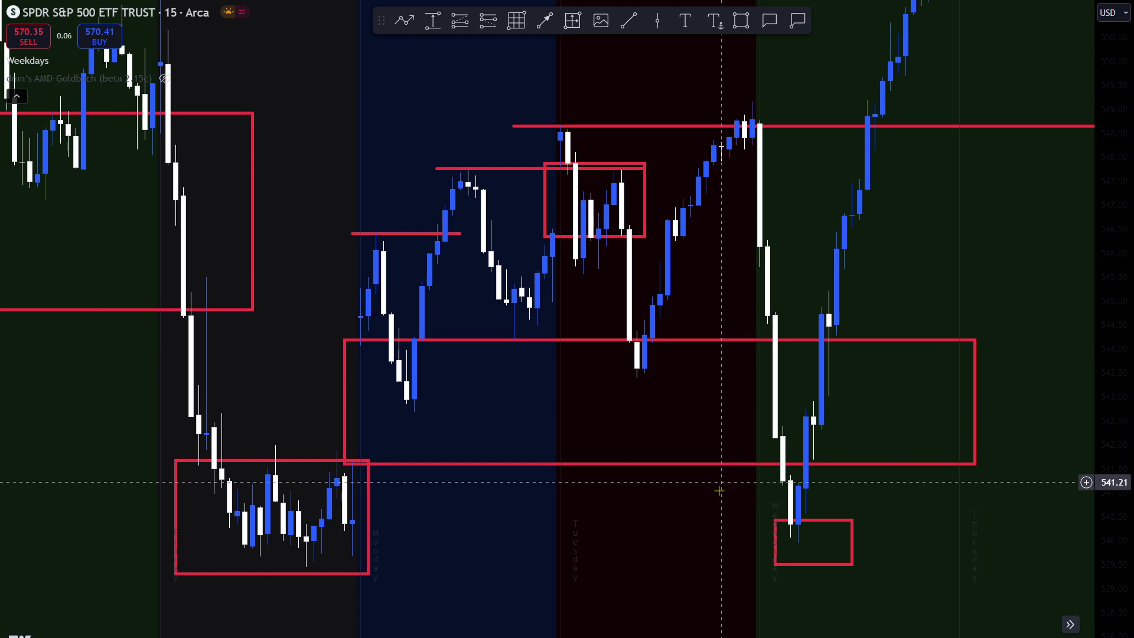
- Compare the marked highs and rectangles with the AMD-Goldbach levels by showing the indicator and hiding it again
drag(679, 521, 559, 501)
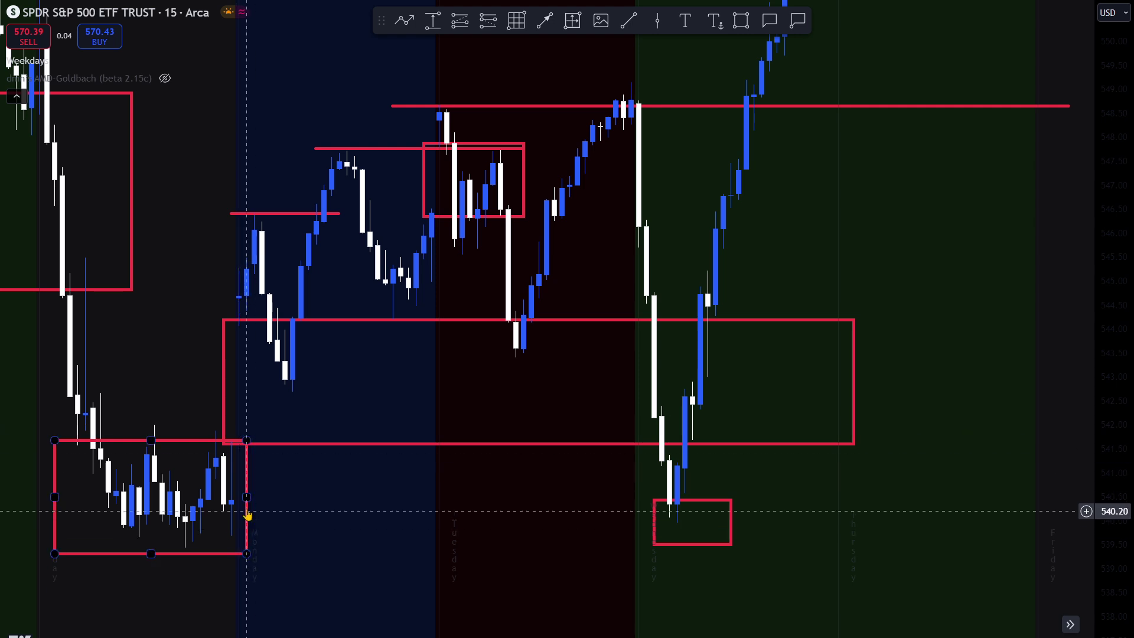
click(172, 83)
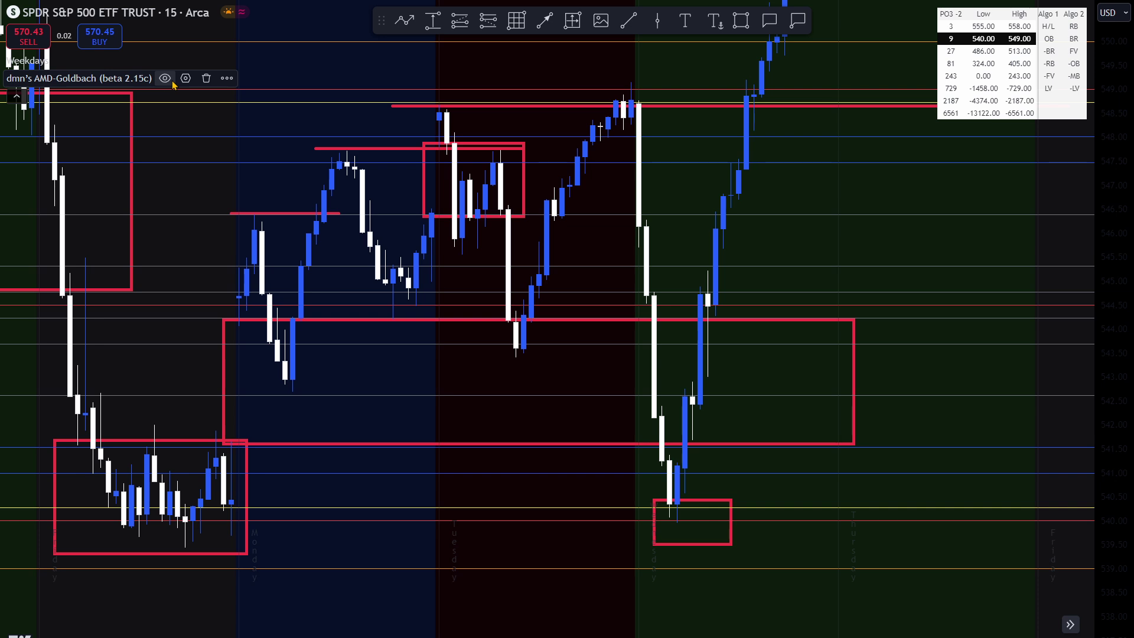
click(166, 79)
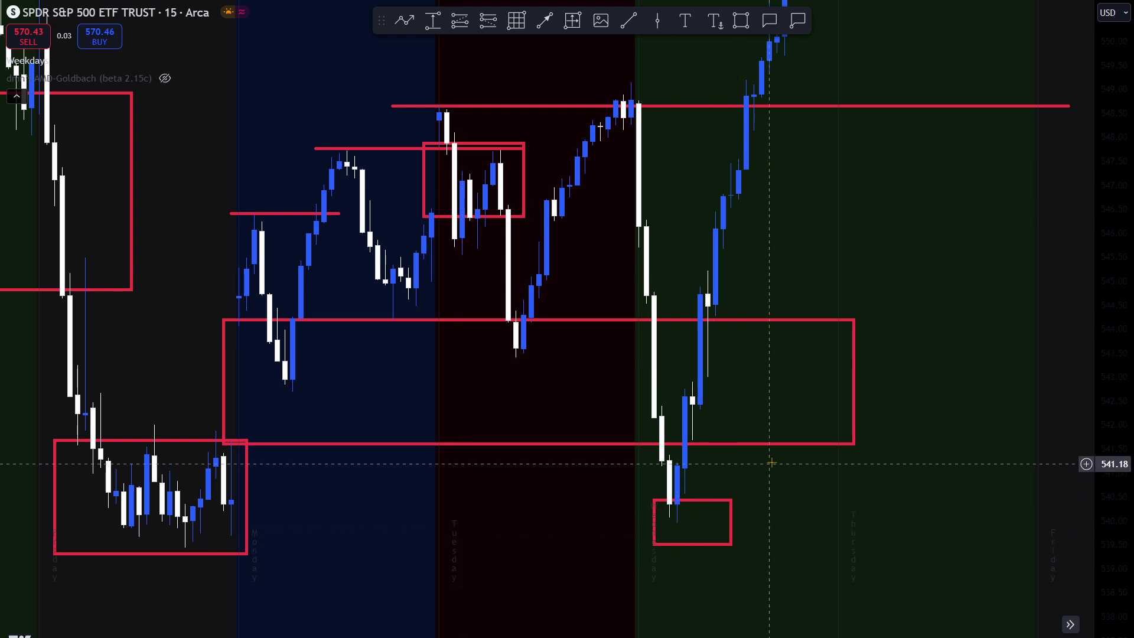
- Compress the price scale to cover the rally through Friday and show the AMD-Goldbach levels again
drag(784, 464, 632, 493)
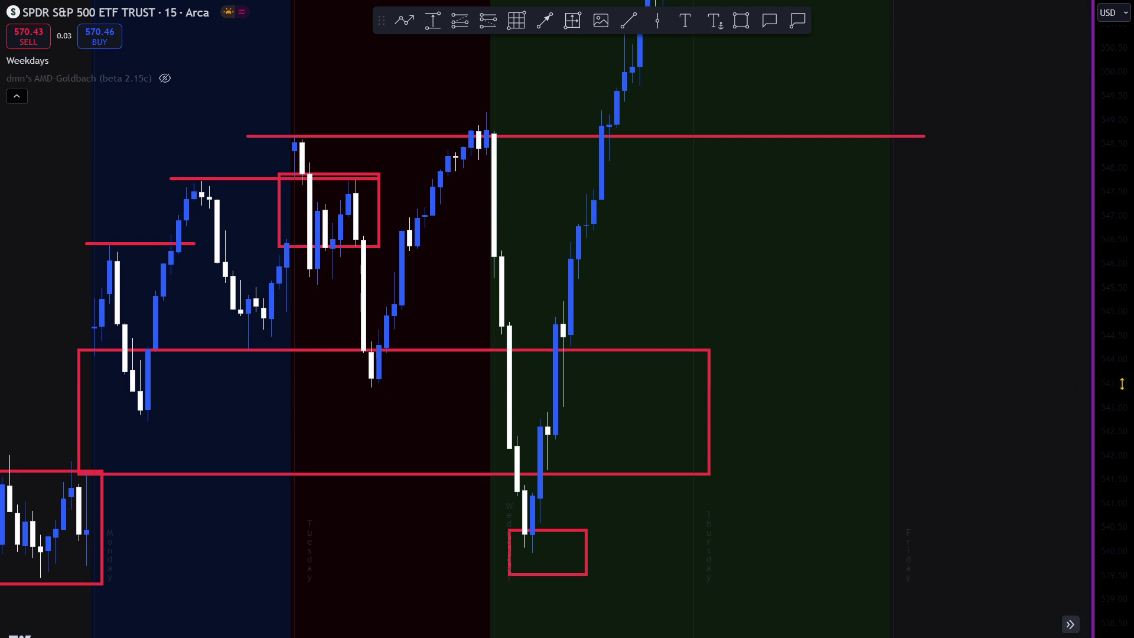
drag(1118, 392, 1109, 568)
drag(1012, 458, 903, 562)
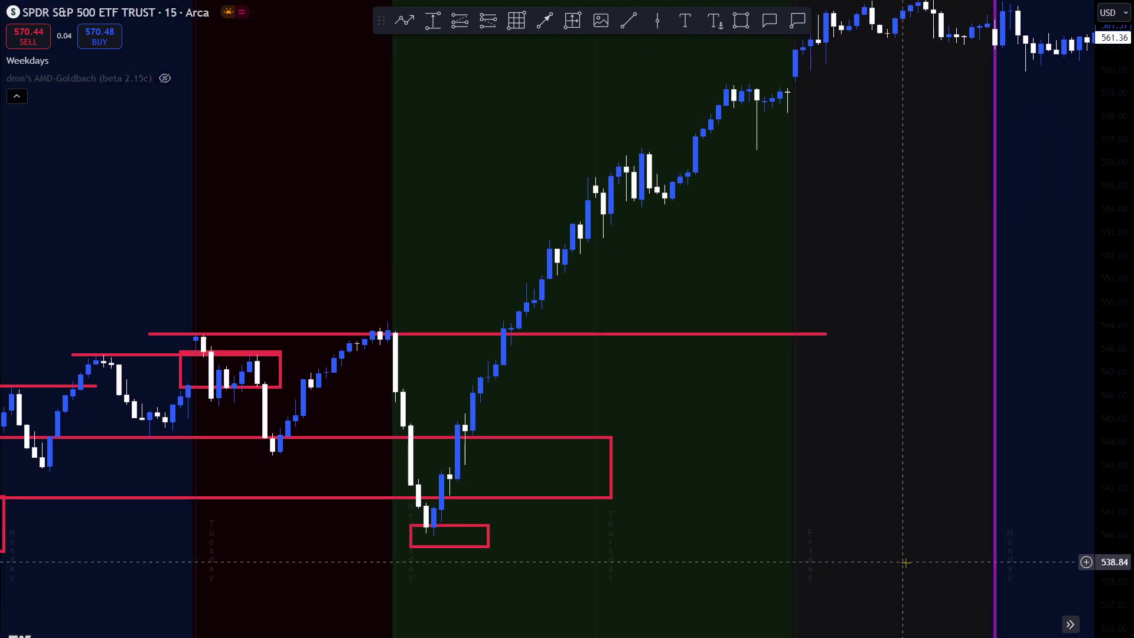
click(165, 78)
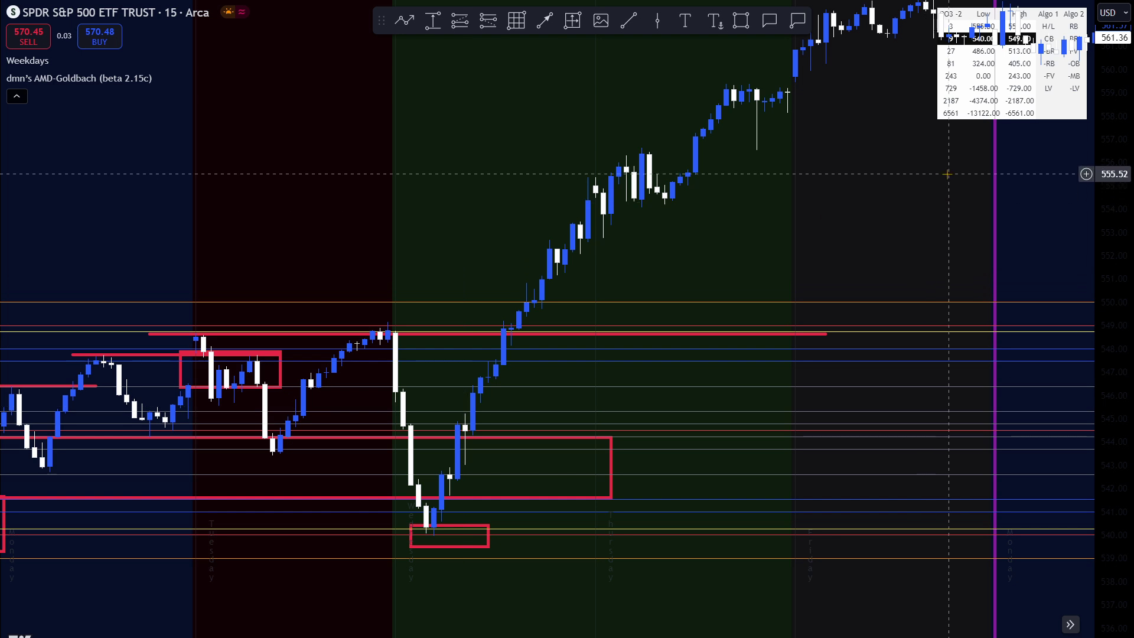
drag(948, 200, 990, 170)
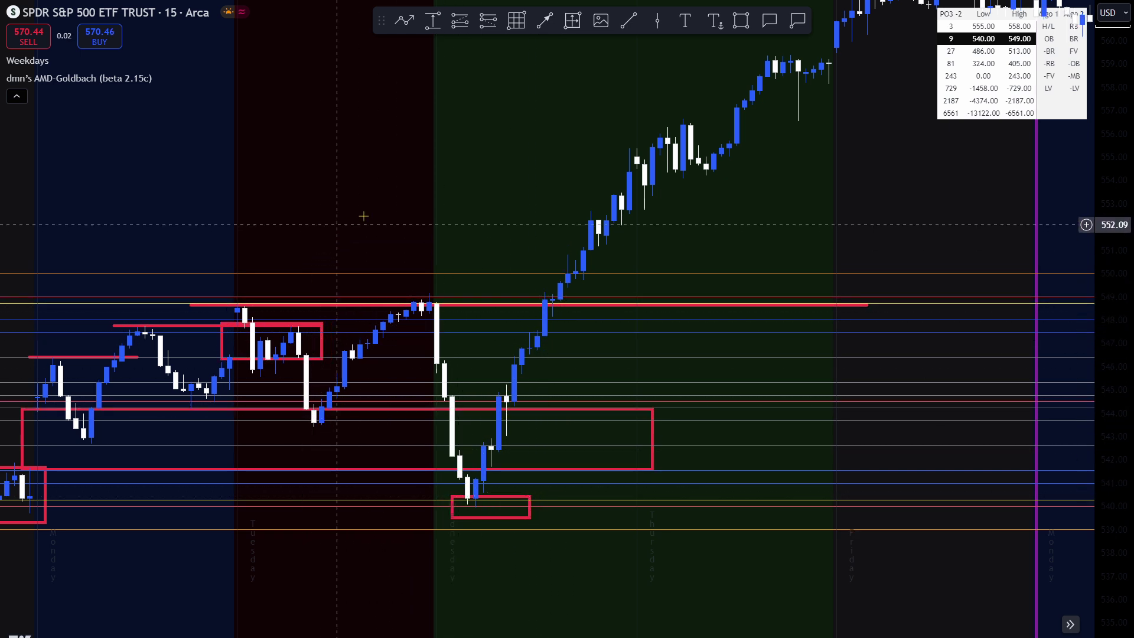
- Switch the SPY chart to the 1-hour interval and review the marked highs, gaps and lows through the latest candles
drag(413, 217, 776, 428)
text(1H)
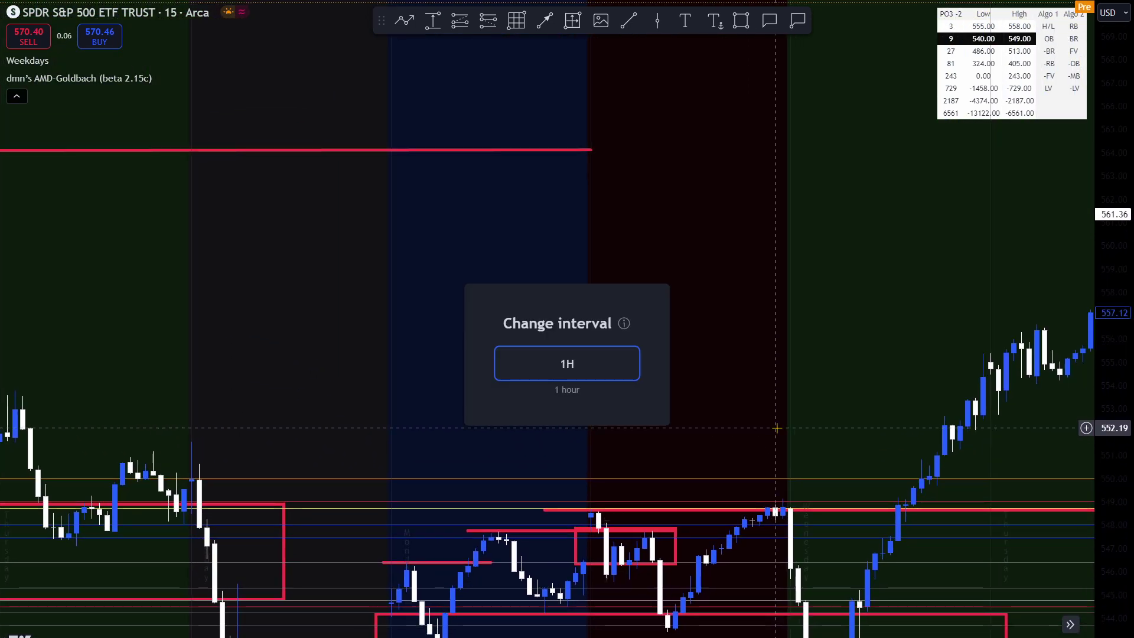
key(Return)
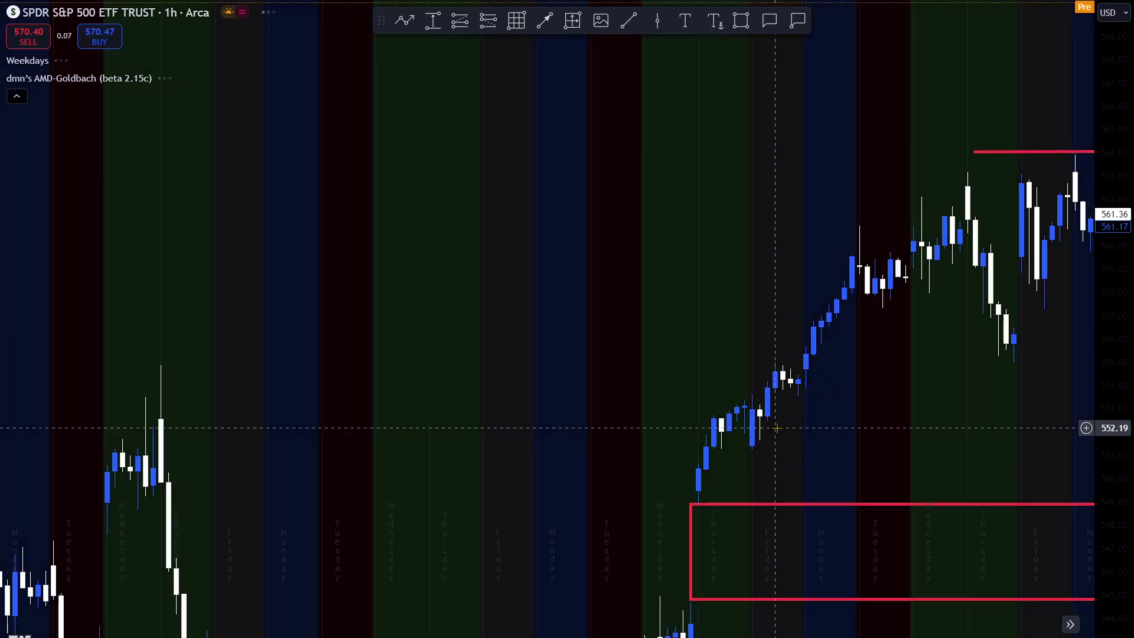
drag(777, 427, 1, 314)
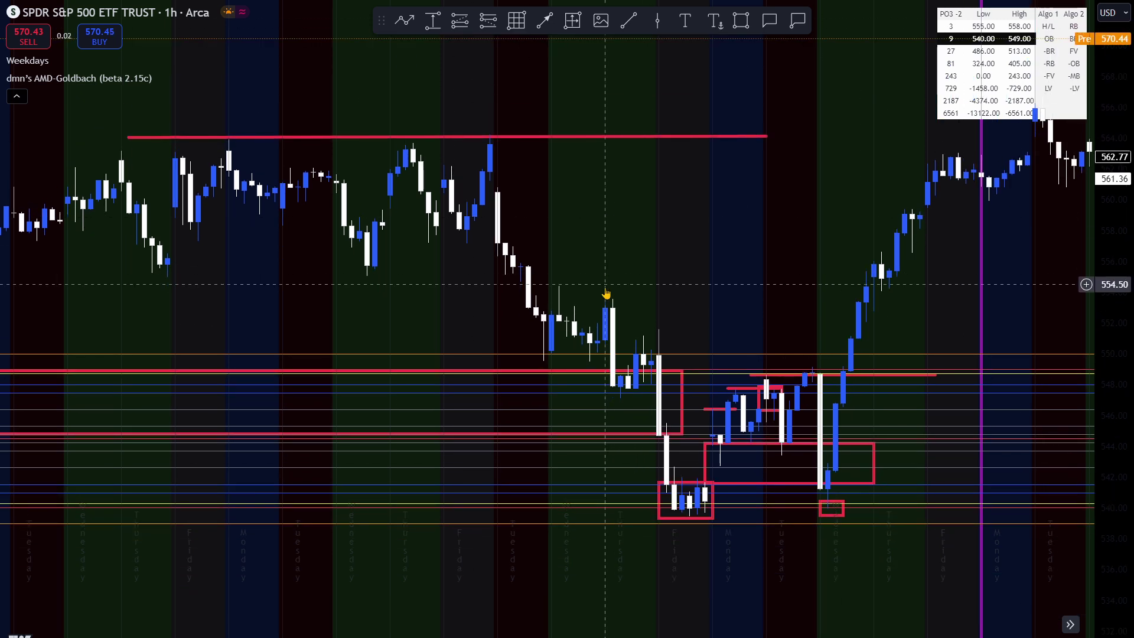
drag(687, 241, 645, 306)
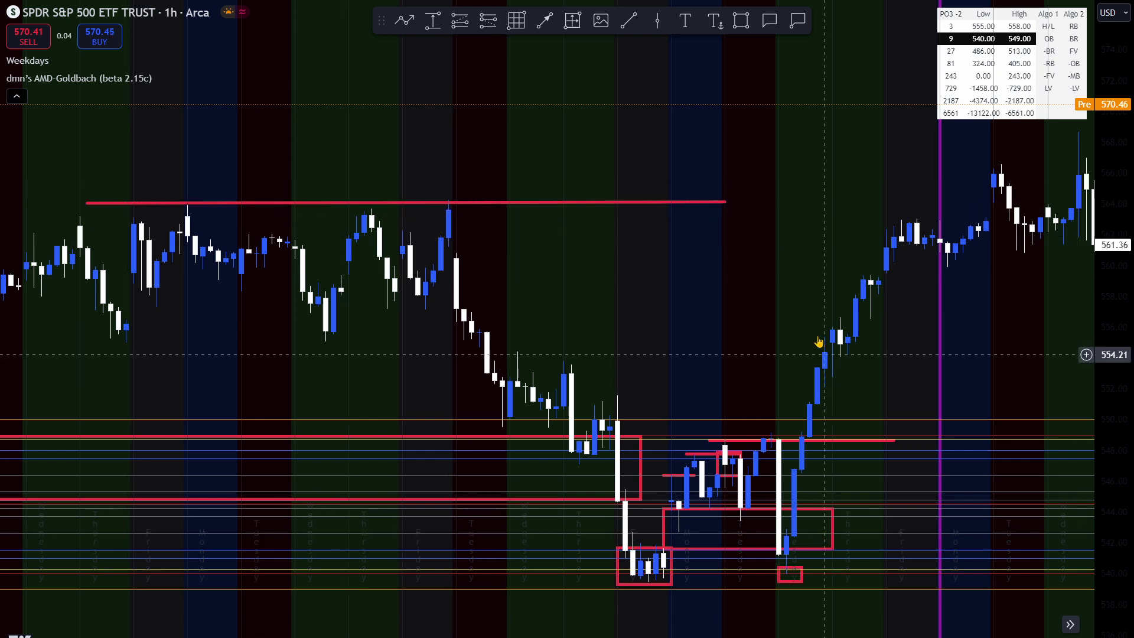
drag(871, 223, 595, 238)
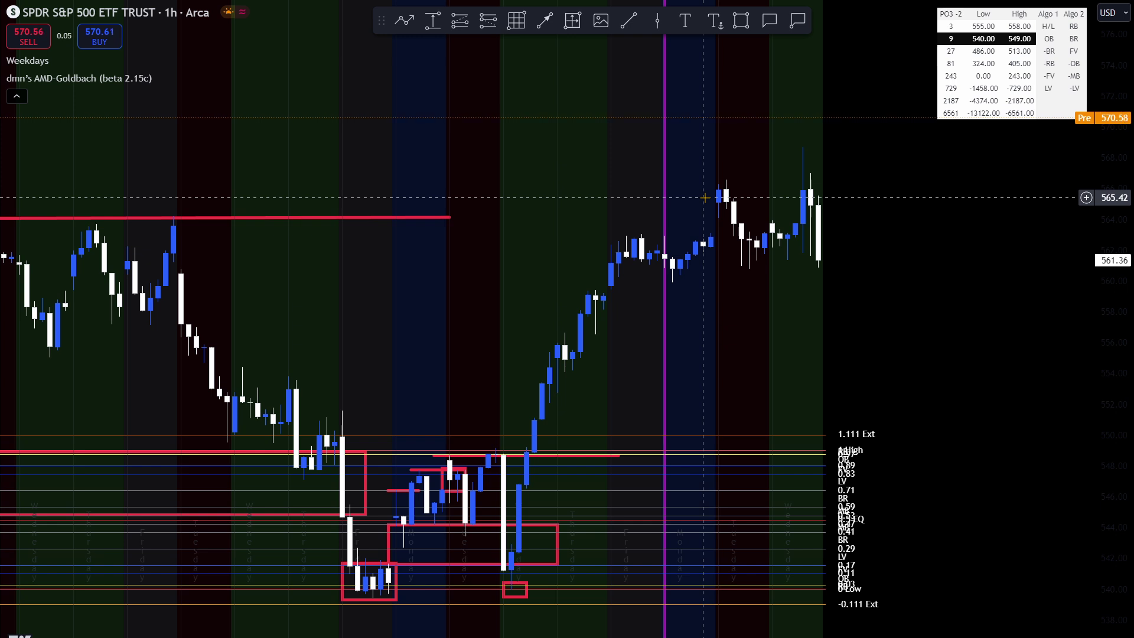
- Set the AMD-Goldbach indicator's DR Shift to -1 to plot the PO3 9 levels for the 549–558 range
double_click(736, 448)
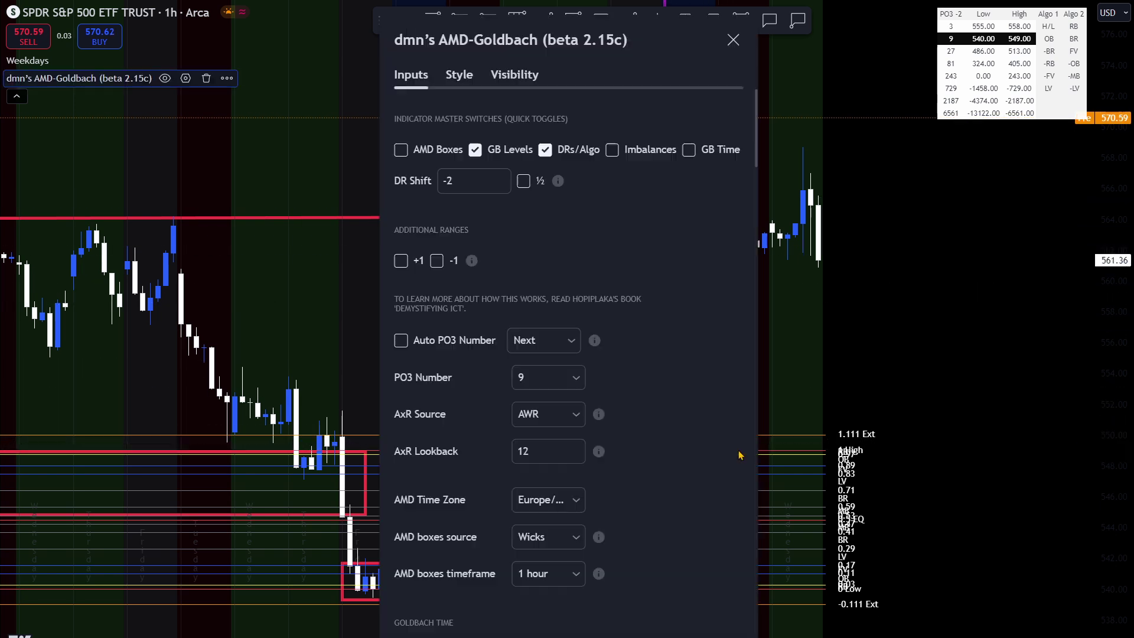
click(500, 176)
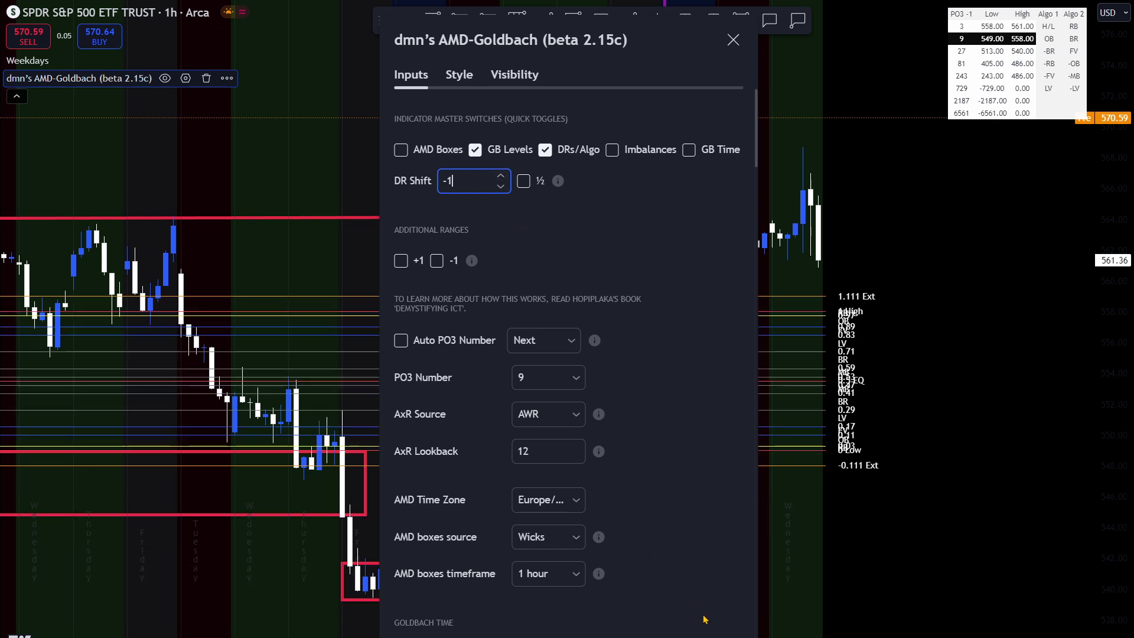
key(Return)
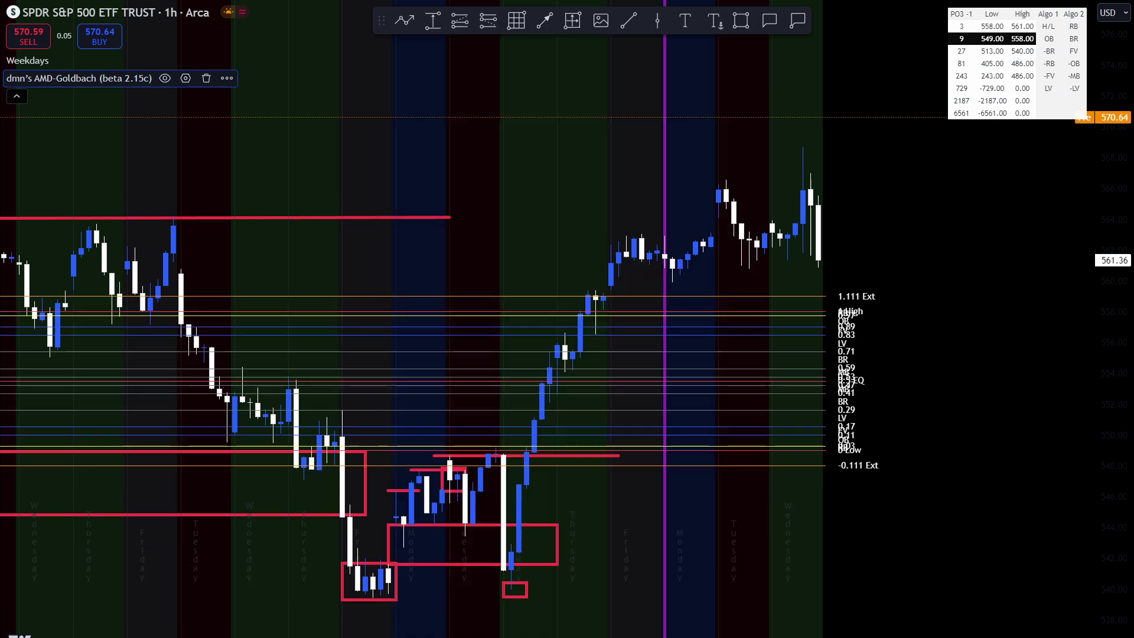
- Raise the AMD-Goldbach indicator's DR Shift to 0 to plot the PO3 9 levels for the 558–567 range
double_click(549, 315)
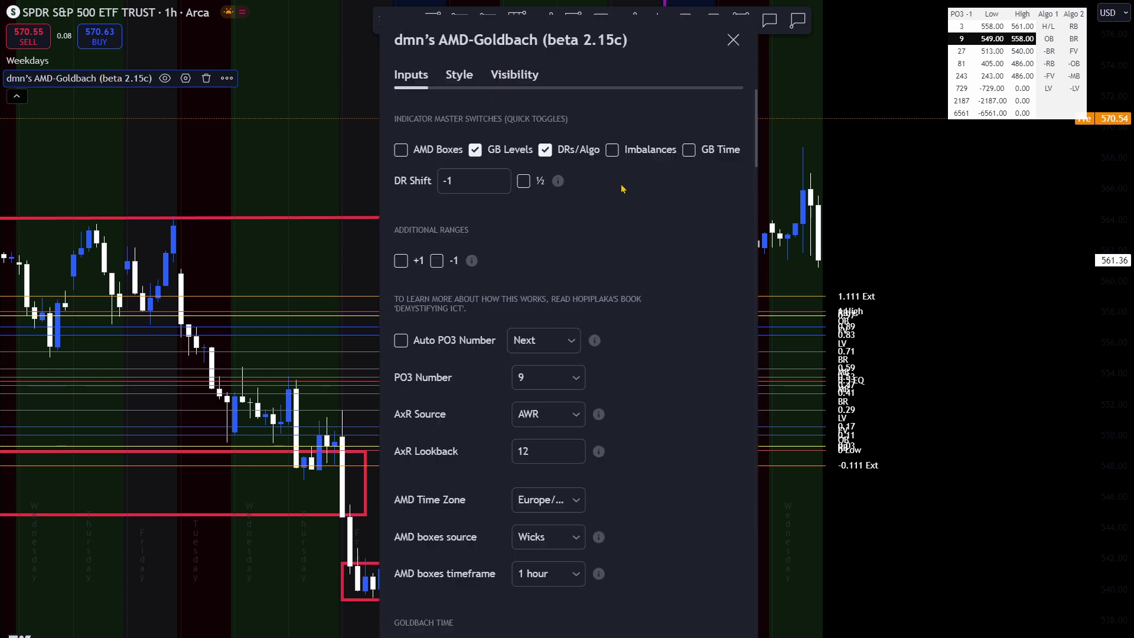
click(501, 176)
key(Return)
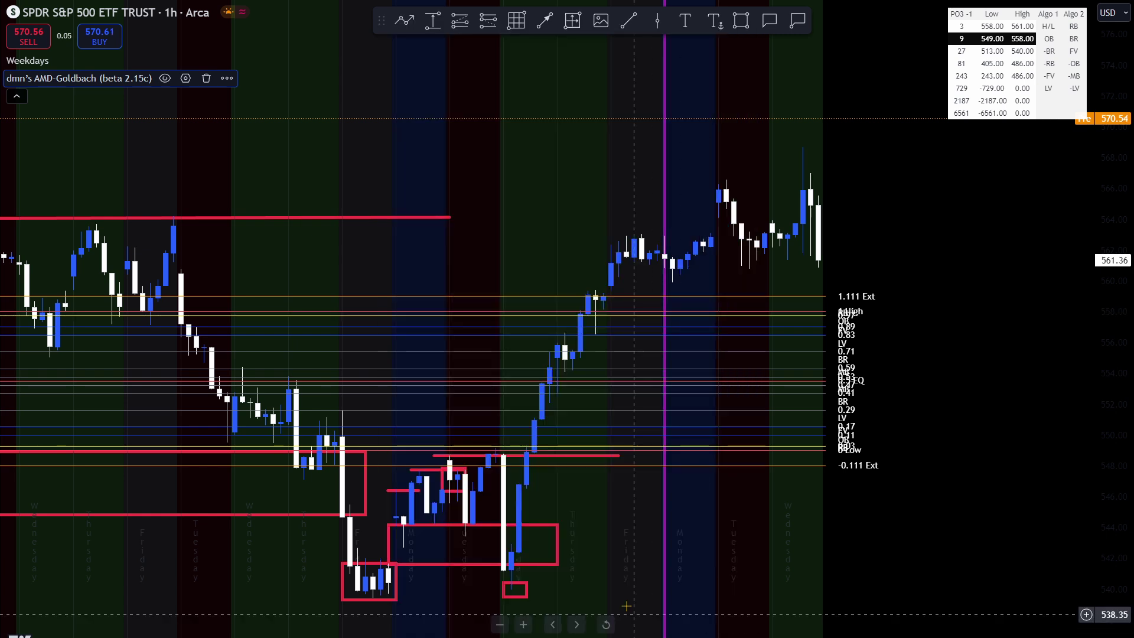
drag(621, 597, 846, 591)
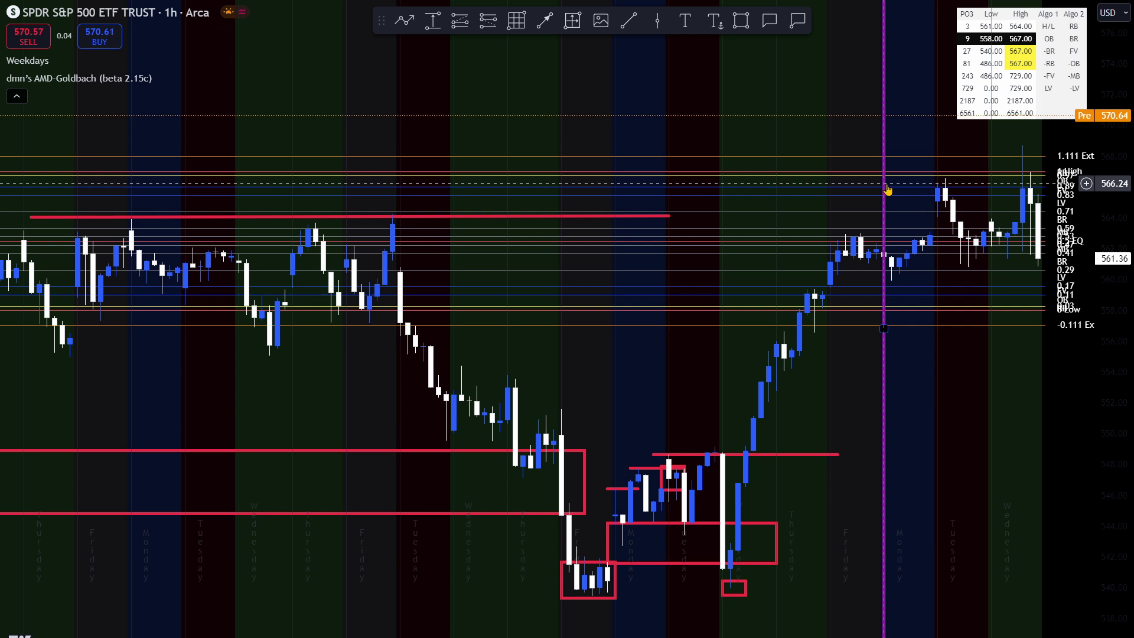
- Switch to OBS and stop the running screen recording
key(super)
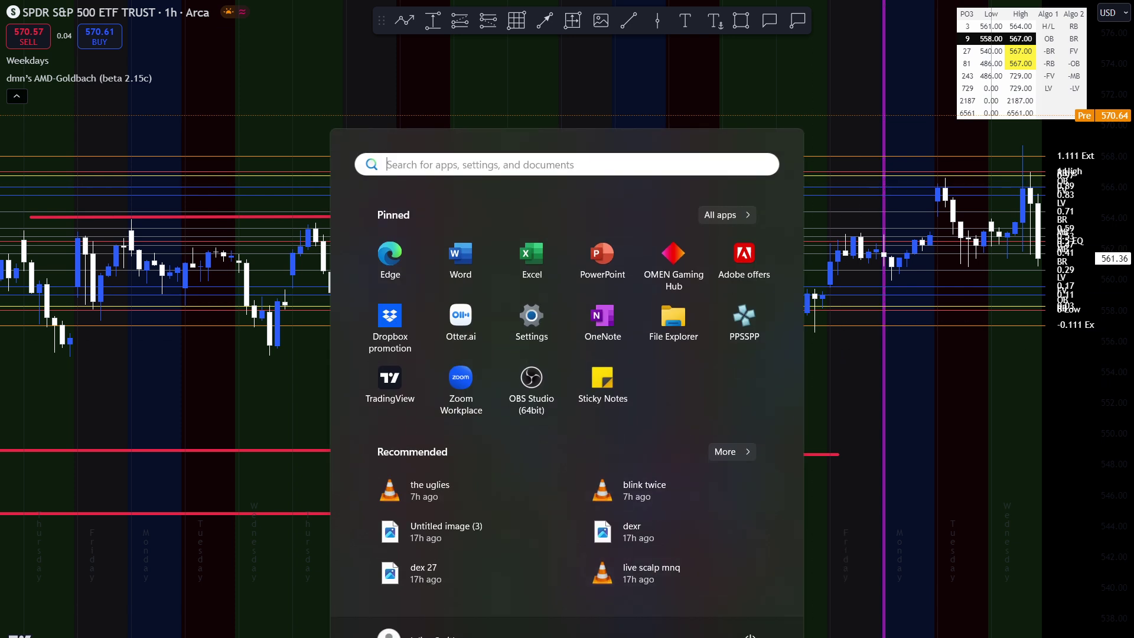
key(alt+Tab)
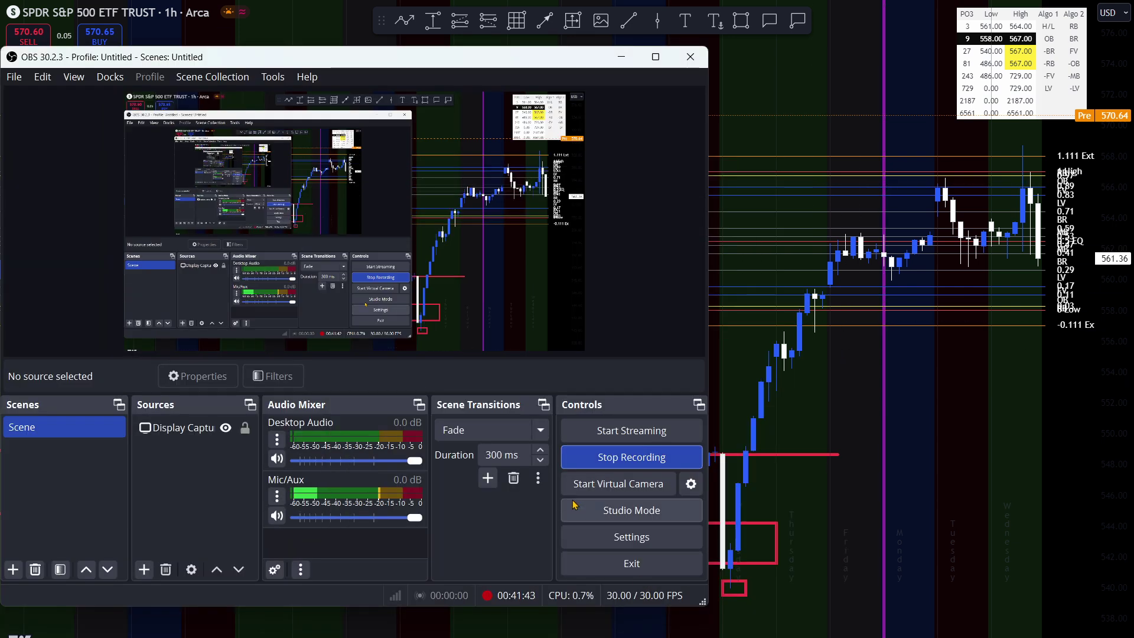
click(608, 463)
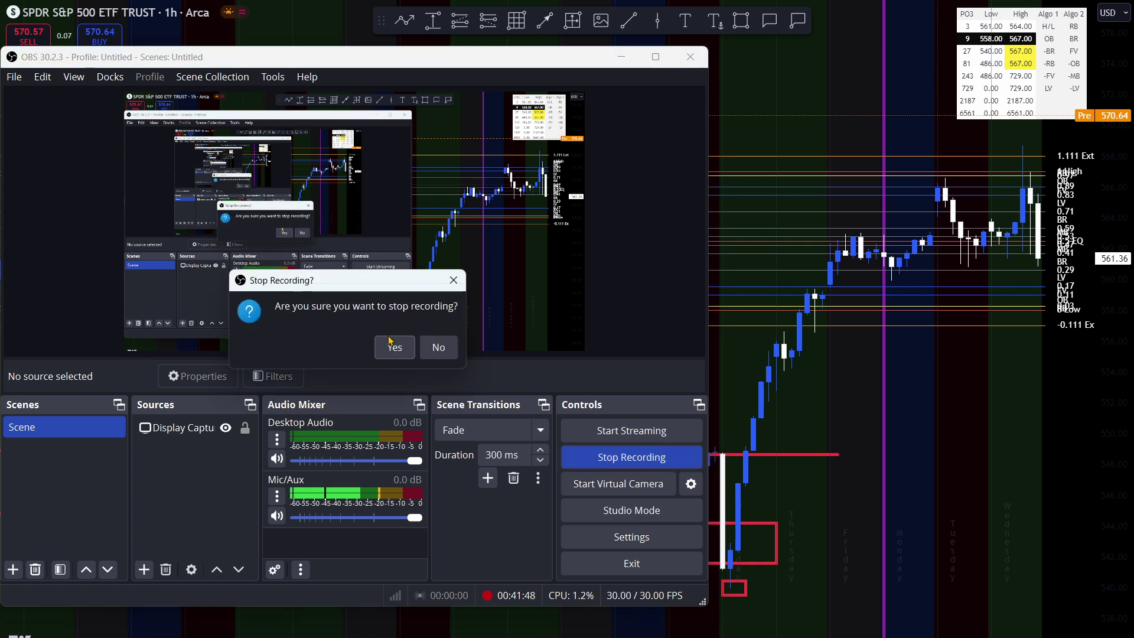